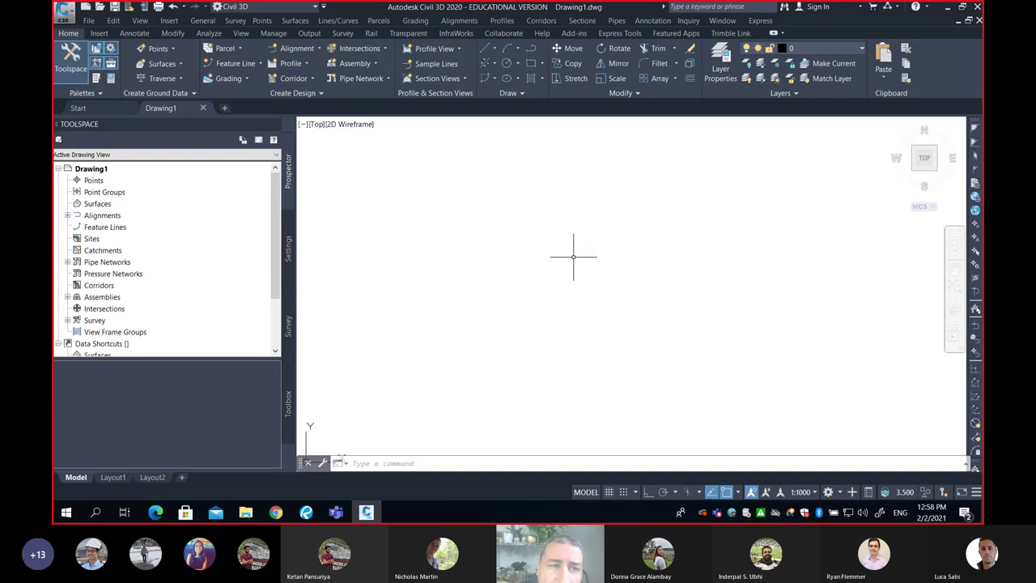
# - Start importing points and load PO123.txt from the Downloads folder as the source file
pyautogui.click(263, 20)
pyautogui.moveTo(267, 133)
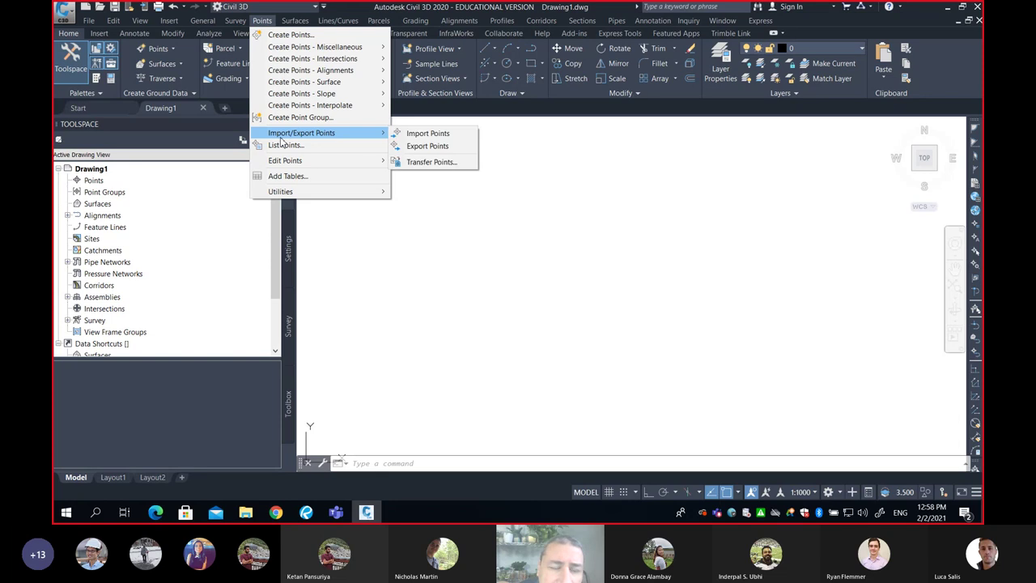
pyautogui.click(407, 133)
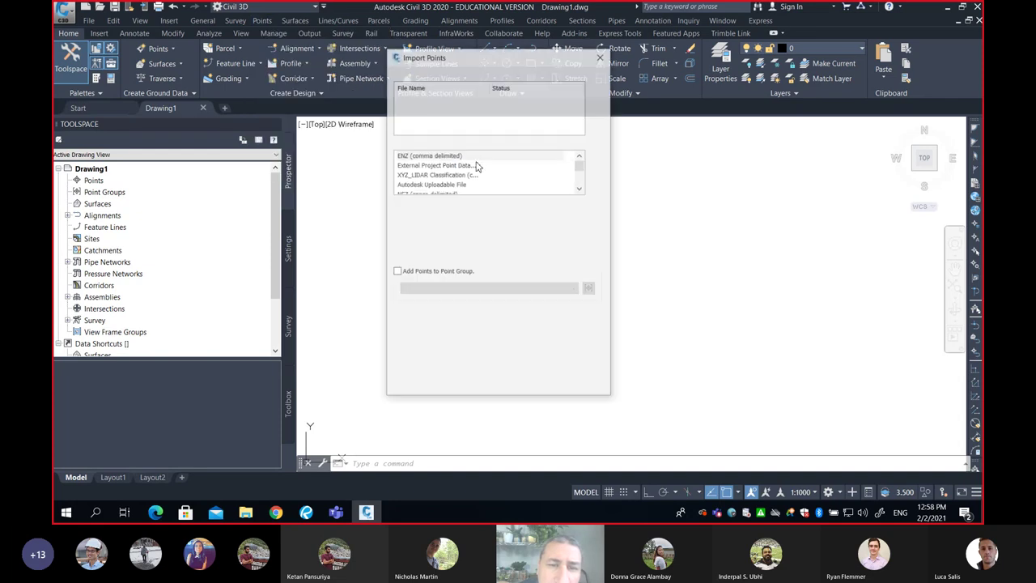
pyautogui.click(597, 88)
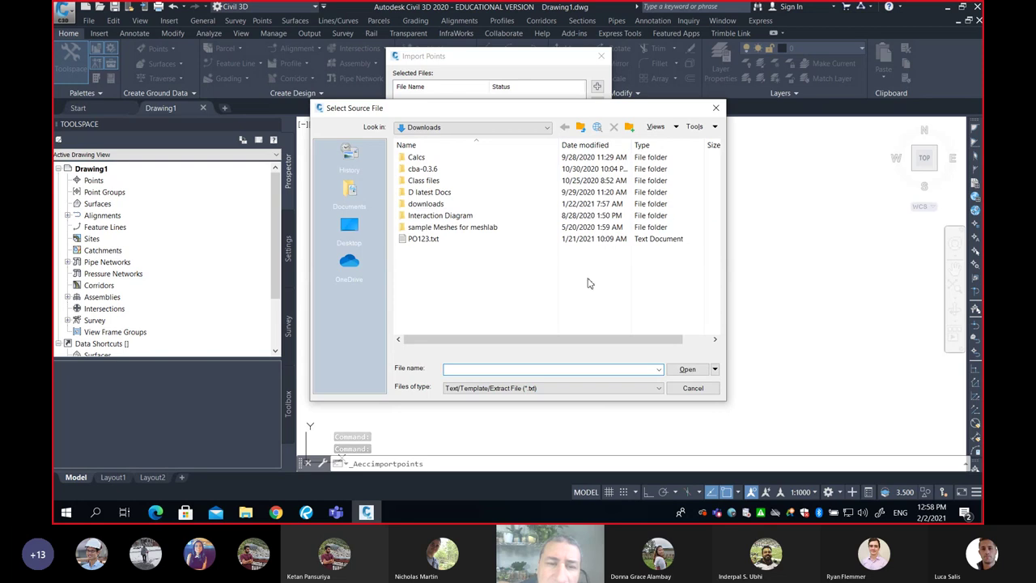
pyautogui.click(422, 238)
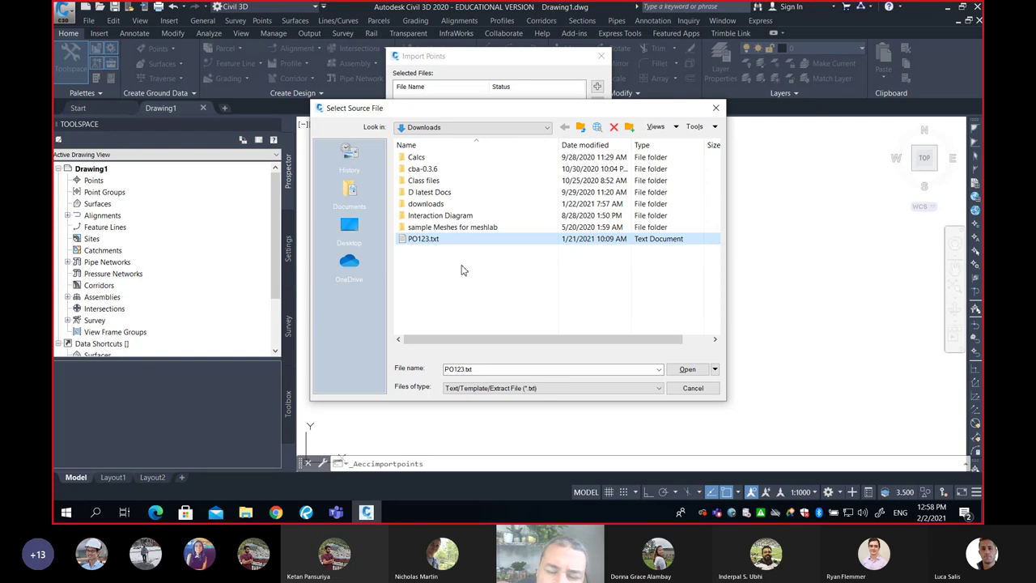
pyautogui.click(687, 369)
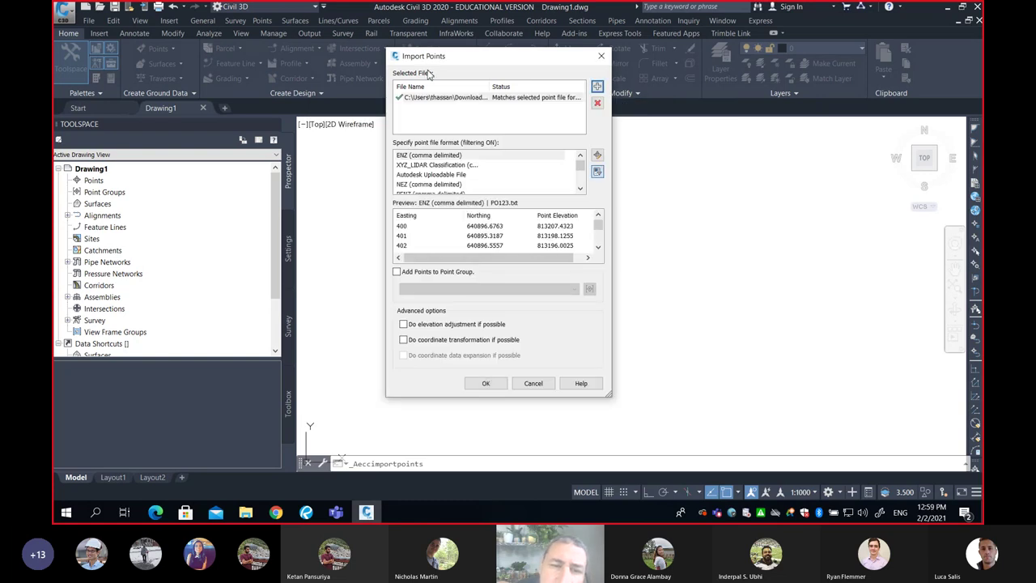
# - Set the point file format to PENZD (comma delimited) and narrow the point number column in the preview
pyautogui.click(446, 175)
pyautogui.press('Down')
pyautogui.press('Down')
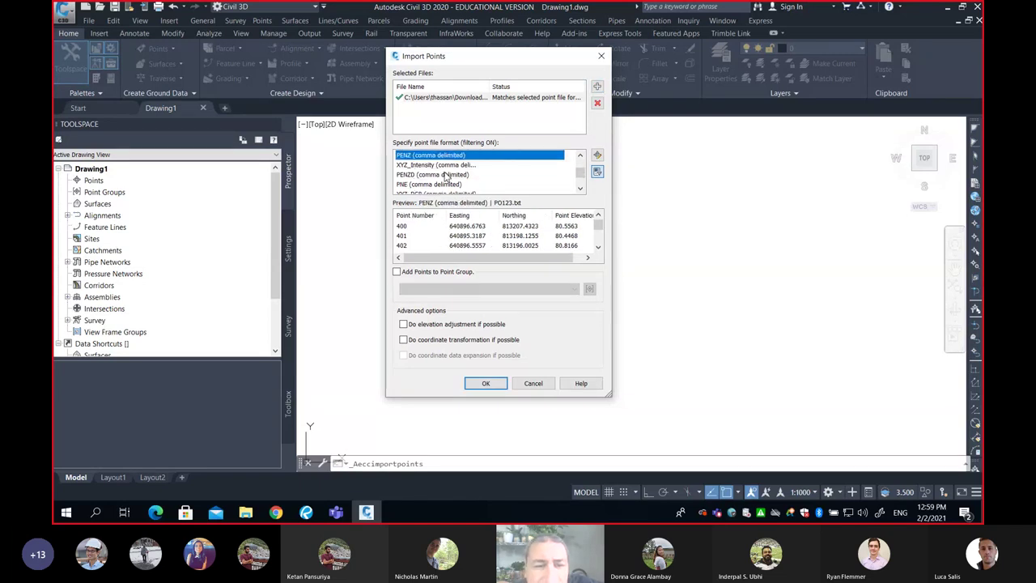
pyautogui.click(445, 175)
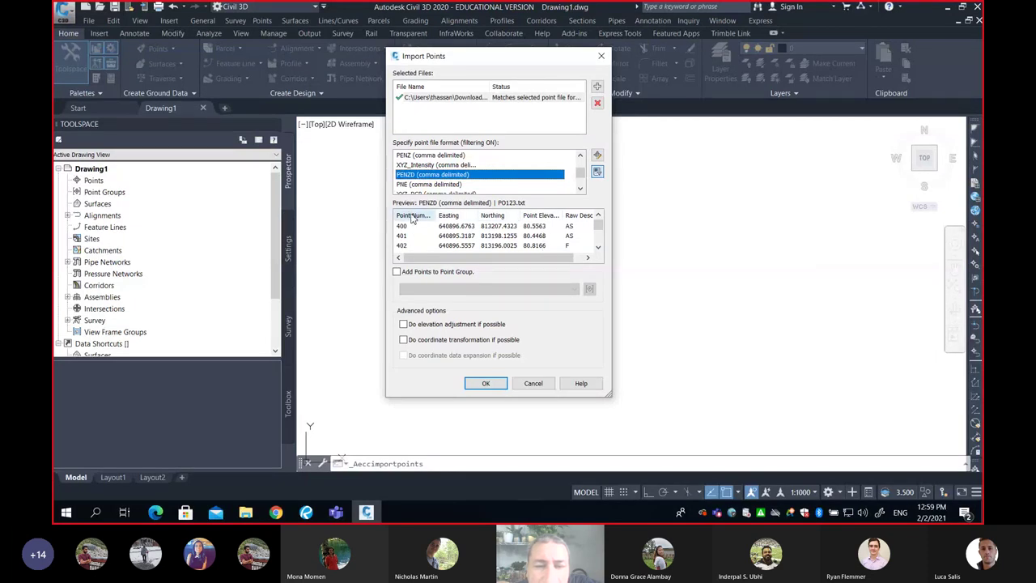
pyautogui.moveTo(435, 215)
pyautogui.mouseDown()
pyautogui.moveTo(457, 214)
pyautogui.moveTo(428, 215)
pyautogui.mouseUp()
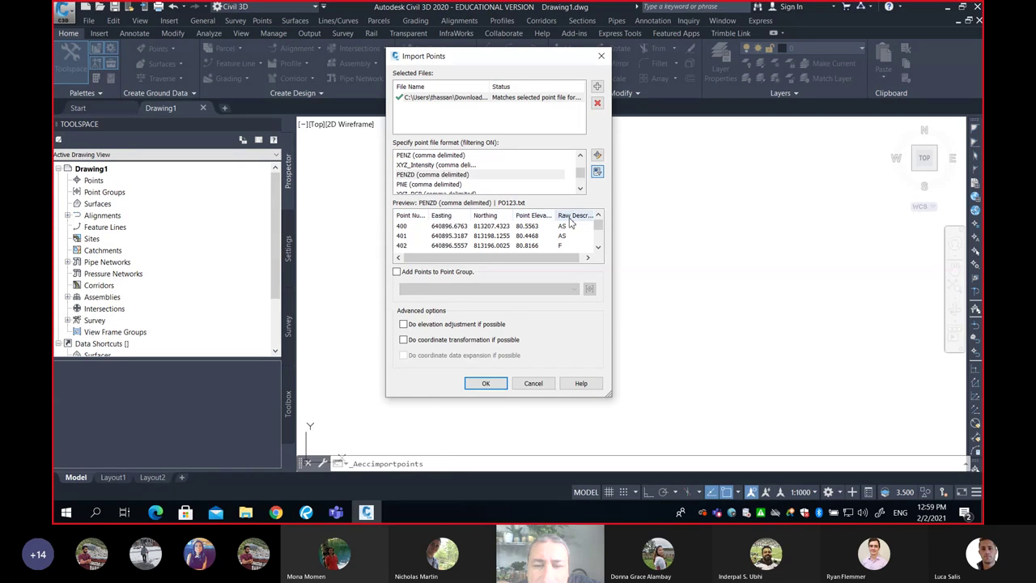
# - Import the points into a new point group named 2-2-2021 Stoney Trail TH
pyautogui.click(436, 275)
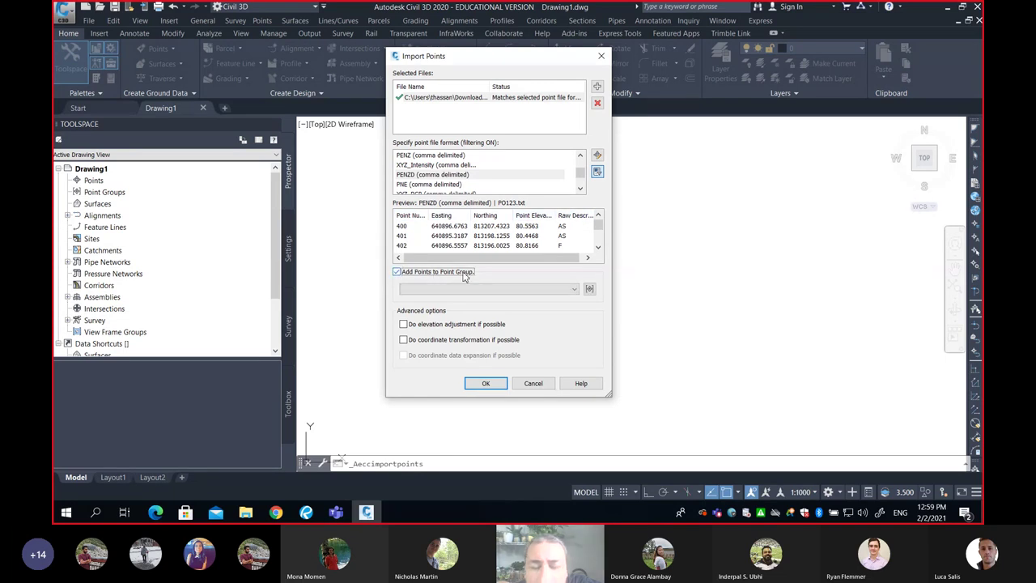
pyautogui.click(470, 290)
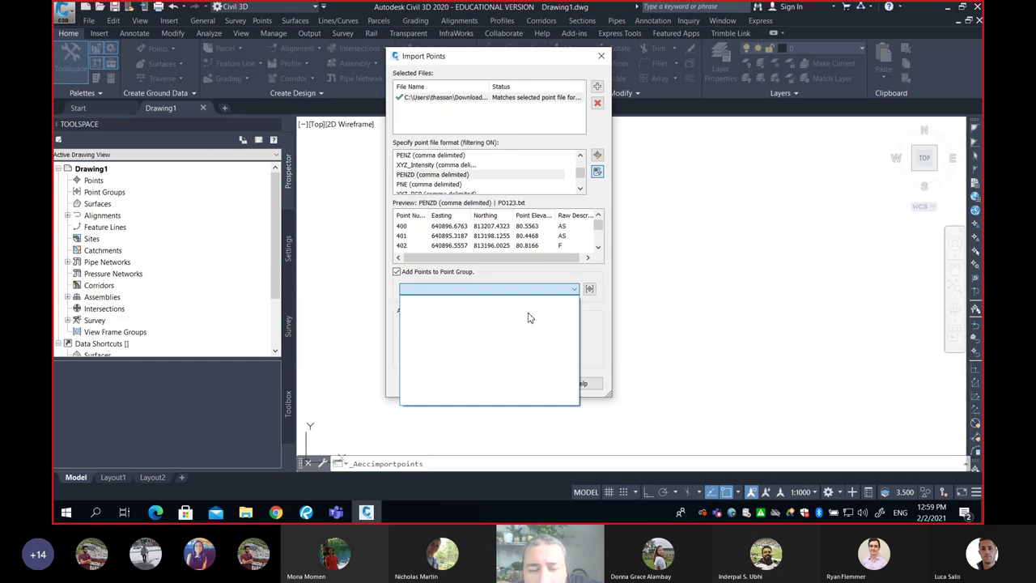
pyautogui.click(590, 290)
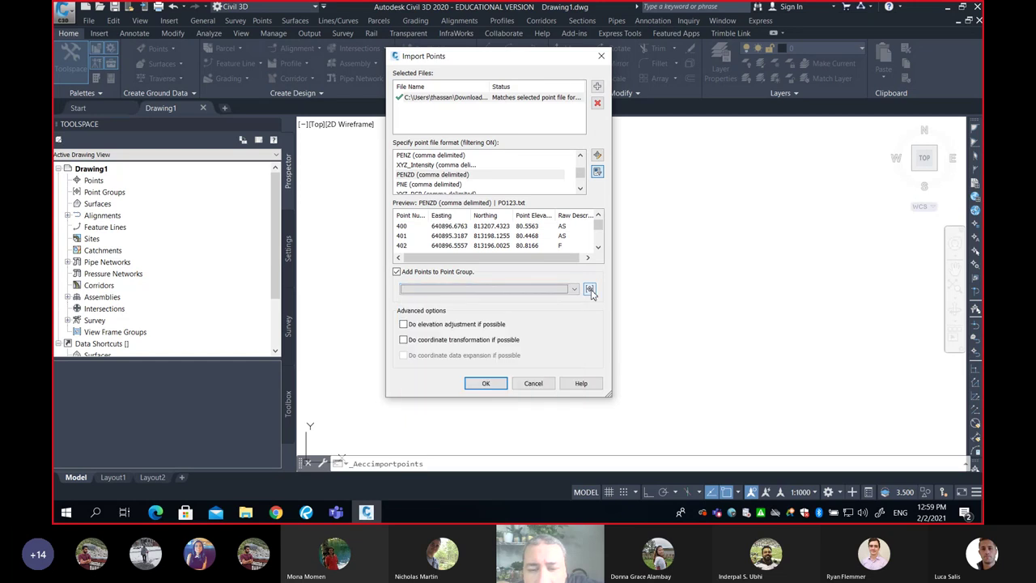
pyautogui.click(590, 291)
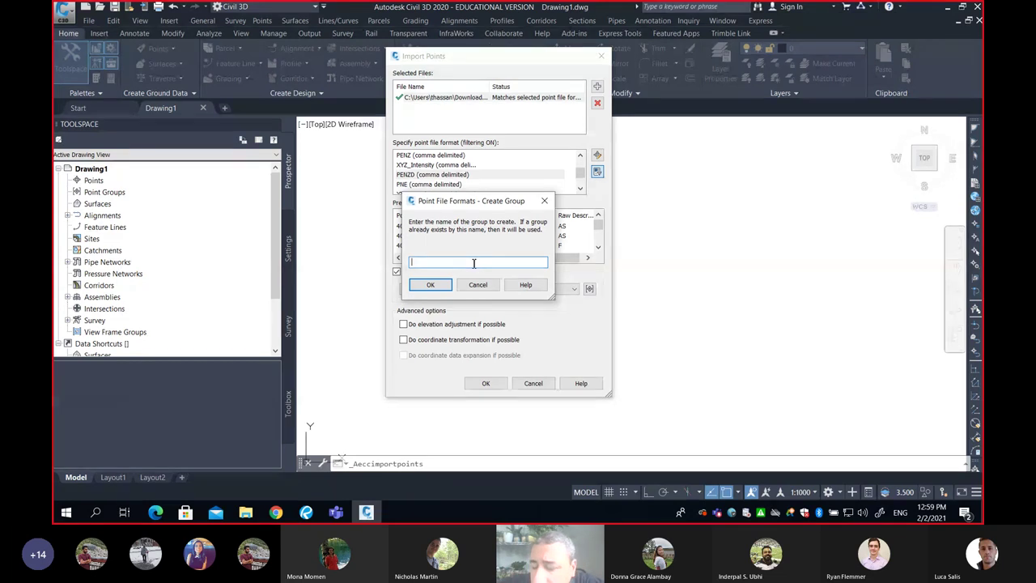
pyautogui.write('2-2-2021')
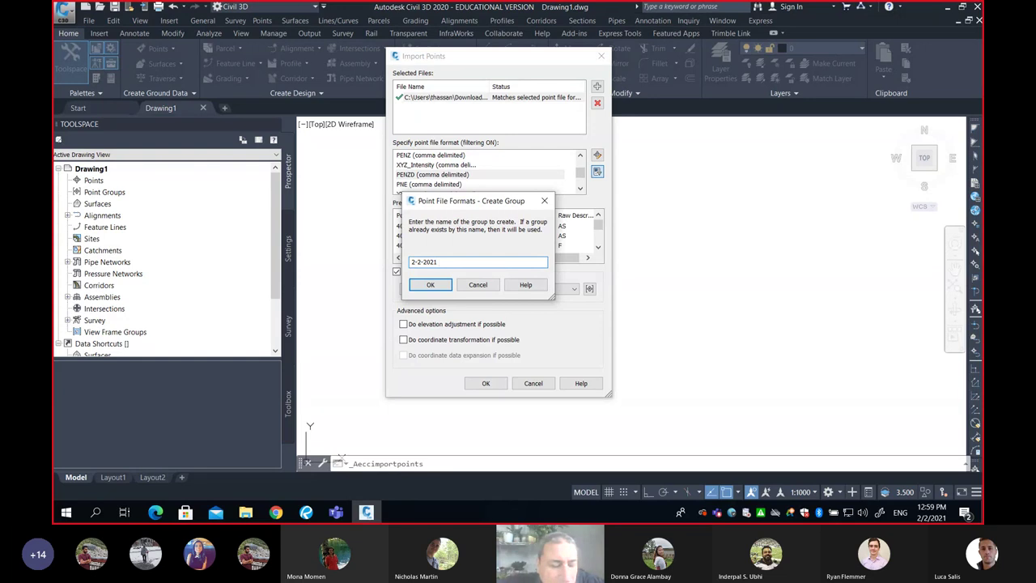
pyautogui.write('Stone ')
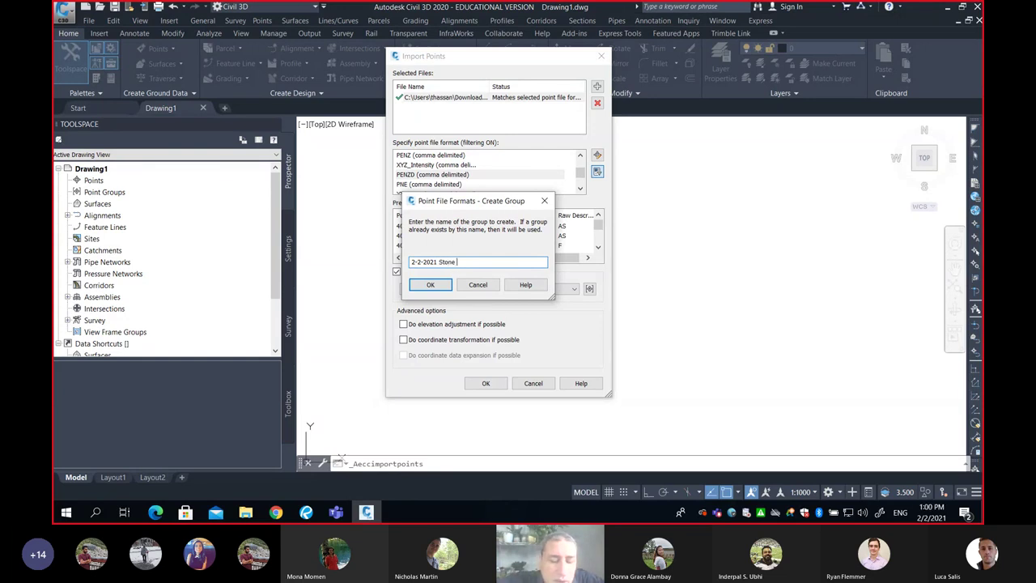
pyautogui.write('y Tr')
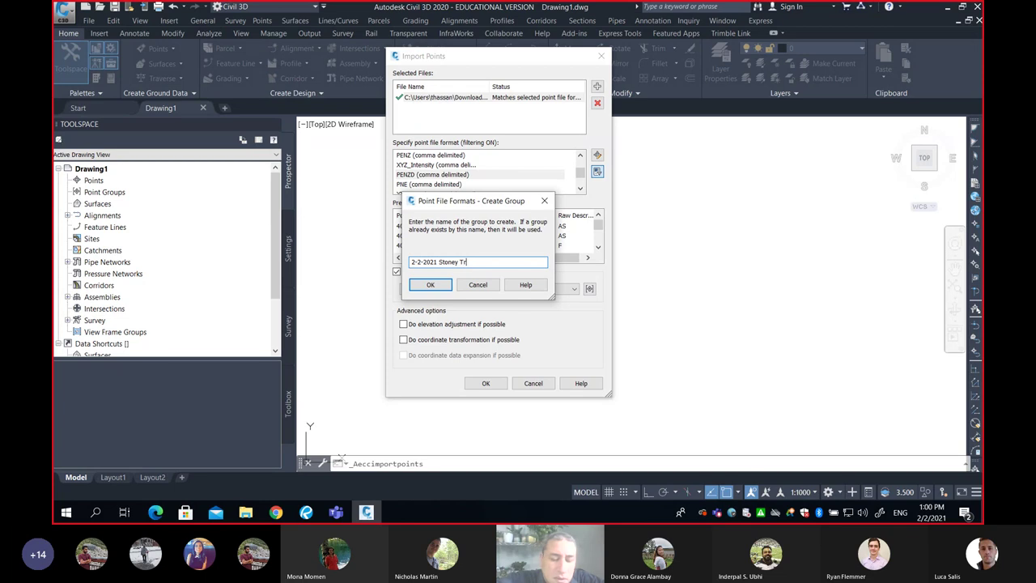
pyautogui.write('ail TH')
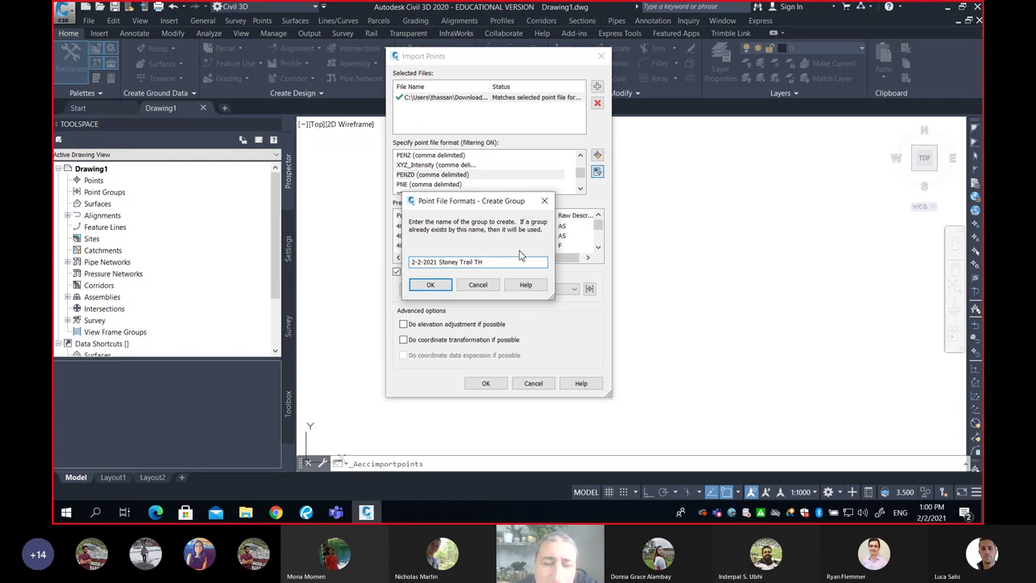
pyautogui.click(445, 287)
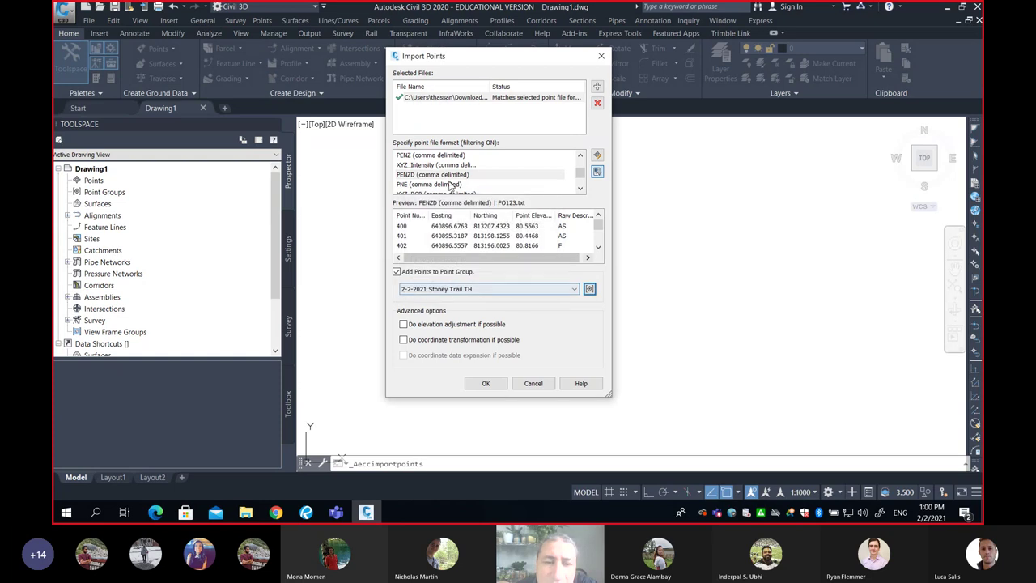
pyautogui.click(486, 383)
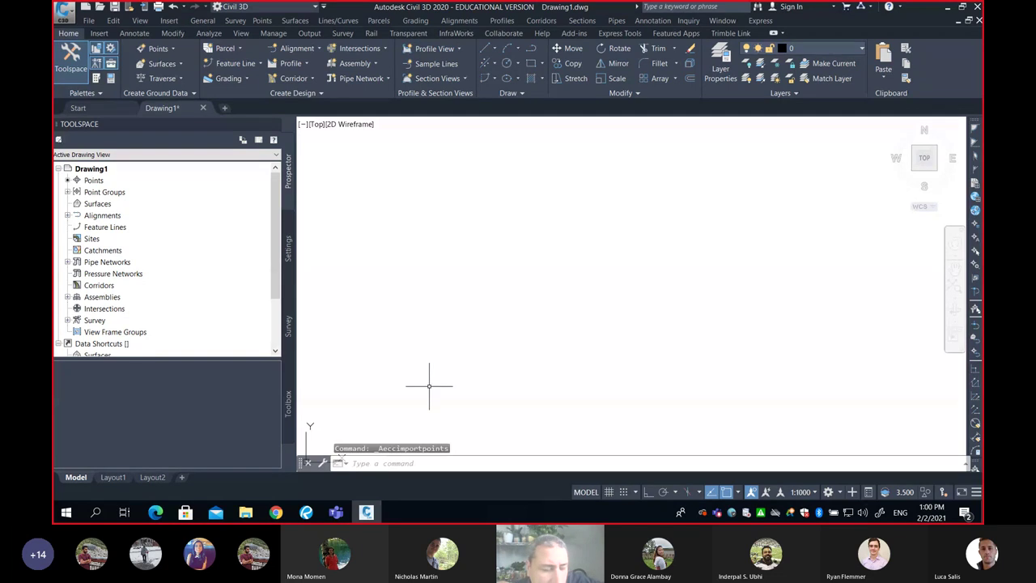
# - Zoom to the drawing extents and centre the view on the imported survey points
pyautogui.scroll(-5, 428, 385)
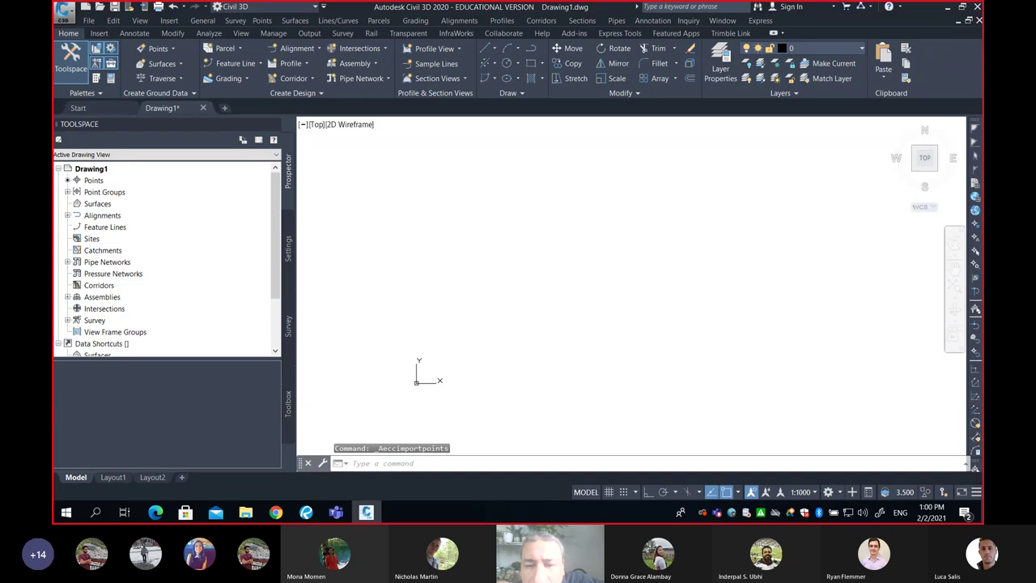
pyautogui.write('z')
pyautogui.press('Return')
pyautogui.write('E')
pyautogui.press('Return')
pyautogui.moveTo(657, 213); pyautogui.dragTo(577, 249, button='middle')
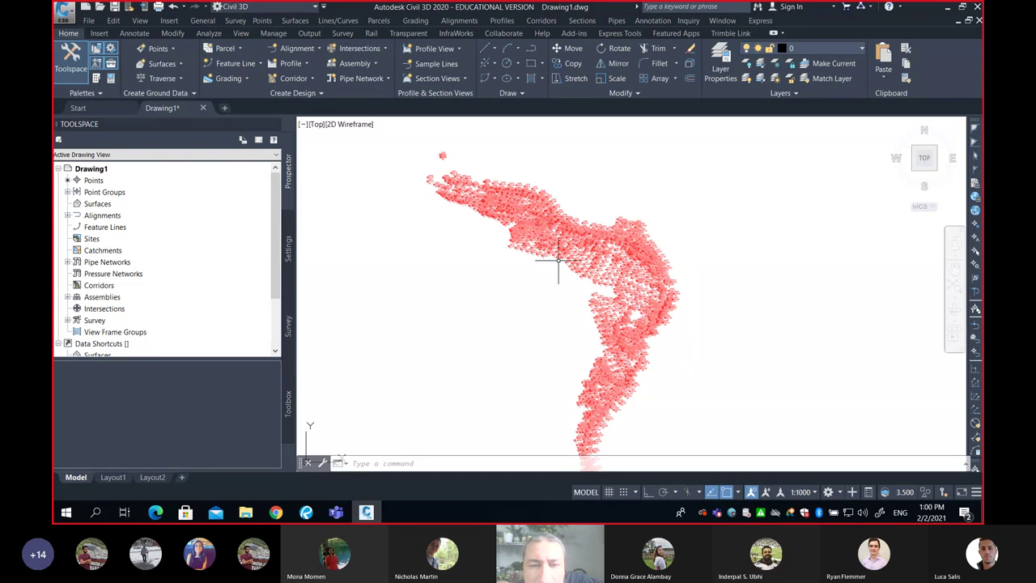
pyautogui.moveTo(511, 212); pyautogui.dragTo(535, 197, button='middle')
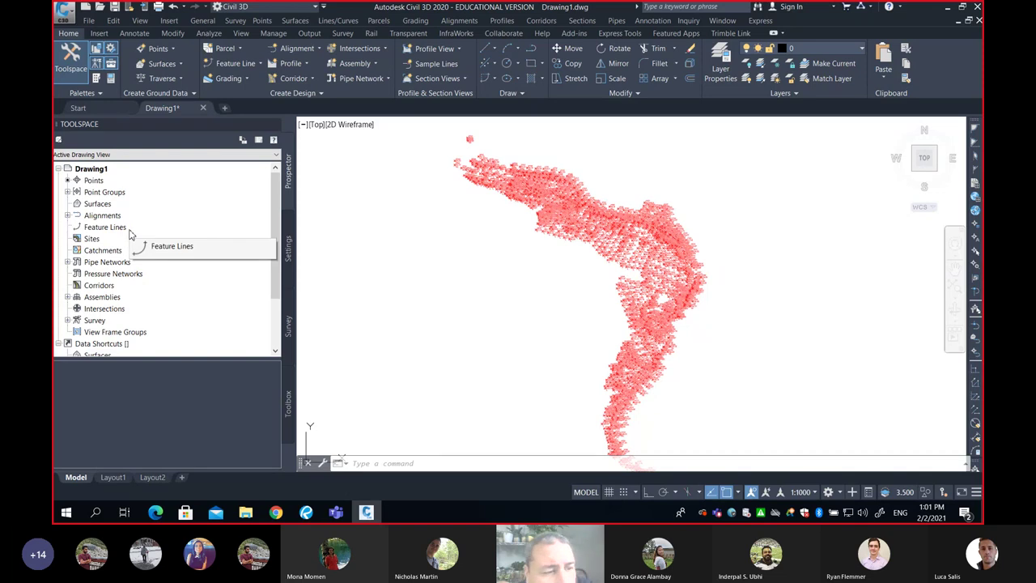
# - Examine the drawing's point groups, including the 2-2-2021 Stoney Trail TH group
pyautogui.click(96, 192)
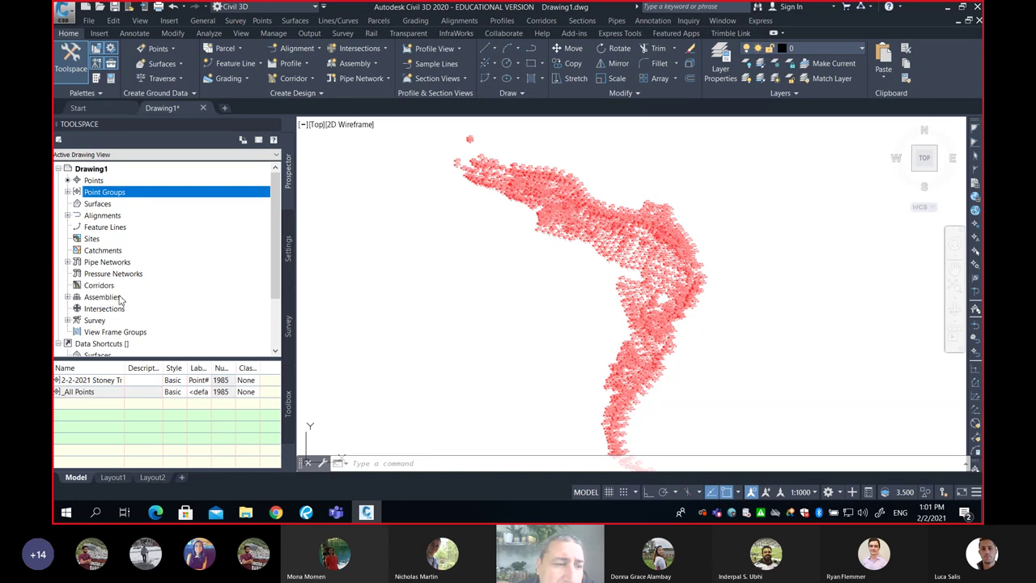
pyautogui.click(98, 203)
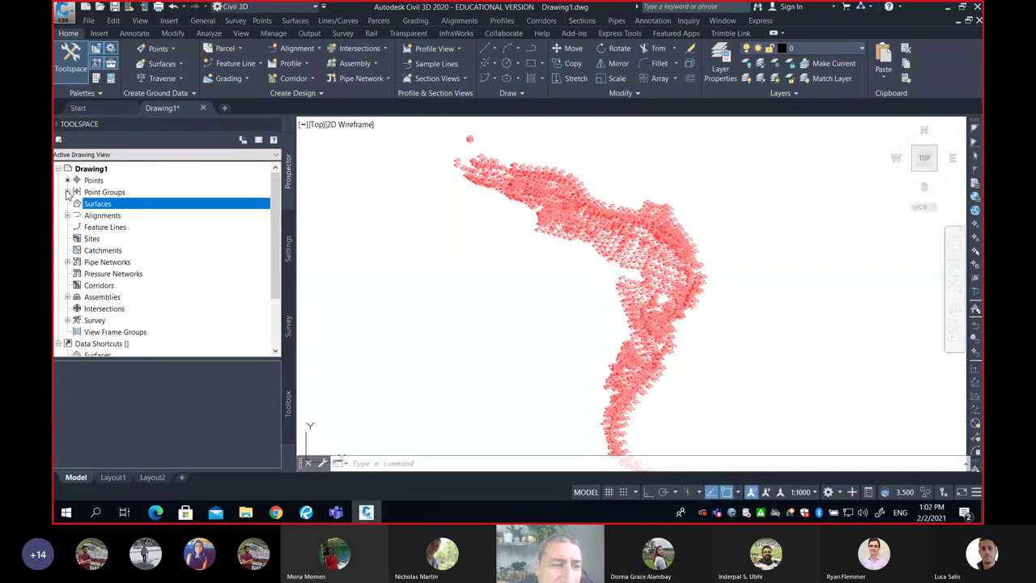
pyautogui.click(68, 193)
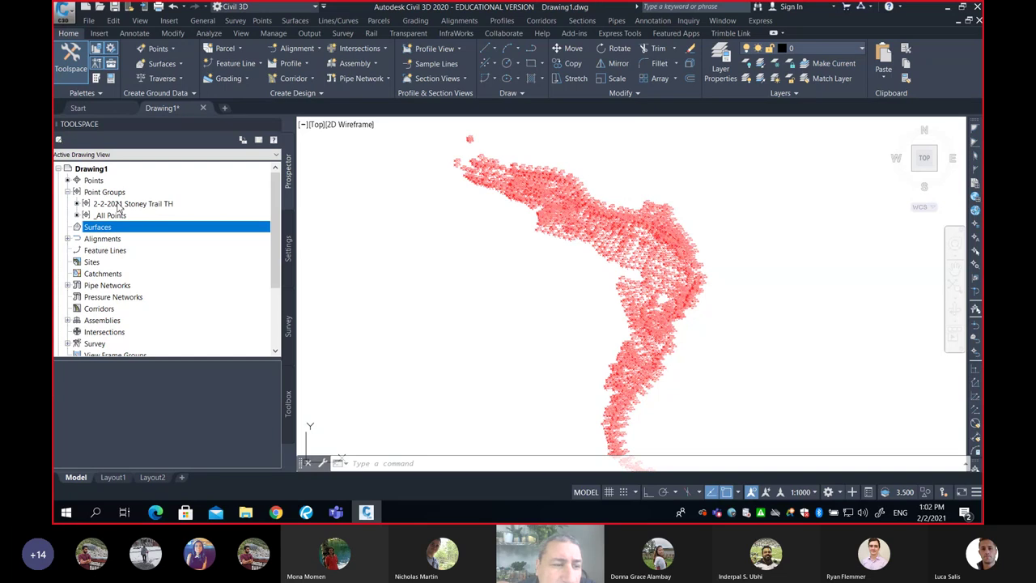
pyautogui.click(121, 204)
pyautogui.click(68, 192)
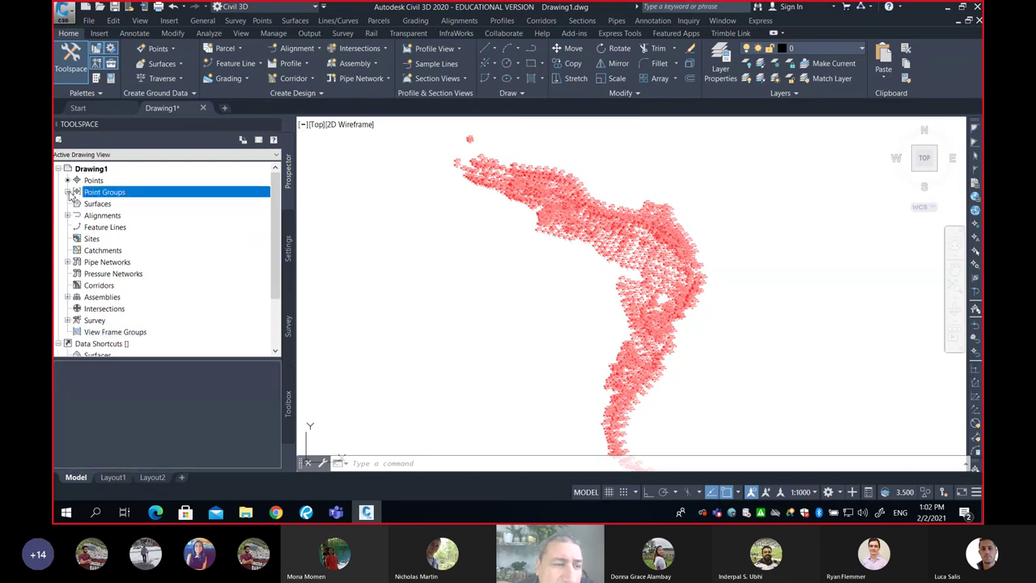
pyautogui.click(94, 204)
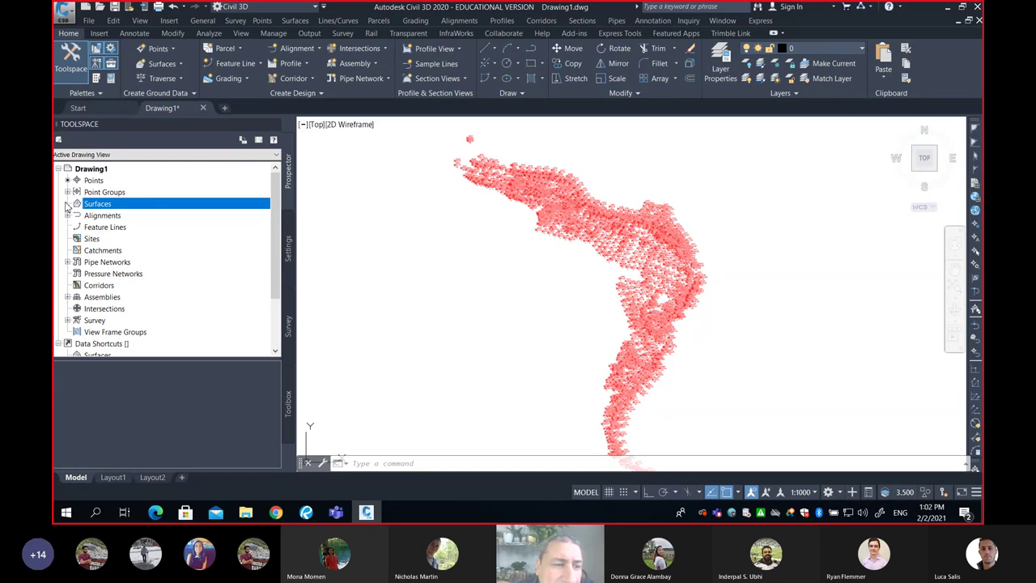
pyautogui.scroll(-5, 478, 207)
pyautogui.moveTo(477, 206); pyautogui.dragTo(381, 226, button='middle')
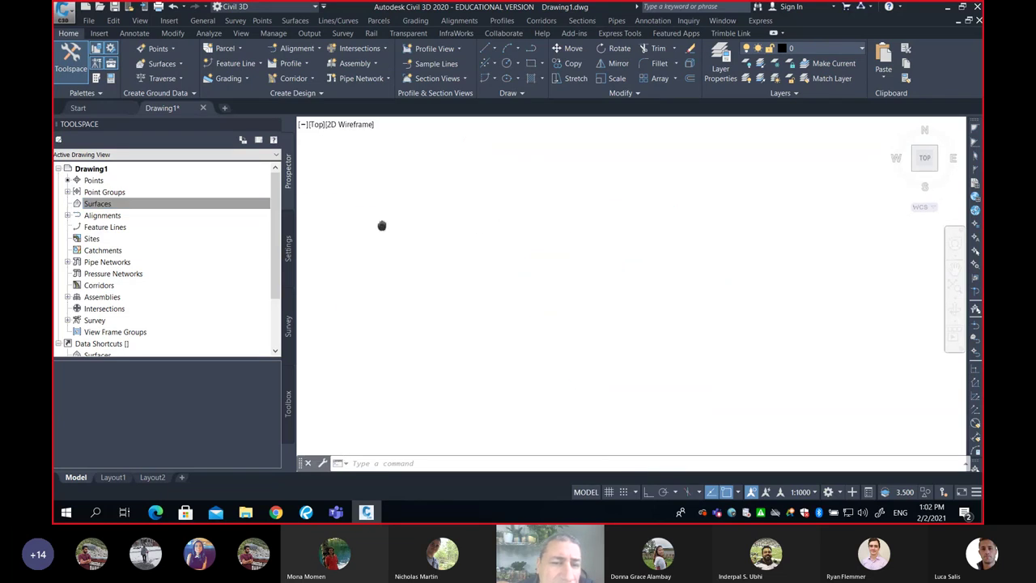
pyautogui.scroll(2, 798, 213)
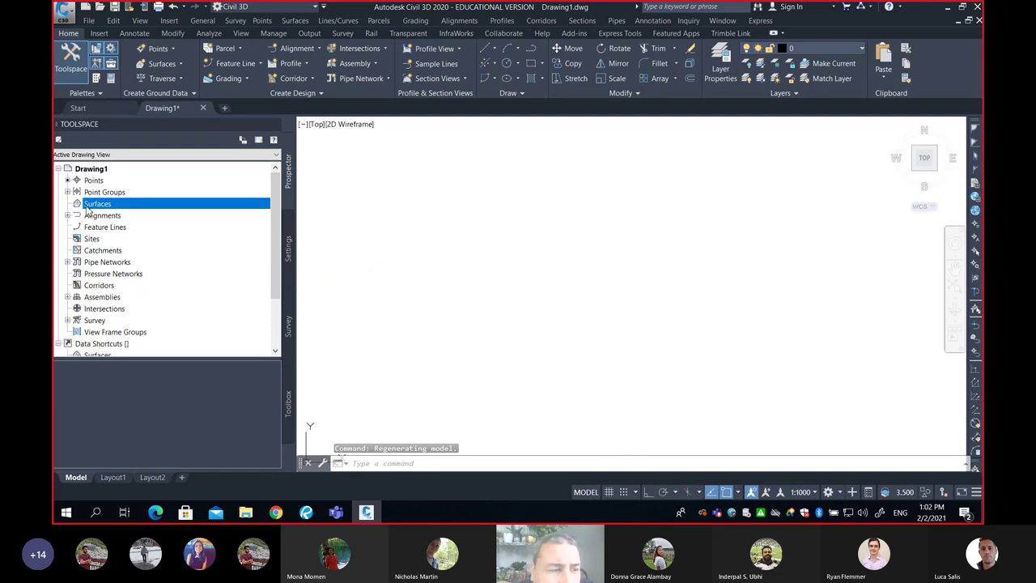
pyautogui.moveTo(93, 206); pyautogui.dragTo(93, 210)
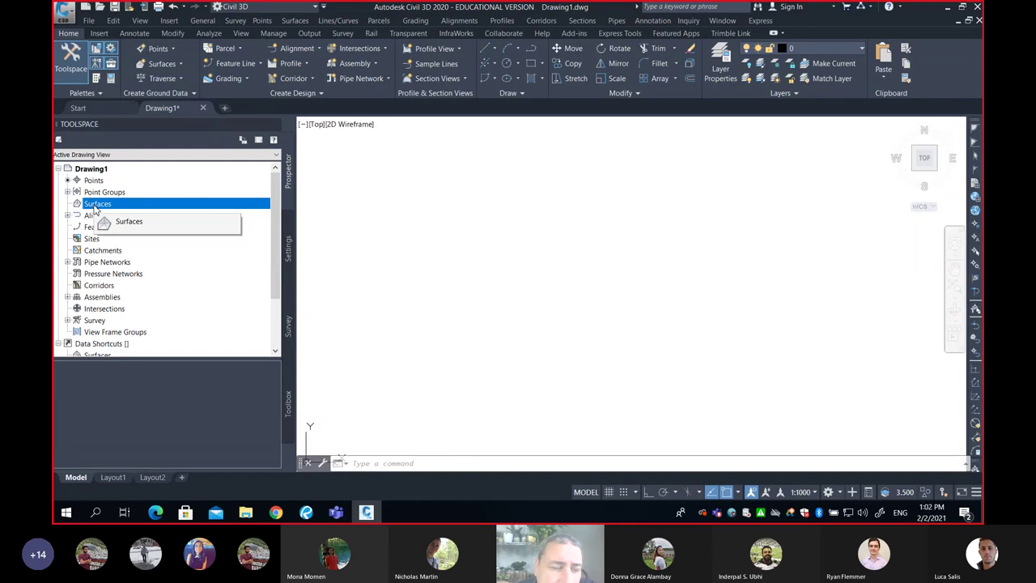
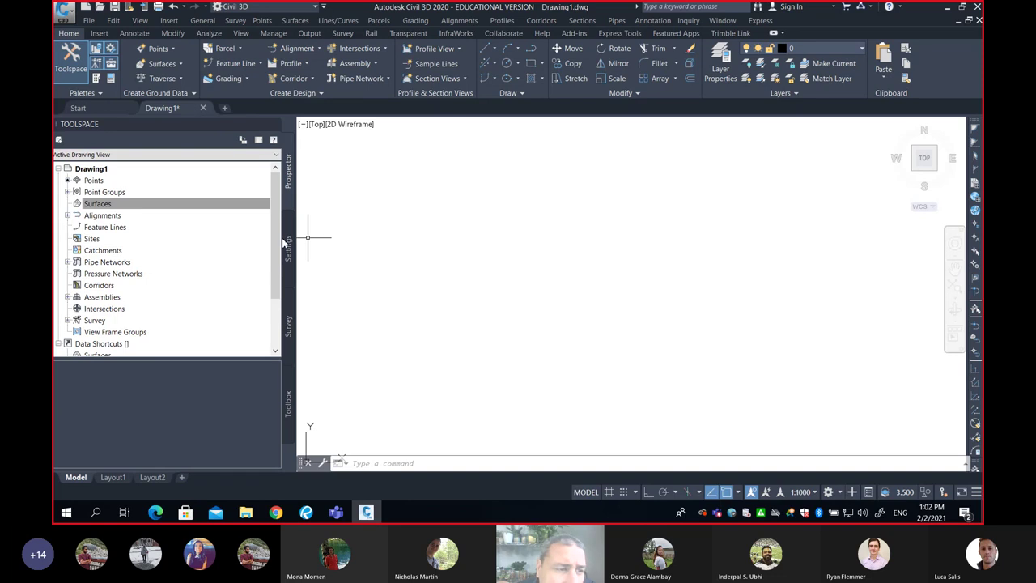
pyautogui.click(170, 239)
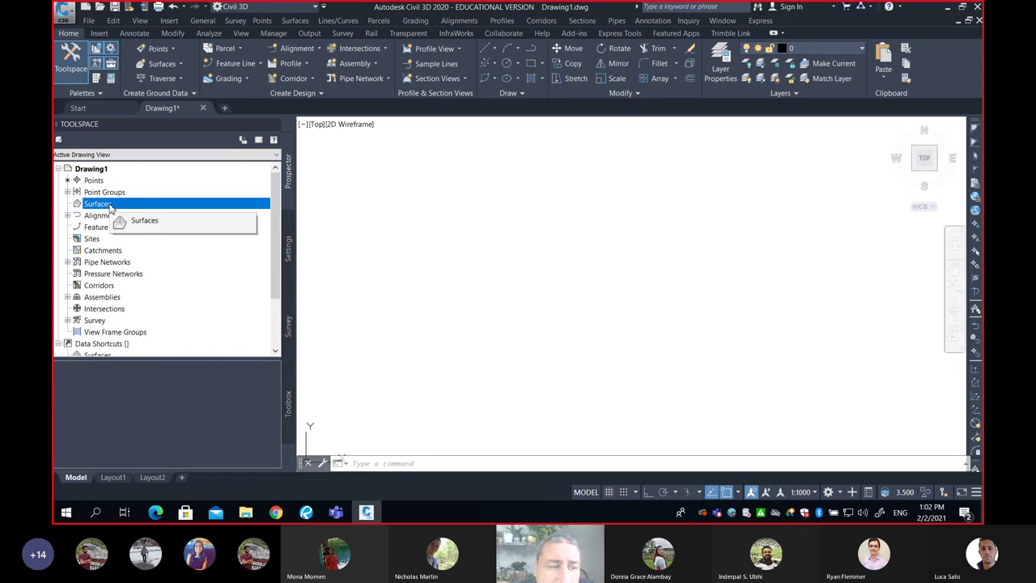
# - Start a new TIN surface on the C-TOPO layer and name it EG
pyautogui.rightClick(111, 209)
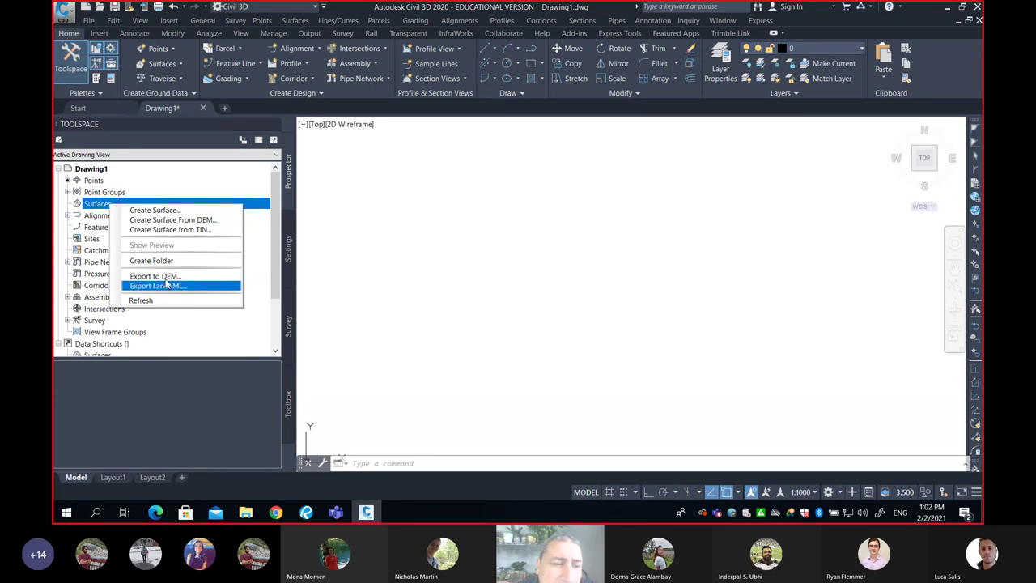
pyautogui.click(166, 211)
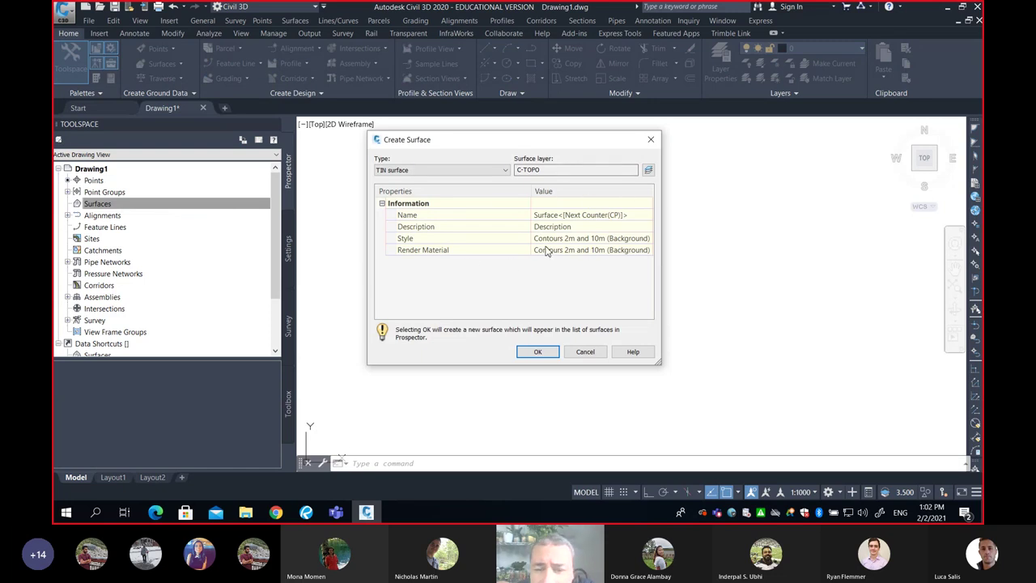
pyautogui.click(490, 217)
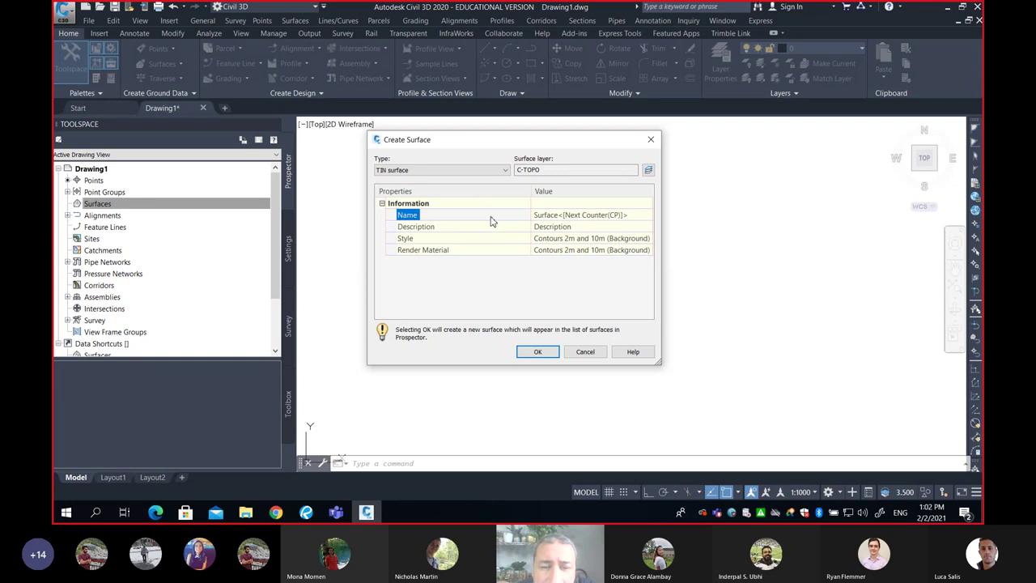
pyautogui.click(547, 214)
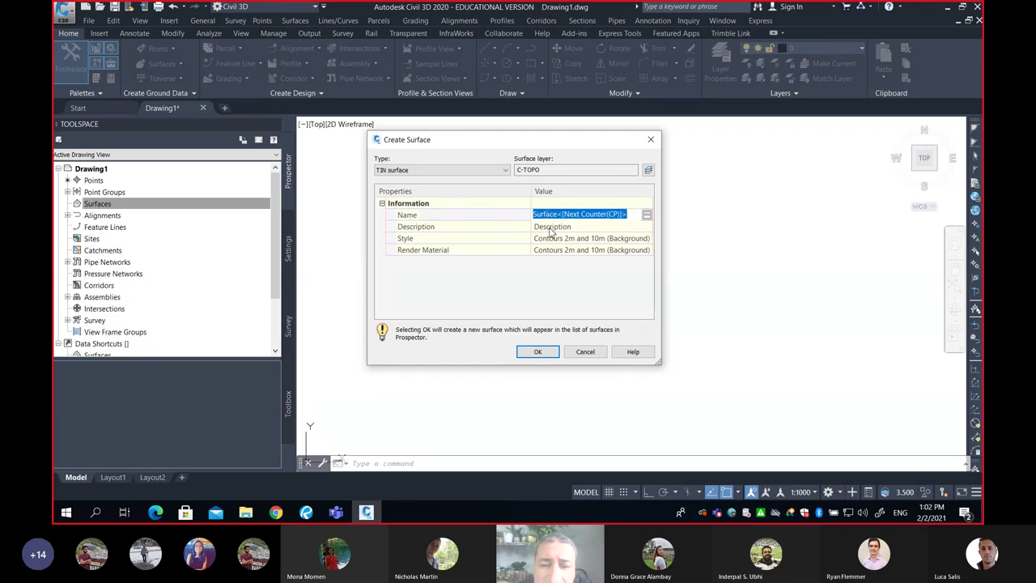
pyautogui.click(551, 227)
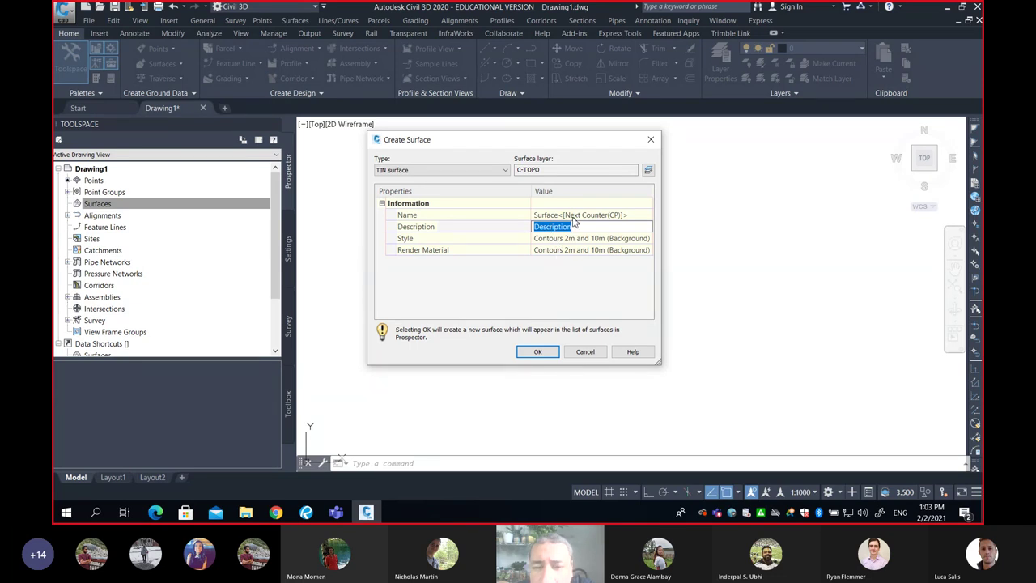
pyautogui.click(549, 214)
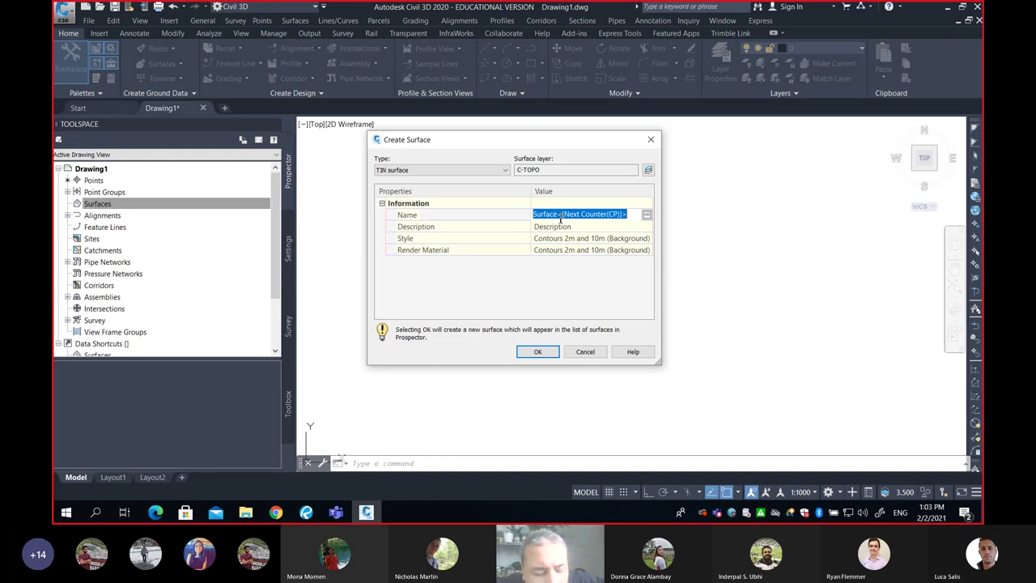
pyautogui.write('EG')
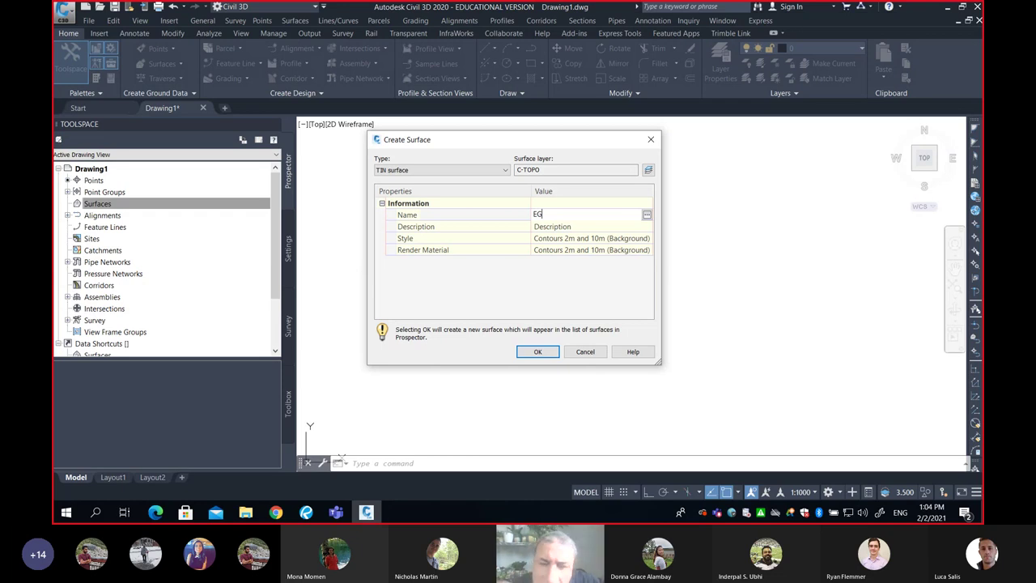
pyautogui.click(579, 226)
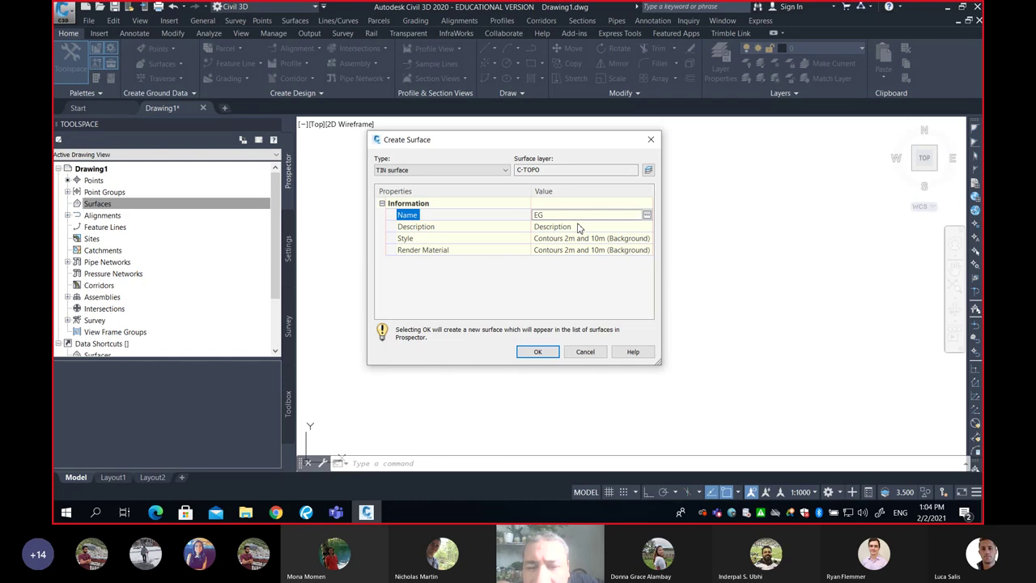
# - Create the EG surface with the default description and the Contours 2m and 10m (Background) style
pyautogui.click(579, 225)
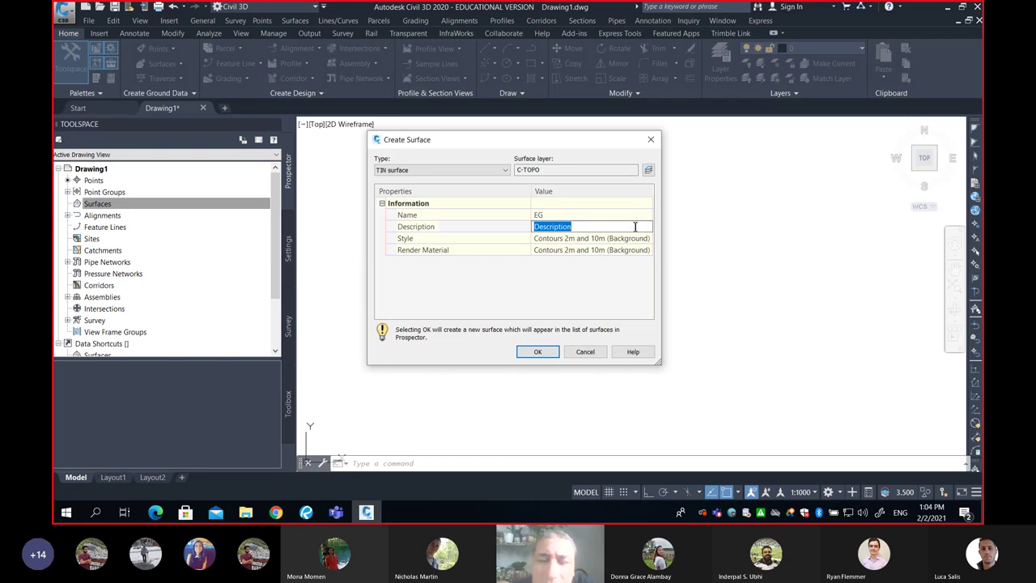
pyautogui.press('Return')
pyautogui.click(582, 240)
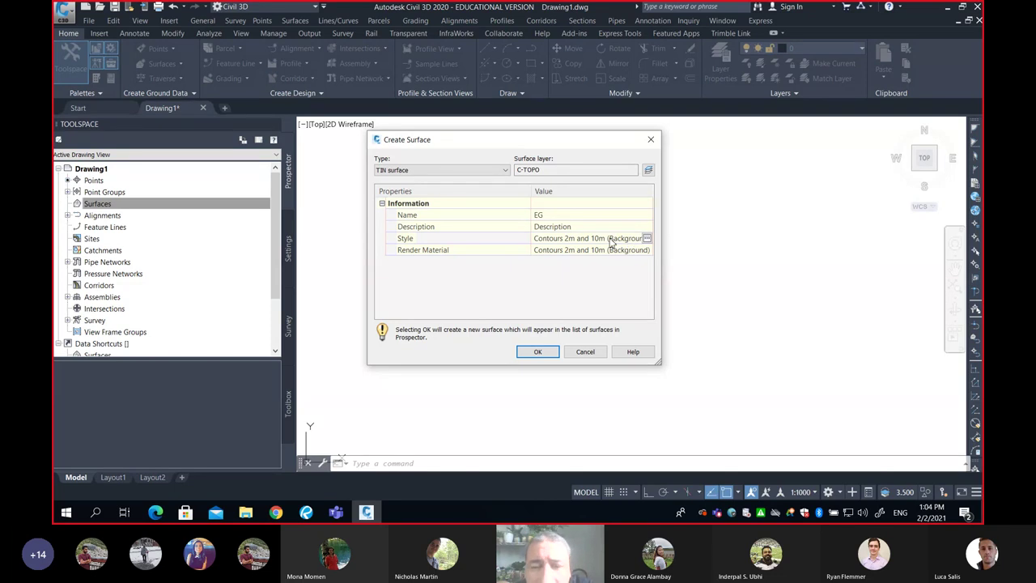
pyautogui.click(549, 238)
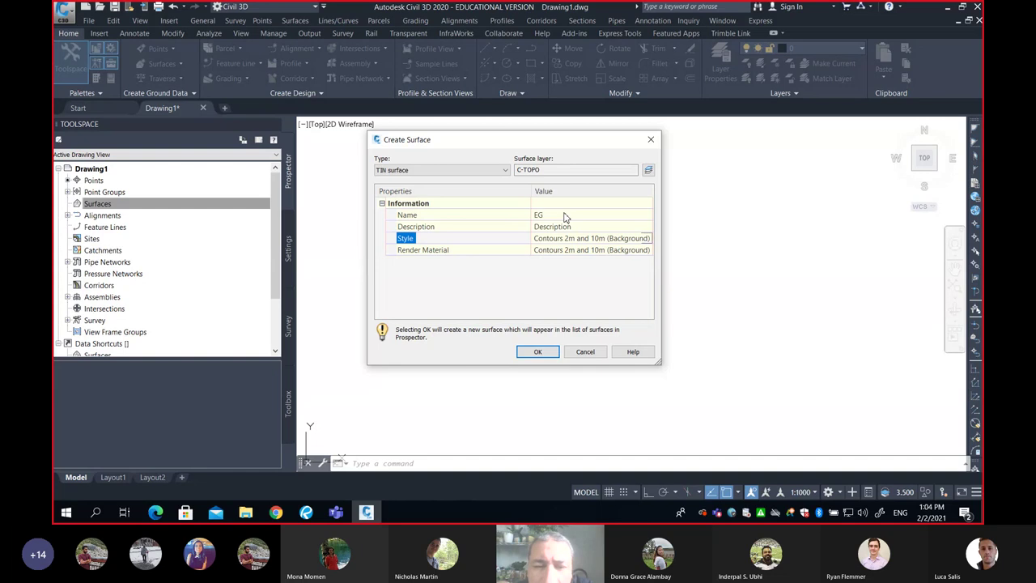
pyautogui.click(565, 215)
pyautogui.click(565, 214)
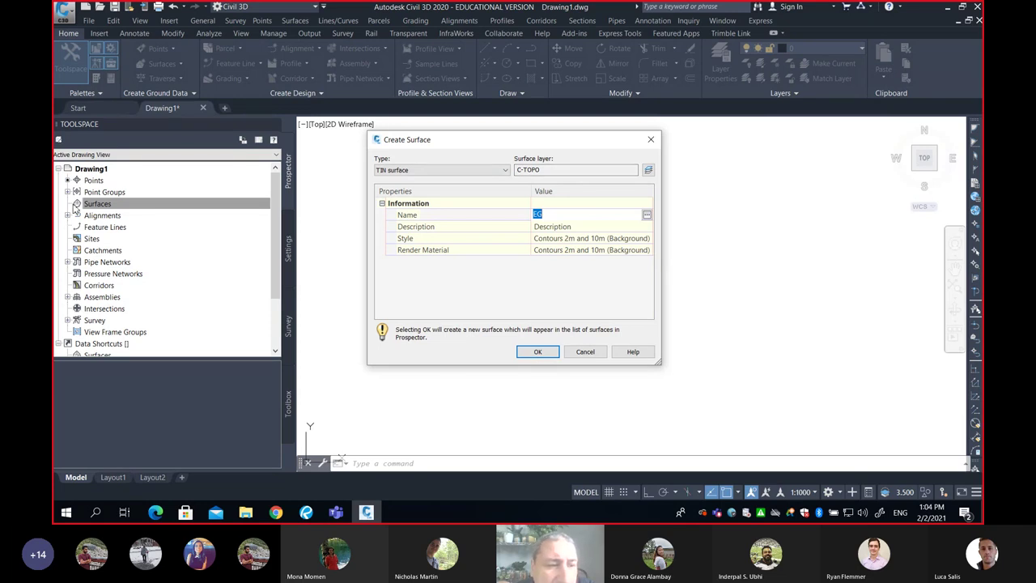
pyautogui.click(537, 353)
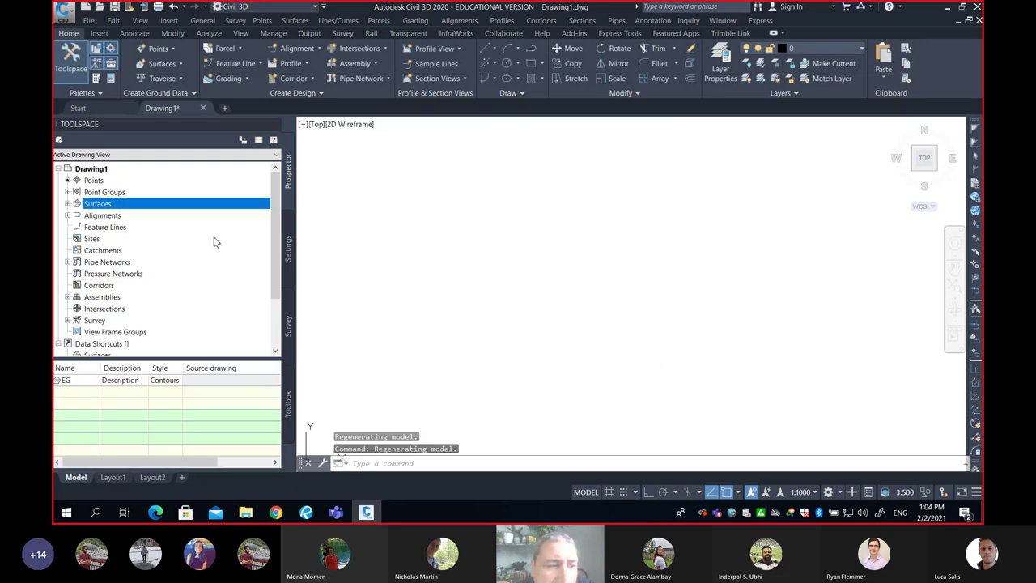
# - Expand the EG surface and examine its masks, watersheds and the boundaries, breaklines and contours in its definition
pyautogui.click(68, 204)
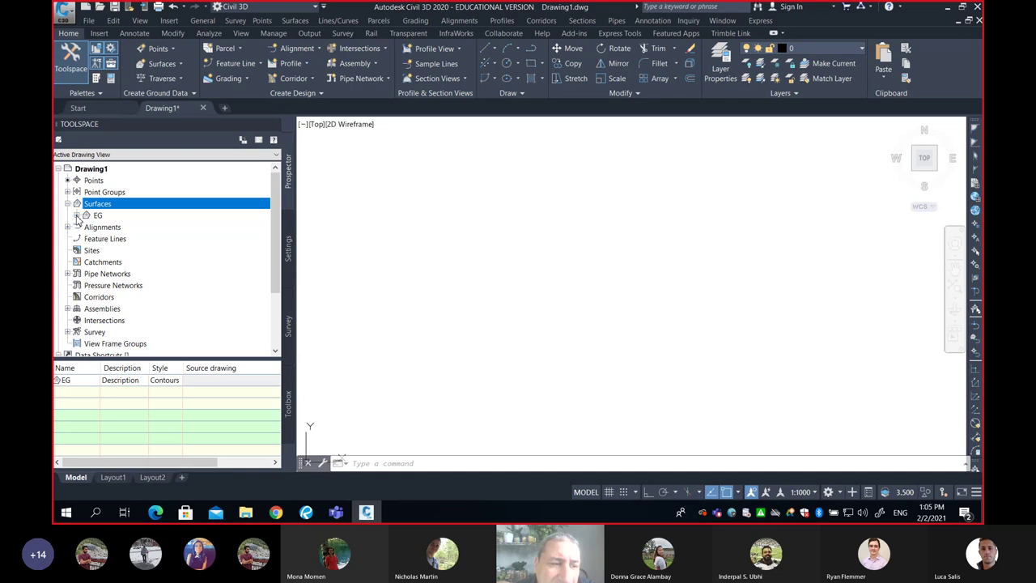
pyautogui.click(77, 215)
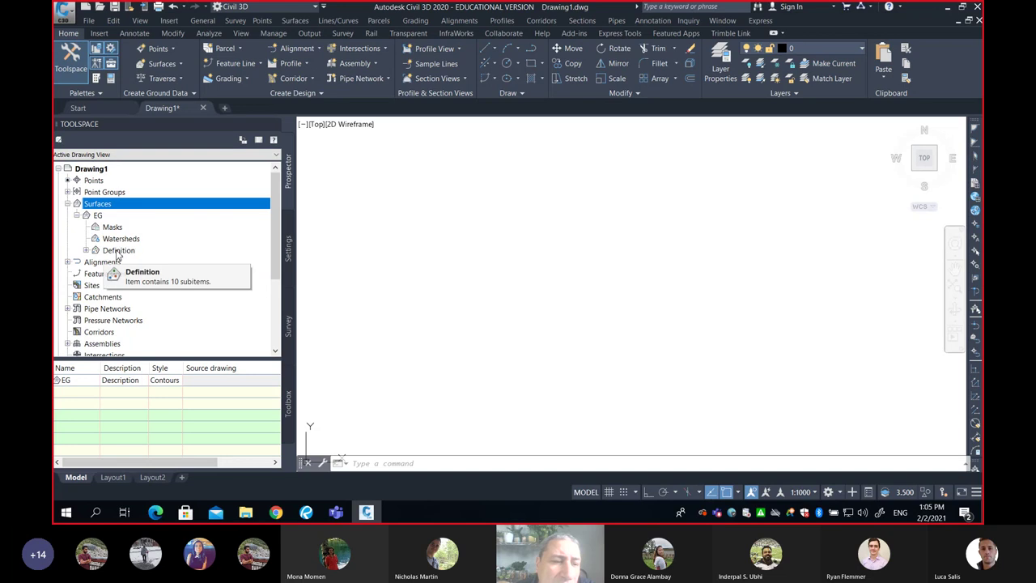
pyautogui.click(112, 228)
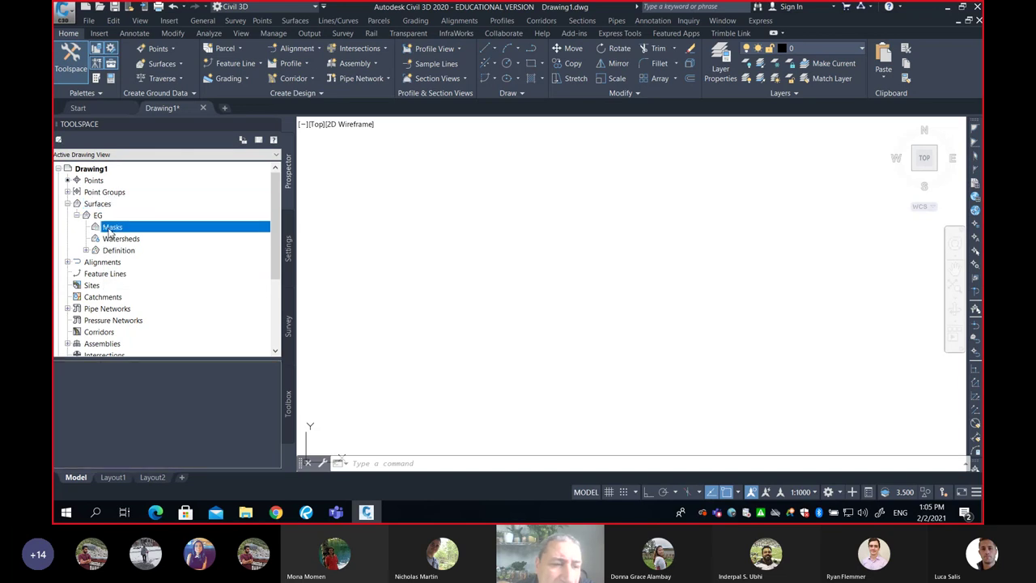
pyautogui.click(119, 240)
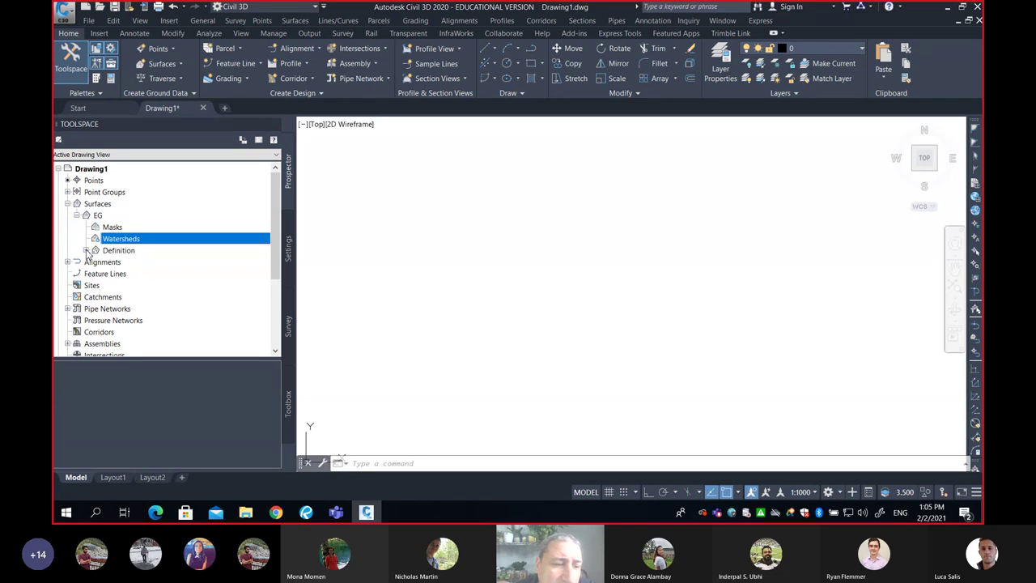
pyautogui.click(86, 250)
pyautogui.scroll(-2, 148, 275)
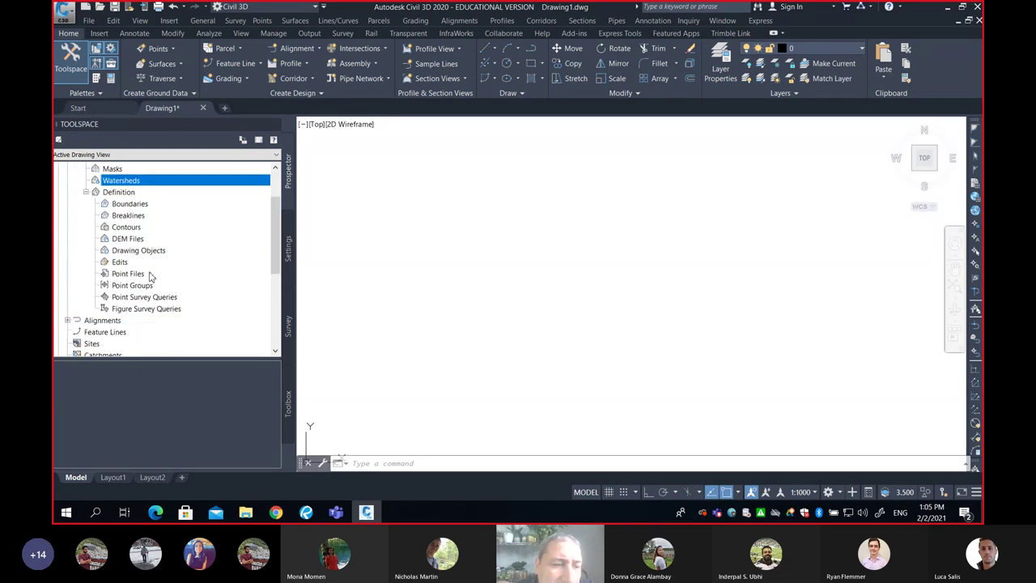
pyautogui.click(133, 205)
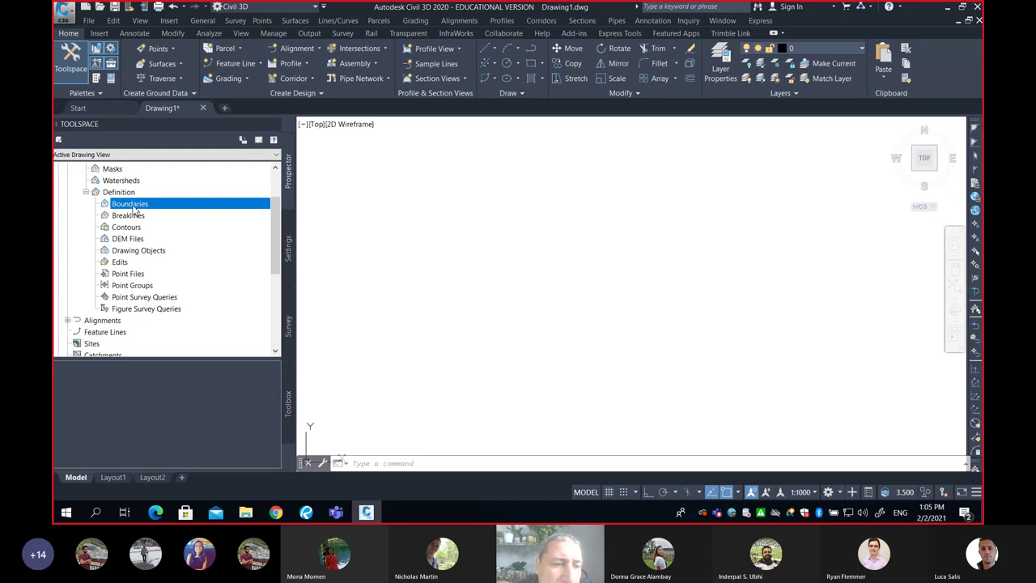
pyautogui.click(134, 216)
pyautogui.click(134, 227)
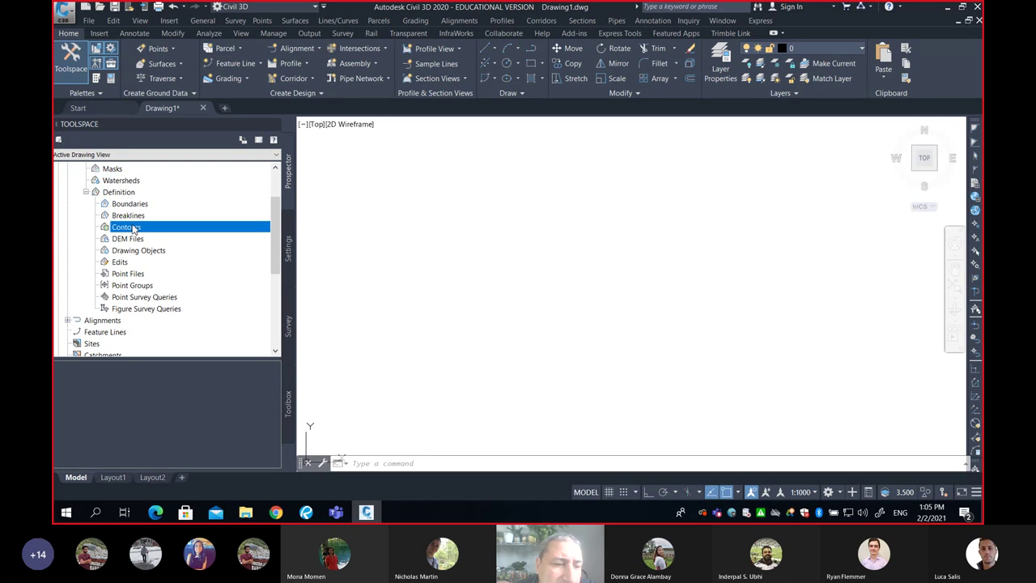
# - Zoom to the drawing extents and inspect the survey points' number and elevation labels up close
pyautogui.scroll(-3, 666, 268)
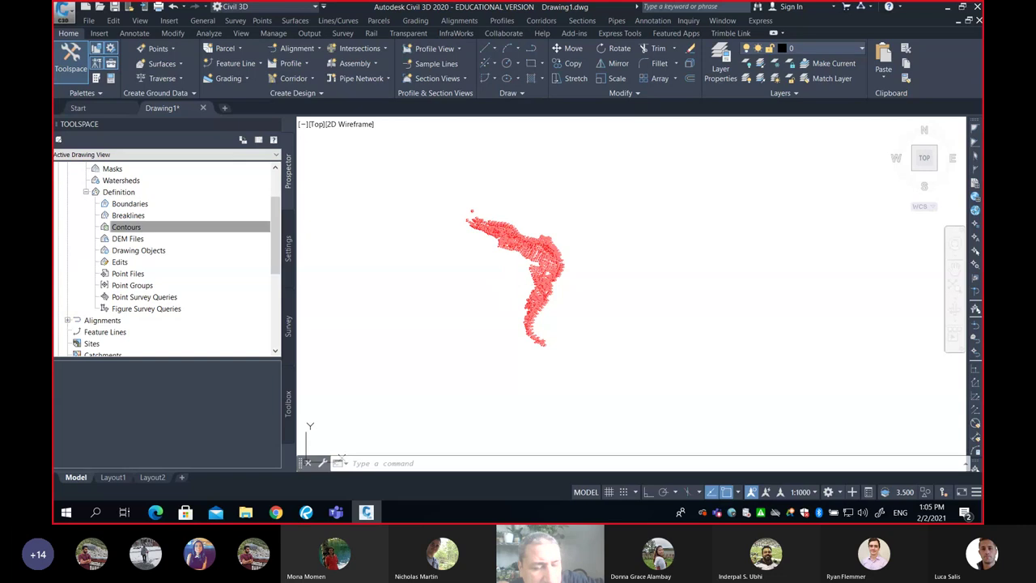
pyautogui.write('z')
pyautogui.press('Return')
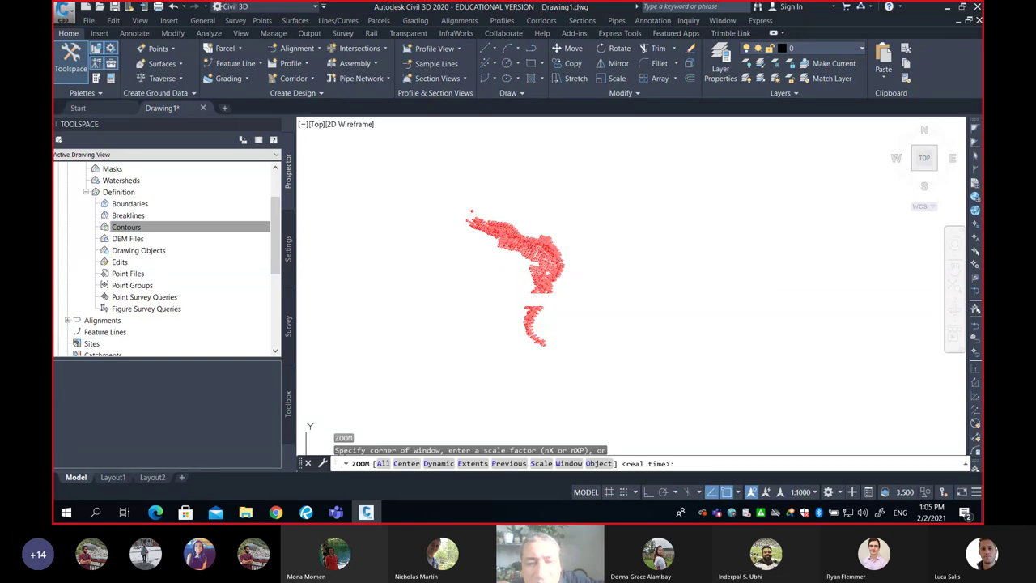
pyautogui.write('e')
pyautogui.press('Return')
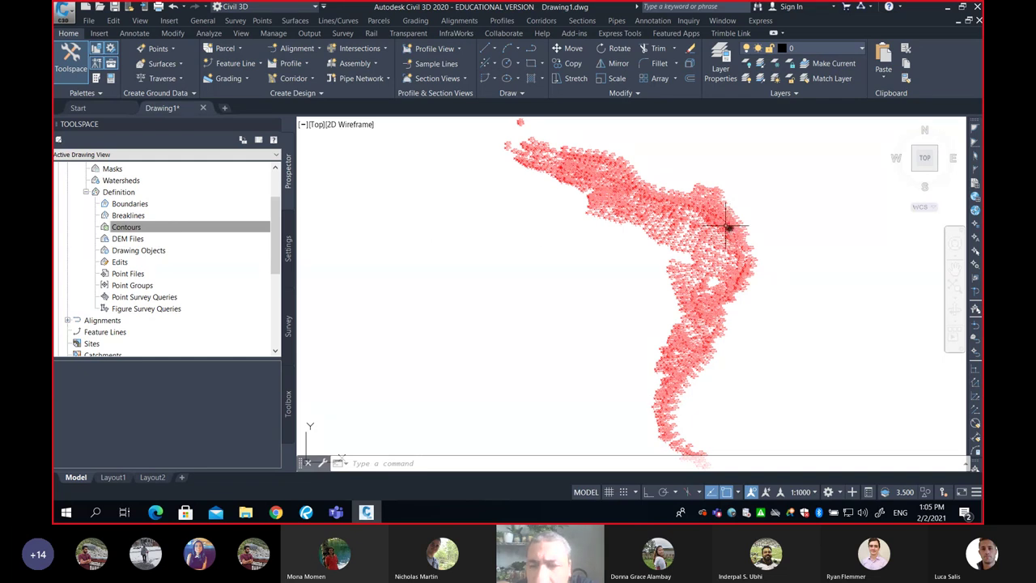
pyautogui.scroll(5, 728, 224)
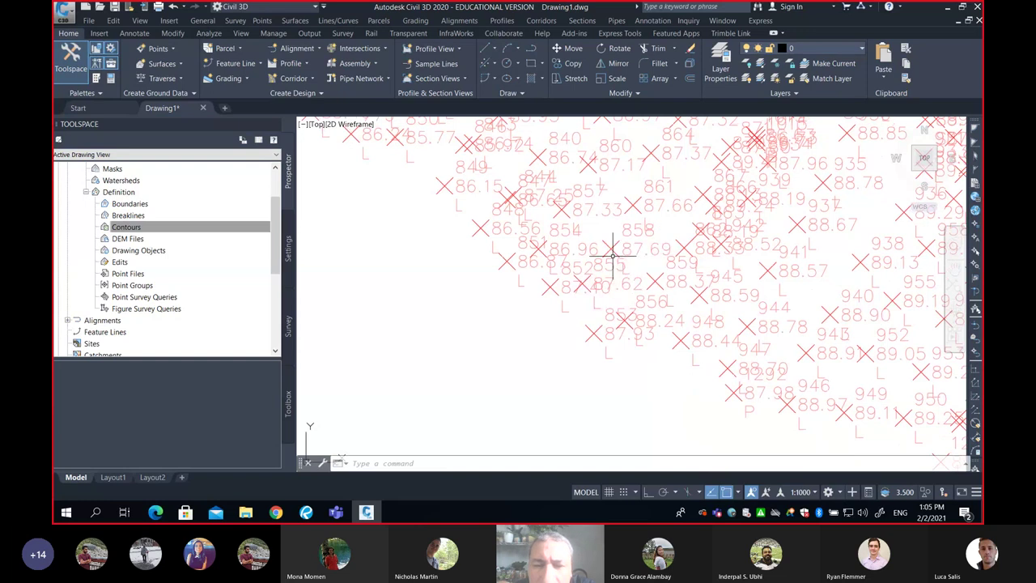
pyautogui.scroll(-5, 613, 256)
pyautogui.scroll(-1, 596, 280)
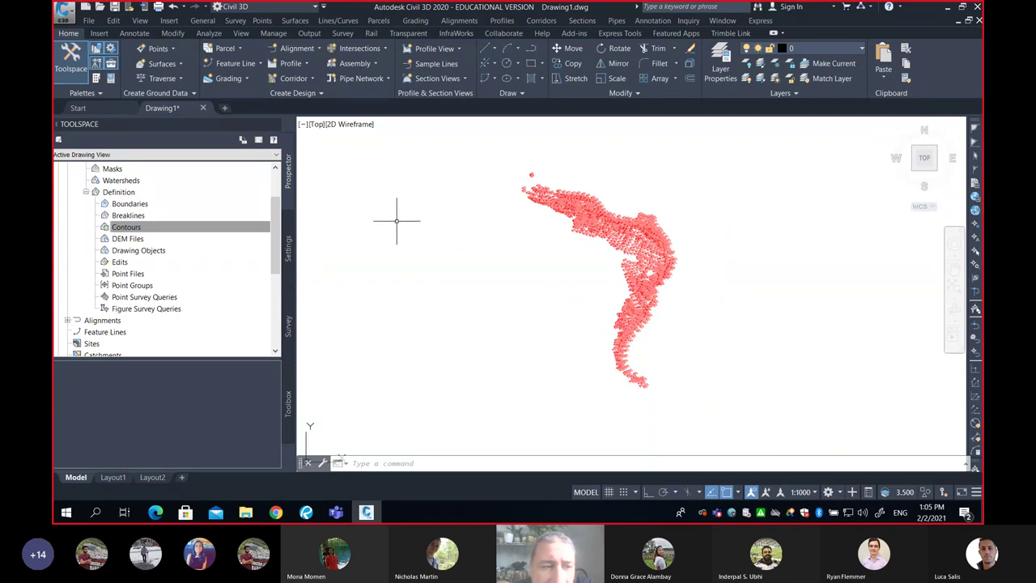
# - Go through the EG surface's definition entries, from boundaries, breaklines and contours to DEM files, drawing objects, edits, point files and point groups
pyautogui.click(256, 228)
pyautogui.scroll(2, 276, 230)
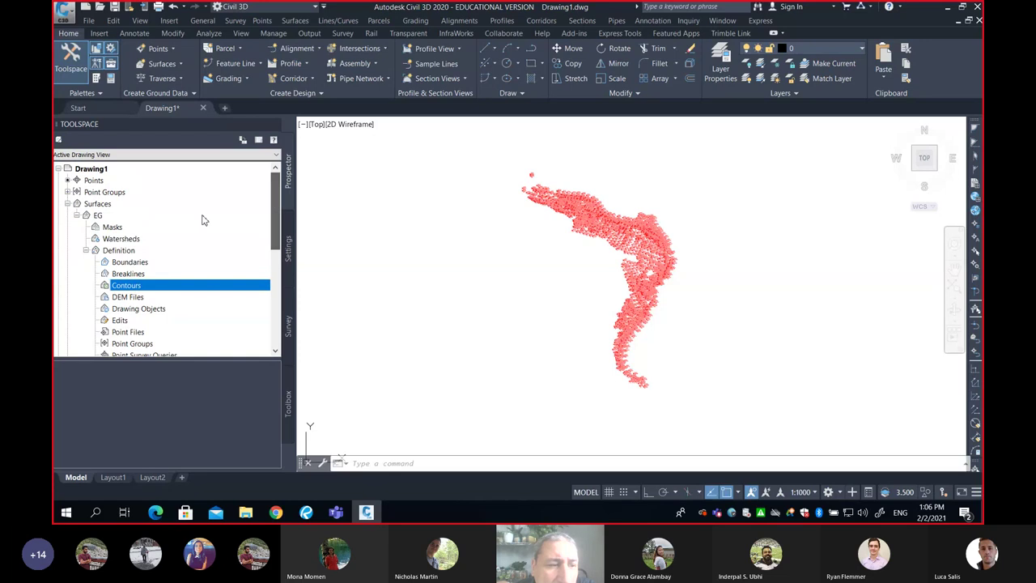
pyautogui.click(97, 216)
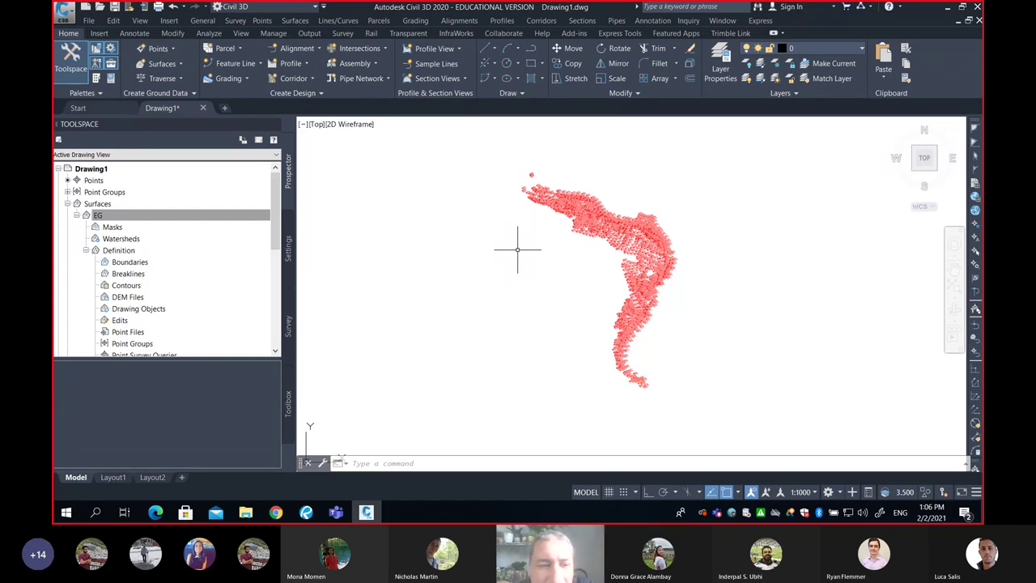
pyautogui.scroll(-1, 275, 214)
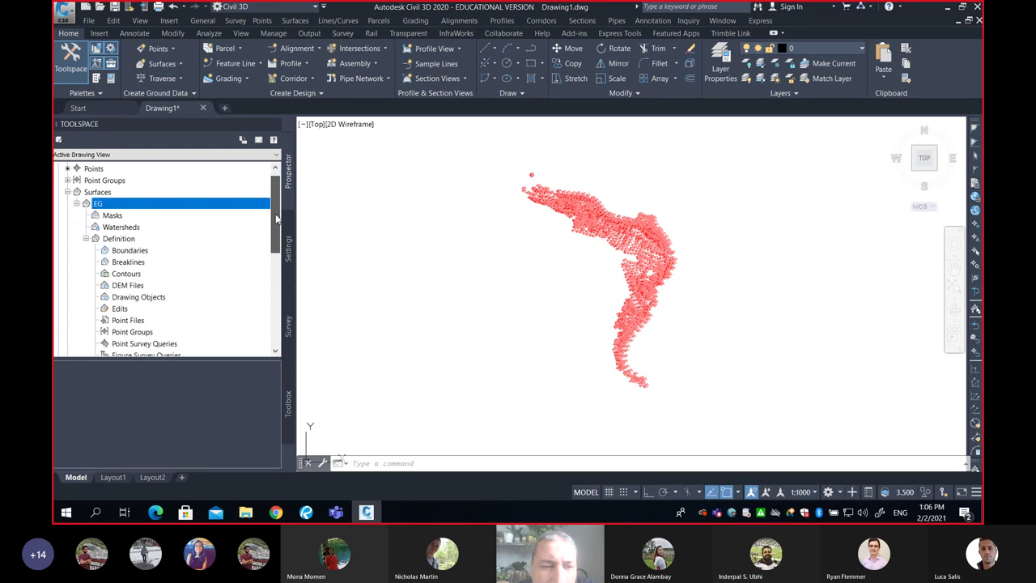
pyautogui.scroll(-2, 275, 213)
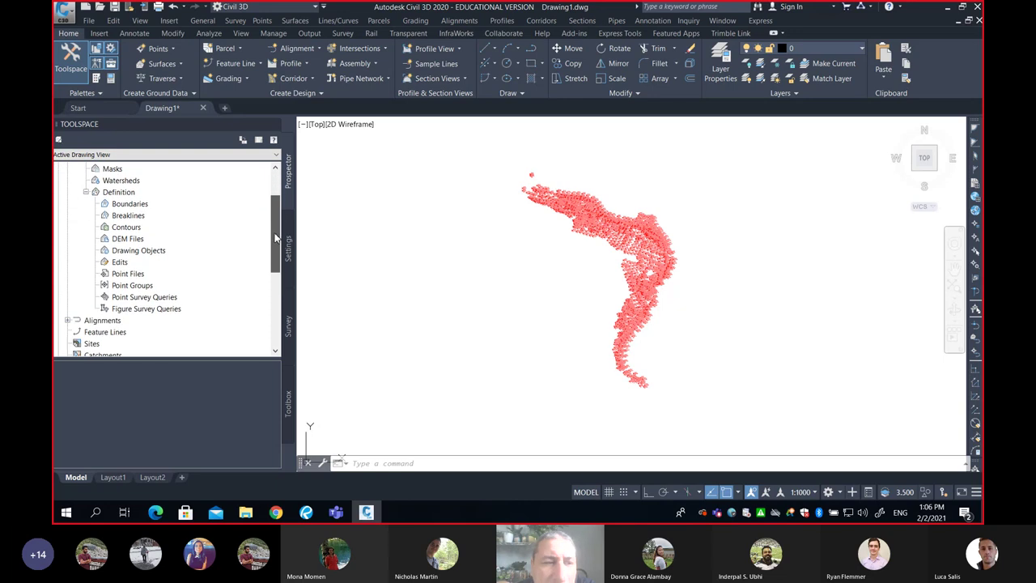
pyautogui.click(138, 208)
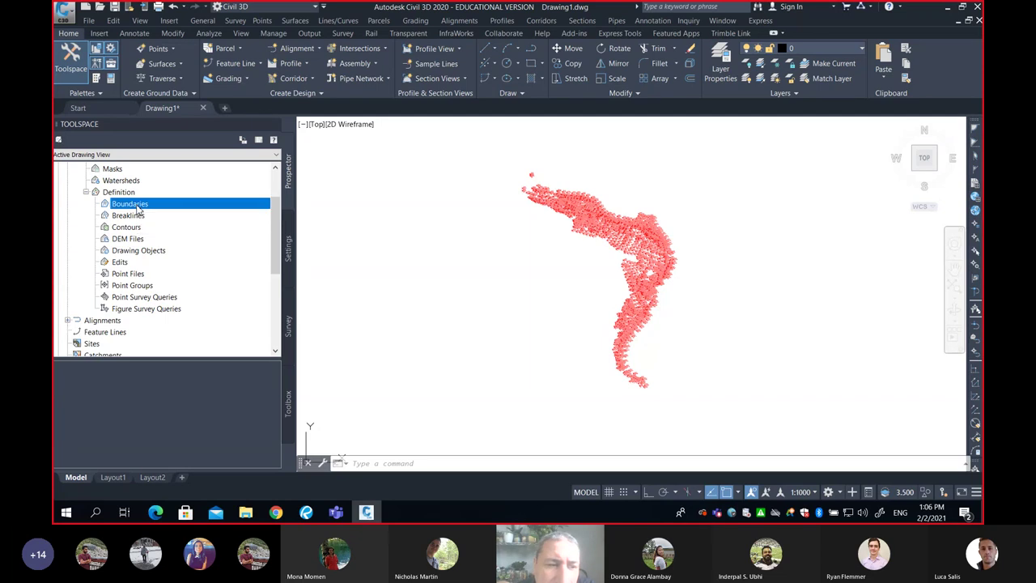
pyautogui.click(139, 218)
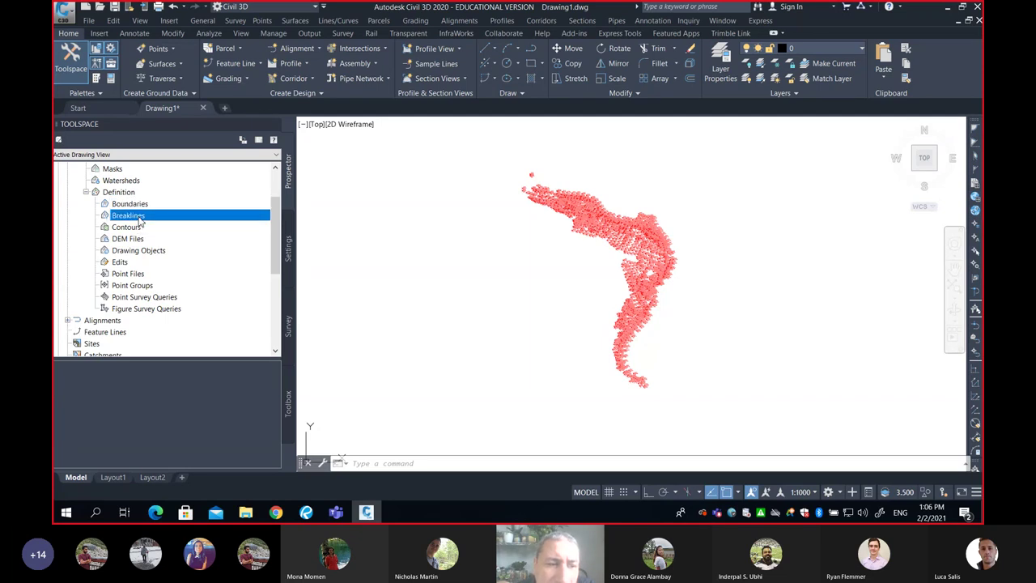
pyautogui.click(136, 228)
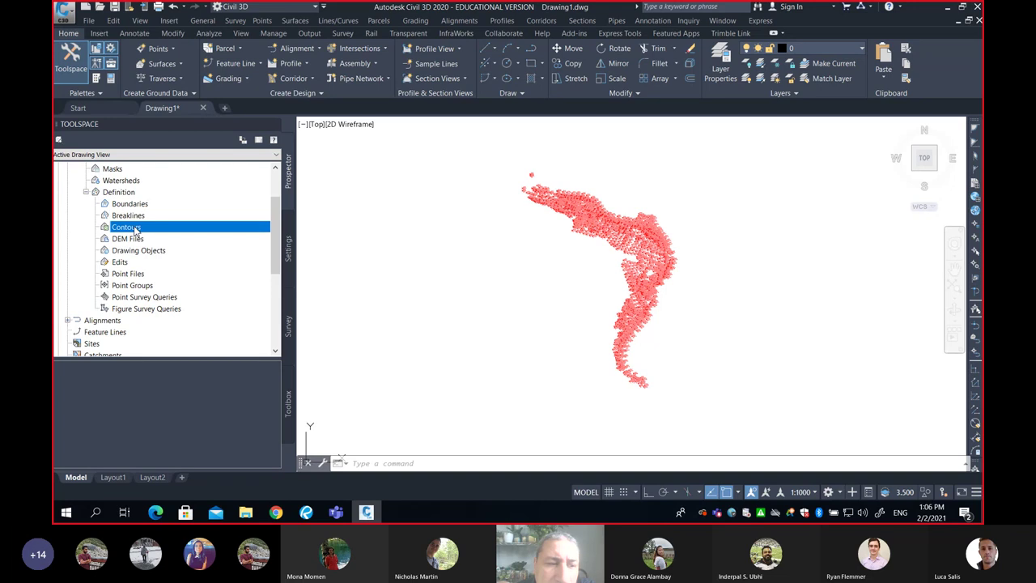
pyautogui.click(135, 239)
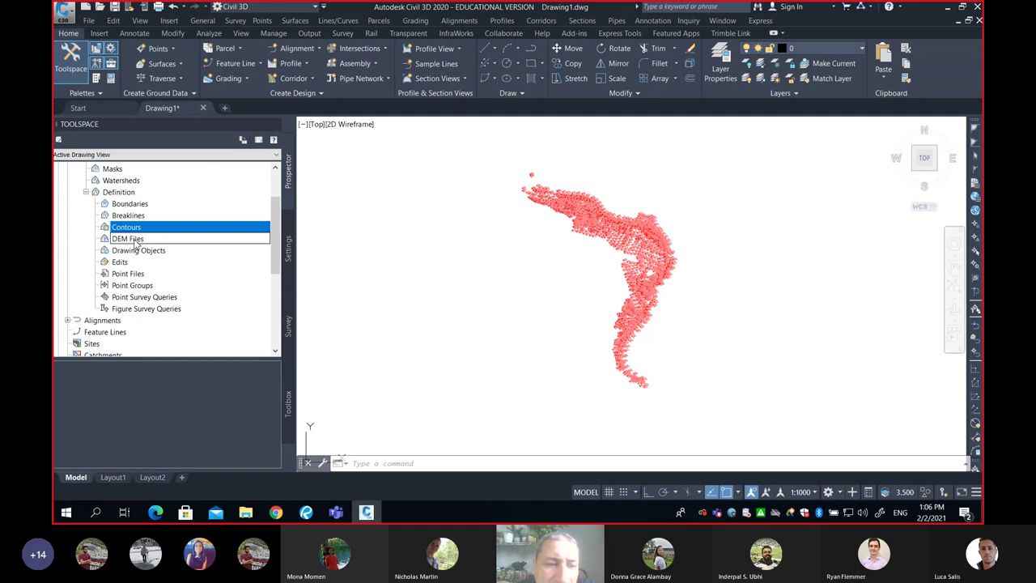
pyautogui.click(139, 252)
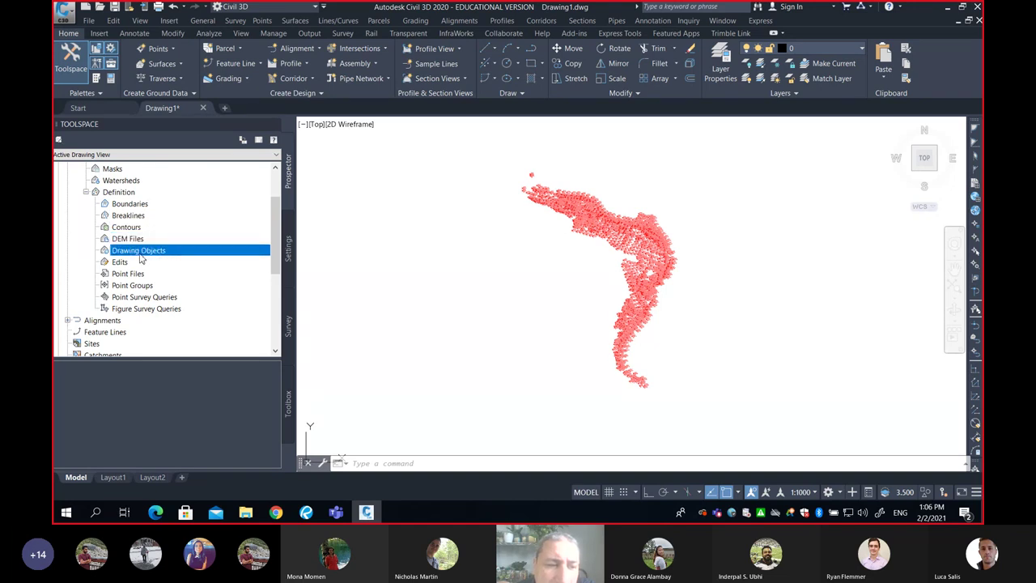
pyautogui.click(136, 263)
pyautogui.click(136, 274)
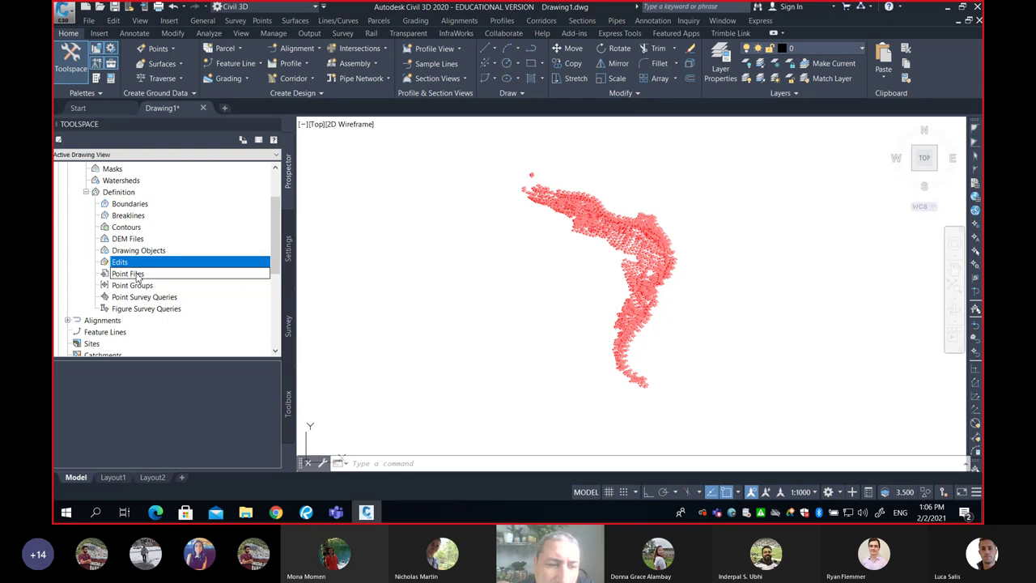
pyautogui.click(139, 286)
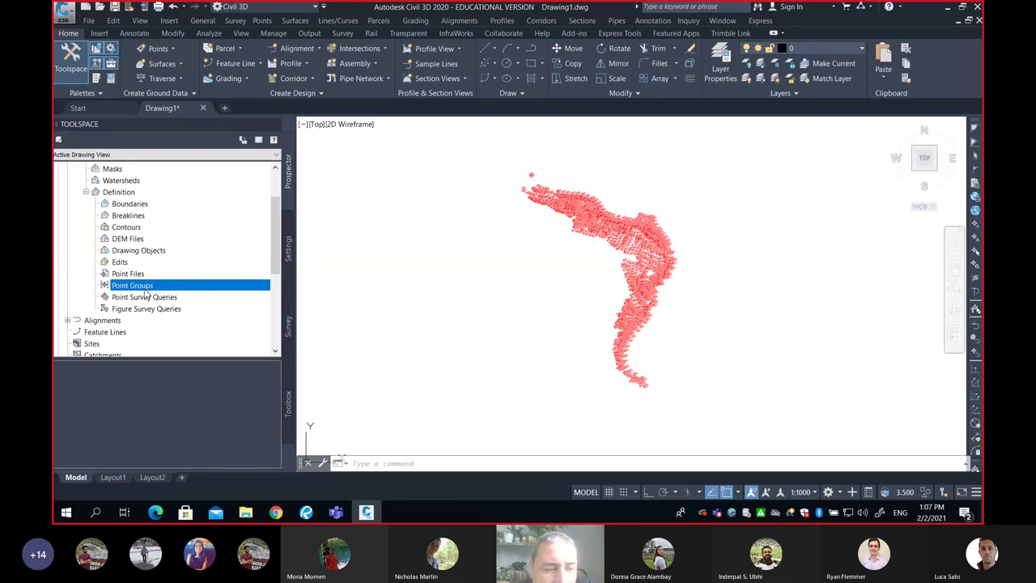
# - Review point groups, point files, contours and breaklines as possible data sources for the EG surface
pyautogui.click(134, 284)
pyautogui.click(135, 273)
pyautogui.click(136, 287)
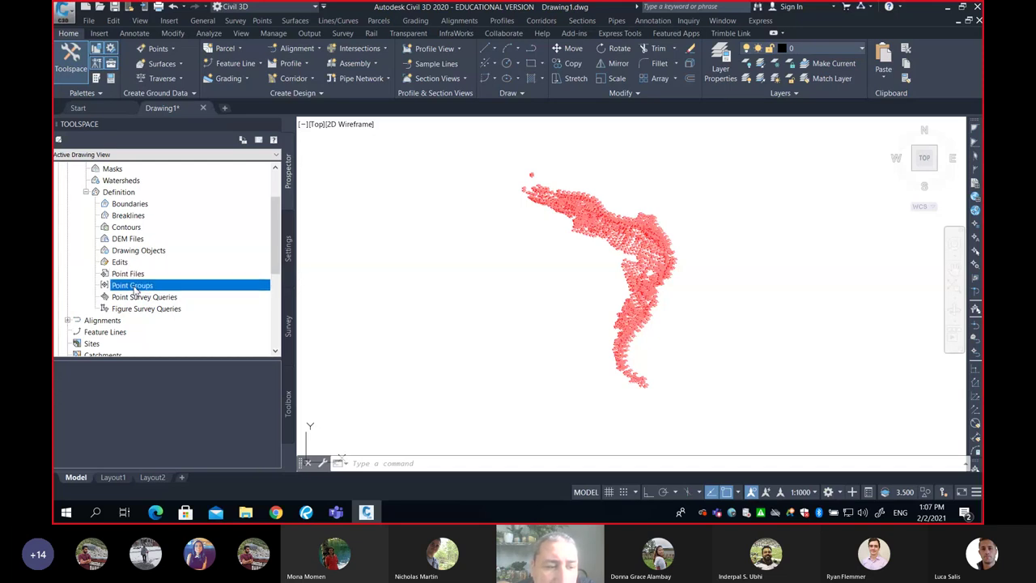
pyautogui.click(136, 228)
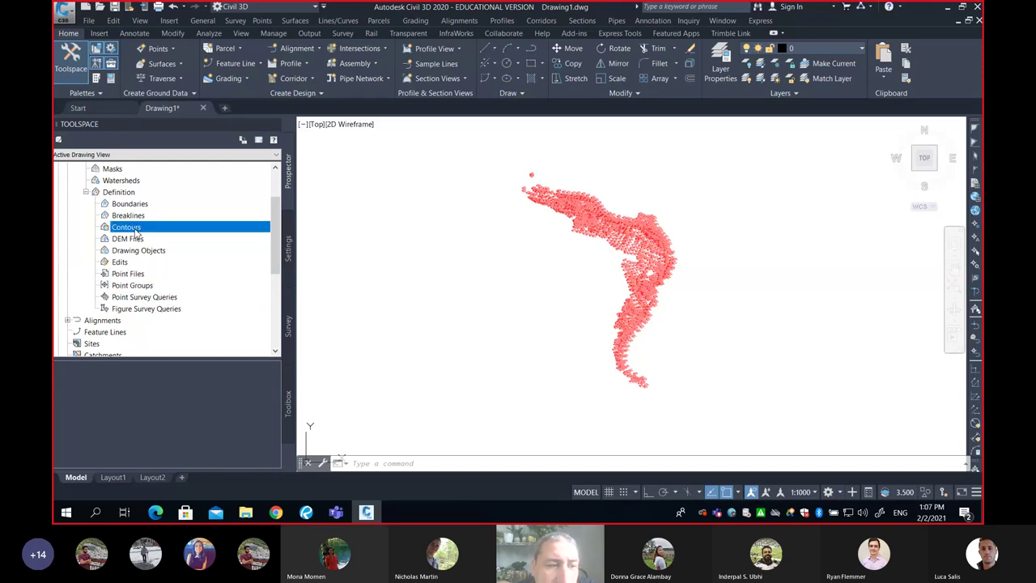
pyautogui.click(139, 216)
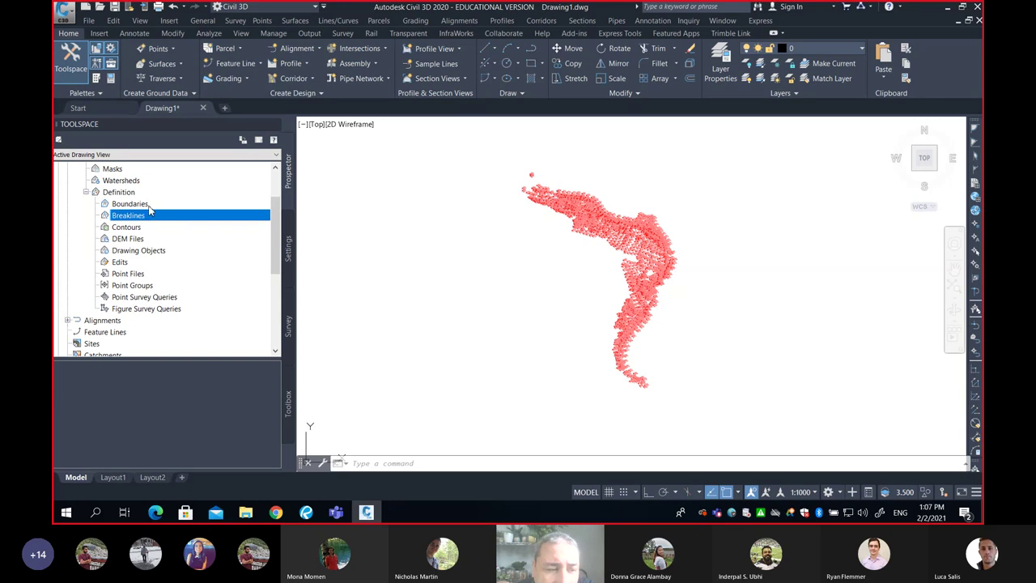
pyautogui.moveTo(147, 274); pyautogui.dragTo(209, 298)
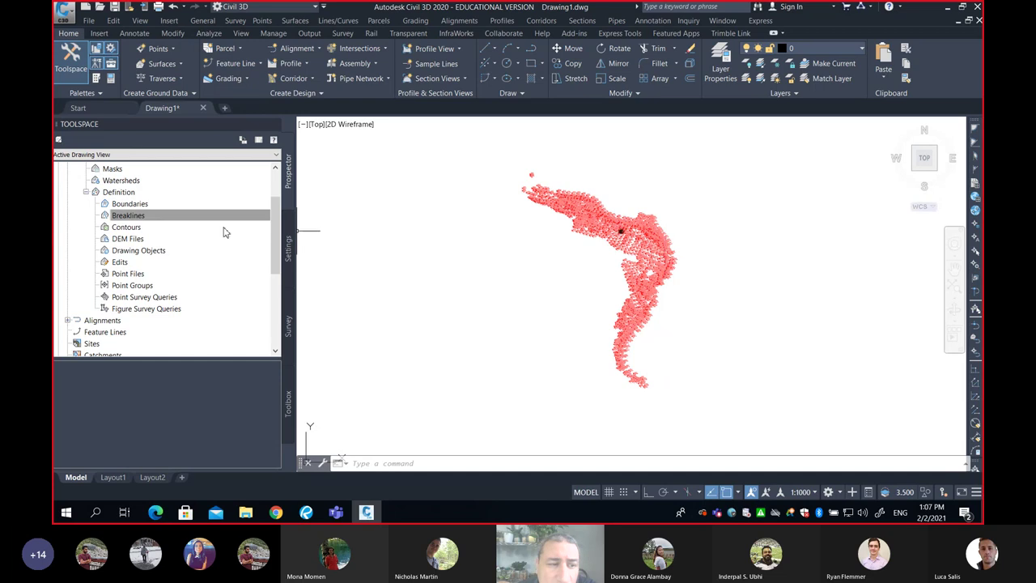
pyautogui.click(129, 227)
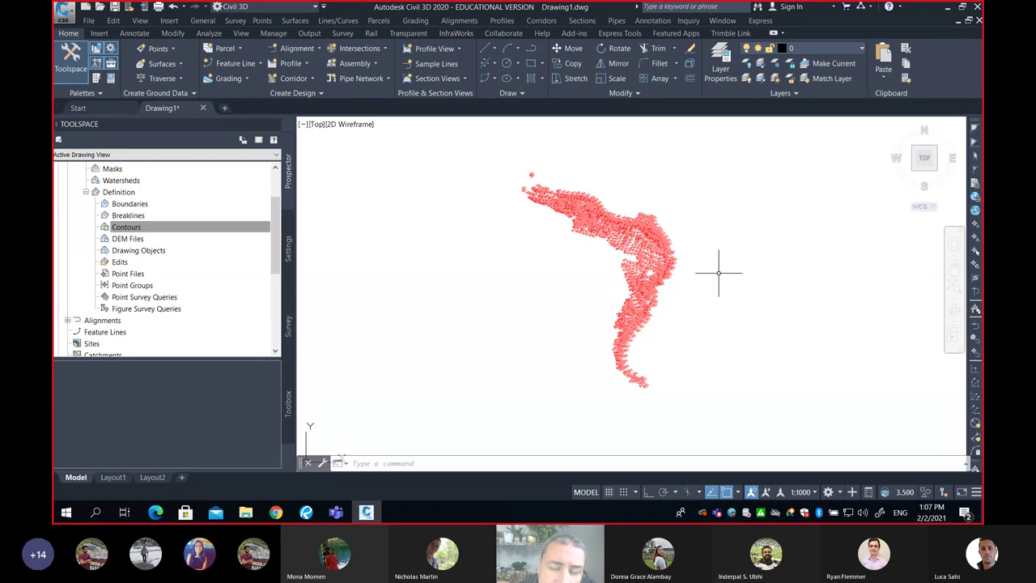
# - Compare the Point Files and Point Groups entries in the EG surface definition as ways of adding the survey points
pyautogui.click(142, 286)
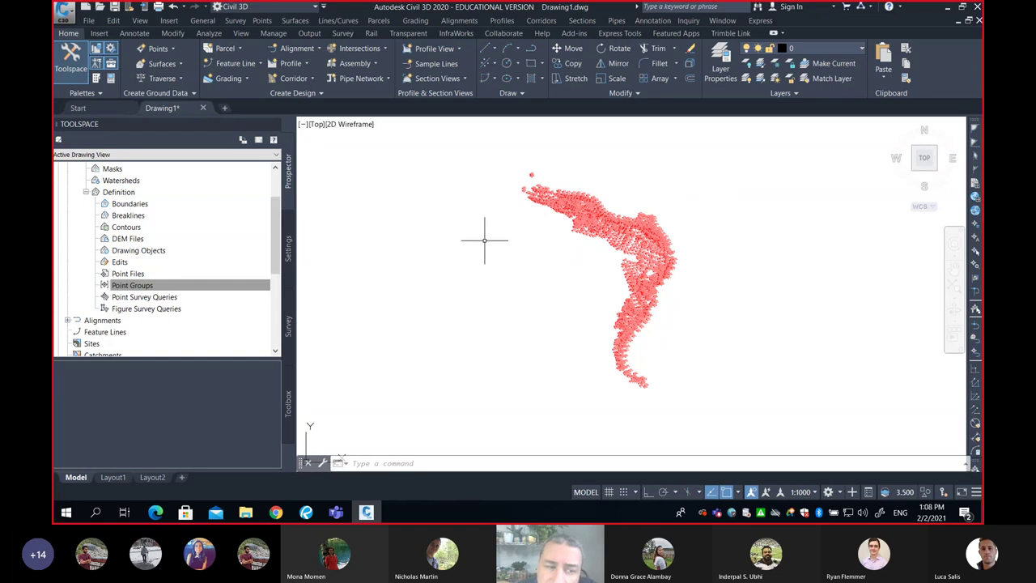
pyautogui.click(152, 287)
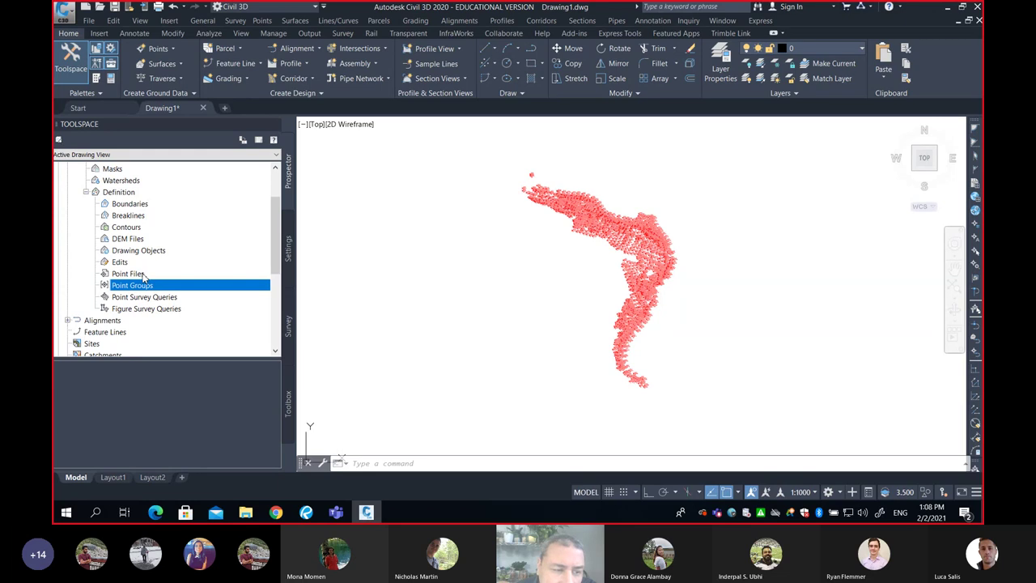
pyautogui.click(141, 274)
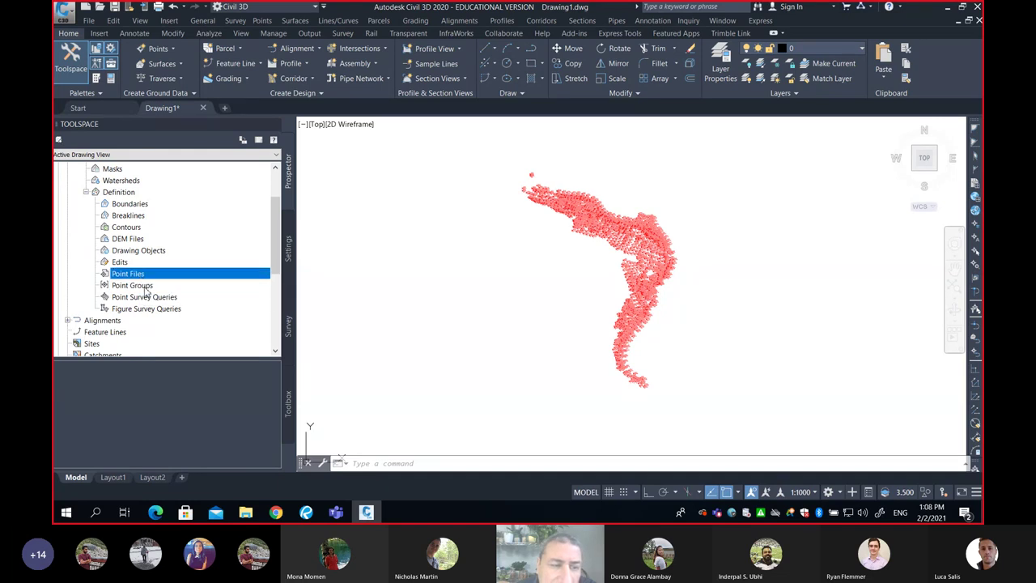
pyautogui.click(144, 286)
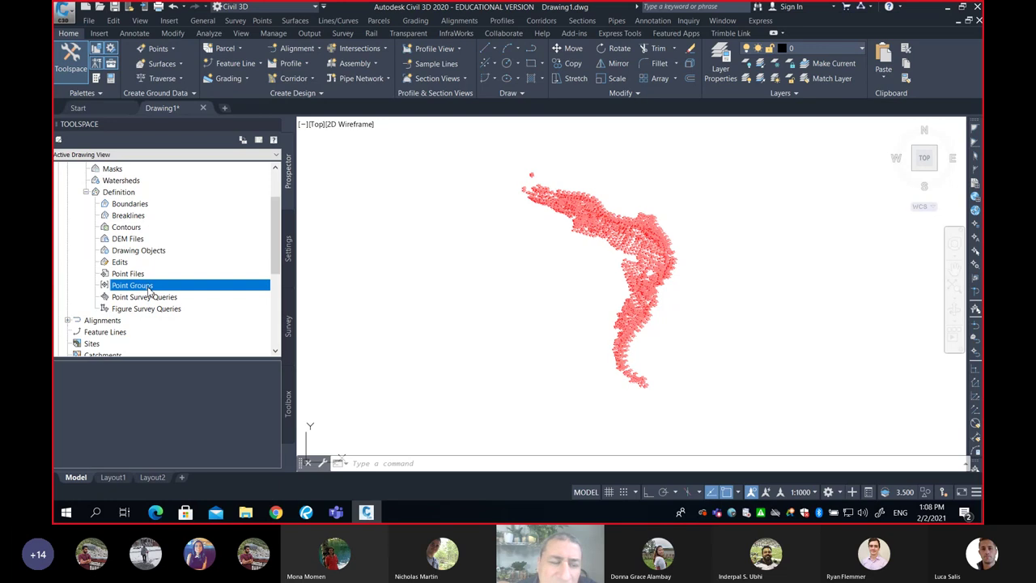
pyautogui.click(145, 275)
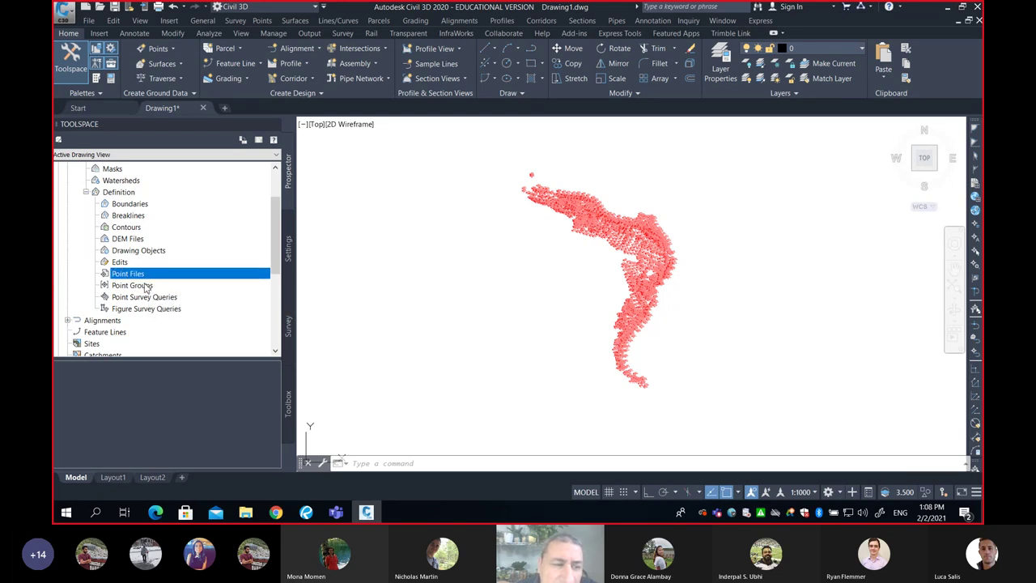
pyautogui.click(145, 286)
pyautogui.click(139, 275)
pyautogui.click(147, 286)
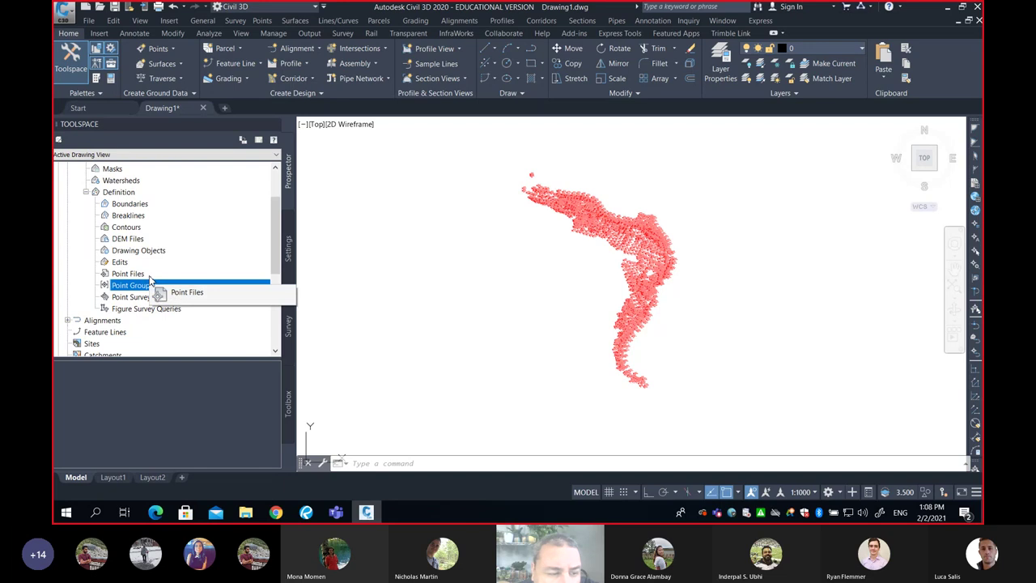
pyautogui.click(130, 273)
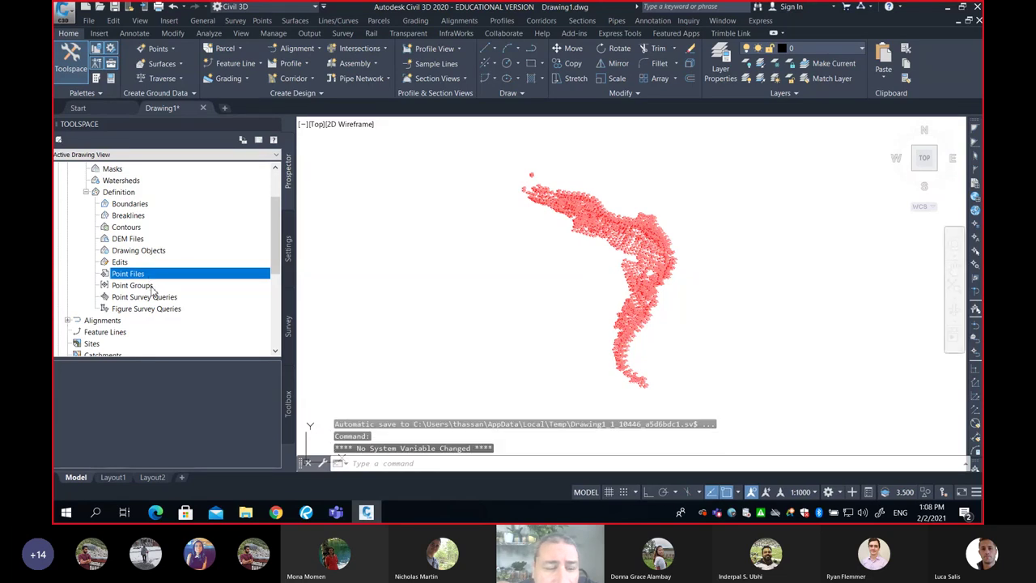
pyautogui.click(151, 287)
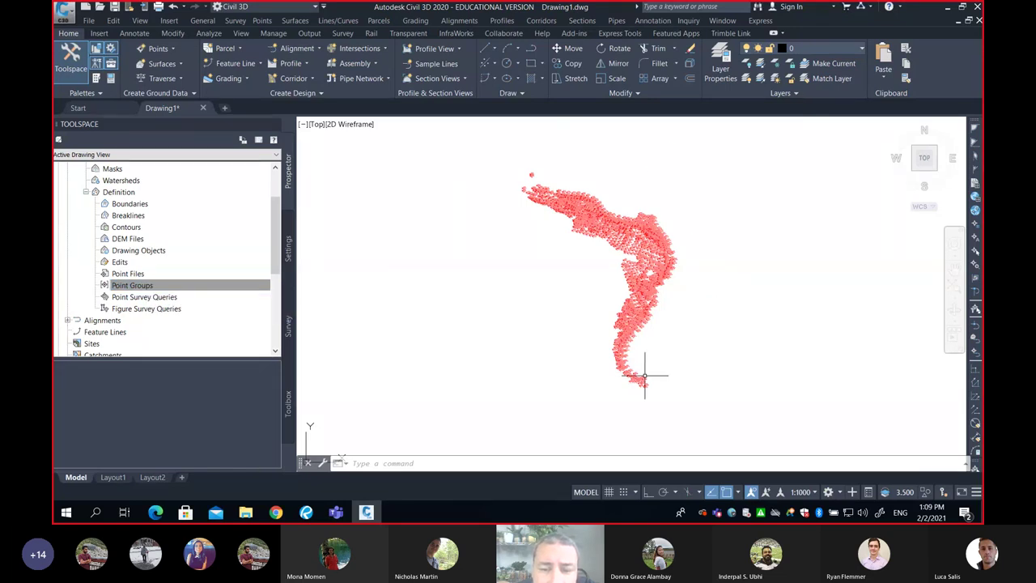
pyautogui.click(203, 286)
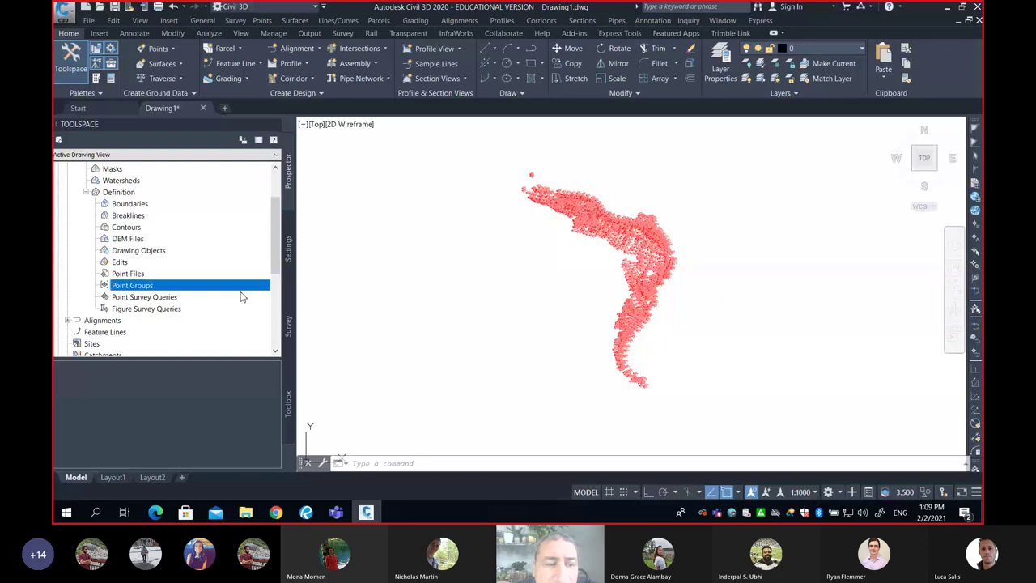
pyautogui.click(149, 275)
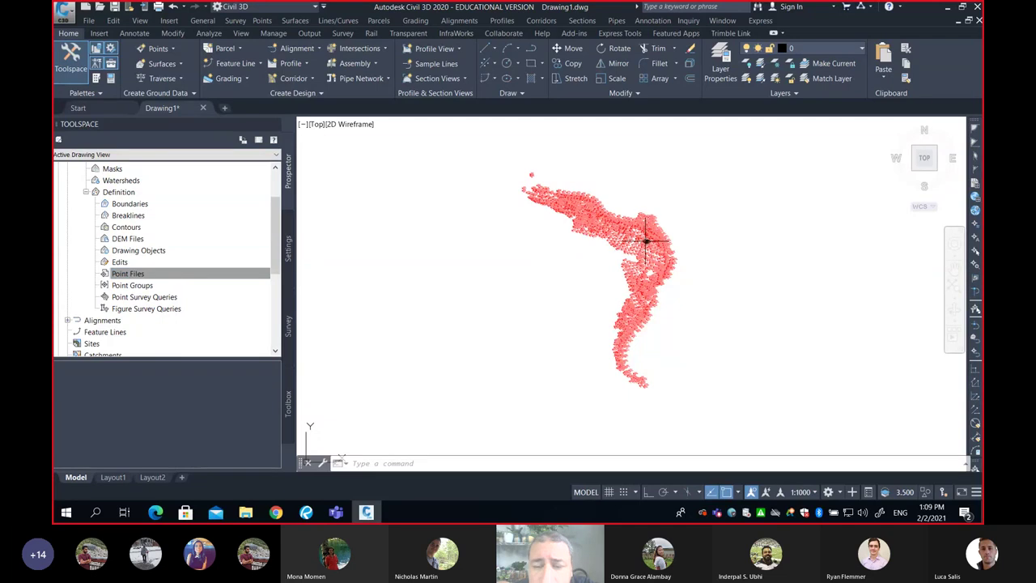
pyautogui.moveTo(646, 241)
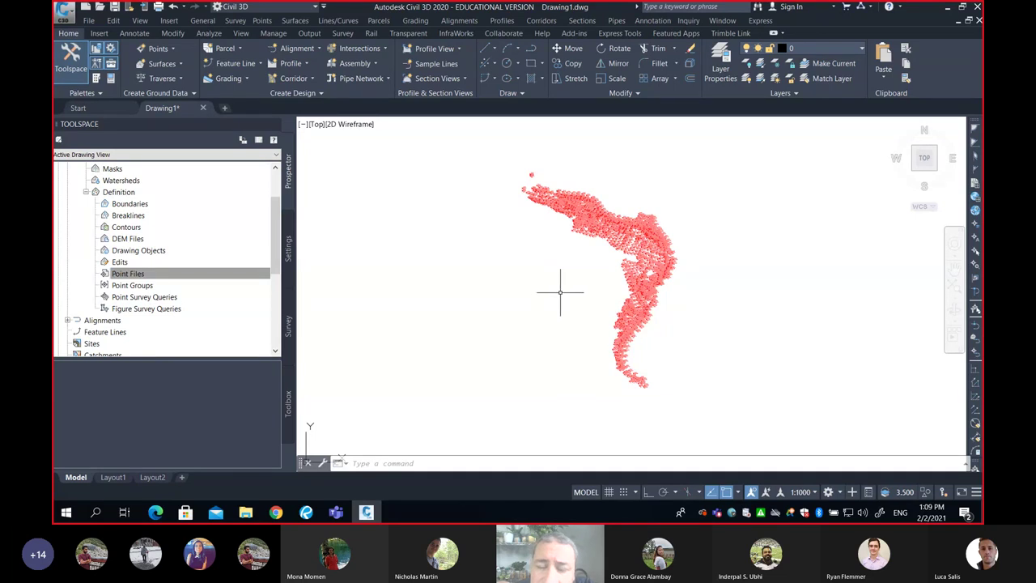
pyautogui.keyDown('shift'); pyautogui.moveTo(566, 285); pyautogui.dragTo(565, 292, button='middle'); pyautogui.keyUp('shift')
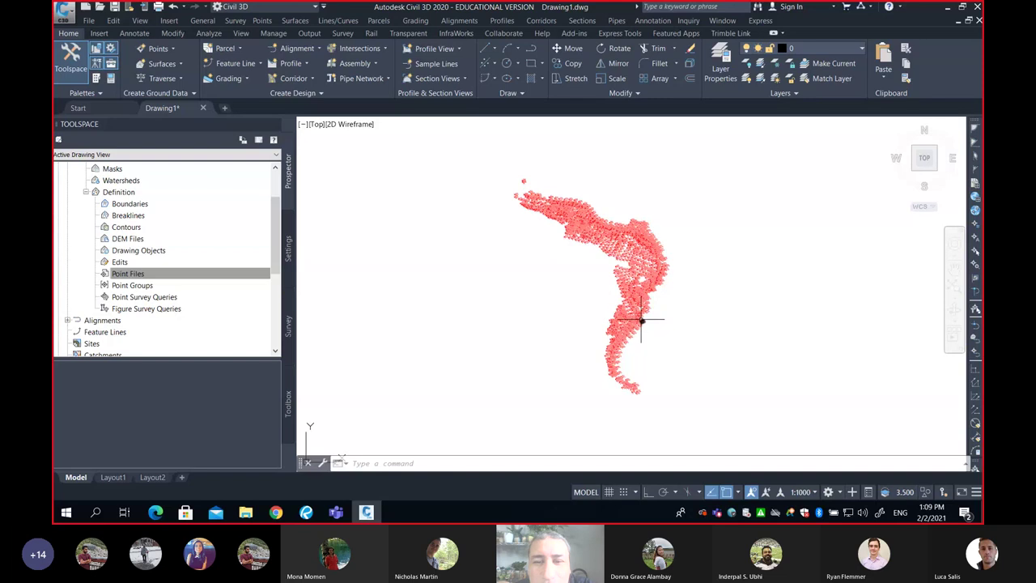
pyautogui.moveTo(678, 296); pyautogui.dragTo(667, 292, button='middle')
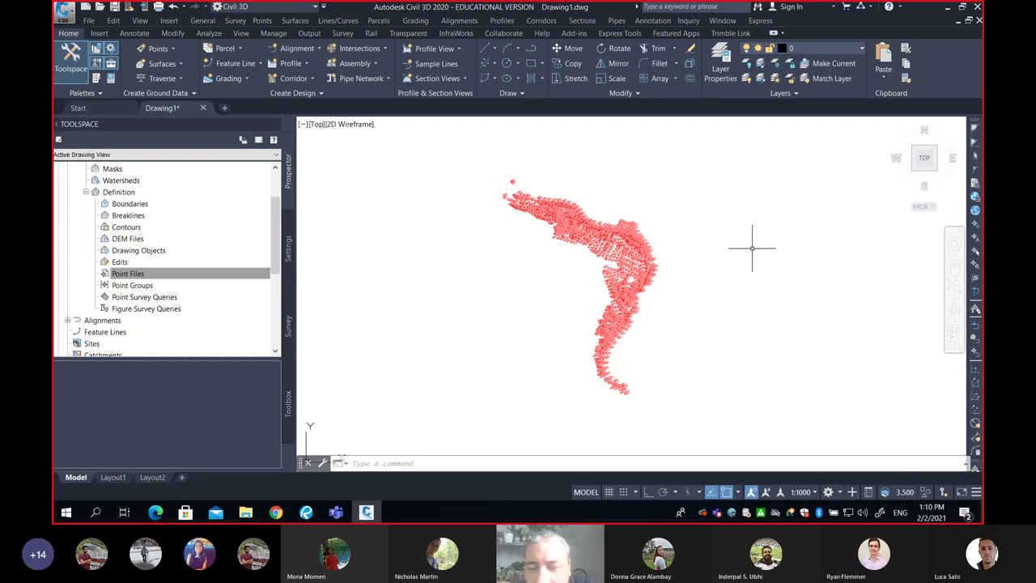
# - Revisit the Point Files entry of the EG definition and inspect the survey points around the bend of the point cloud up close
pyautogui.click(127, 273)
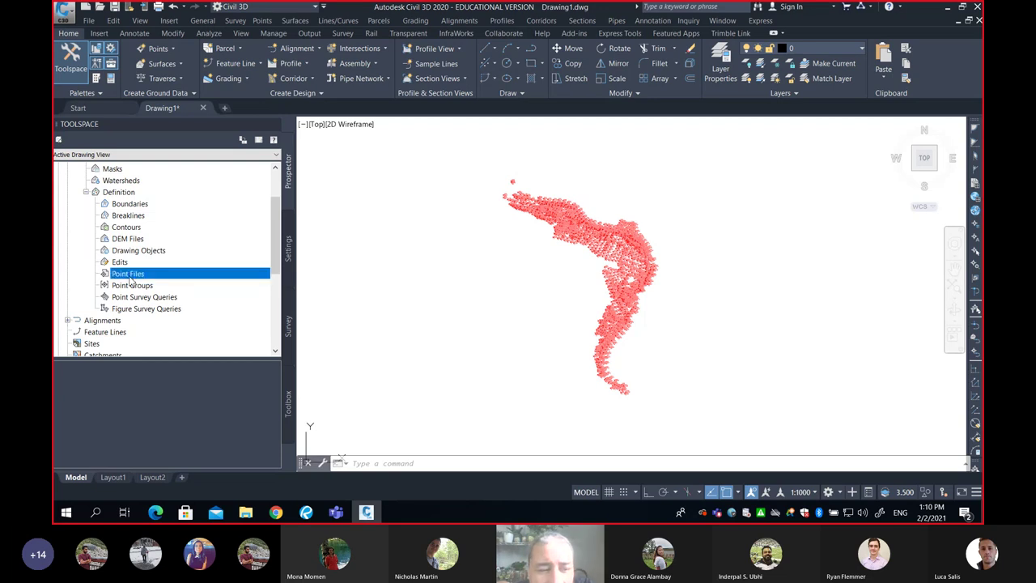
pyautogui.moveTo(133, 276); pyautogui.dragTo(136, 279)
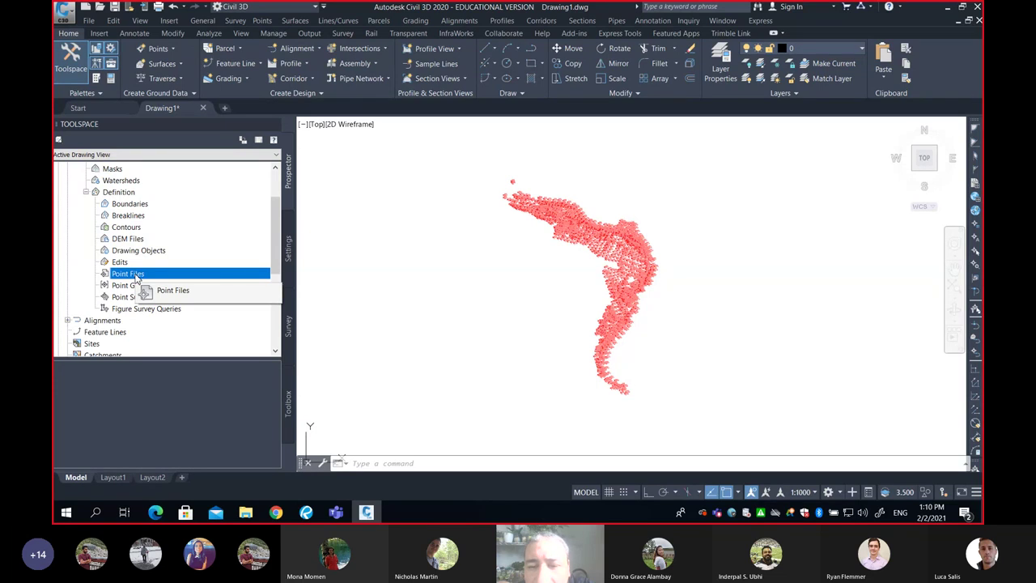
pyautogui.moveTo(136, 279); pyautogui.dragTo(619, 262)
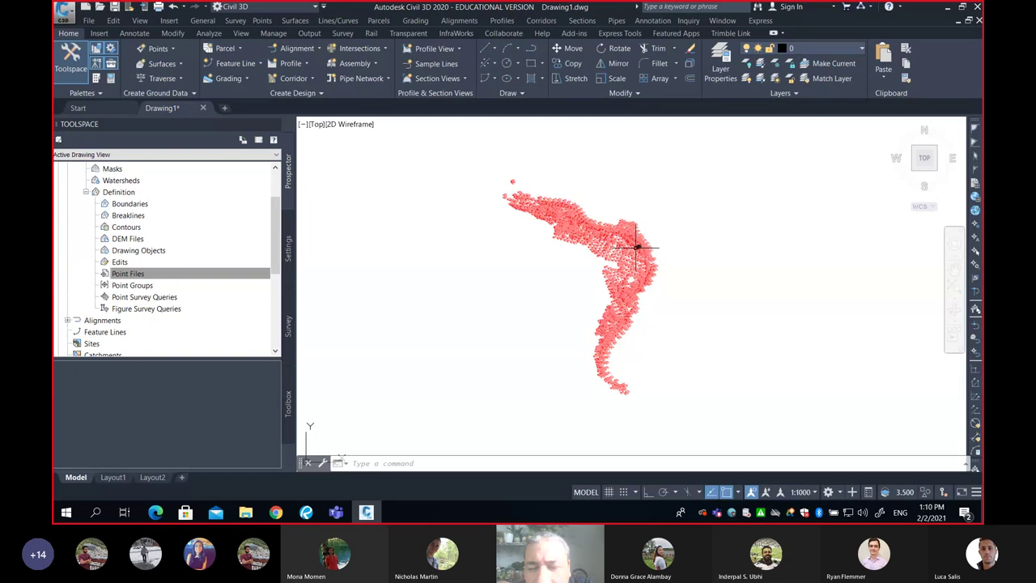
pyautogui.scroll(5, 637, 251)
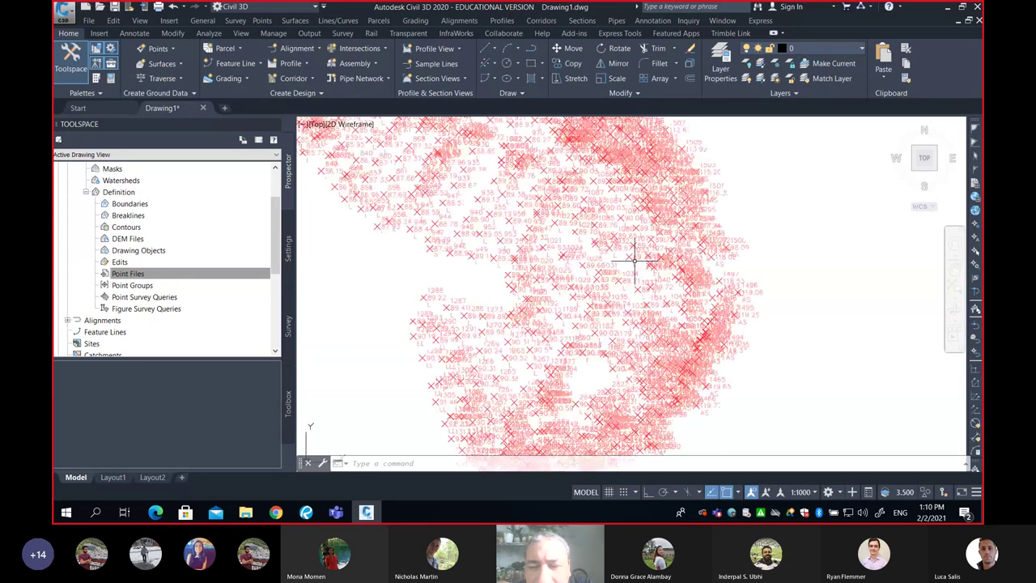
pyautogui.scroll(-5, 635, 257)
pyautogui.scroll(3, 635, 259)
pyautogui.scroll(-2, 611, 237)
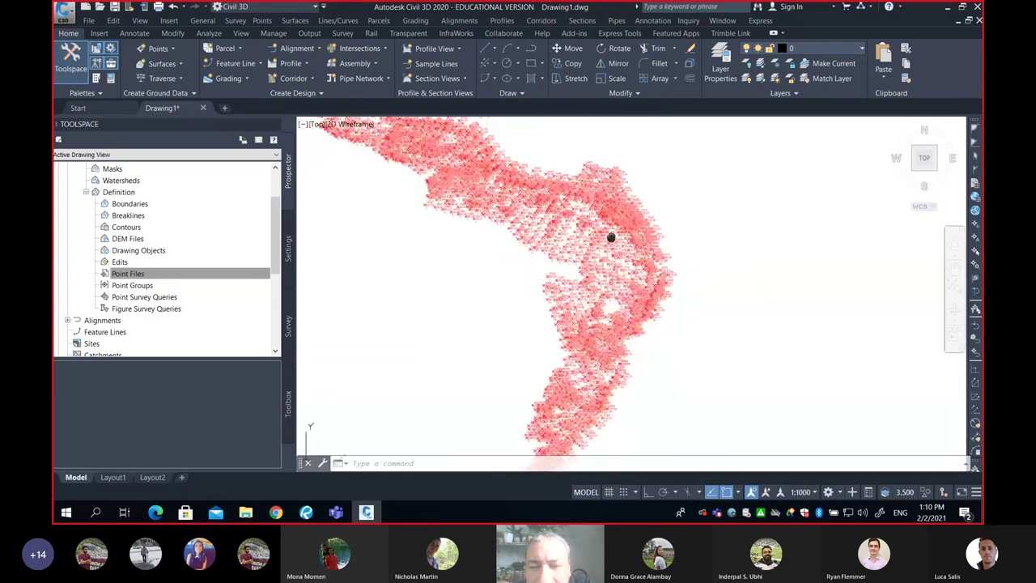
pyautogui.scroll(-2, 685, 242)
pyautogui.scroll(3, 635, 251)
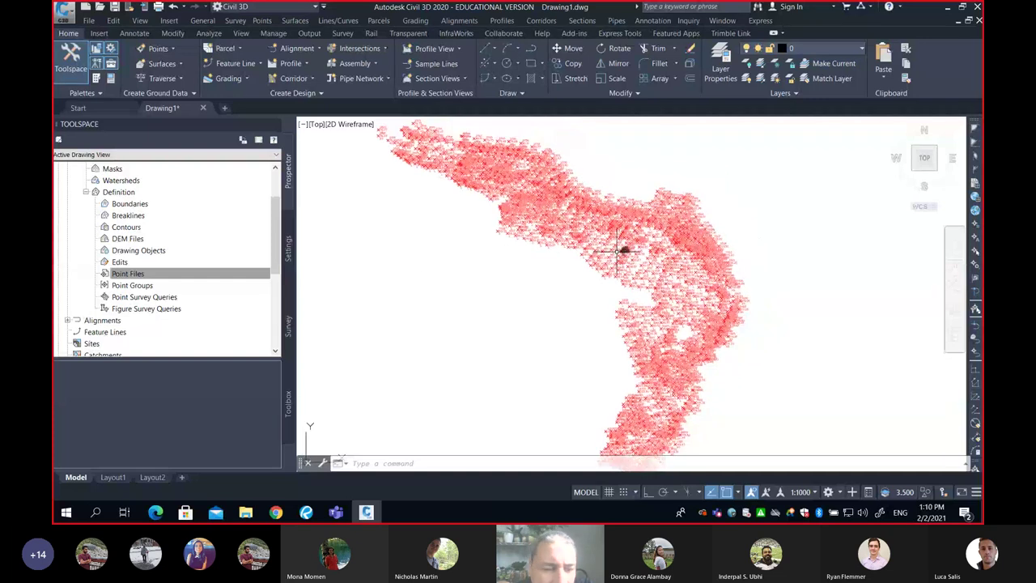
# - Add the point group "2-2-2021 Stoney Trail TH" to the EG surface definition
pyautogui.click(133, 286)
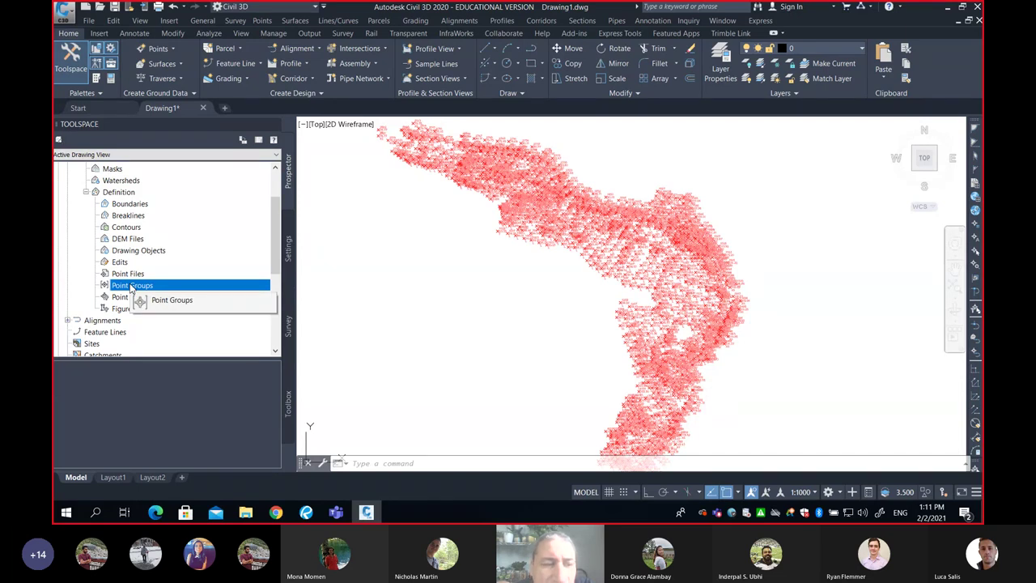
pyautogui.rightClick(131, 286)
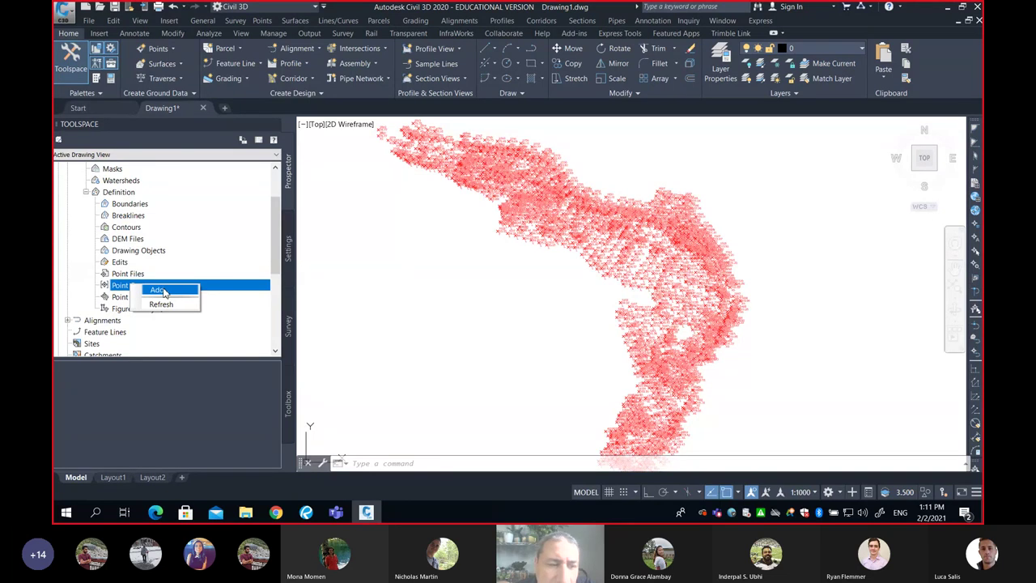
pyautogui.click(158, 289)
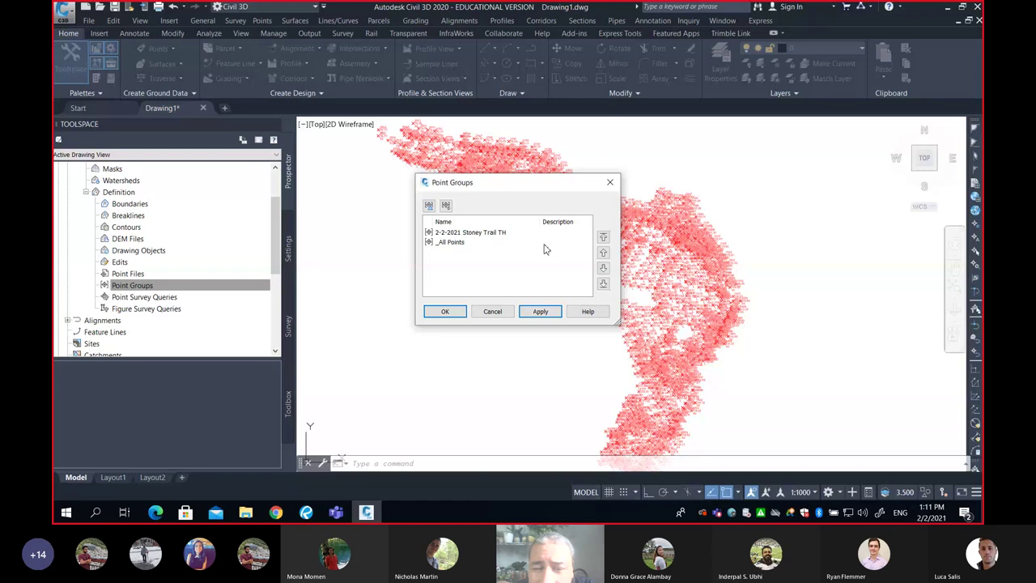
pyautogui.click(473, 237)
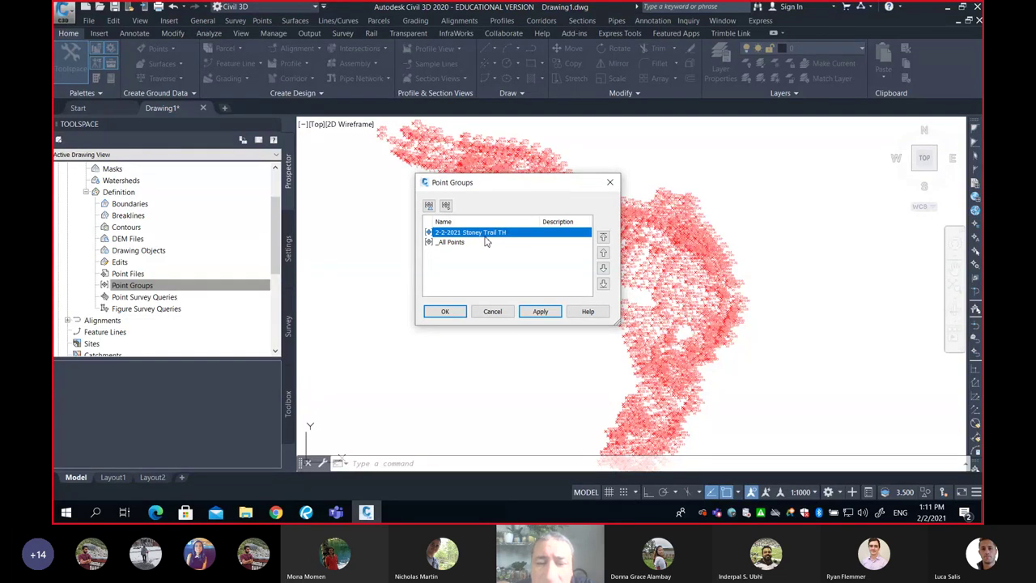
pyautogui.click(453, 242)
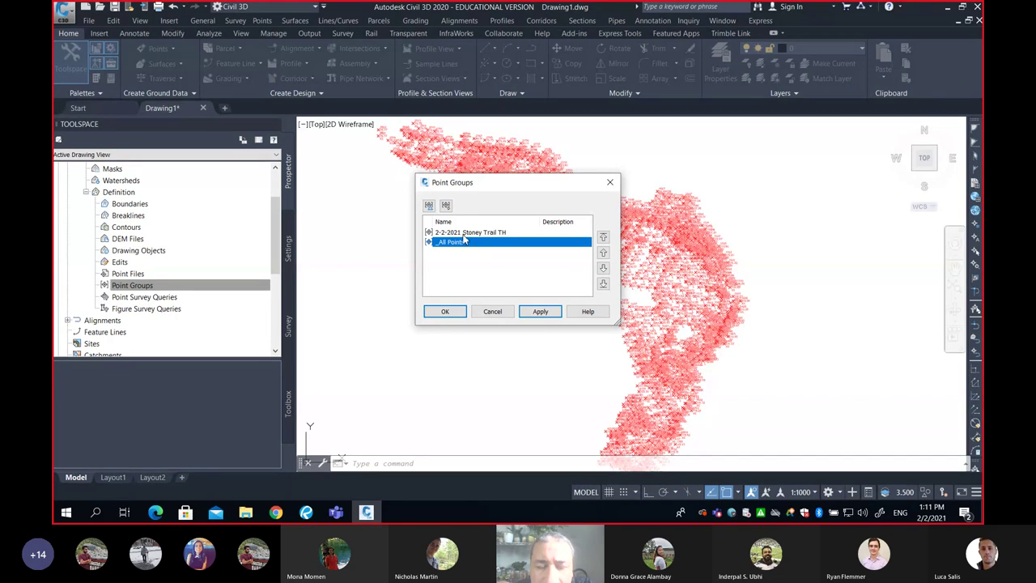
pyautogui.click(462, 234)
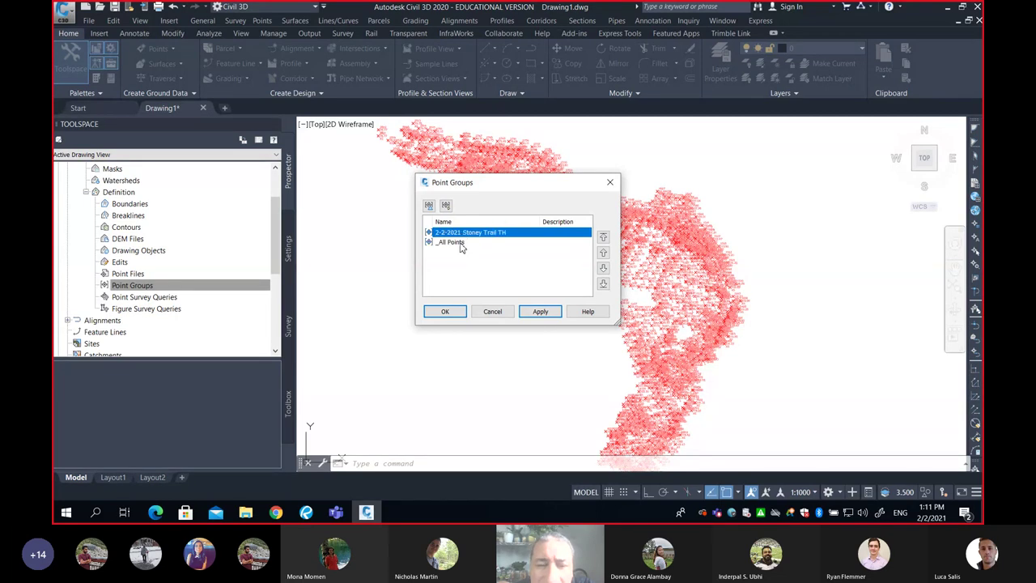
pyautogui.click(460, 244)
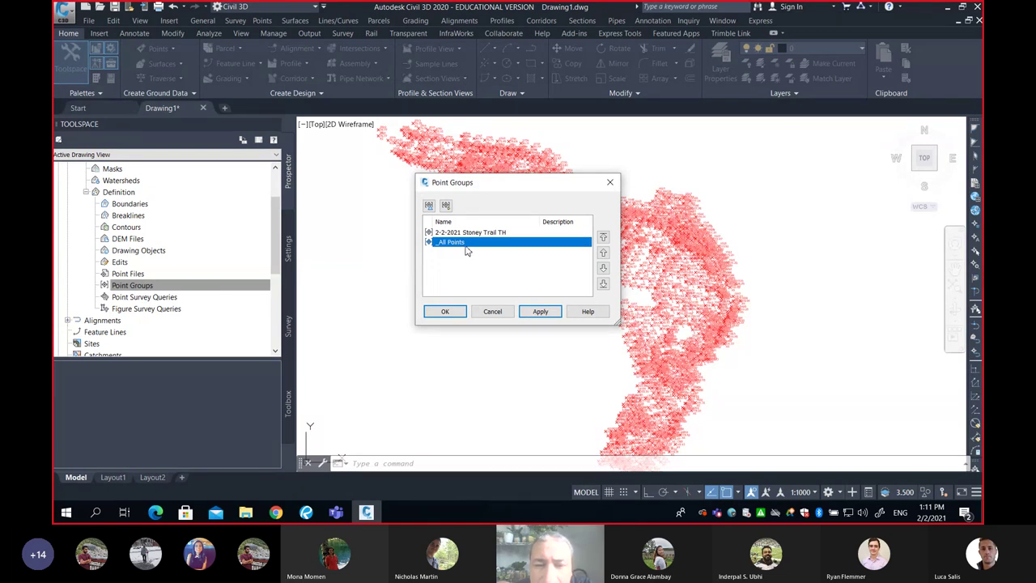
pyautogui.click(487, 235)
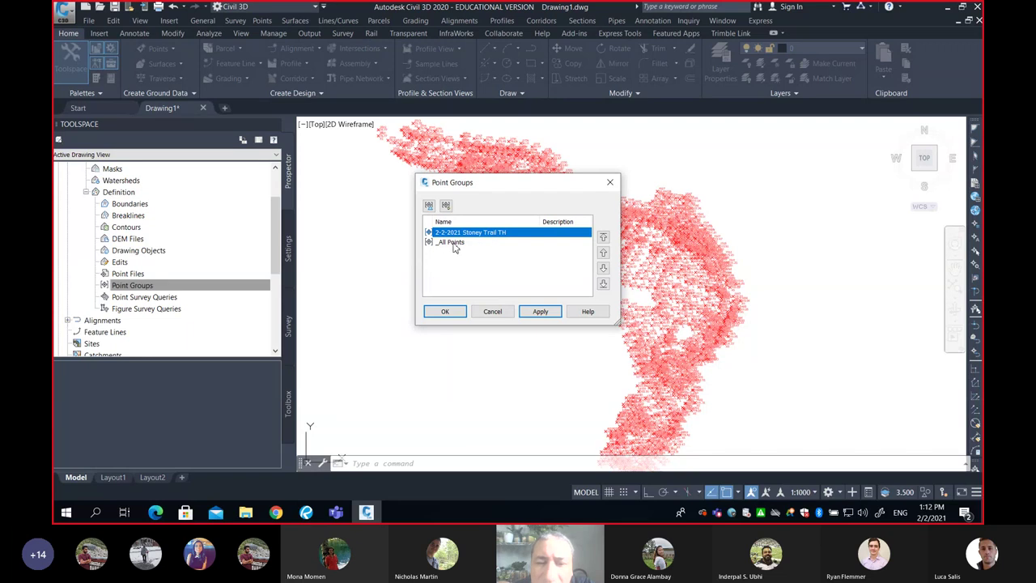
pyautogui.click(479, 244)
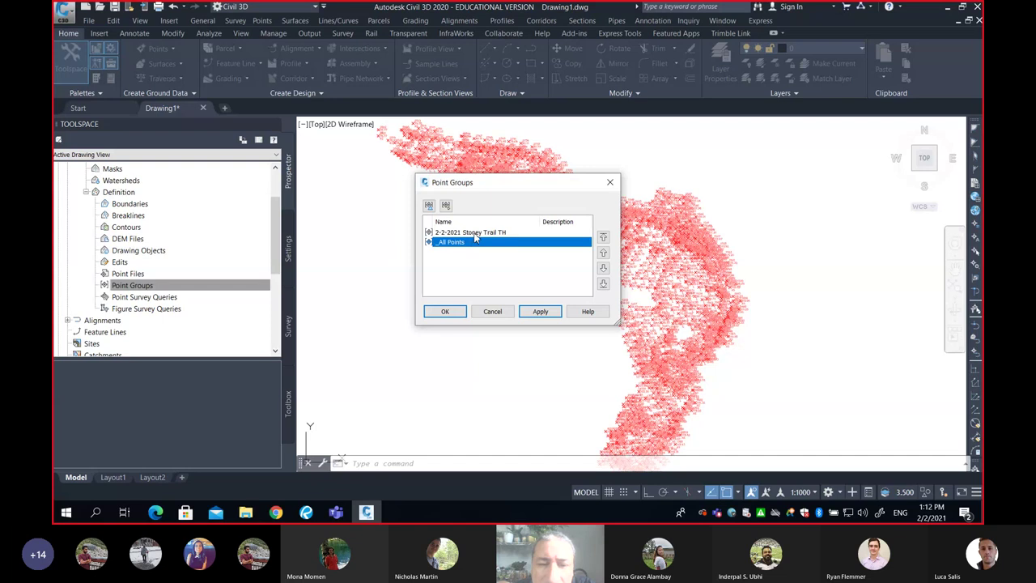
pyautogui.click(476, 234)
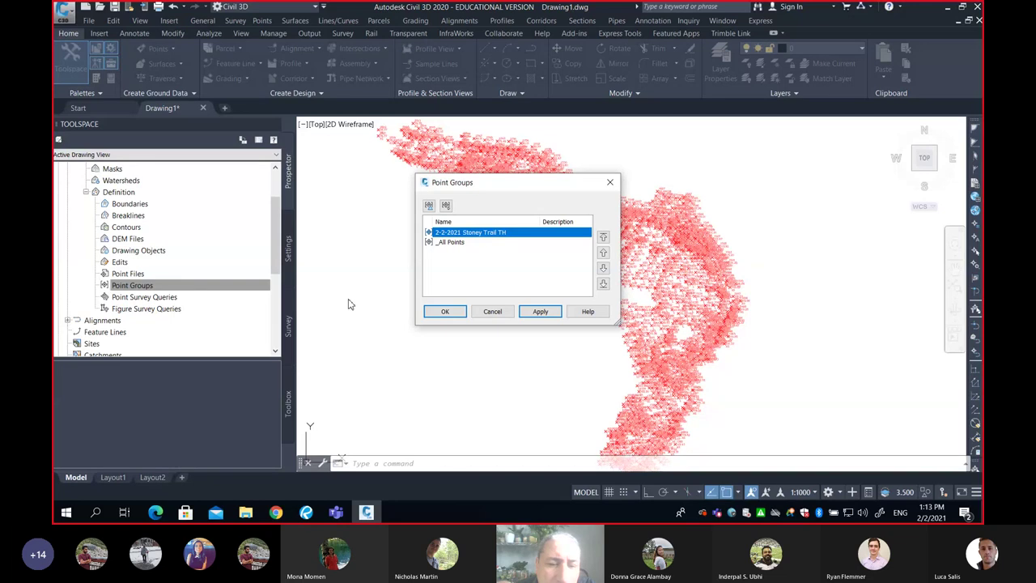
pyautogui.click(445, 312)
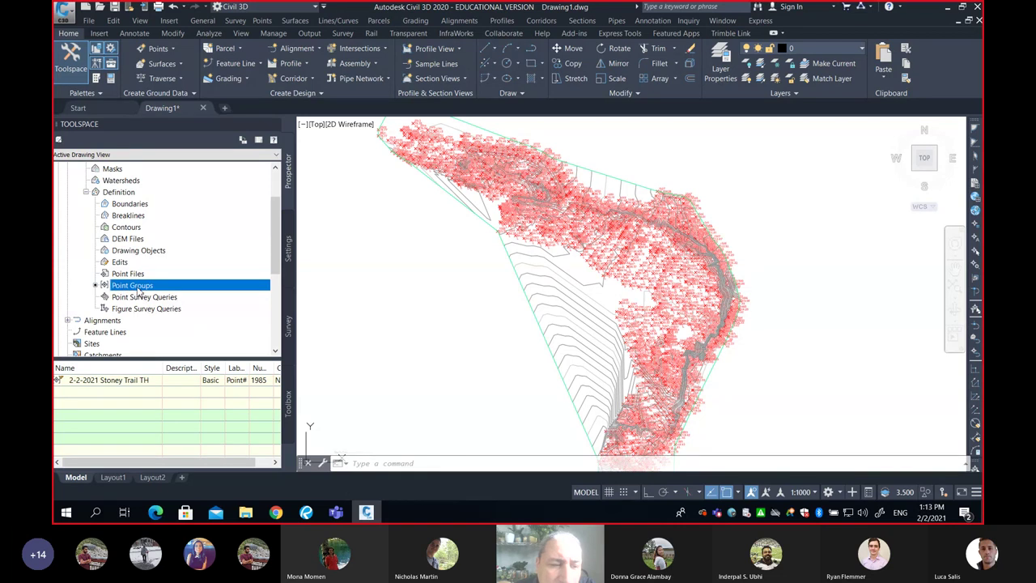
# - Review the EG surface in the drawing along with its definition's point groups, boundaries and contours entries
pyautogui.click(113, 192)
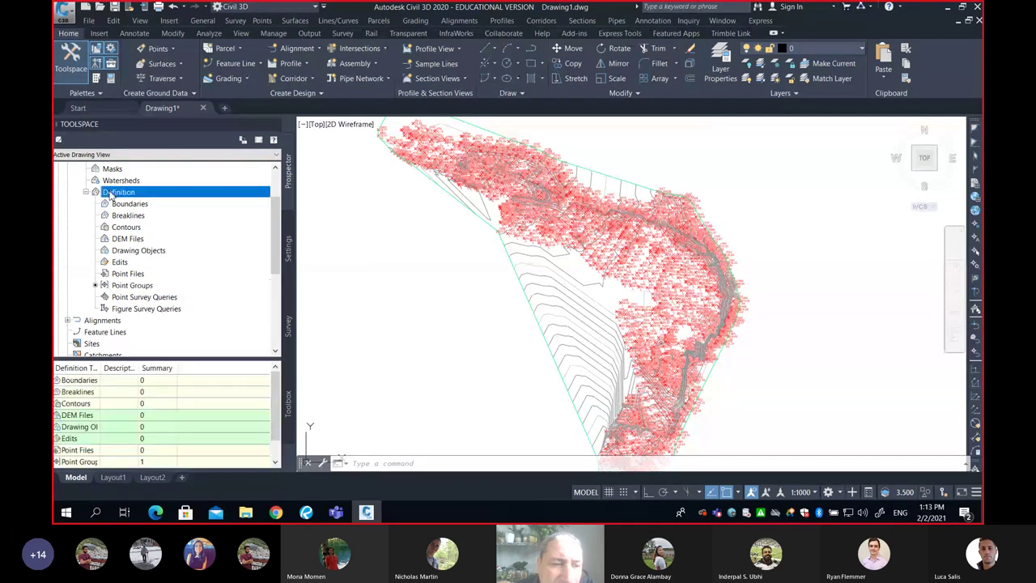
pyautogui.click(118, 288)
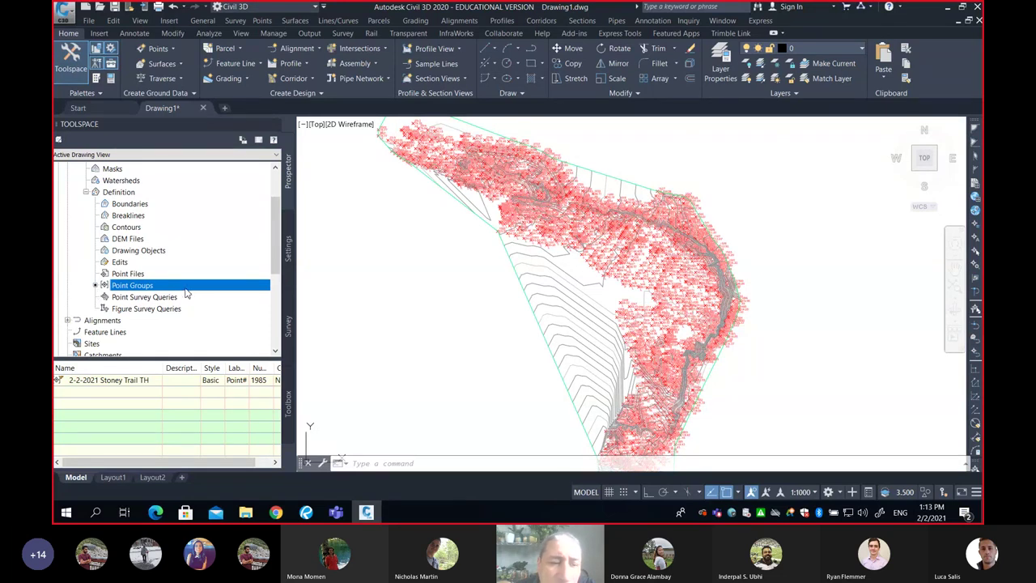
pyautogui.moveTo(594, 295)
pyautogui.keyDown('shift'); pyautogui.mouseDown(button='middle')
pyautogui.moveTo(631, 289)
pyautogui.moveTo(575, 294)
pyautogui.moveTo(602, 306)
pyautogui.moveTo(506, 196)
pyautogui.moveTo(578, 310)
pyautogui.moveTo(539, 304)
pyautogui.moveTo(529, 243)
pyautogui.mouseUp(button='middle'); pyautogui.keyUp('shift')
pyautogui.scroll(5, 585, 266)
pyautogui.click(633, 247)
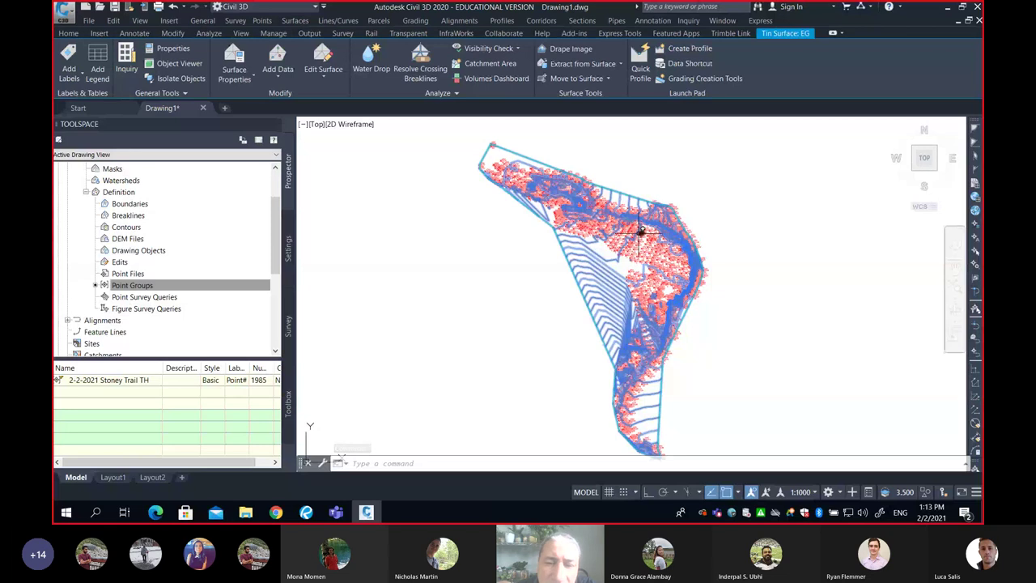
pyautogui.click(216, 285)
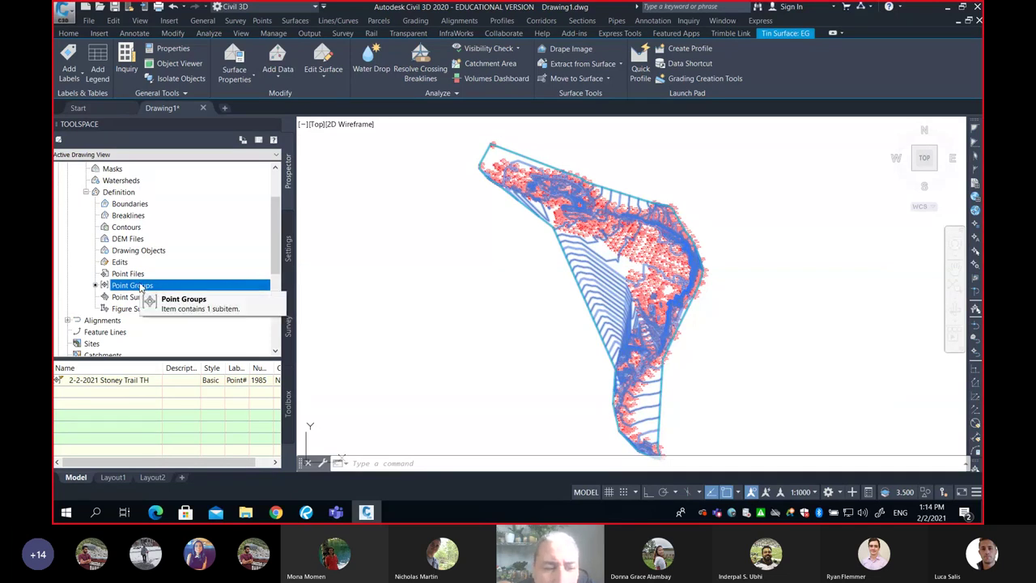
pyautogui.click(137, 216)
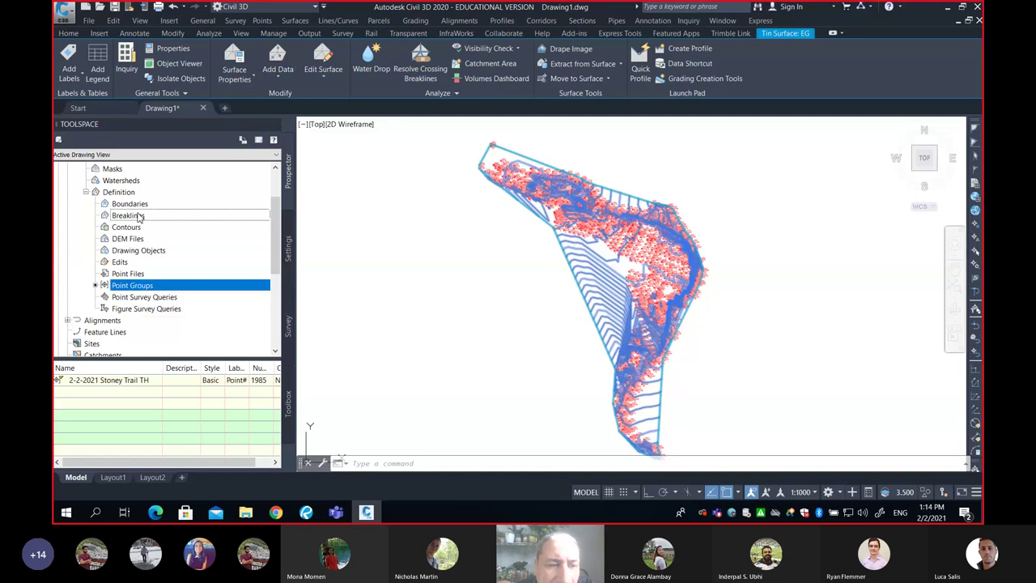
pyautogui.click(137, 205)
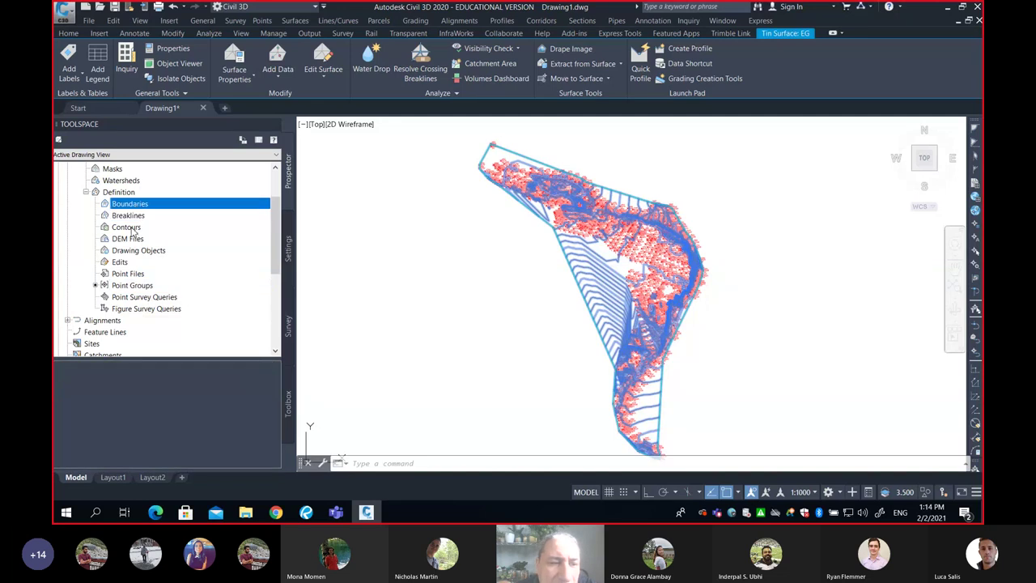
pyautogui.click(134, 229)
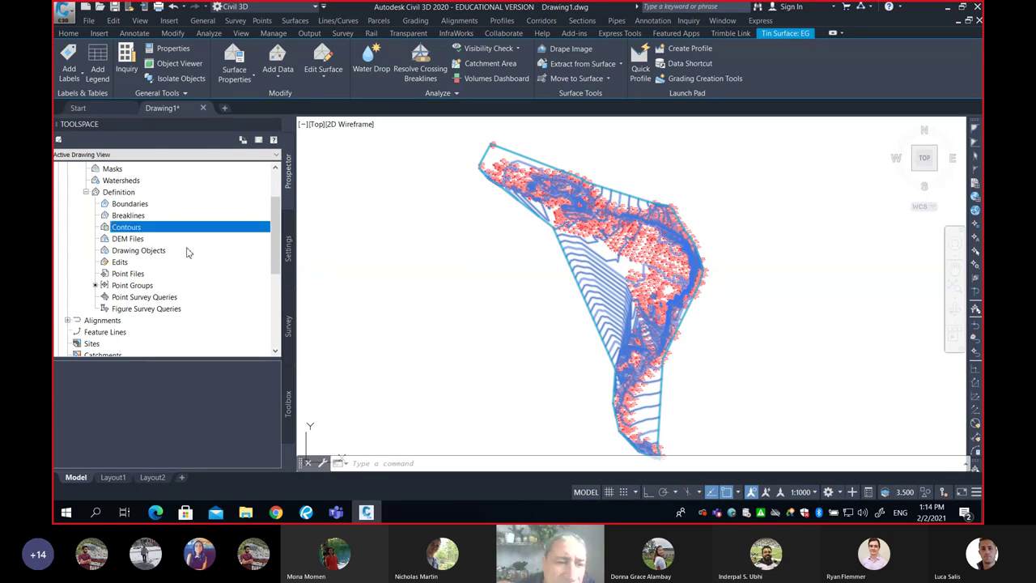
# - Collapse the EG surface and the Surfaces collection in the drawing tree
pyautogui.scroll(1, 128, 236)
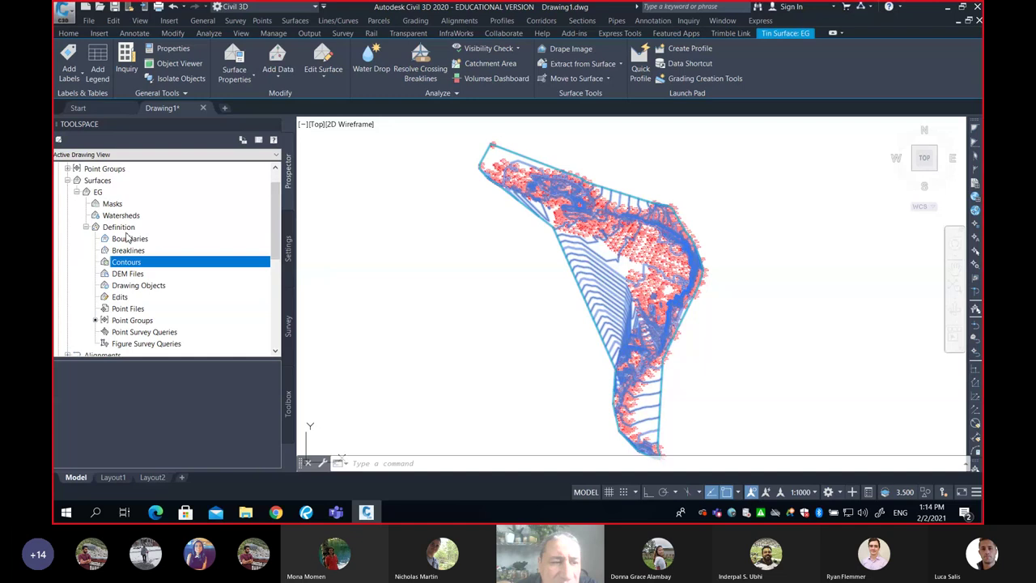
pyautogui.click(77, 192)
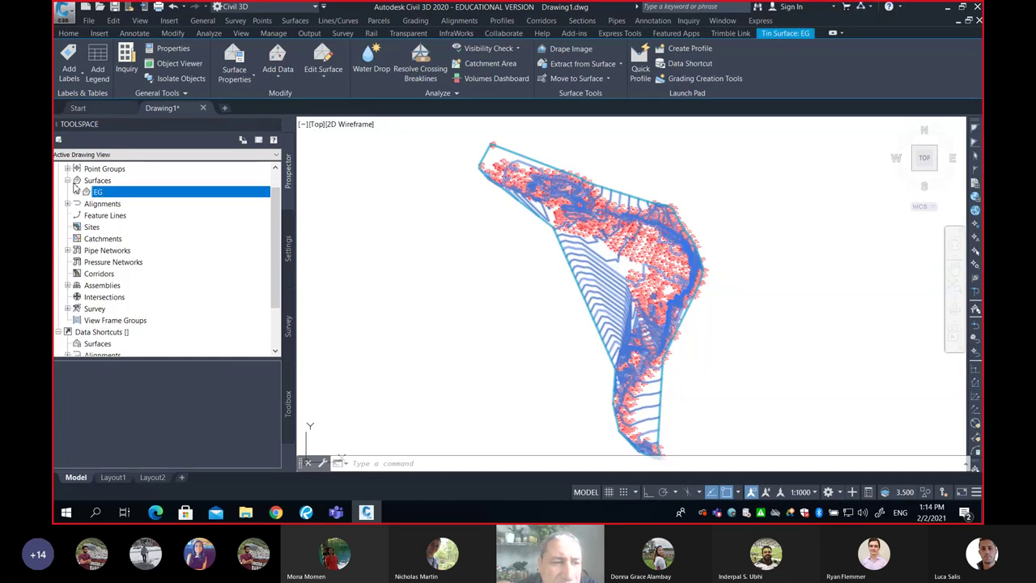
pyautogui.click(68, 180)
# - Examine the EG contours among the survey points, then the point labels at the northwest end up close
pyautogui.moveTo(633, 246)
pyautogui.mouseDown(button='middle')
pyautogui.moveTo(567, 293)
pyautogui.moveTo(692, 280)
pyautogui.mouseUp(button='middle')
pyautogui.scroll(2, 567, 293)
pyautogui.scroll(2, 564, 267)
pyautogui.click(690, 279)
pyautogui.moveTo(596, 272); pyautogui.dragTo(667, 278, button='middle')
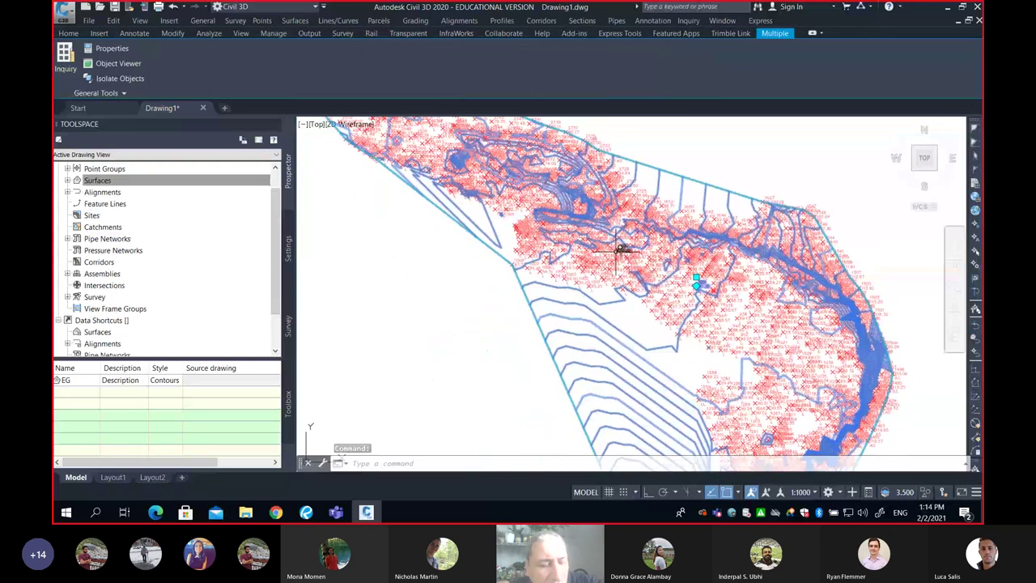
pyautogui.press('Escape')
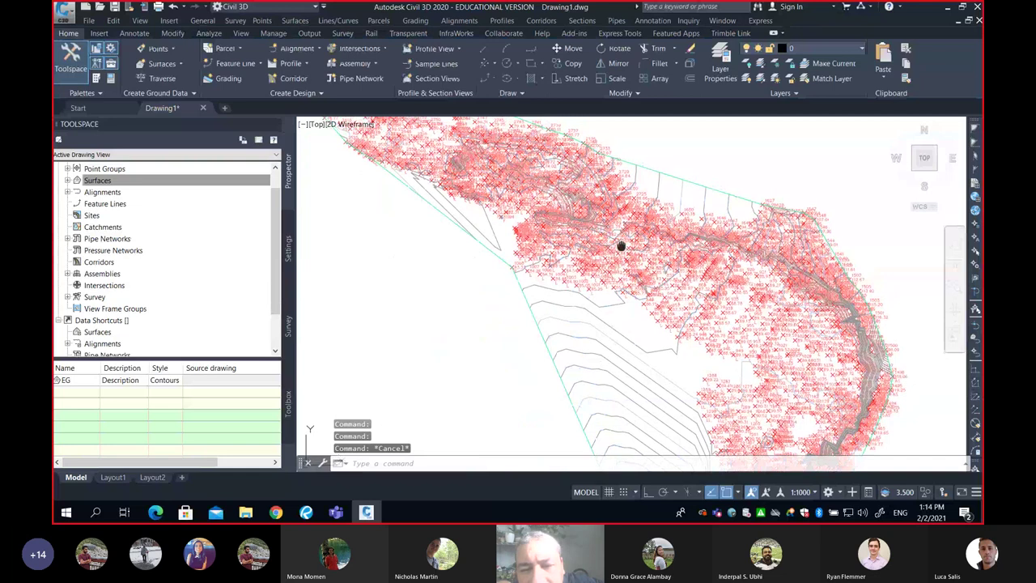
pyautogui.moveTo(620, 246); pyautogui.dragTo(623, 275, button='middle')
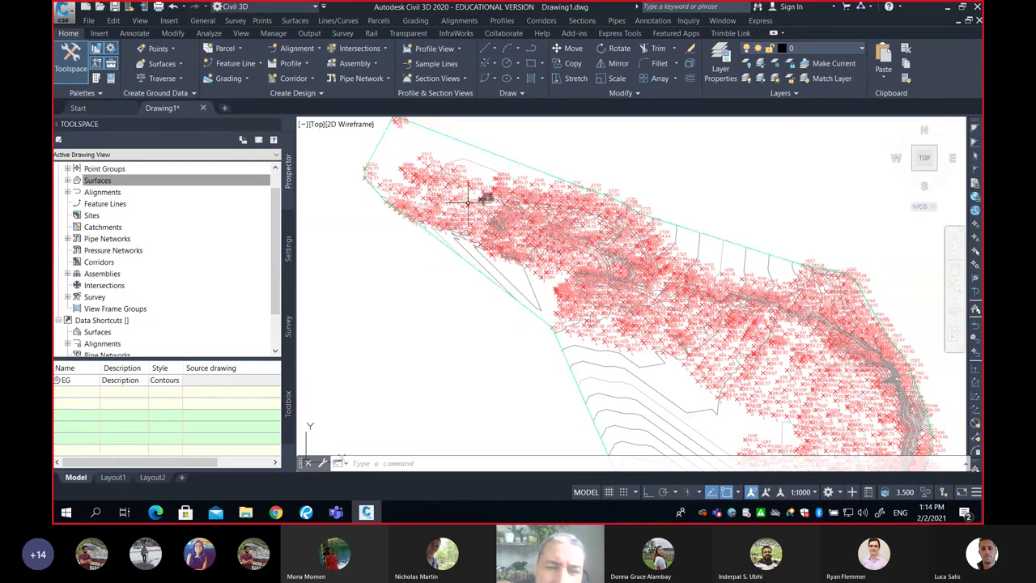
pyautogui.scroll(10, 470, 194)
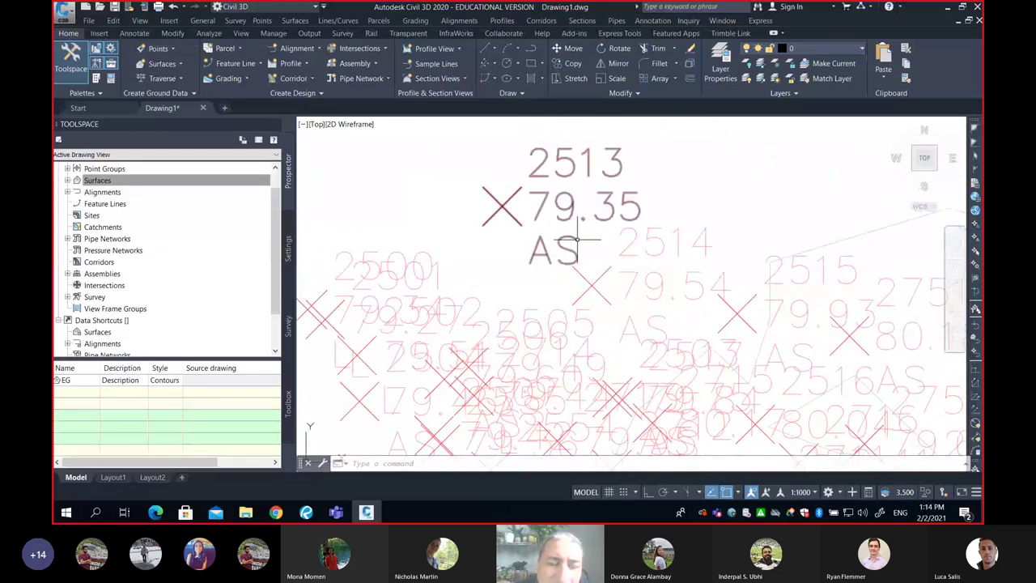
# - Set both the point style and the point label style of the "2-2-2021 Stoney Trail TH" point group to <none>
pyautogui.click(260, 179)
pyautogui.scroll(2, 267, 194)
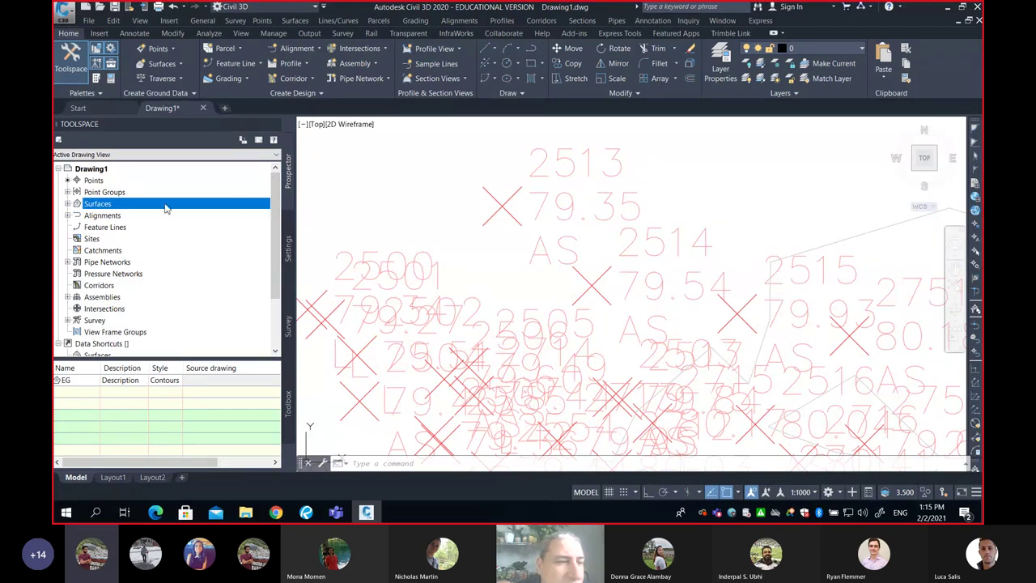
pyautogui.click(67, 192)
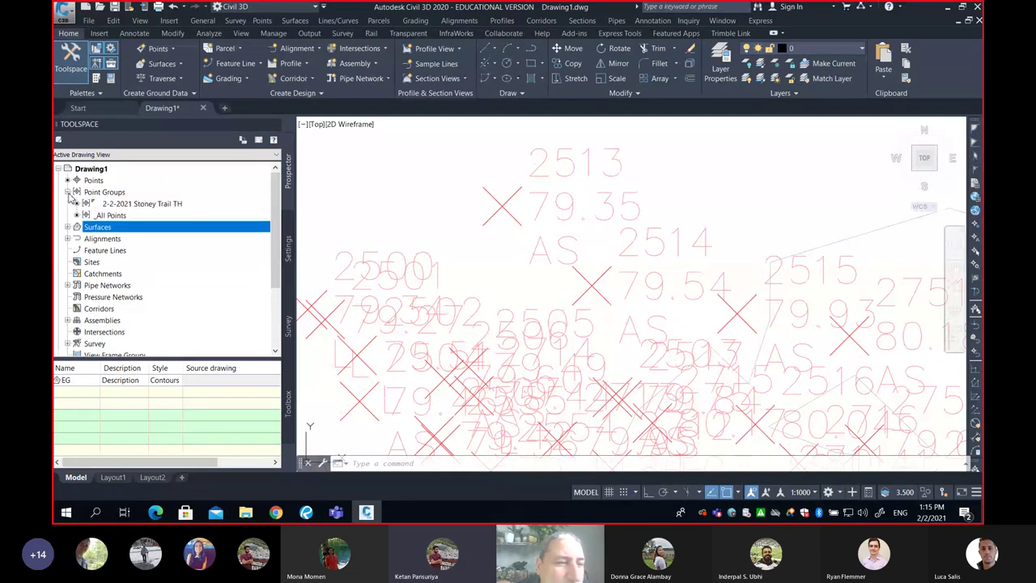
pyautogui.click(145, 206)
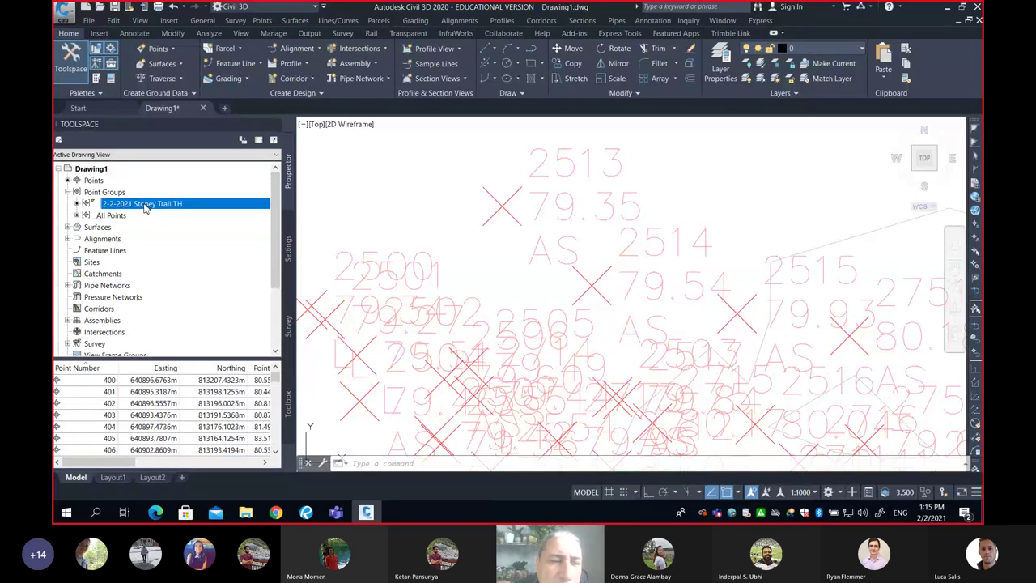
pyautogui.rightClick(145, 207)
pyautogui.click(161, 210)
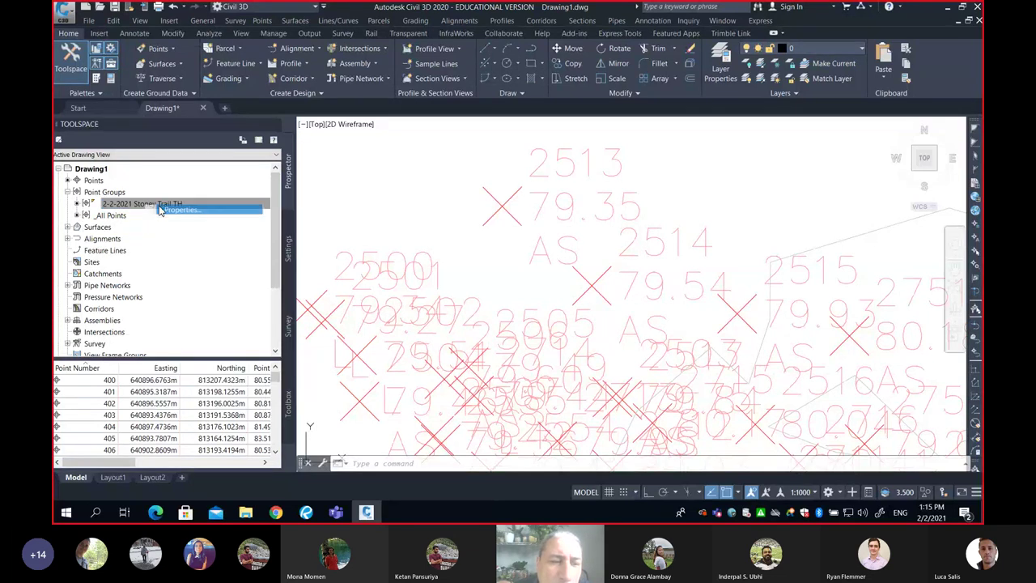
pyautogui.click(290, 208)
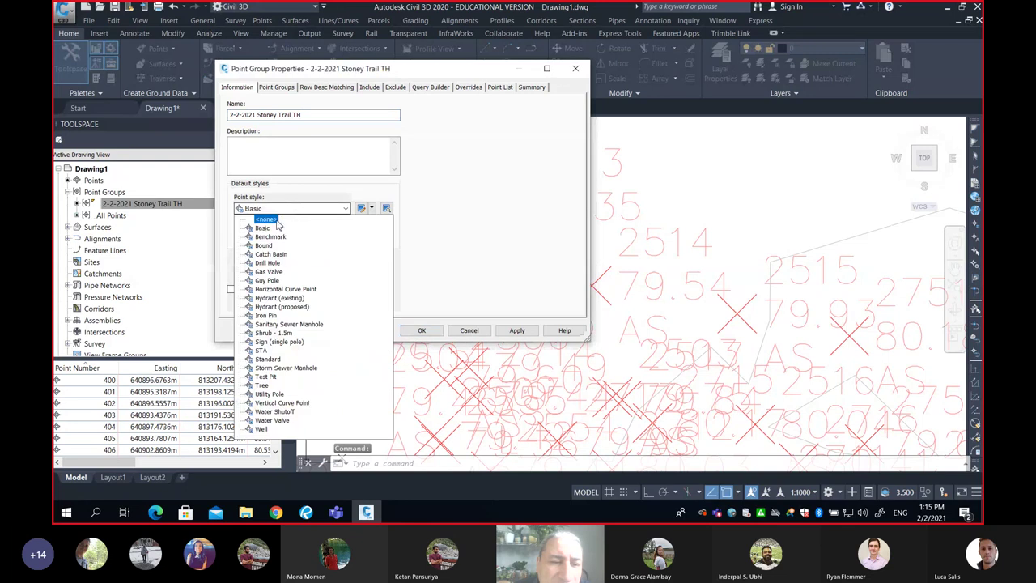
pyautogui.click(268, 219)
pyautogui.click(292, 235)
pyautogui.click(267, 245)
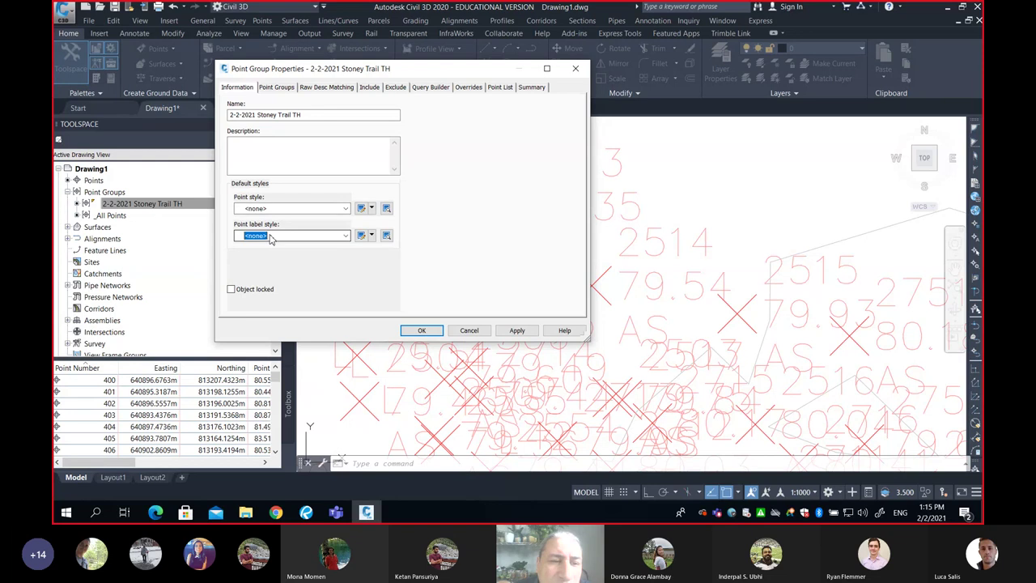
pyautogui.click(421, 330)
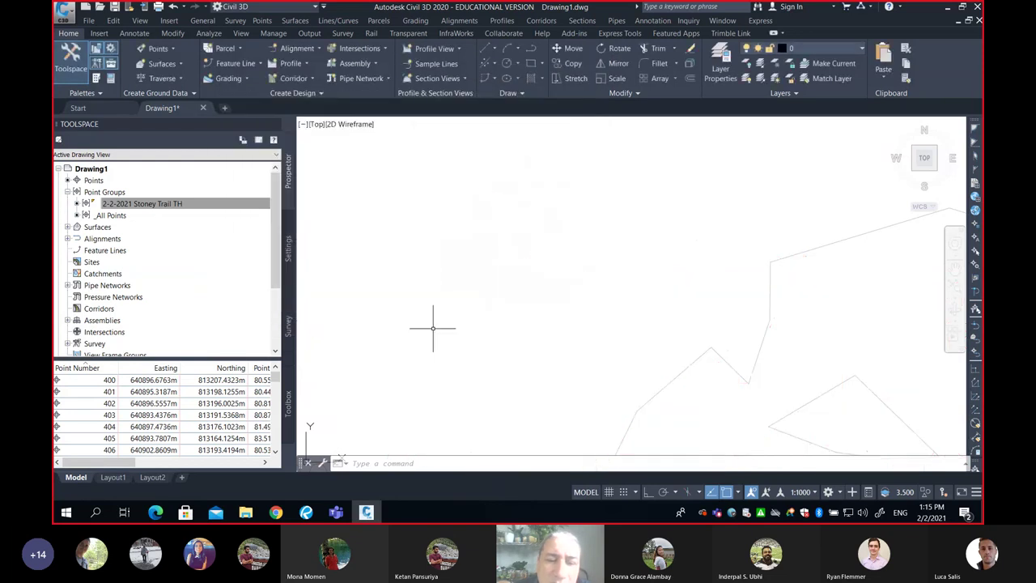
# - Inspect the EG surface's contours and its outer border along the northern side
pyautogui.scroll(-5, 532, 266)
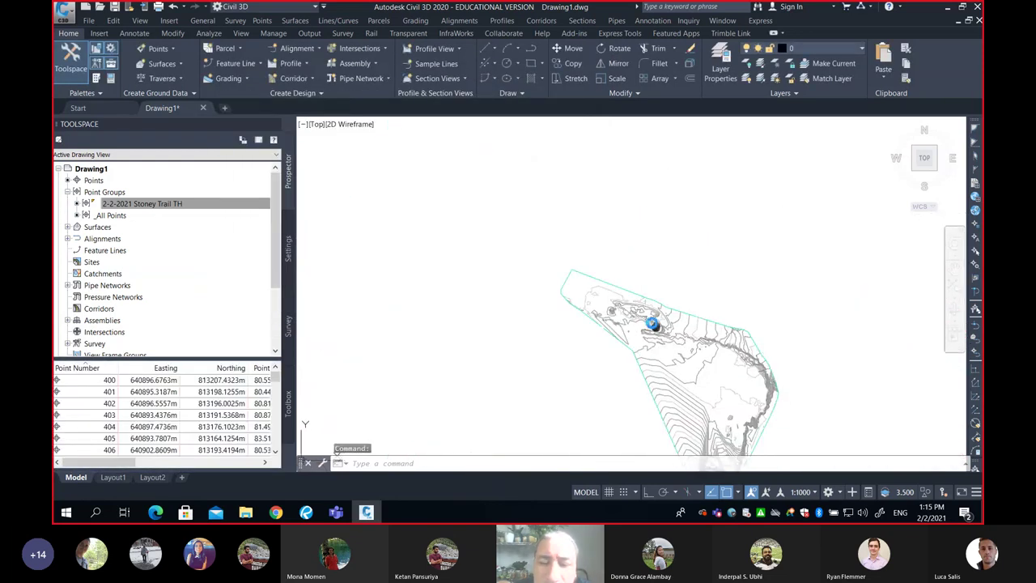
pyautogui.scroll(5, 652, 324)
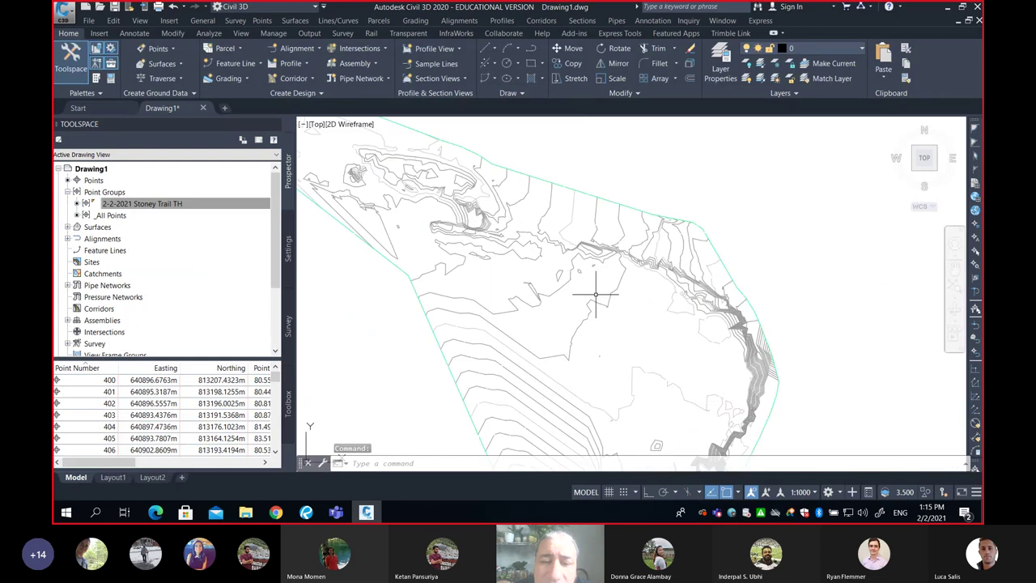
pyautogui.moveTo(575, 230)
pyautogui.mouseDown(button='middle')
pyautogui.moveTo(606, 266)
pyautogui.moveTo(634, 277)
pyautogui.mouseUp(button='middle')
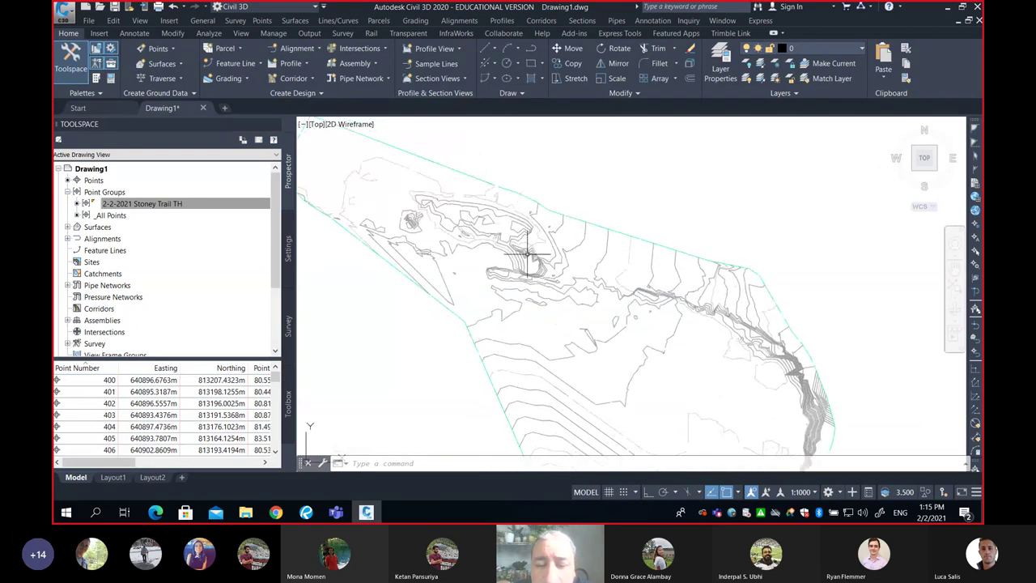
pyautogui.scroll(2, 527, 254)
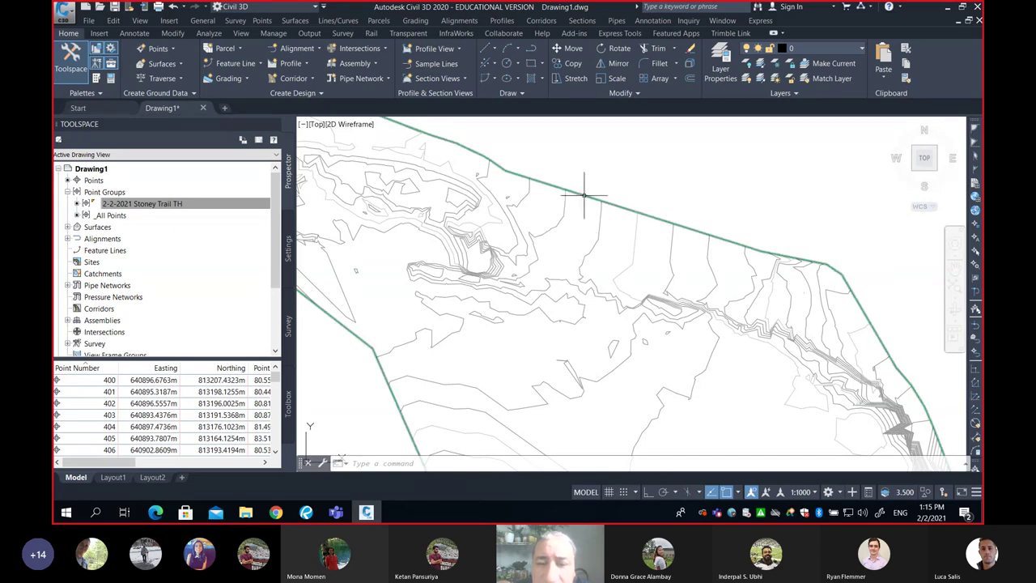
# - Inspect the EG surface's tooltip details, overall outline and contours, from the northern border to the northwest end
pyautogui.scroll(1, 583, 194)
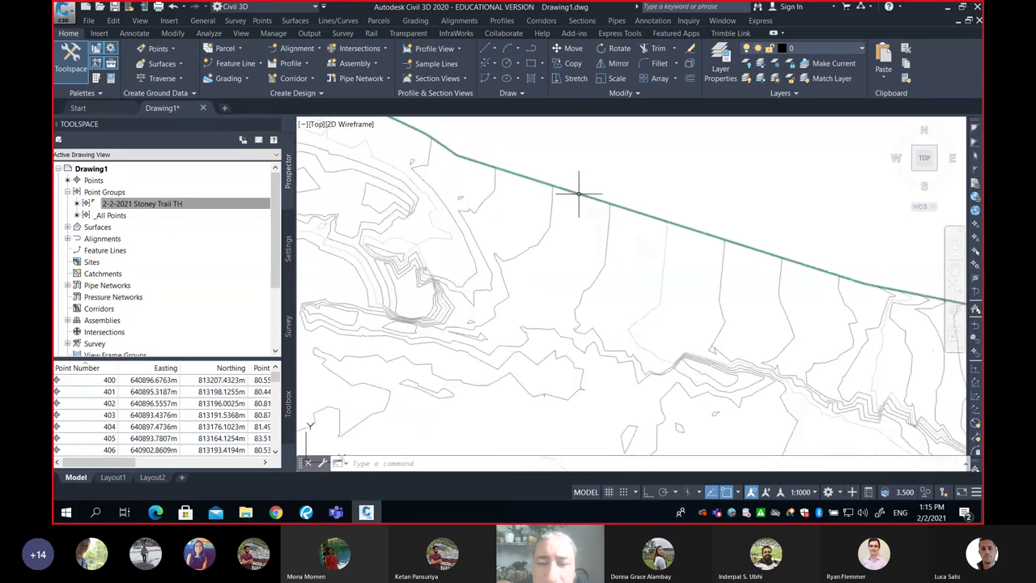
pyautogui.moveTo(578, 194)
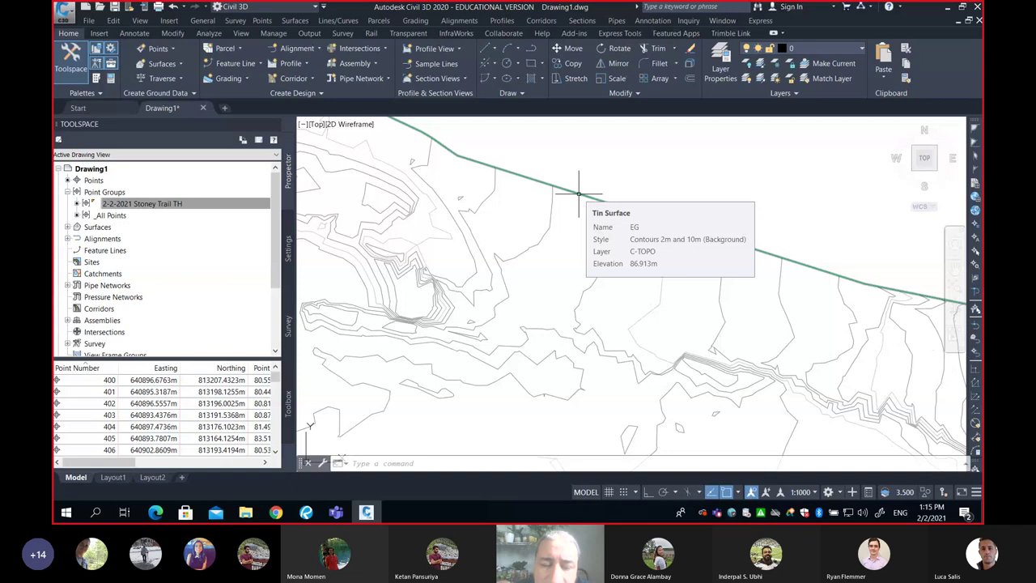
pyautogui.scroll(-6, 579, 194)
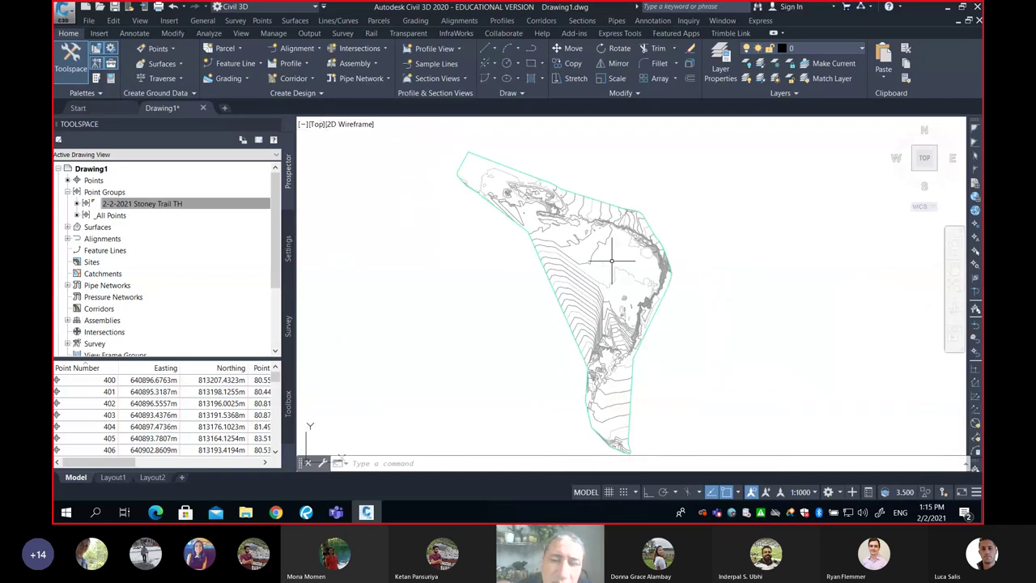
pyautogui.scroll(2, 611, 261)
pyautogui.moveTo(608, 240); pyautogui.dragTo(646, 235, button='middle')
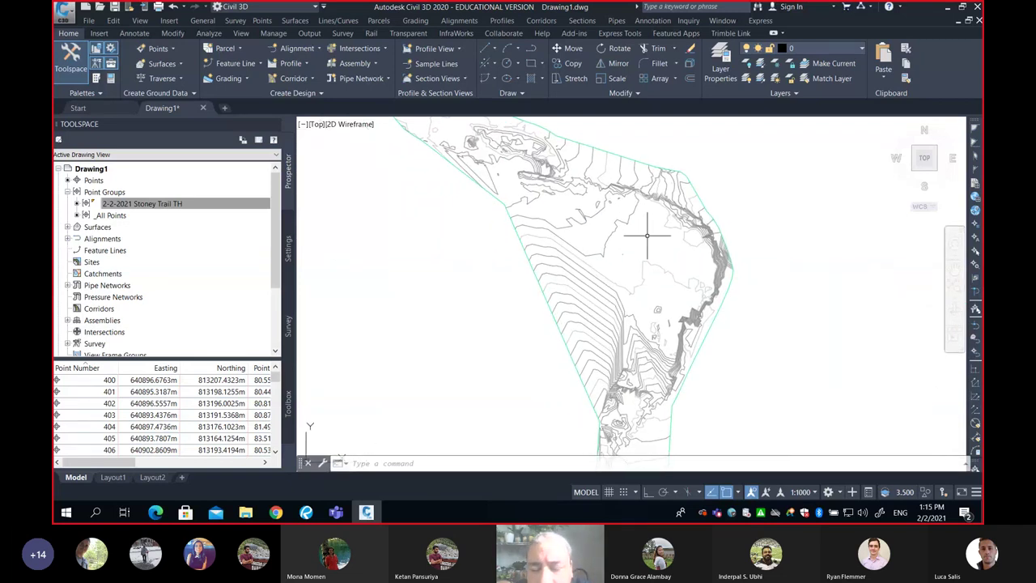
pyautogui.moveTo(640, 241)
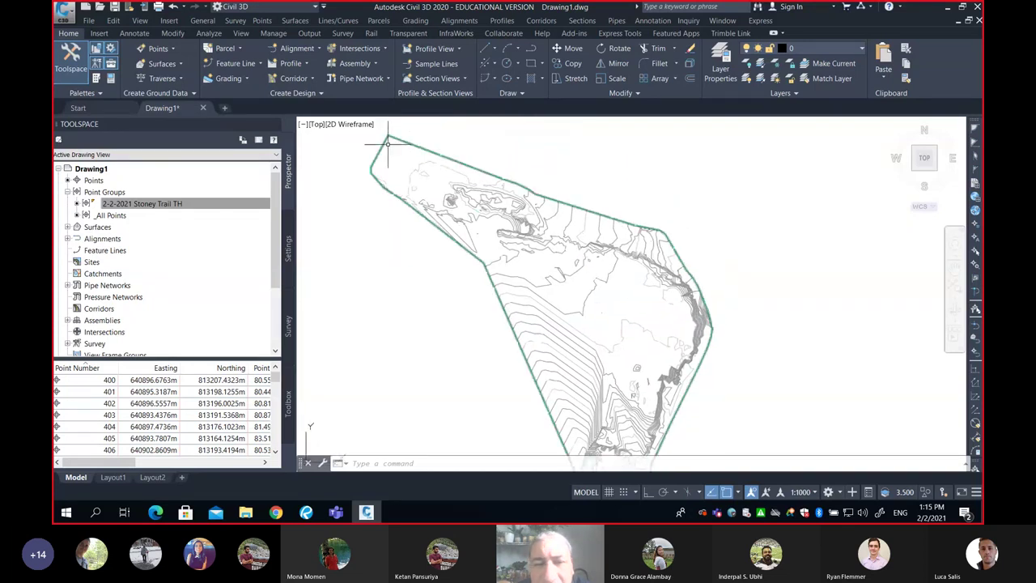
pyautogui.moveTo(697, 263); pyautogui.dragTo(722, 270, button='middle')
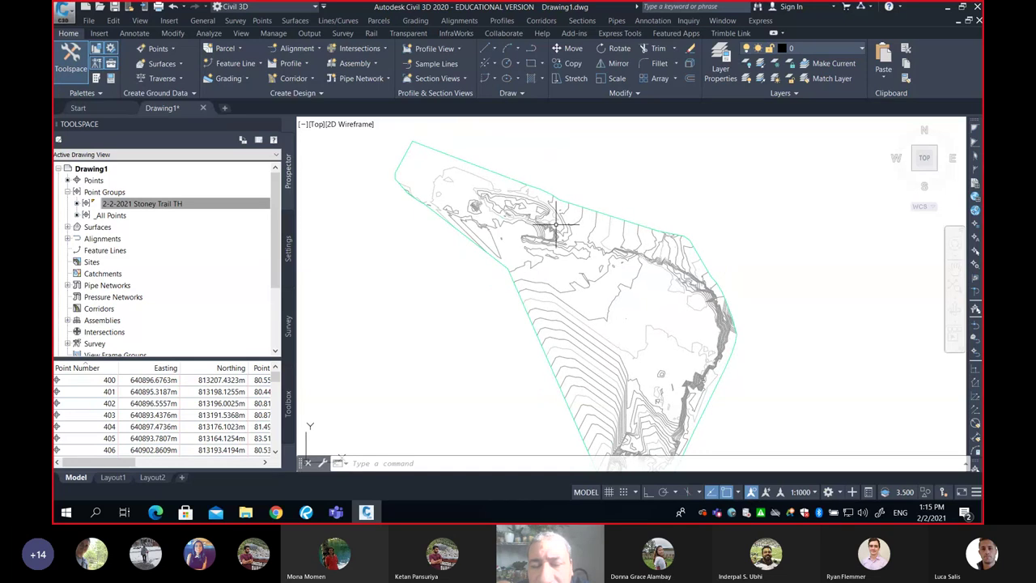
pyautogui.moveTo(555, 219); pyautogui.dragTo(615, 201, button='middle')
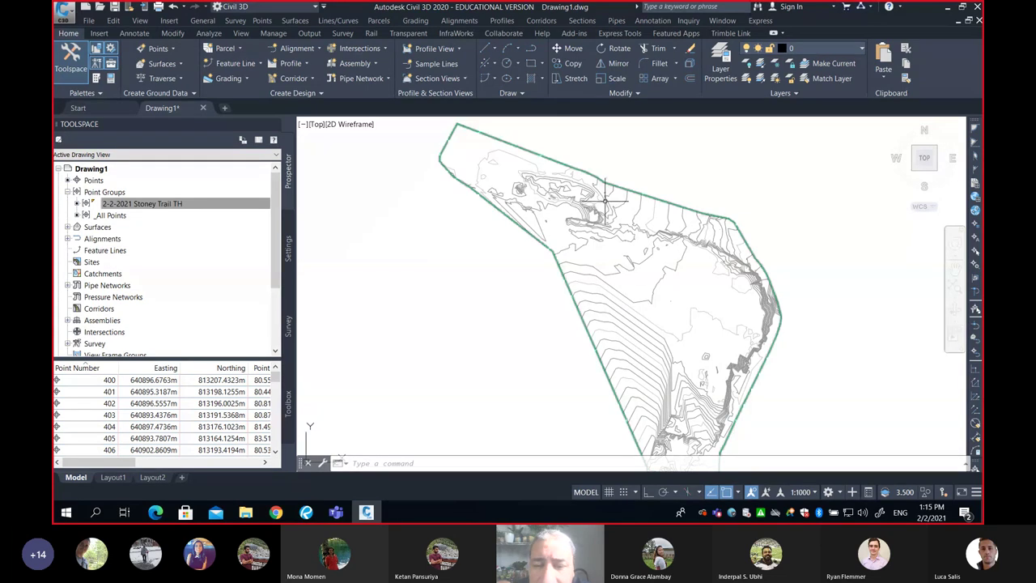
pyautogui.moveTo(605, 200)
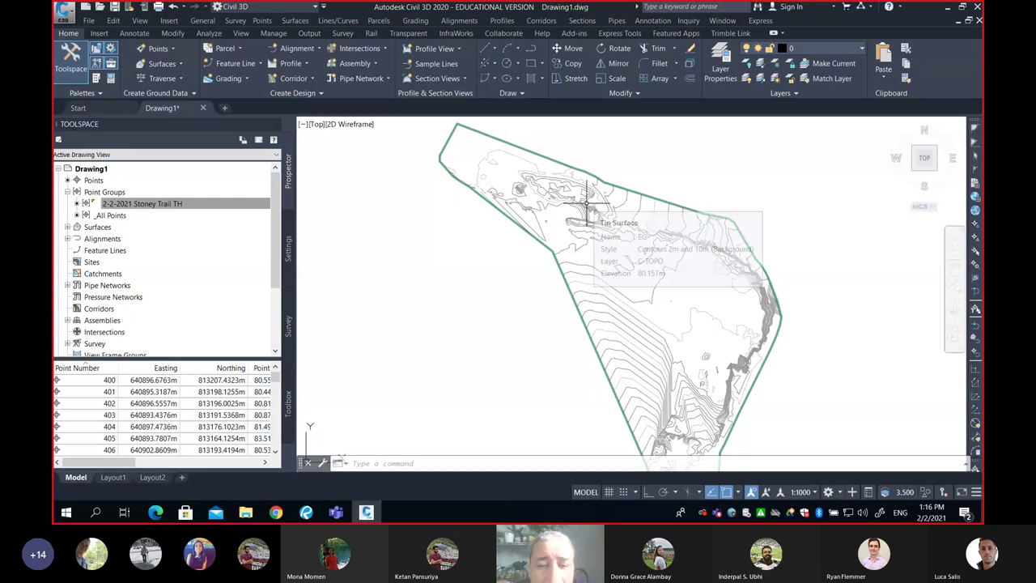
pyautogui.scroll(4, 593, 194)
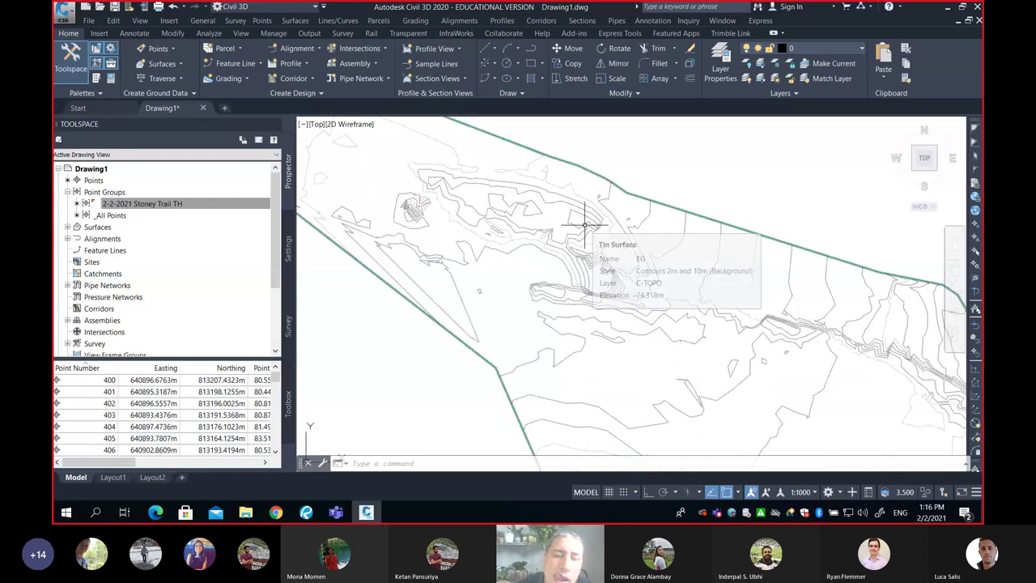
# - Collapse the Point Groups collection in the drawing tree and look over the contours in the surface's northwestern part
pyautogui.click(68, 193)
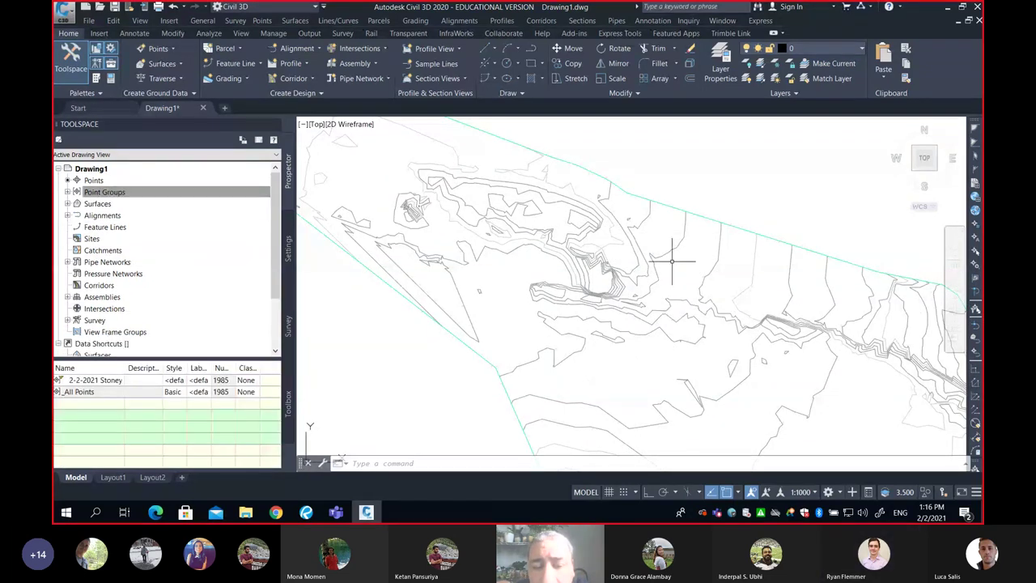
pyautogui.moveTo(665, 258); pyautogui.dragTo(688, 242, button='middle')
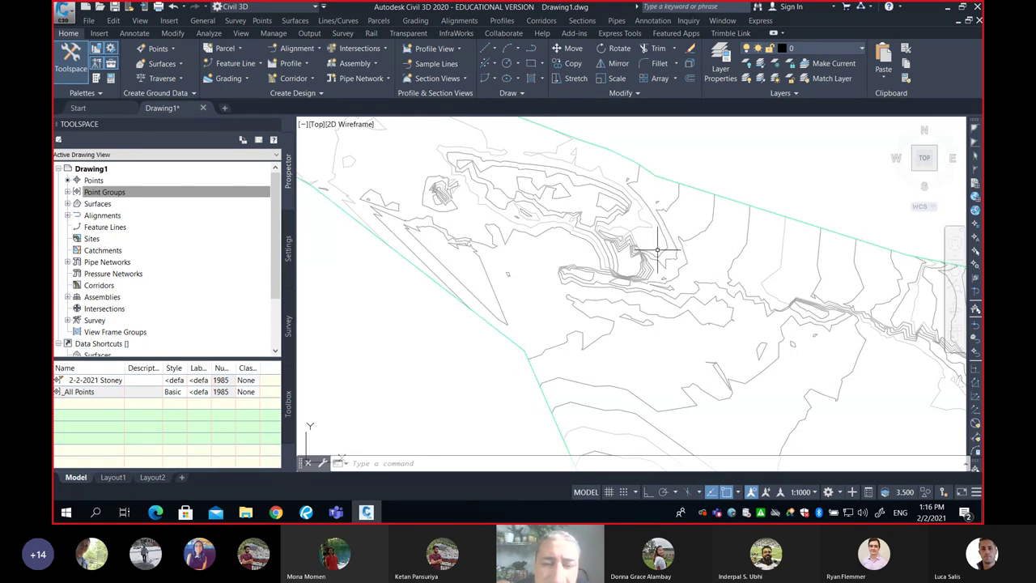
pyautogui.scroll(-3, 685, 247)
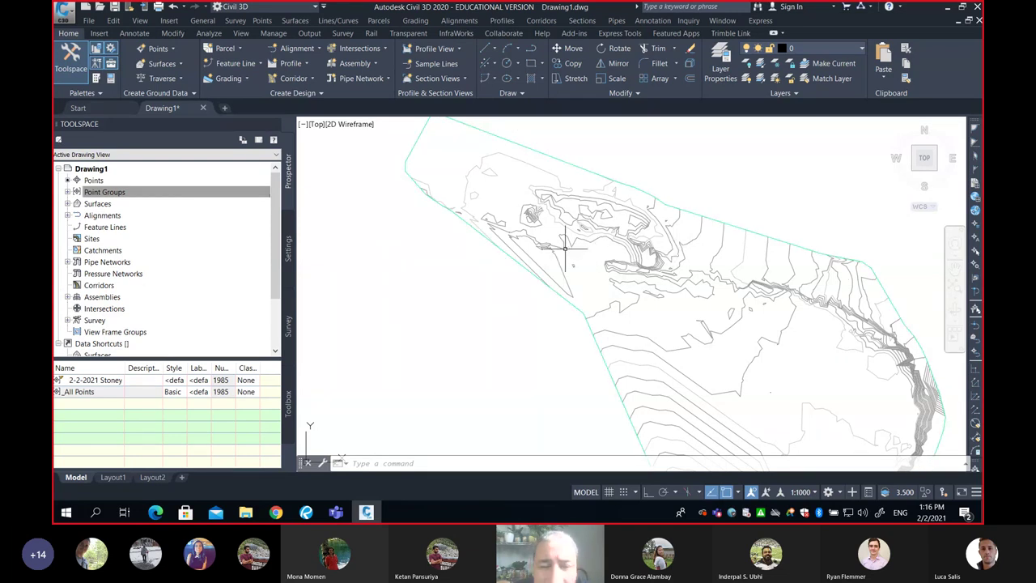
pyautogui.moveTo(611, 253); pyautogui.dragTo(573, 252, button='middle')
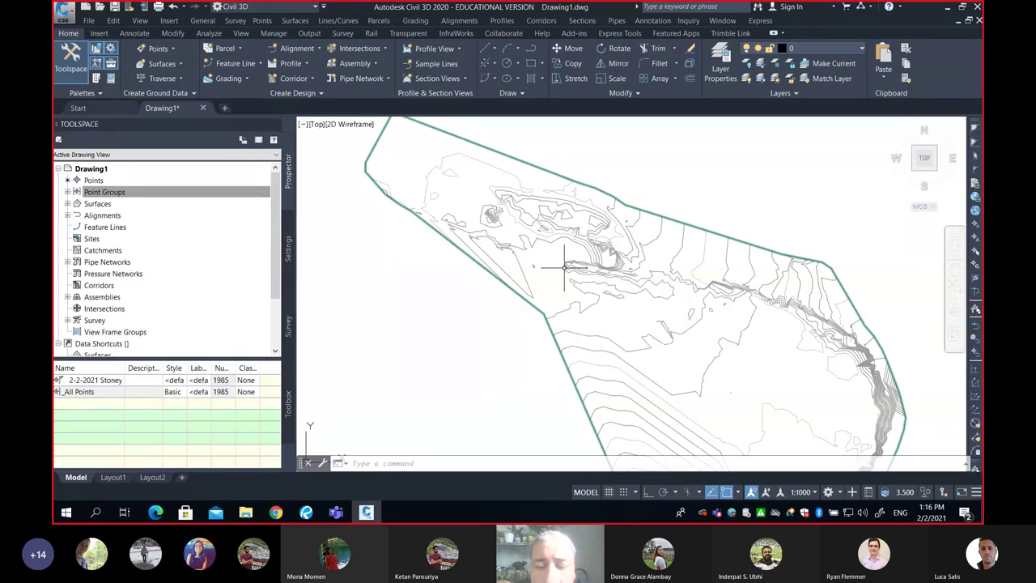
pyautogui.moveTo(565, 267)
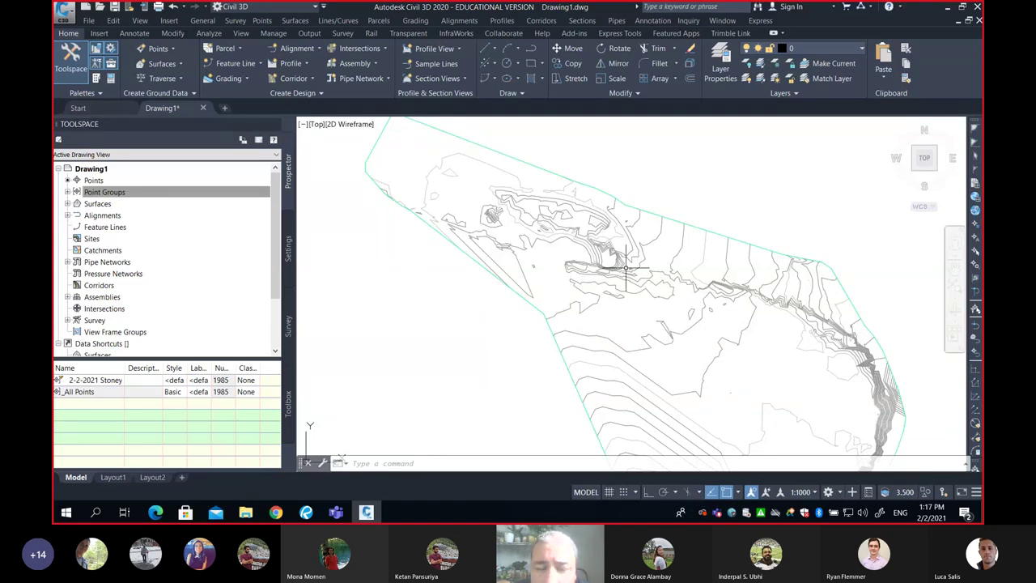
# - Expand the Surfaces collection, open the surface properties of EG and check its name and description
pyautogui.click(68, 204)
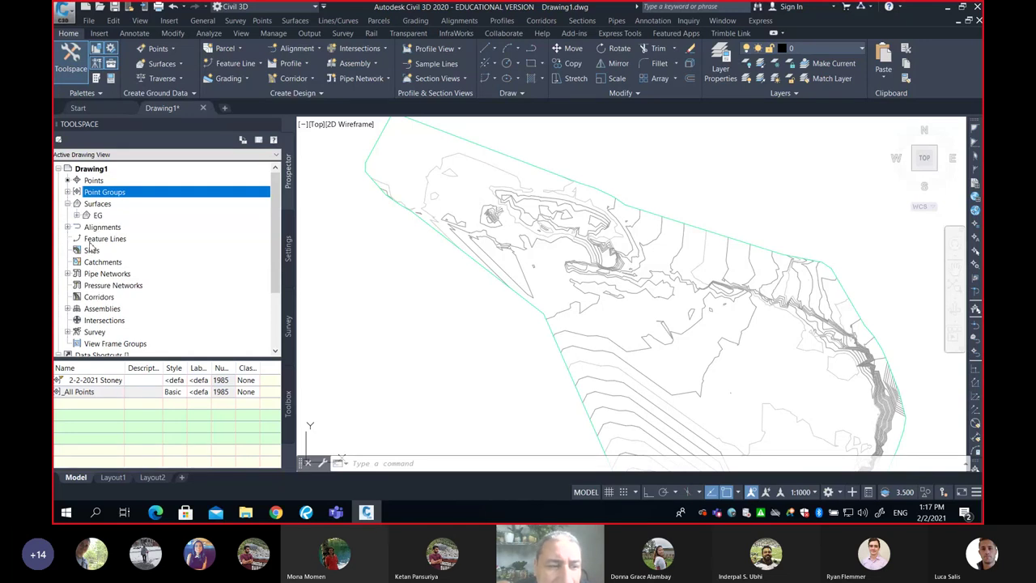
pyautogui.click(97, 215)
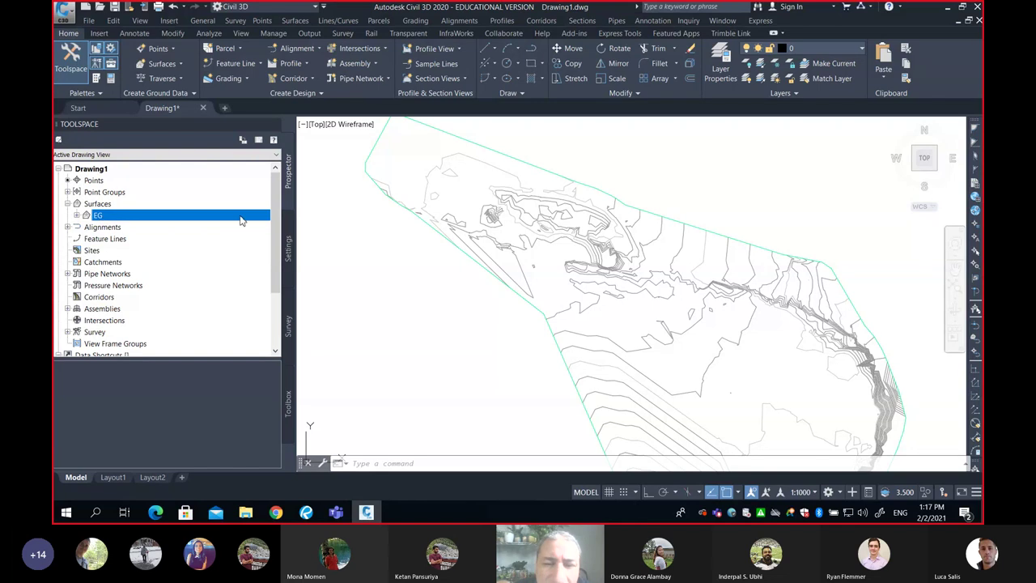
pyautogui.rightClick(119, 218)
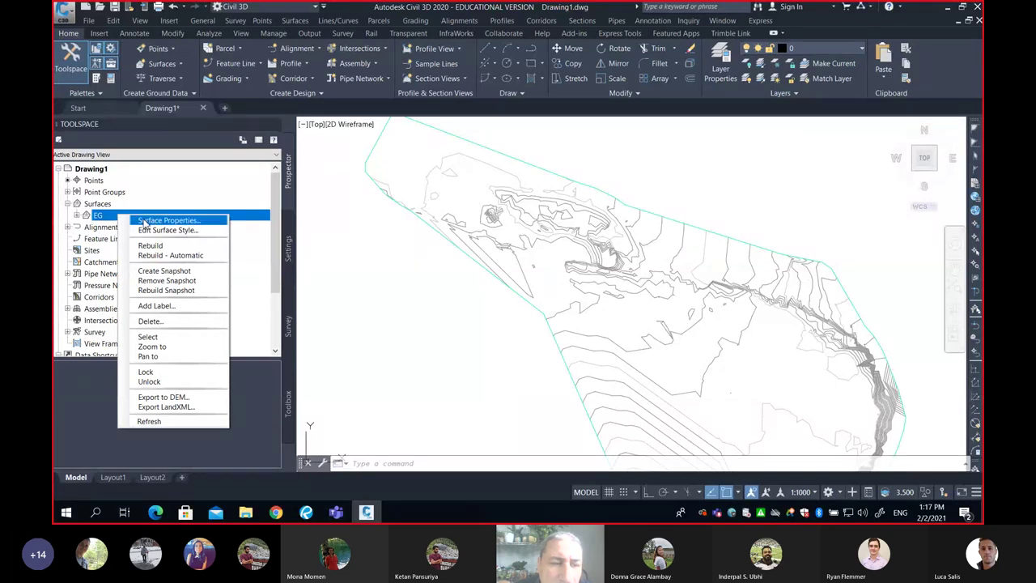
pyautogui.click(142, 221)
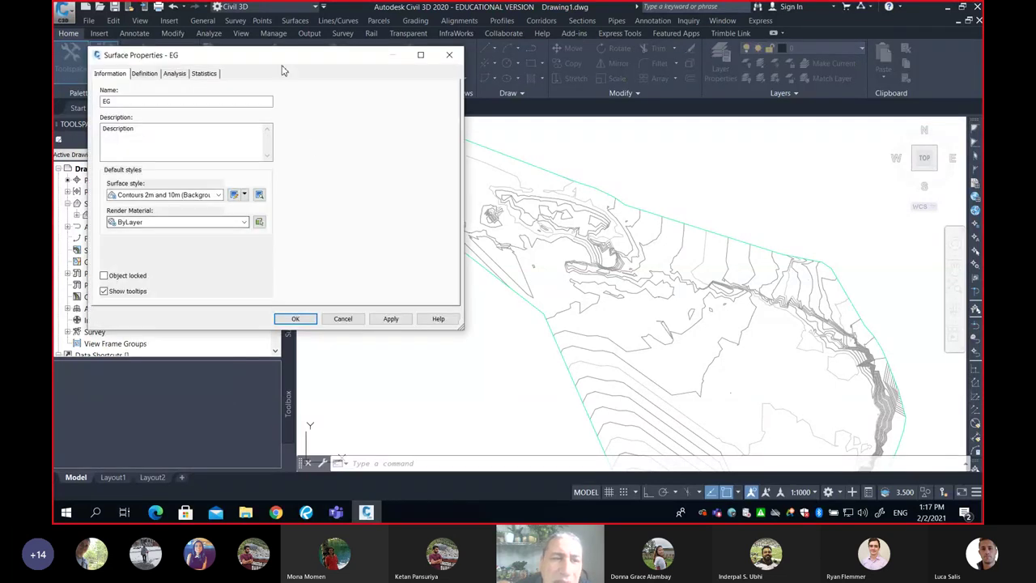
pyautogui.moveTo(282, 70); pyautogui.dragTo(493, 101)
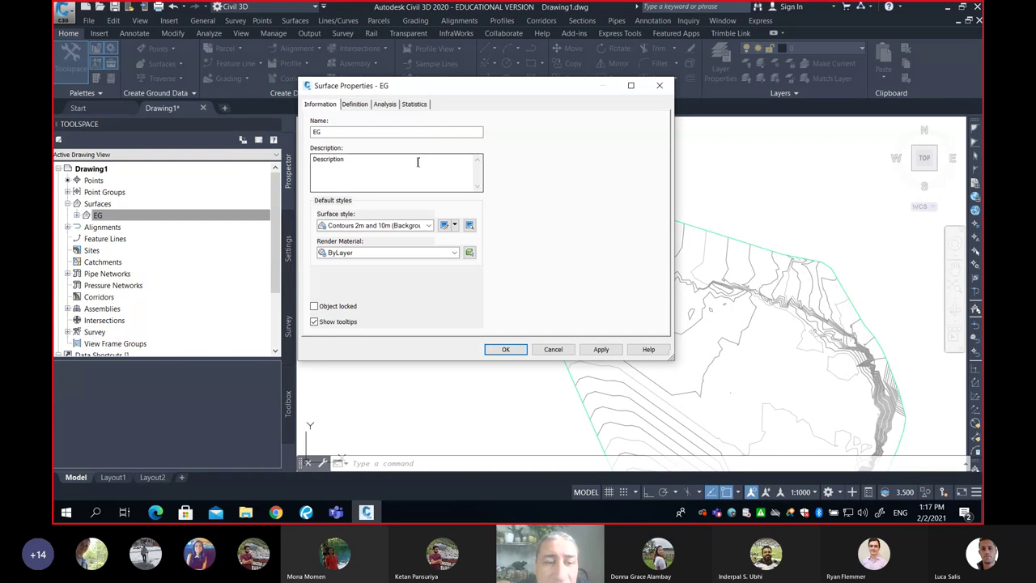
pyautogui.click(361, 131)
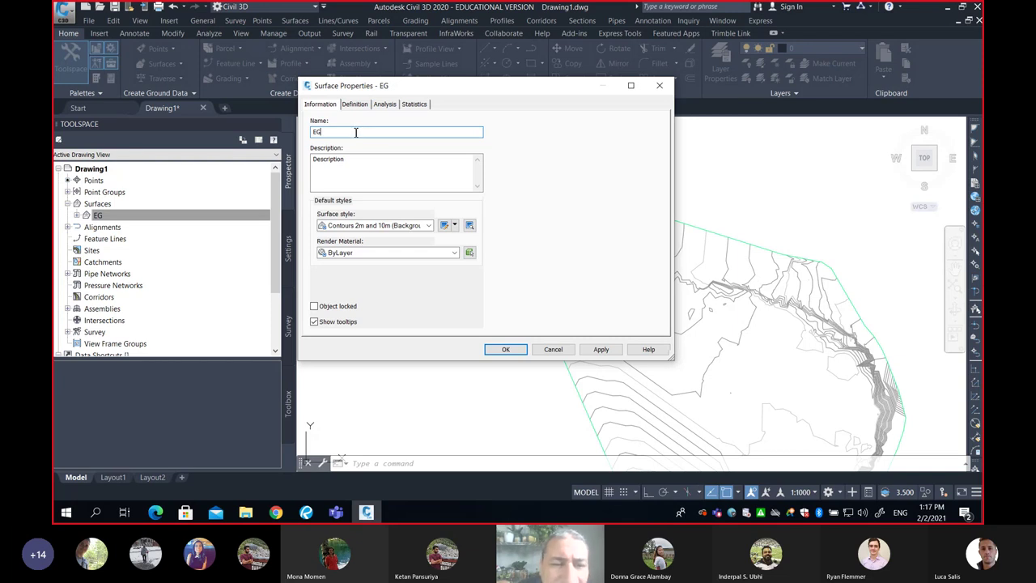
pyautogui.click(364, 163)
pyautogui.moveTo(364, 162); pyautogui.dragTo(314, 162)
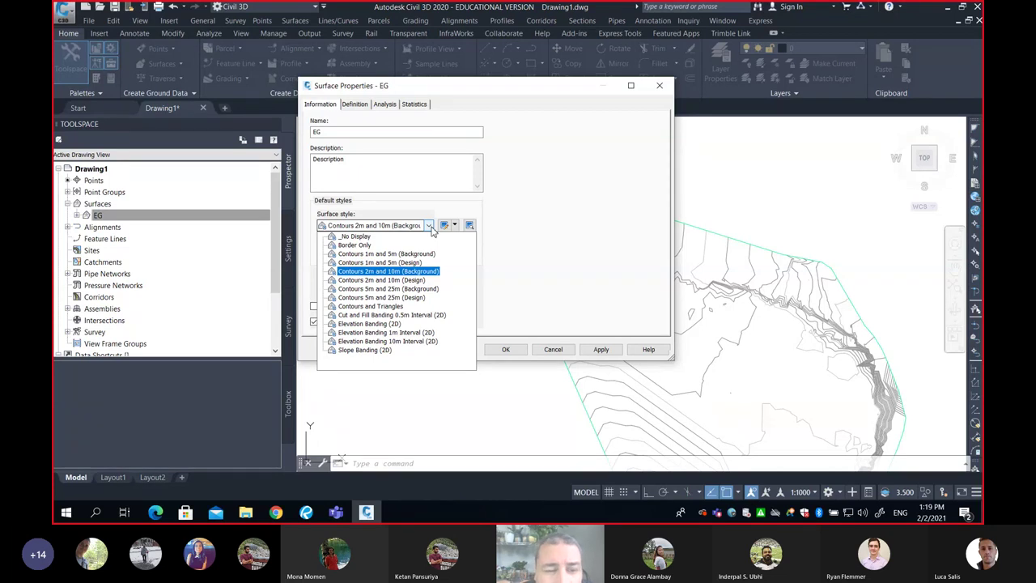
# - Set the EG surface style to _No Display and apply it
pyautogui.click(365, 236)
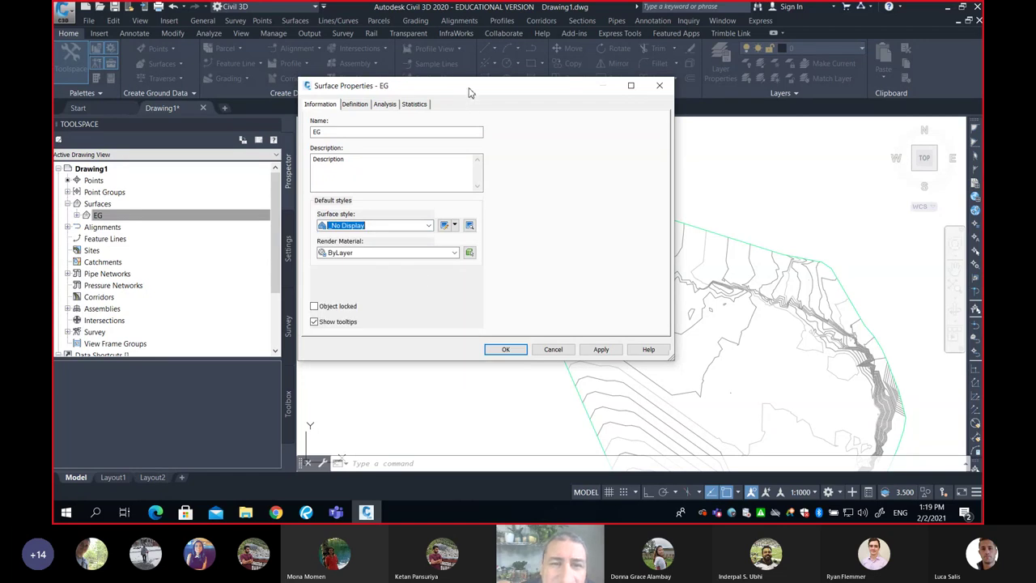
pyautogui.moveTo(469, 91)
pyautogui.mouseDown()
pyautogui.moveTo(298, 72)
pyautogui.moveTo(226, 41)
pyautogui.mouseUp()
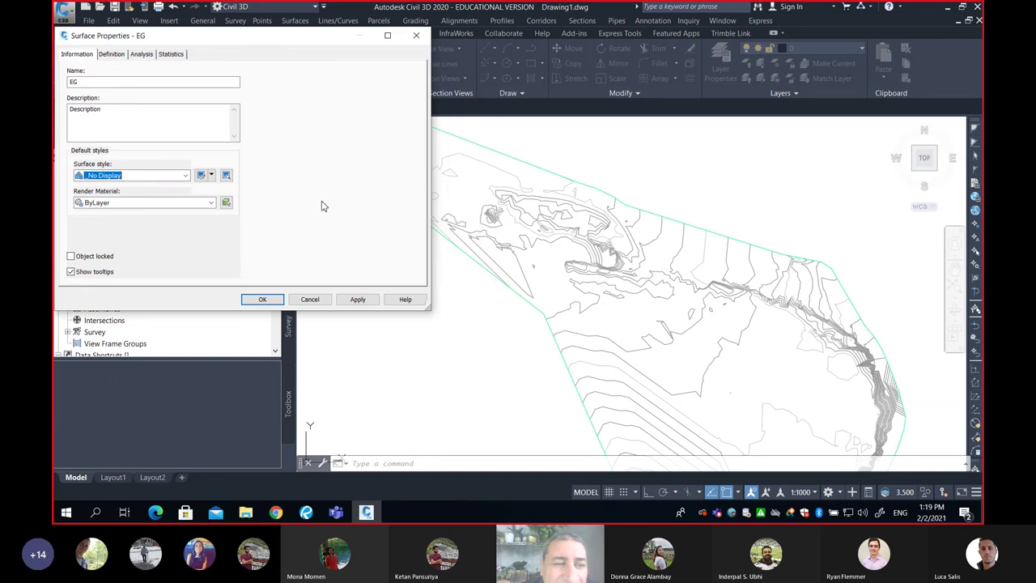
pyautogui.click(358, 300)
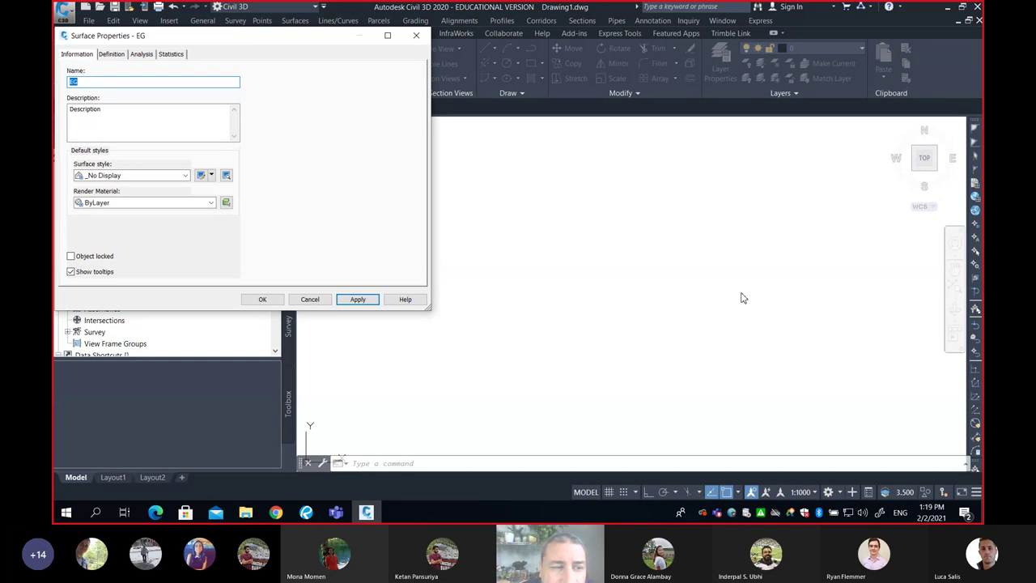
# - Set the EG surface style to Border Only, apply it and close the surface properties
pyautogui.click(170, 184)
pyautogui.click(127, 196)
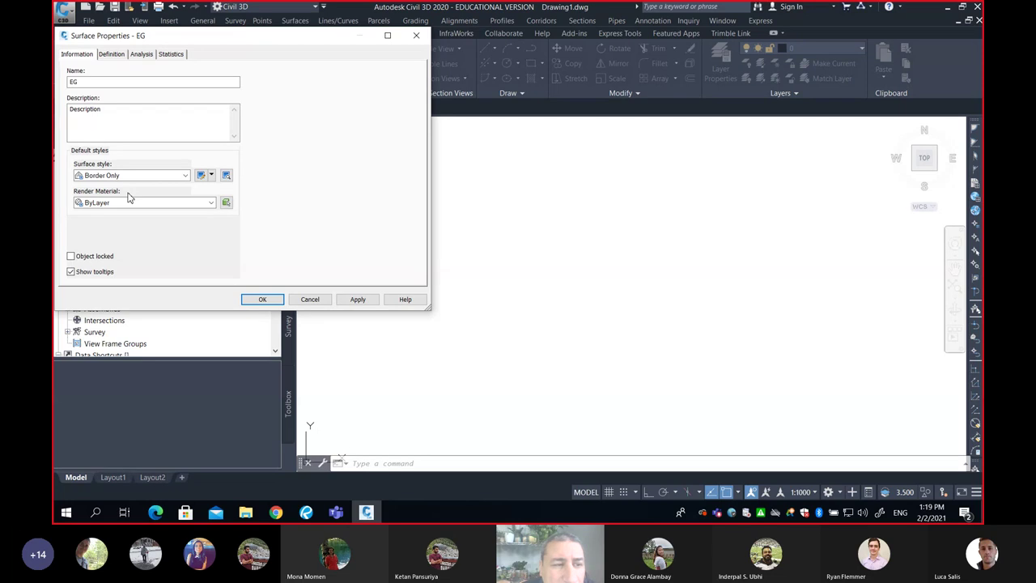
pyautogui.click(368, 300)
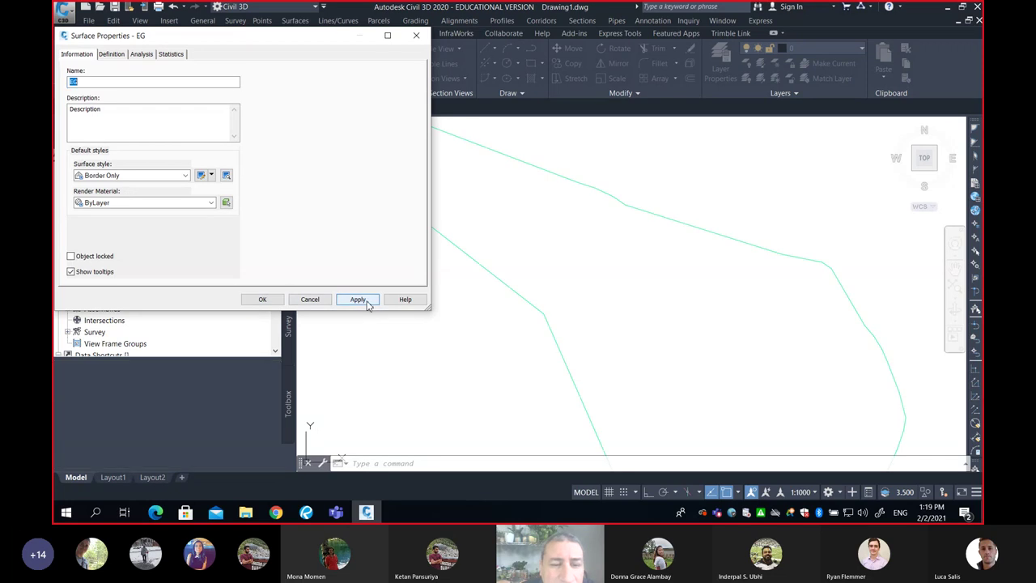
pyautogui.click(275, 303)
pyautogui.scroll(-3, 607, 293)
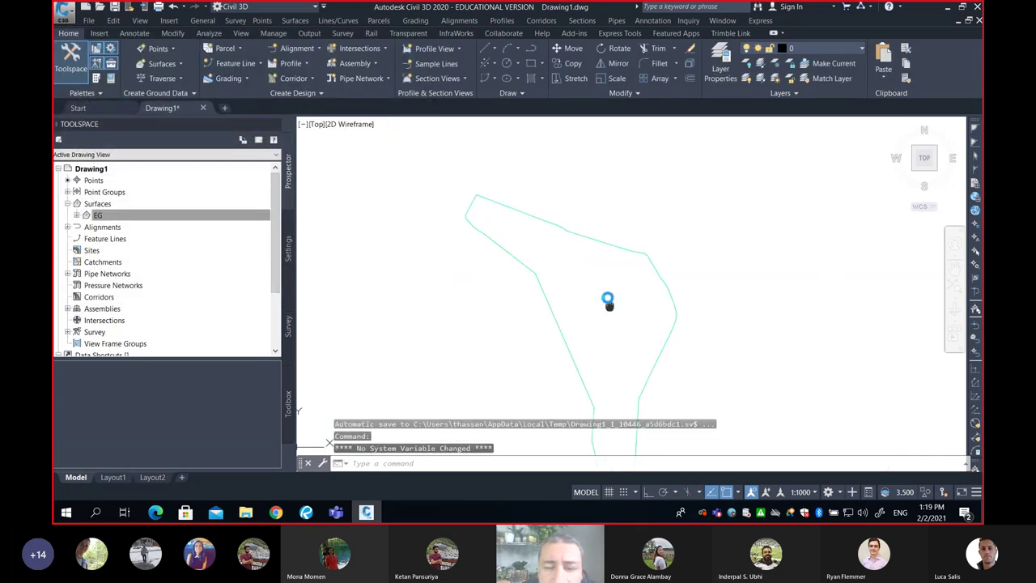
pyautogui.moveTo(608, 299); pyautogui.dragTo(598, 244, button='middle')
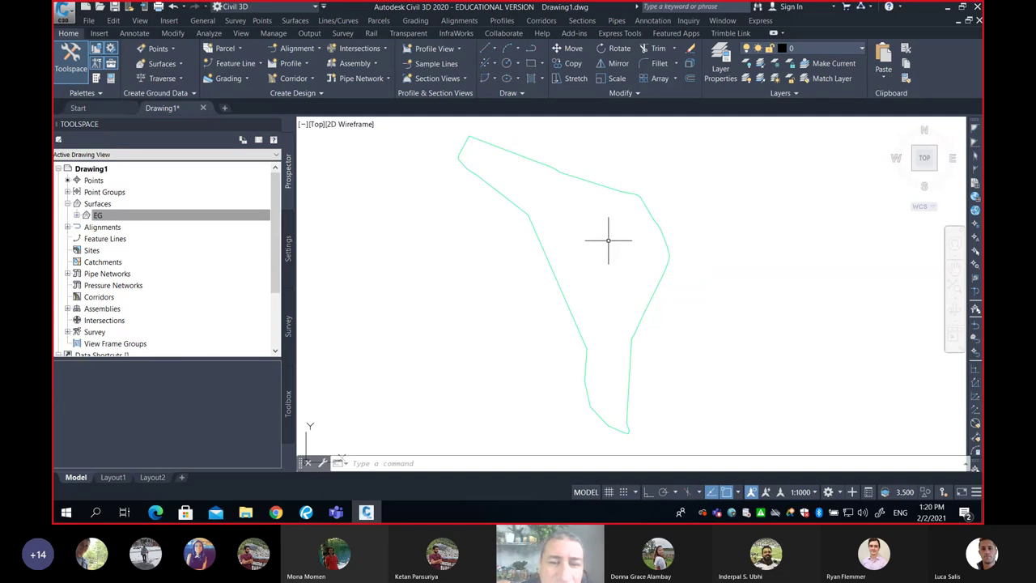
# - Draw a polyline from the surface's northwestern corner along its western border to the southern end
pyautogui.moveTo(607, 239)
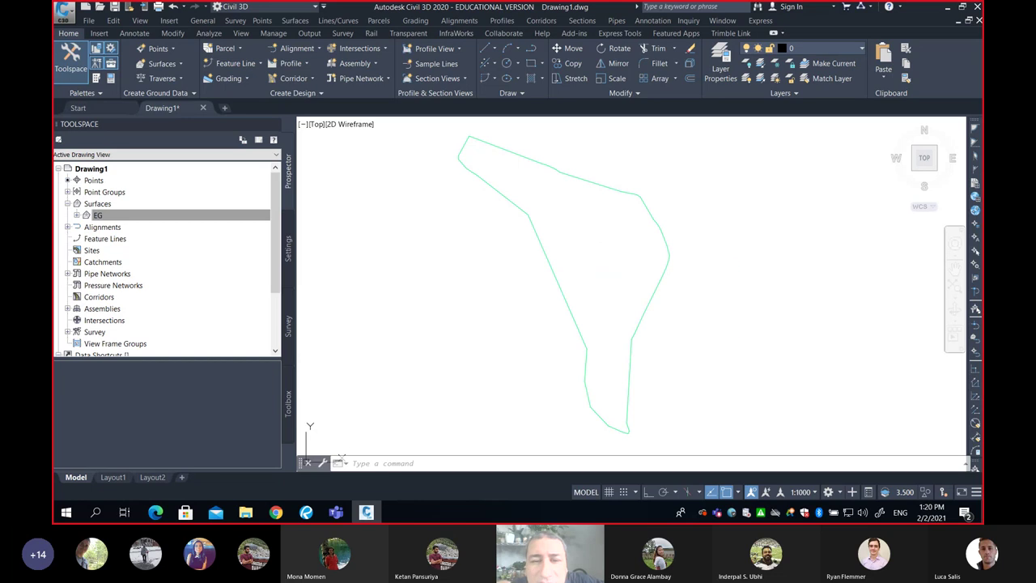
pyautogui.write('p;')
pyautogui.press('Return')
pyautogui.write('pl')
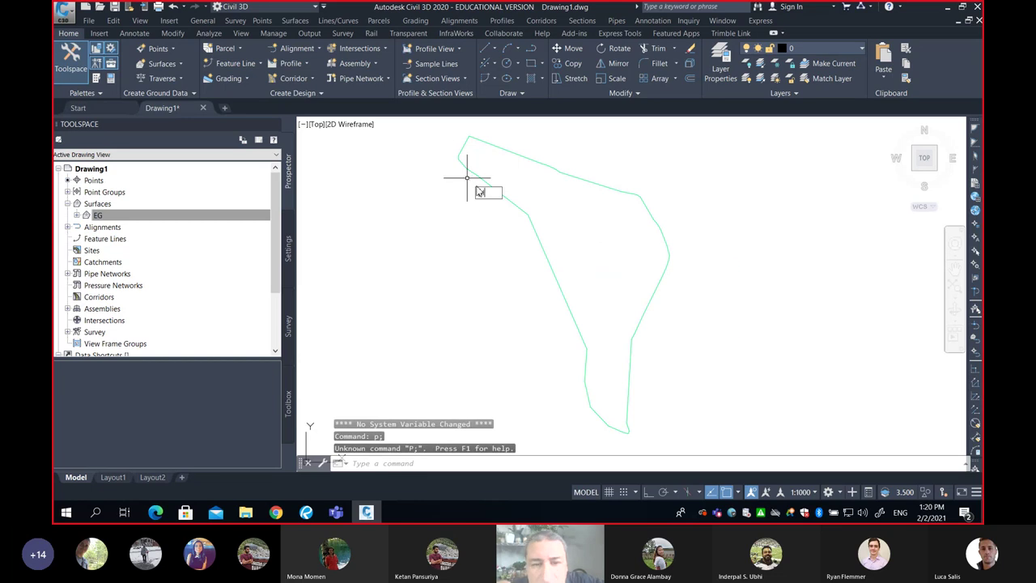
pyautogui.press('Return')
pyautogui.click(454, 160)
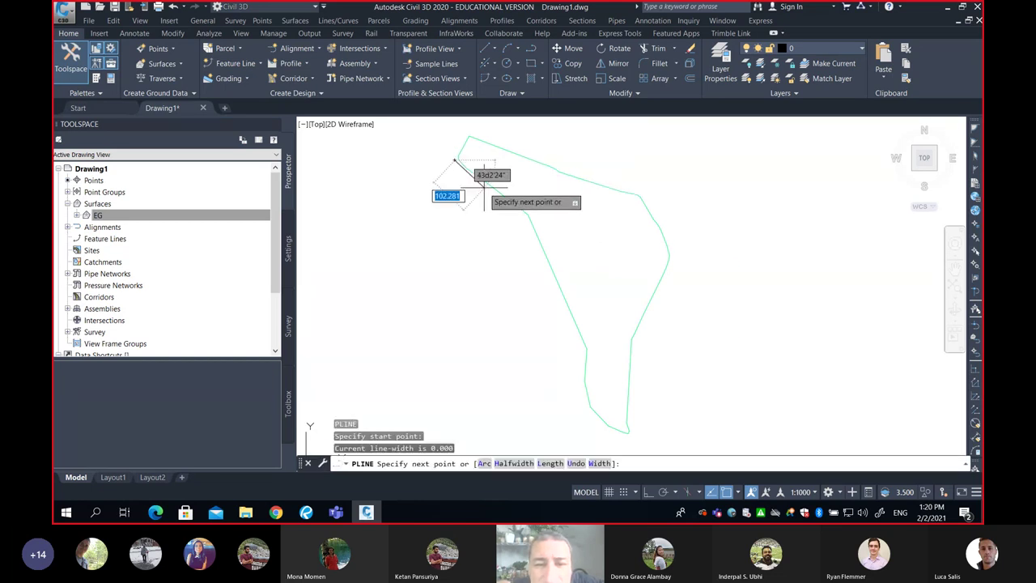
pyautogui.click(528, 215)
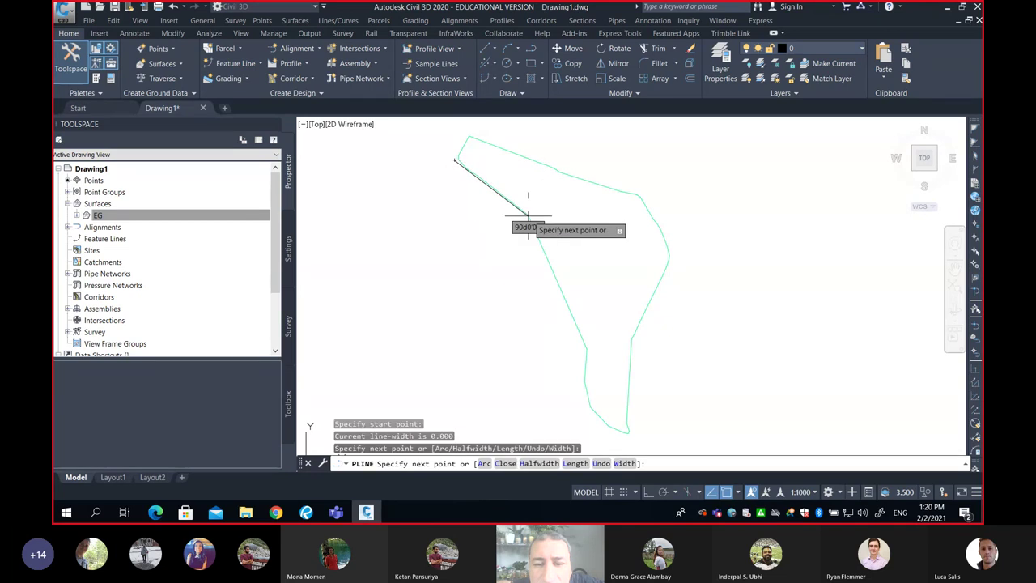
pyautogui.click(585, 350)
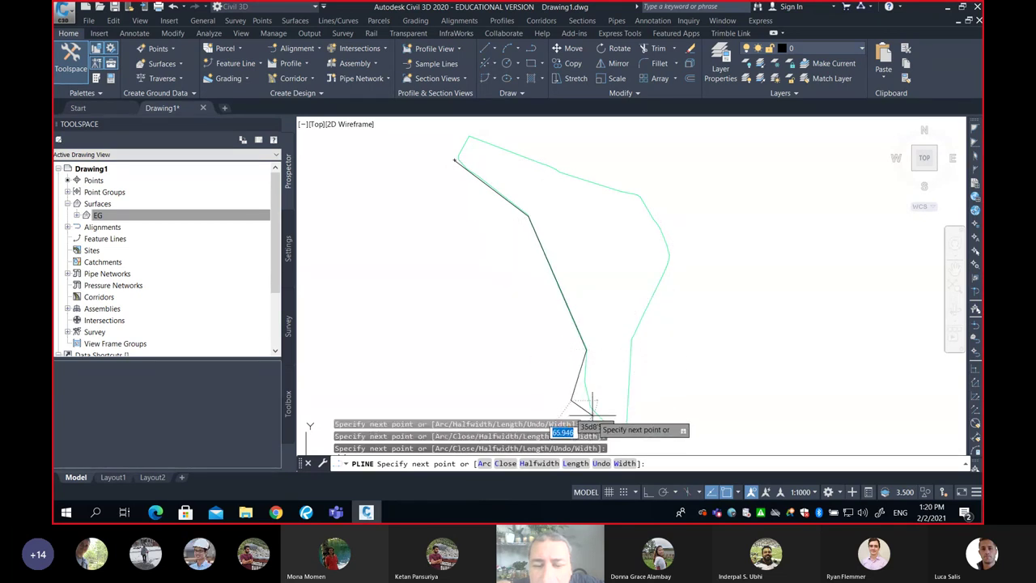
pyautogui.click(596, 411)
# - Extend the polyline around the empty area west of the surface with two outer vertices and close it
pyautogui.scroll(-5, 531, 398)
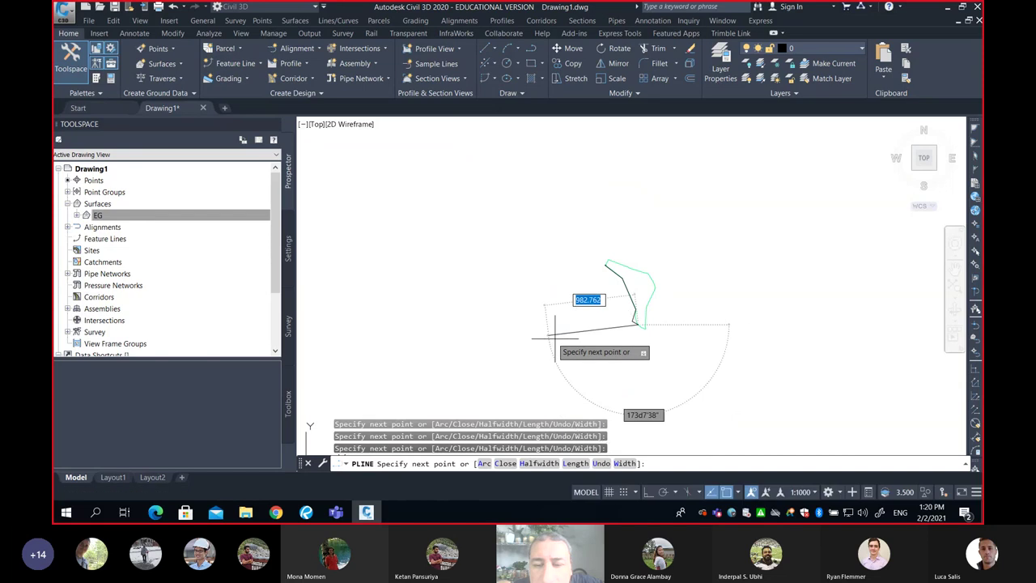
pyautogui.click(611, 347)
pyautogui.click(590, 289)
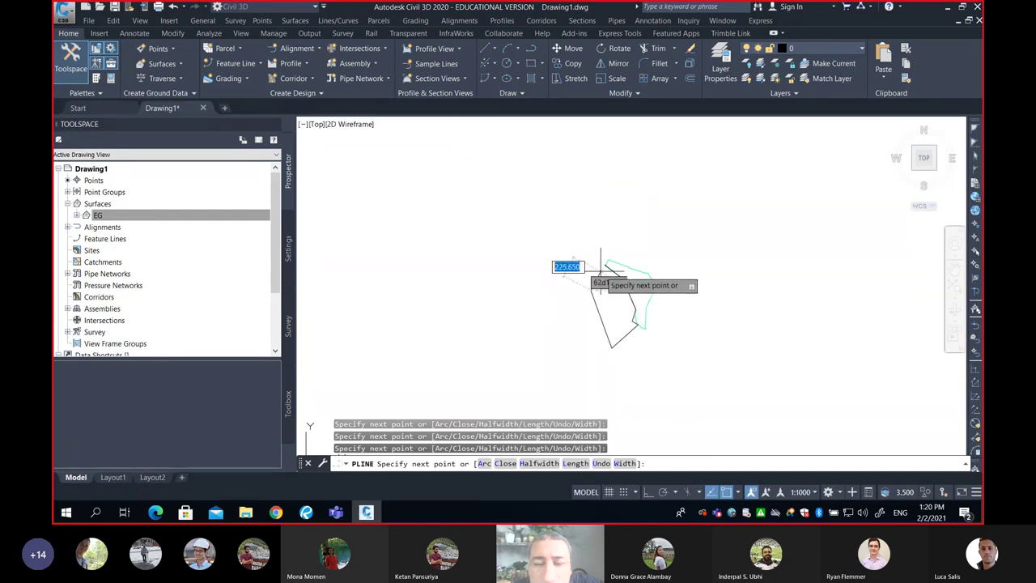
pyautogui.write('c')
pyautogui.press('Return')
pyautogui.scroll(5, 636, 285)
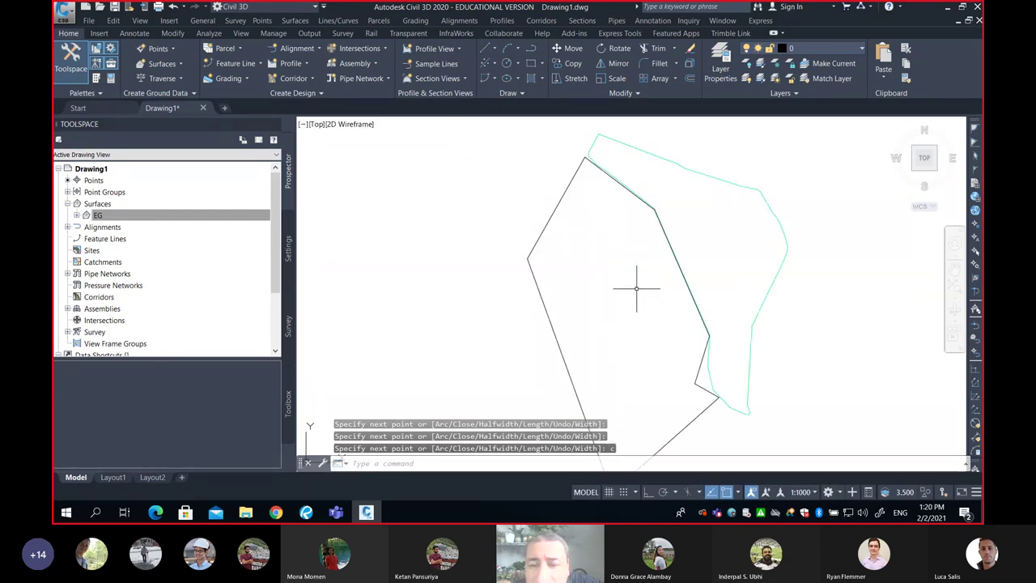
# - Inspect where the closed polyline meets the surface's southern border, then erase the polyline
pyautogui.scroll(3, 619, 308)
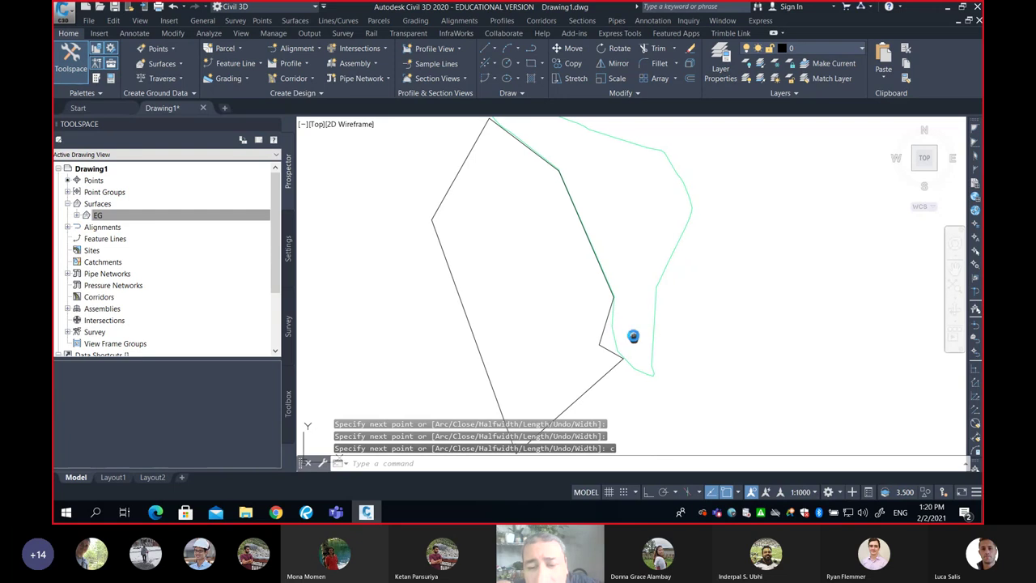
pyautogui.moveTo(629, 340); pyautogui.dragTo(601, 289, button='middle')
pyautogui.scroll(2, 590, 263)
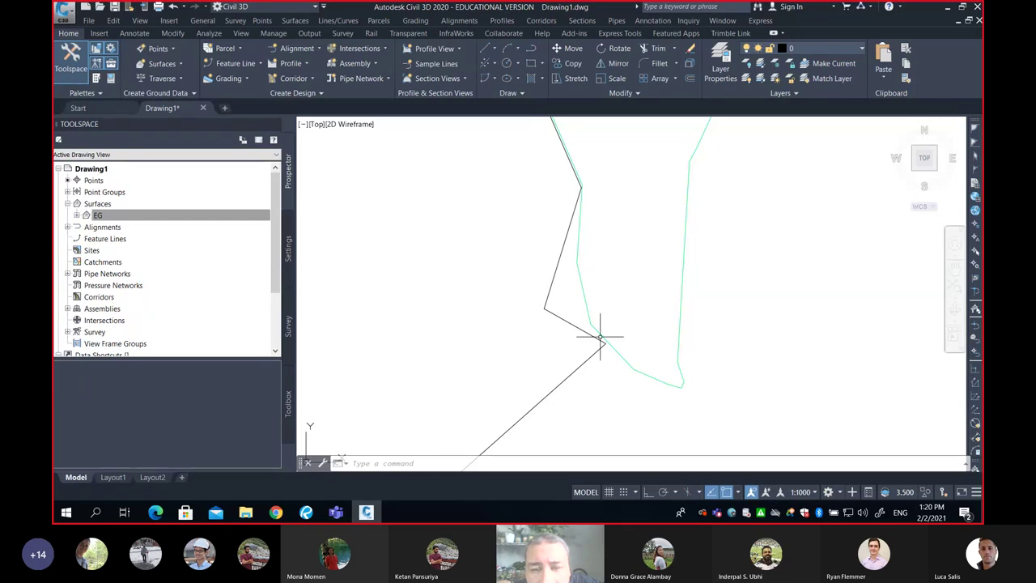
pyautogui.scroll(-5, 559, 261)
pyautogui.moveTo(559, 261)
pyautogui.mouseDown(button='middle')
pyautogui.moveTo(562, 252)
pyautogui.moveTo(569, 282)
pyautogui.mouseUp(button='middle')
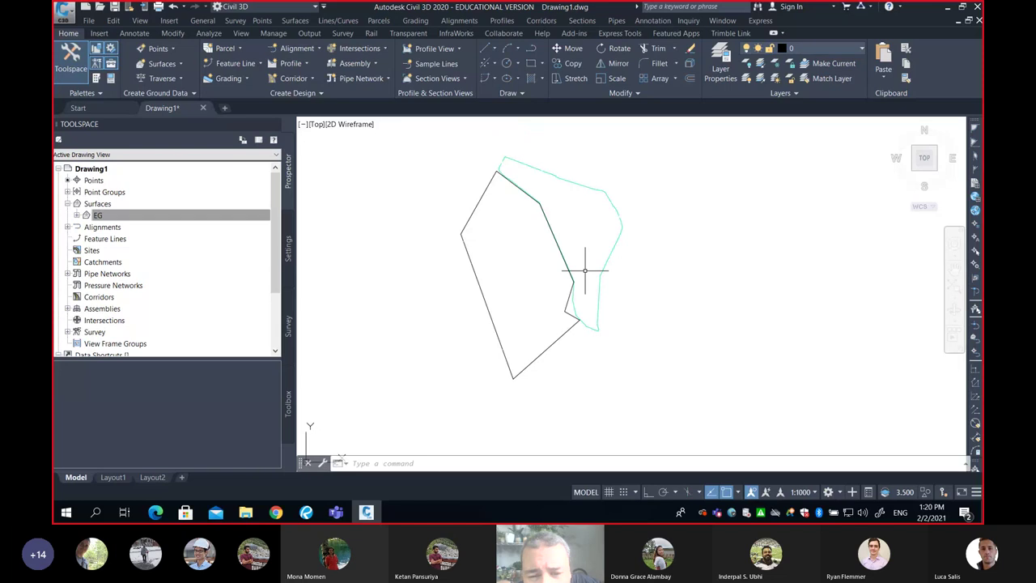
pyautogui.moveTo(584, 271)
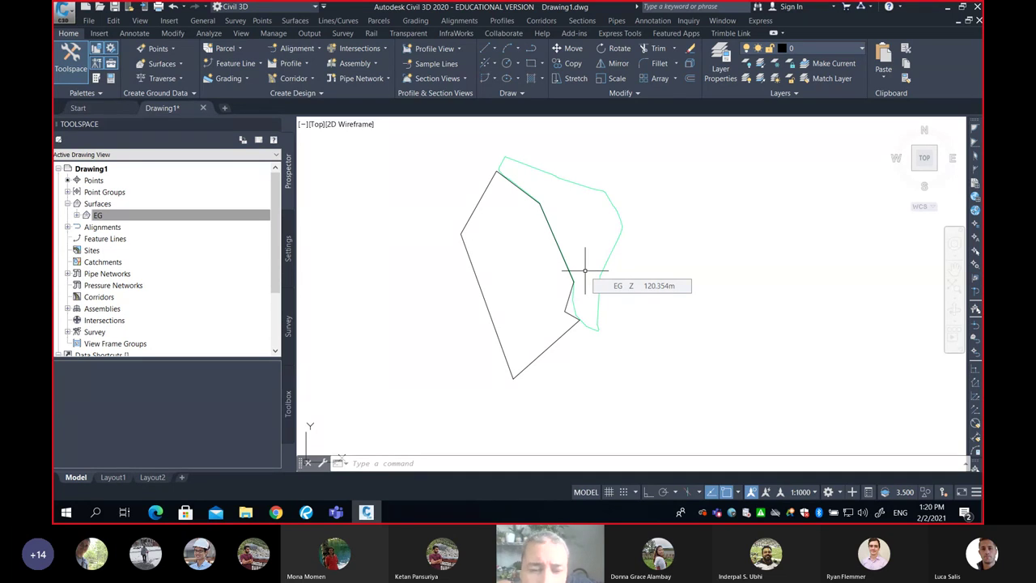
pyautogui.click(486, 310)
pyautogui.press('Delete')
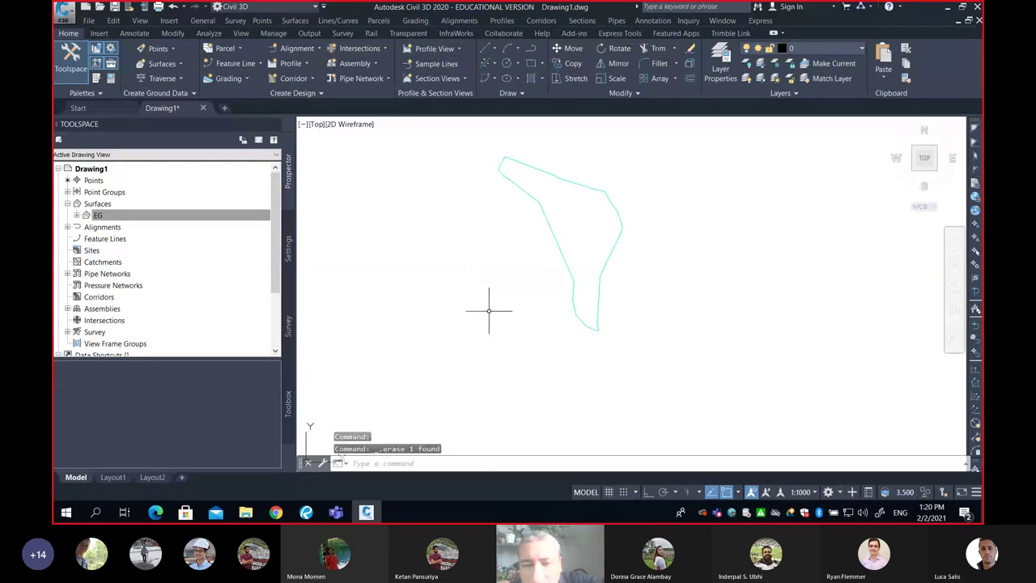
# - Set the EG surface style to Contours 2m and 10m (Design), apply it and close the surface properties
pyautogui.rightClick(108, 219)
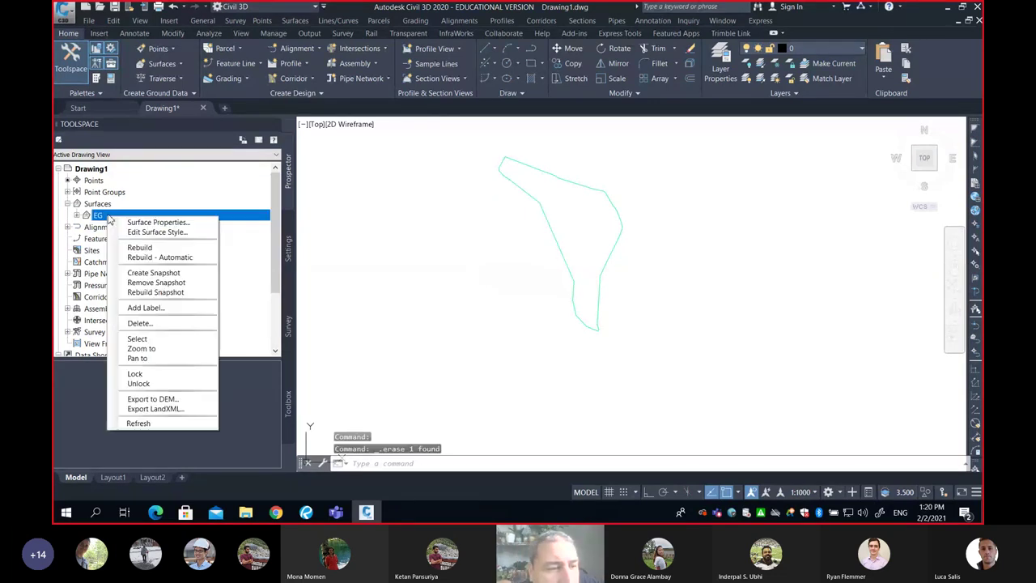
pyautogui.click(128, 223)
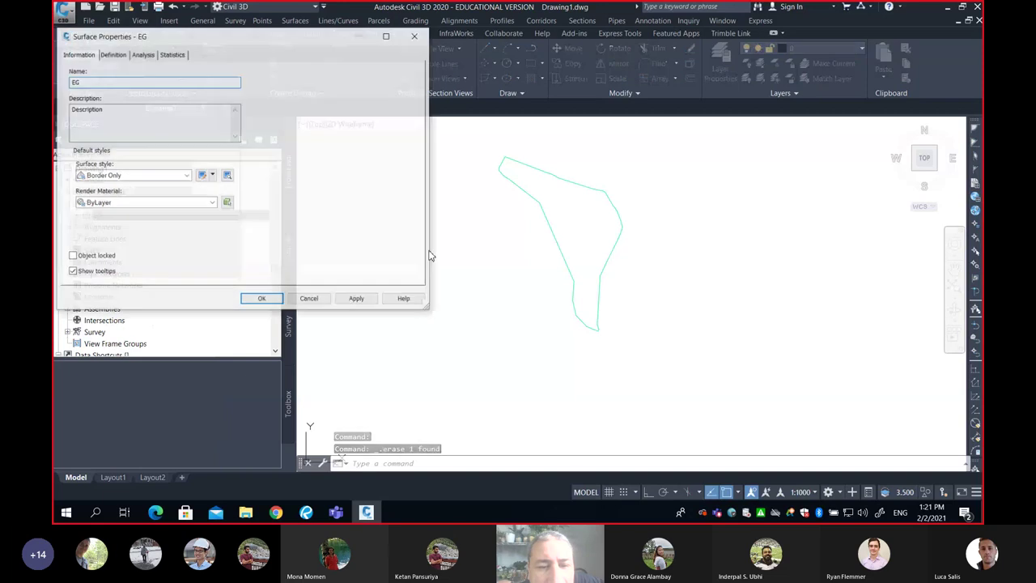
pyautogui.click(173, 180)
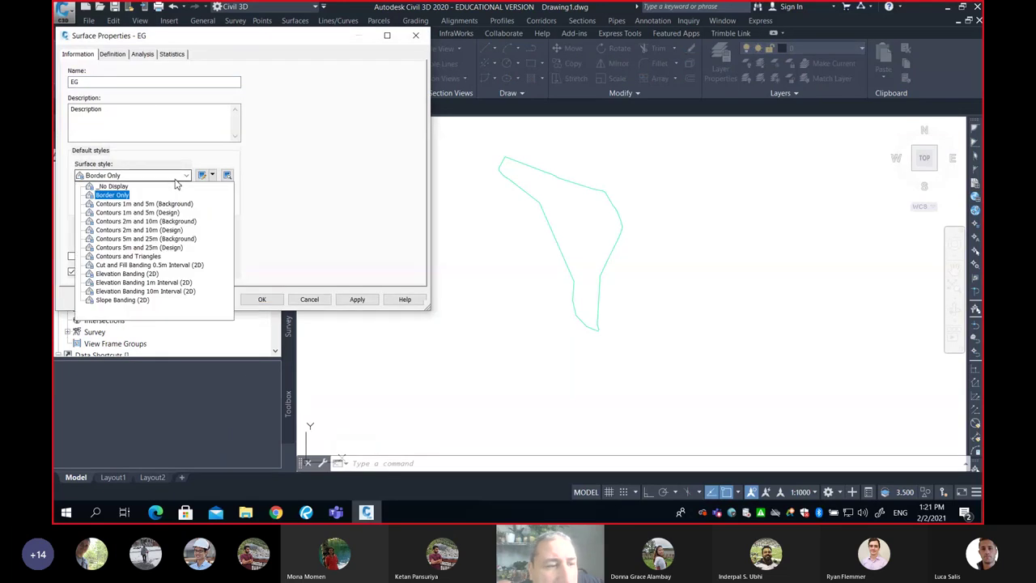
pyautogui.moveTo(217, 35); pyautogui.dragTo(362, 57)
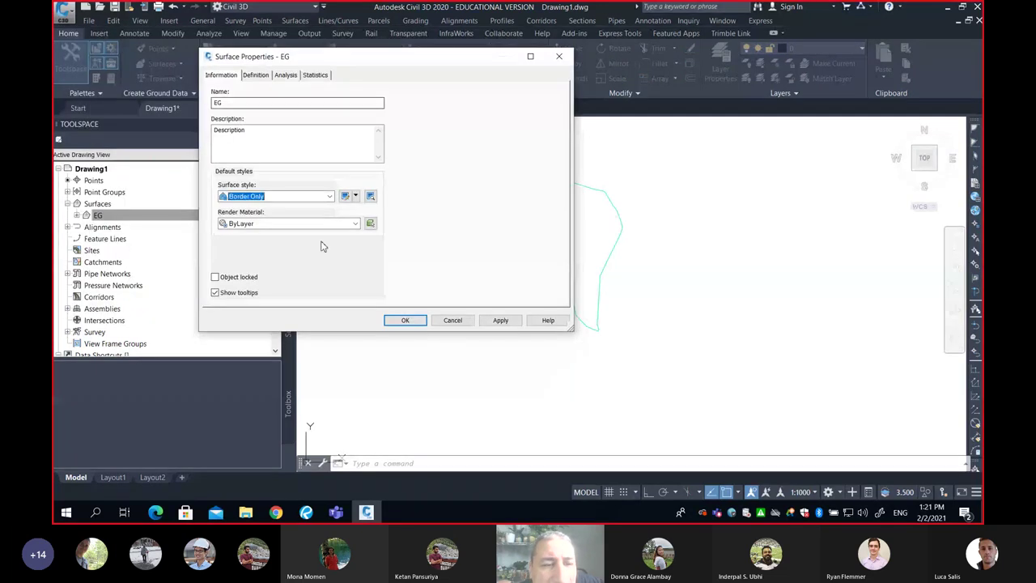
pyautogui.click(330, 198)
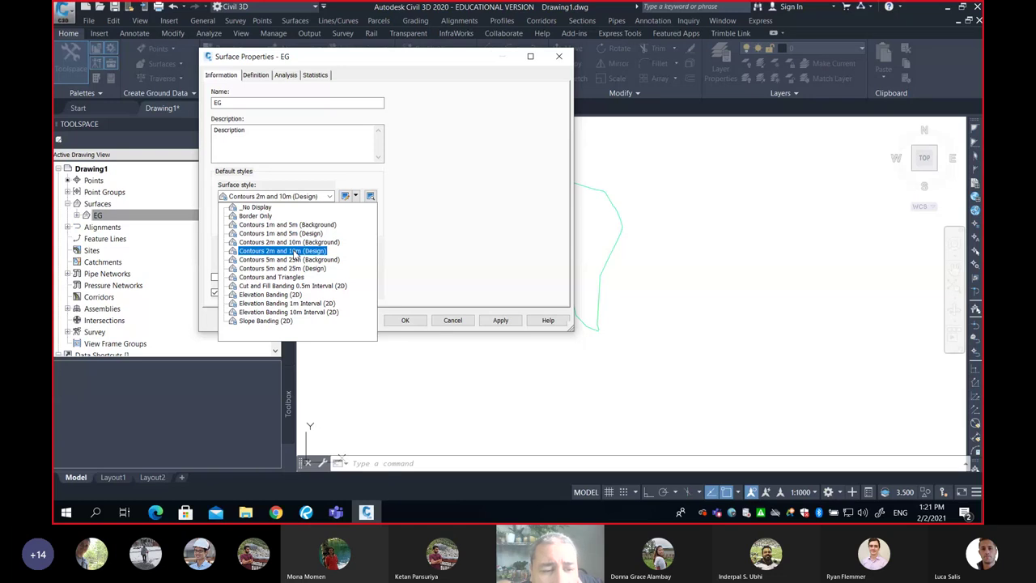
pyautogui.click(295, 252)
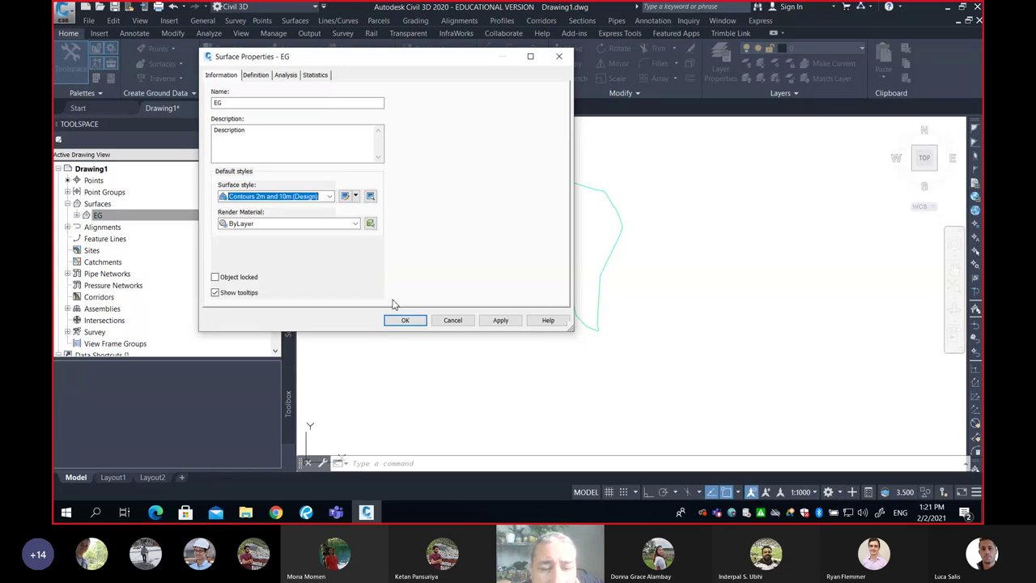
pyautogui.click(500, 319)
pyautogui.moveTo(437, 61)
pyautogui.mouseDown()
pyautogui.moveTo(348, 87)
pyautogui.moveTo(356, 92)
pyautogui.mouseUp()
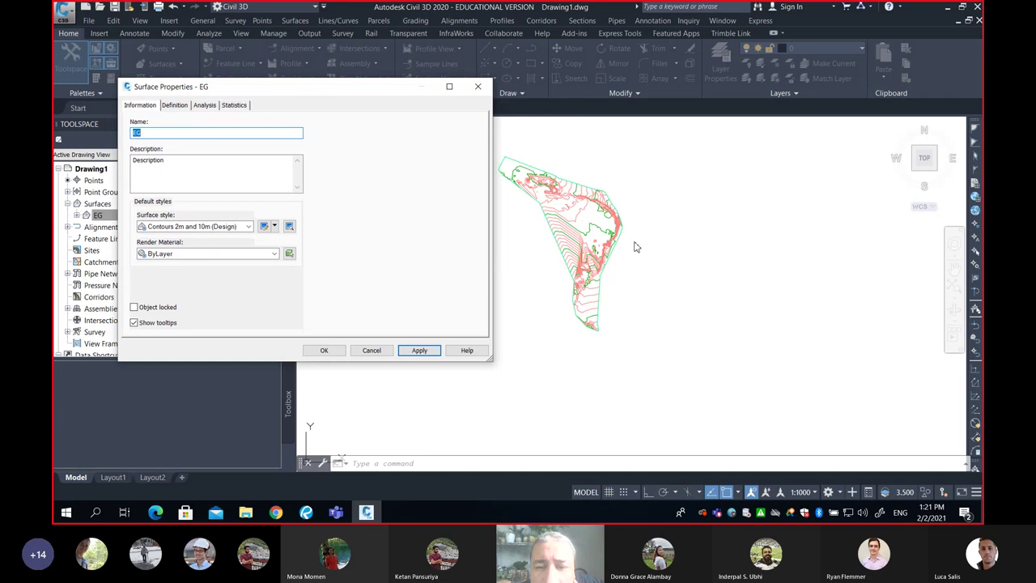
pyautogui.click(371, 349)
# - Reopen the surface properties of EG, set the surface style to Contours 2m and 10m (Background) and apply it
pyautogui.scroll(2, 558, 275)
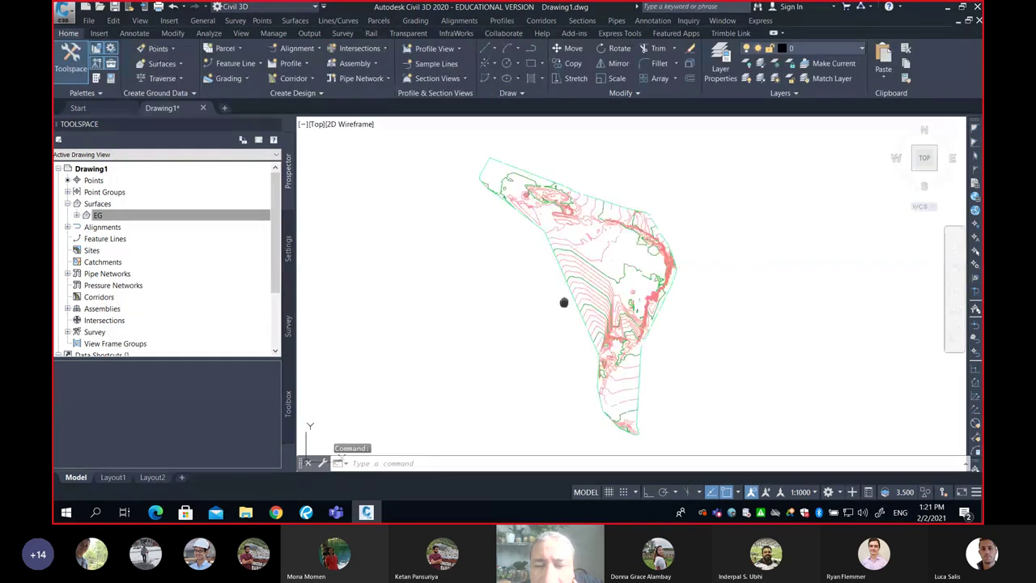
pyautogui.scroll(2, 703, 301)
pyautogui.scroll(2, 696, 298)
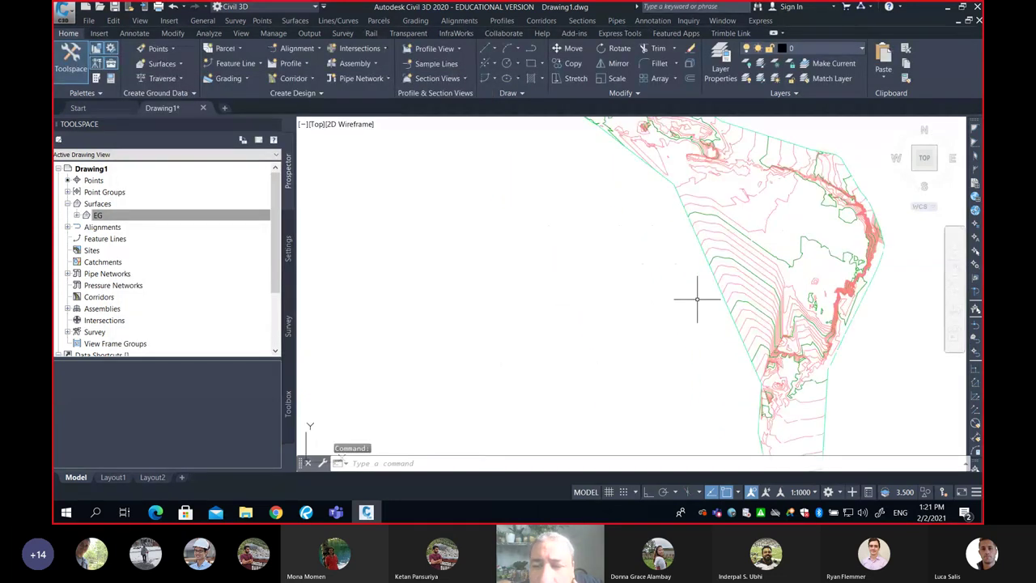
pyautogui.rightClick(97, 215)
pyautogui.click(137, 222)
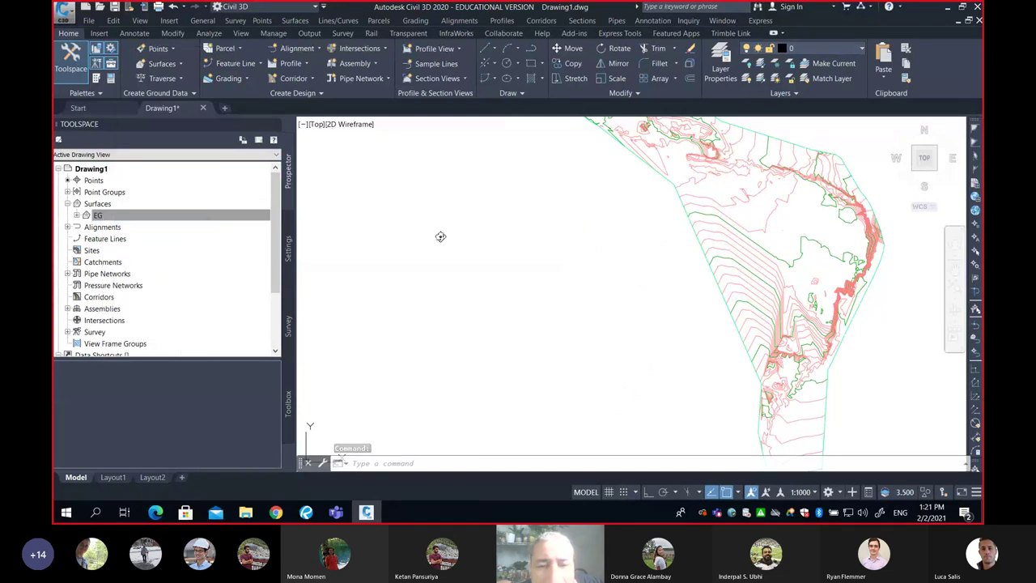
pyautogui.moveTo(378, 91); pyautogui.dragTo(504, 131)
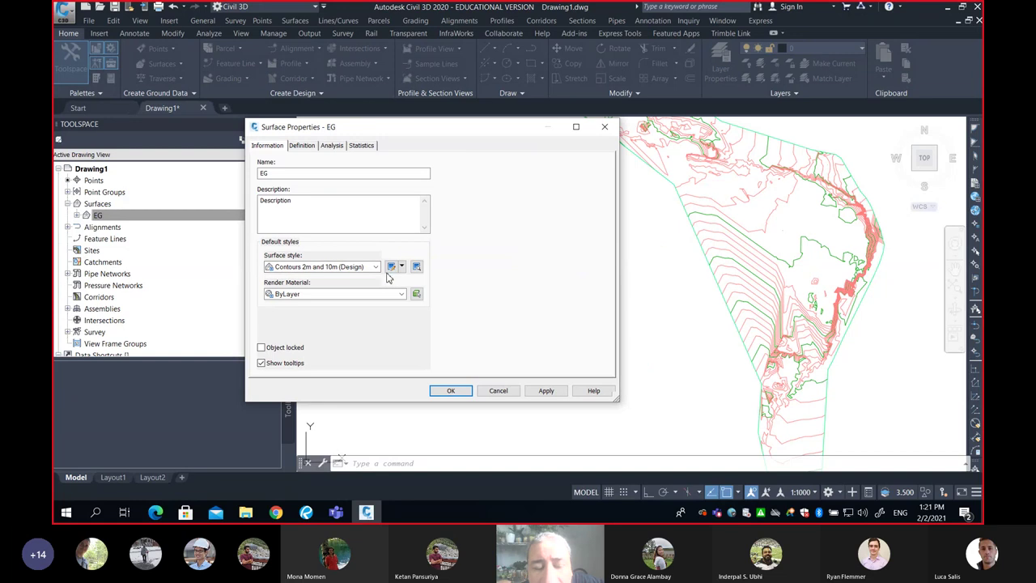
pyautogui.click(375, 267)
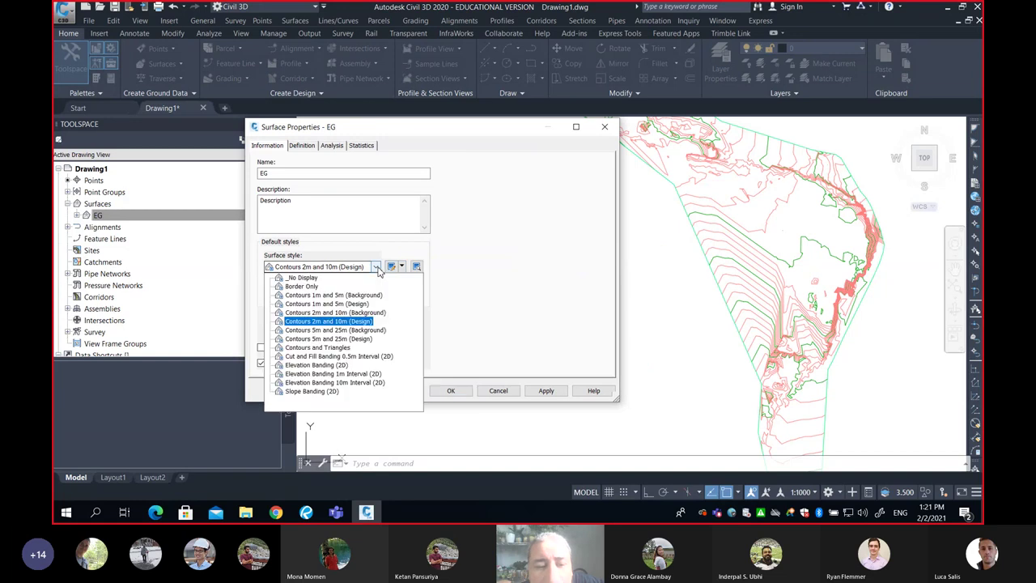
pyautogui.click(360, 315)
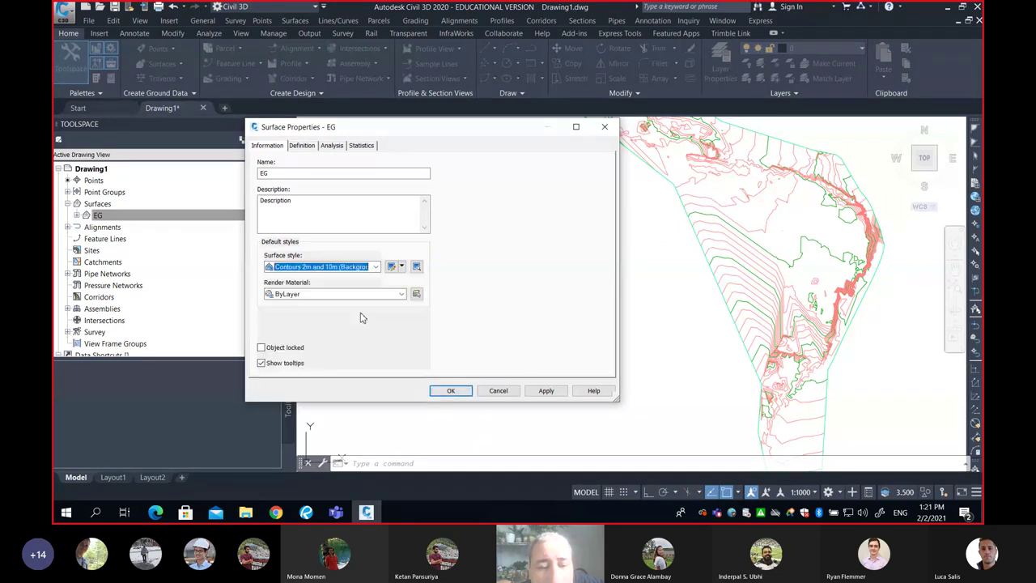
pyautogui.click(546, 391)
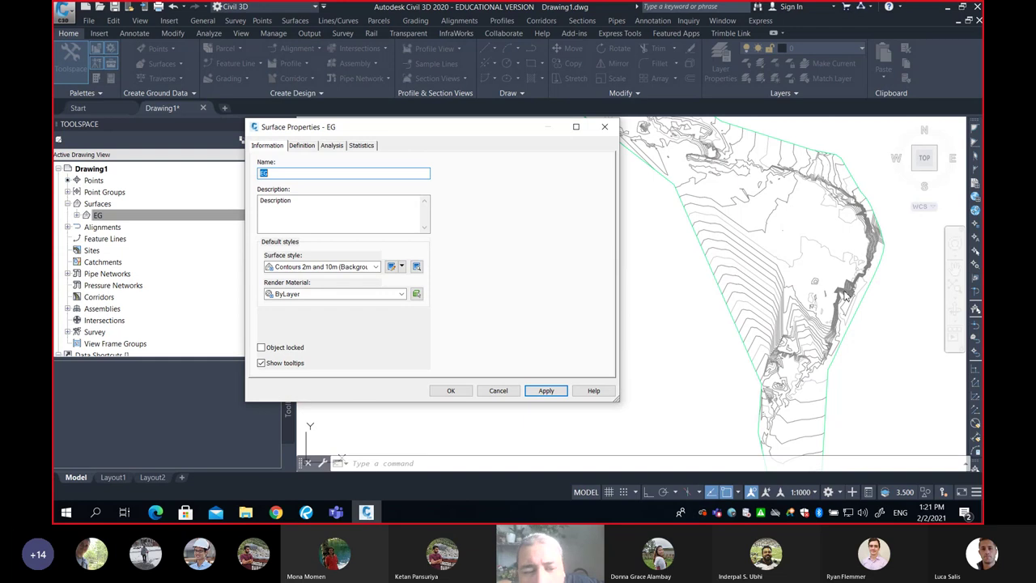
# - Switch the EG surface style back to Contours 2m and 10m (Design) and apply it
pyautogui.click(363, 271)
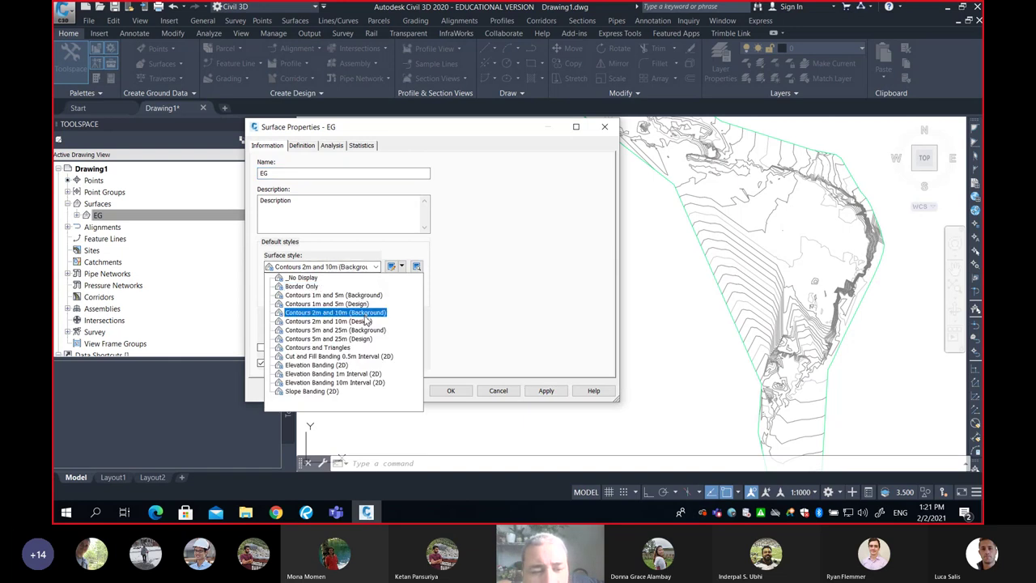
pyautogui.click(368, 325)
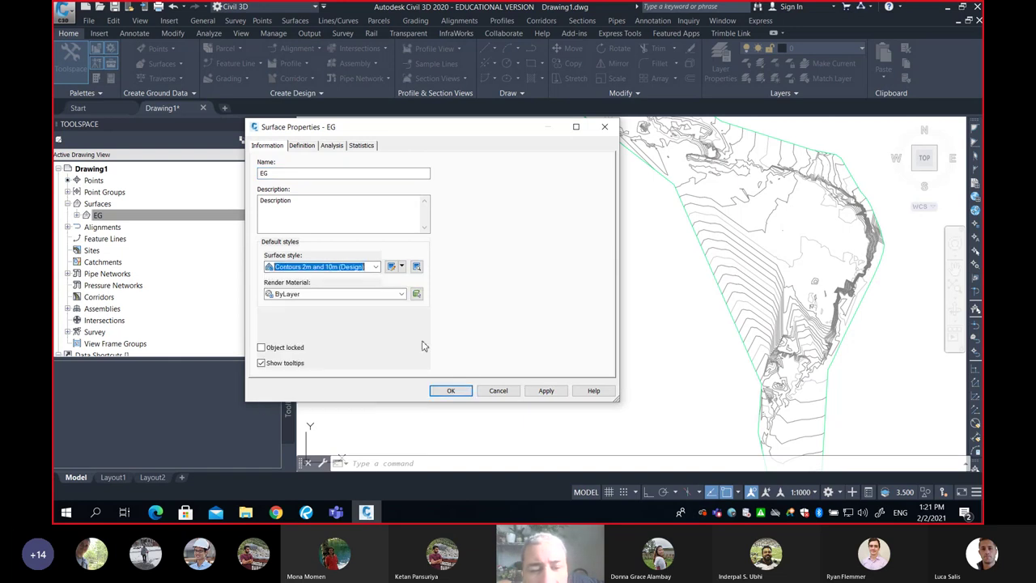
pyautogui.click(547, 391)
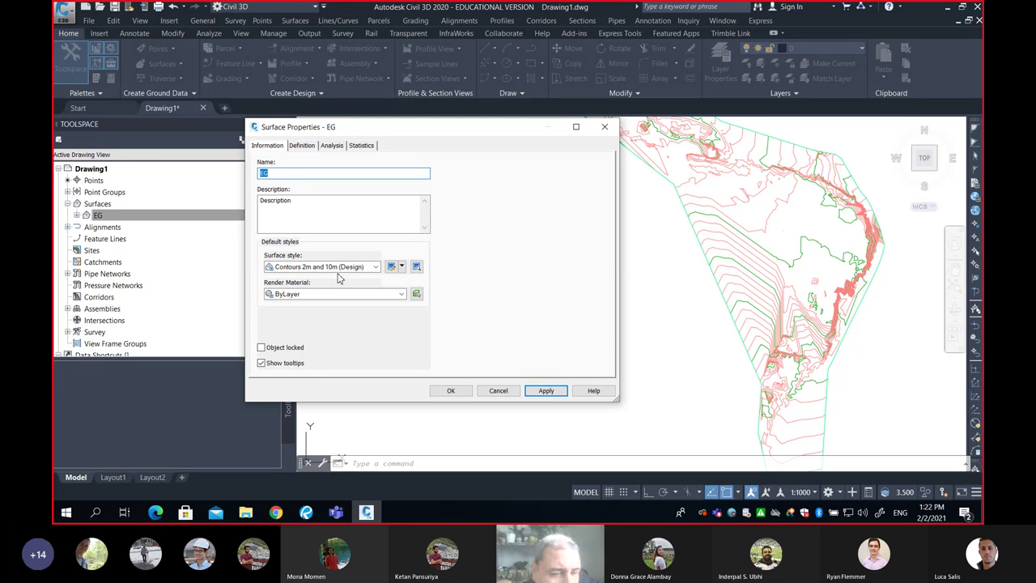
# - Set the EG surface style to Contours 1m and 5m (Design) and apply it
pyautogui.click(376, 267)
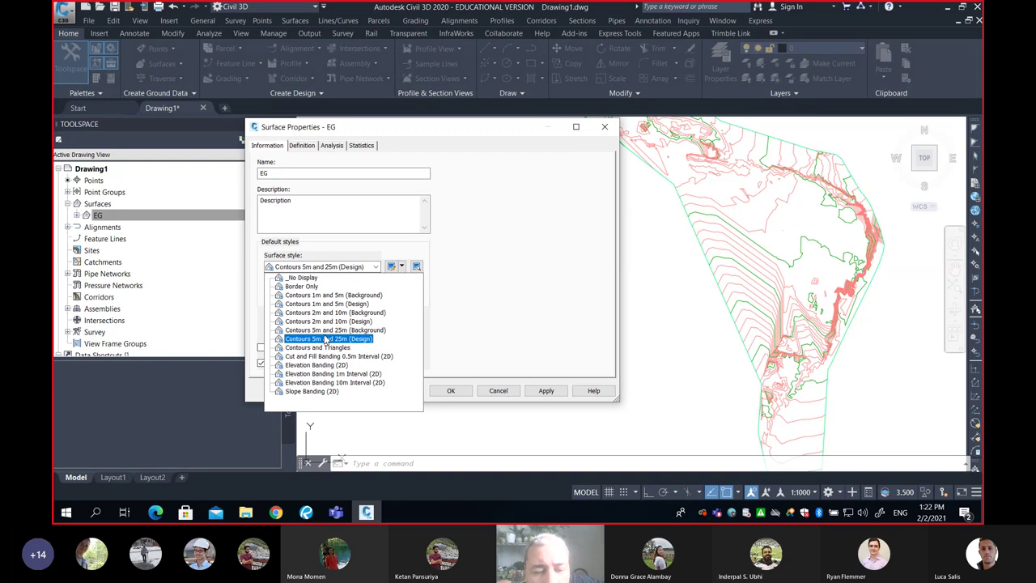
pyautogui.click(353, 306)
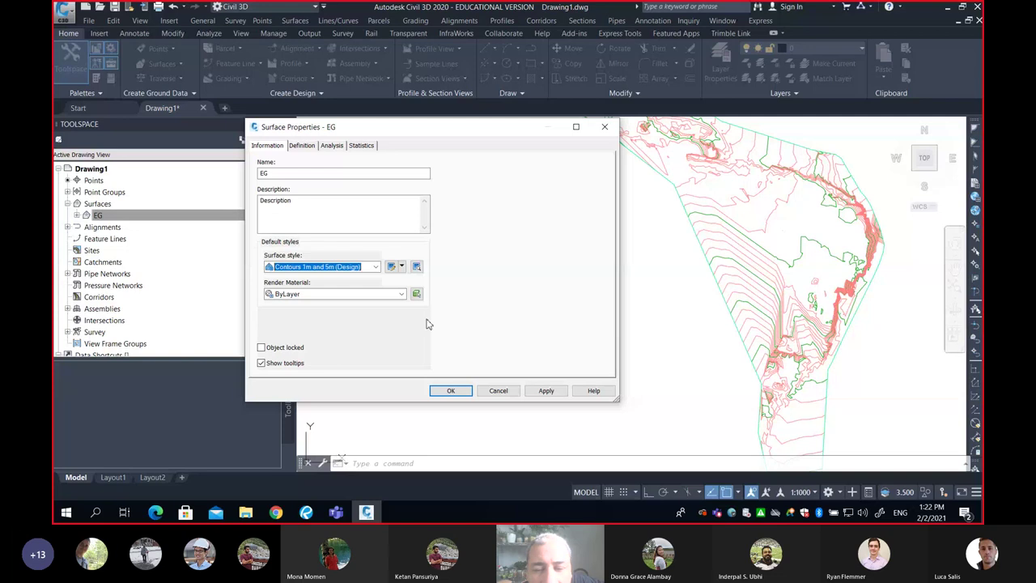
pyautogui.click(546, 391)
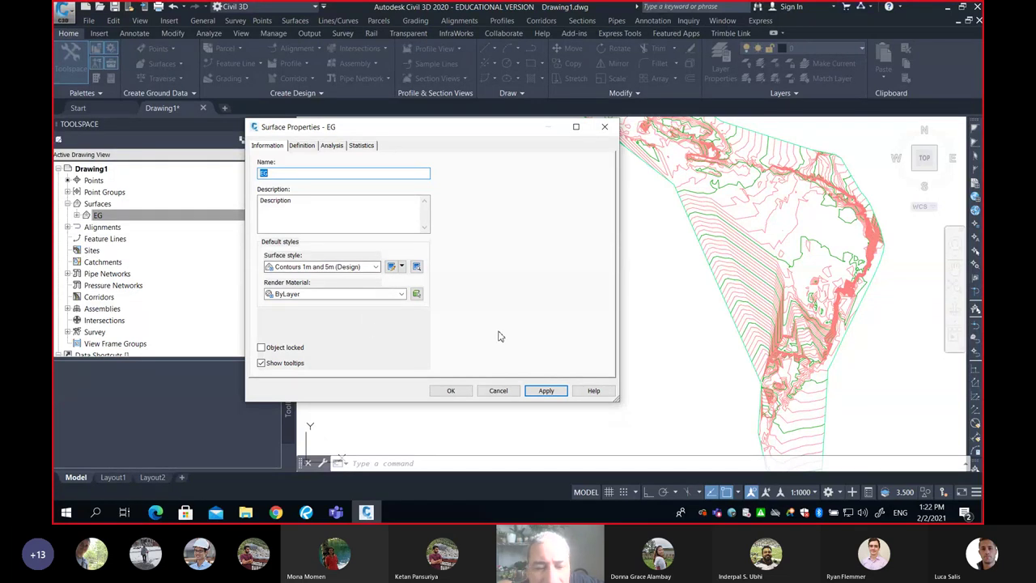
# - Set the EG surface style to Contours and Triangles and close the surface properties
pyautogui.click(359, 267)
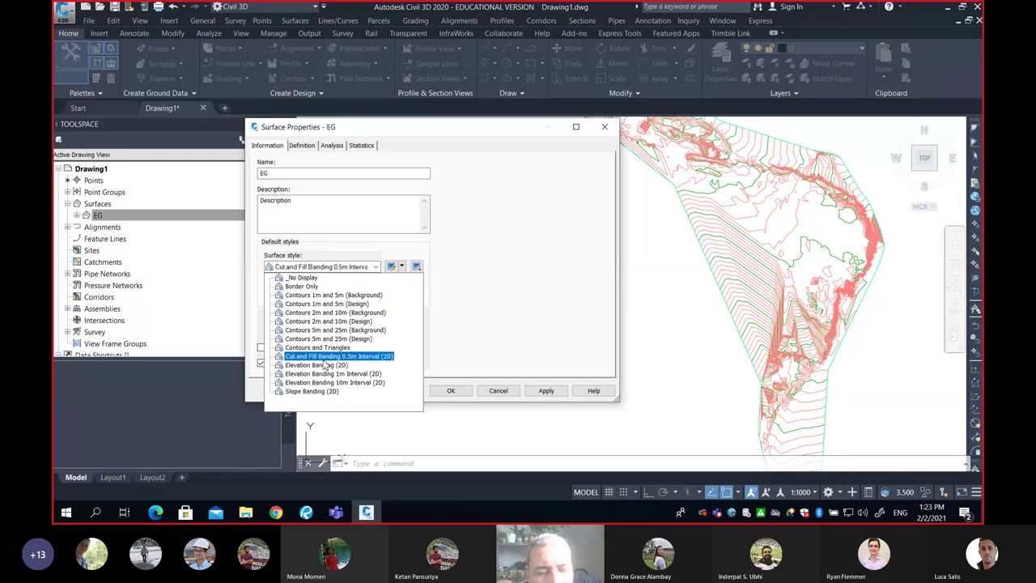
pyautogui.click(330, 349)
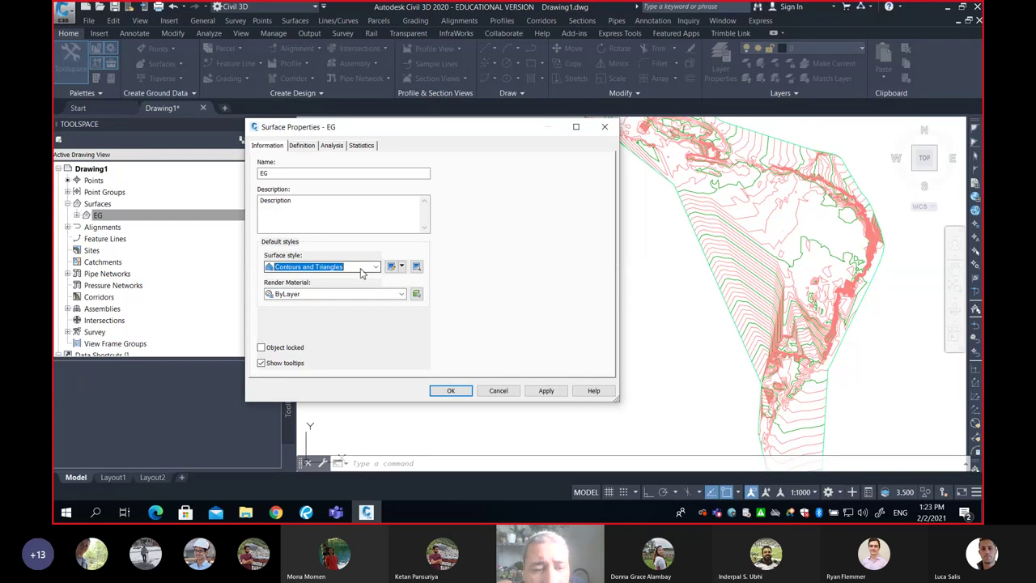
pyautogui.click(462, 392)
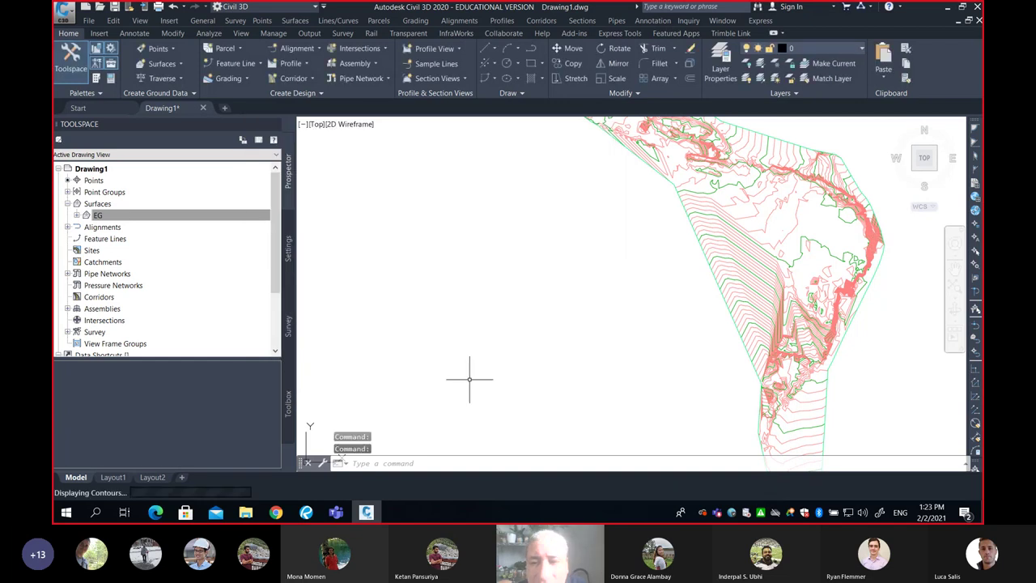
# - Examine the triangles and contours of the EG surface up close along the northern part of the site
pyautogui.keyDown('shift'); pyautogui.moveTo(717, 203); pyautogui.dragTo(615, 304, button='middle'); pyautogui.keyUp('shift')
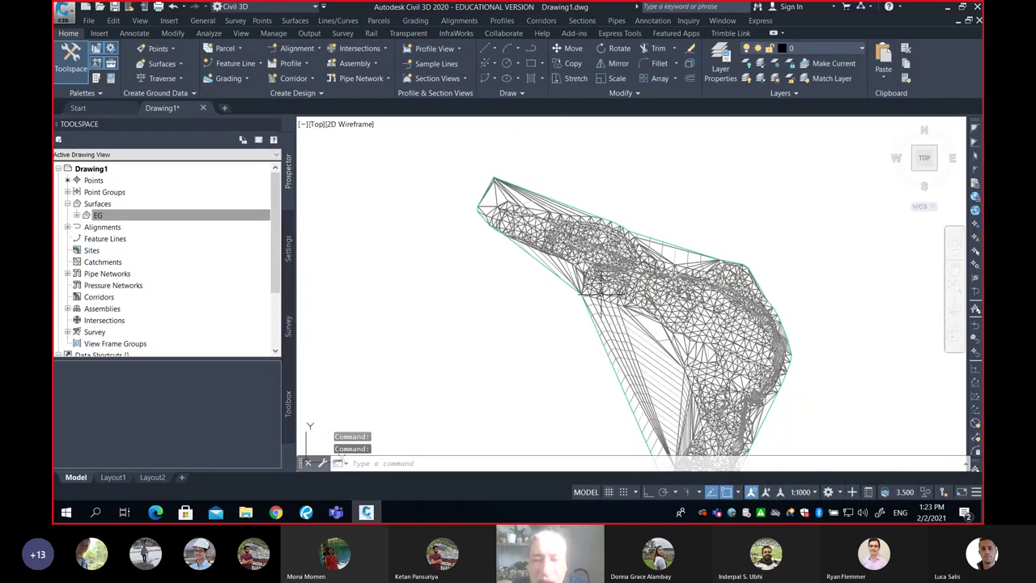
pyautogui.scroll(5, 561, 235)
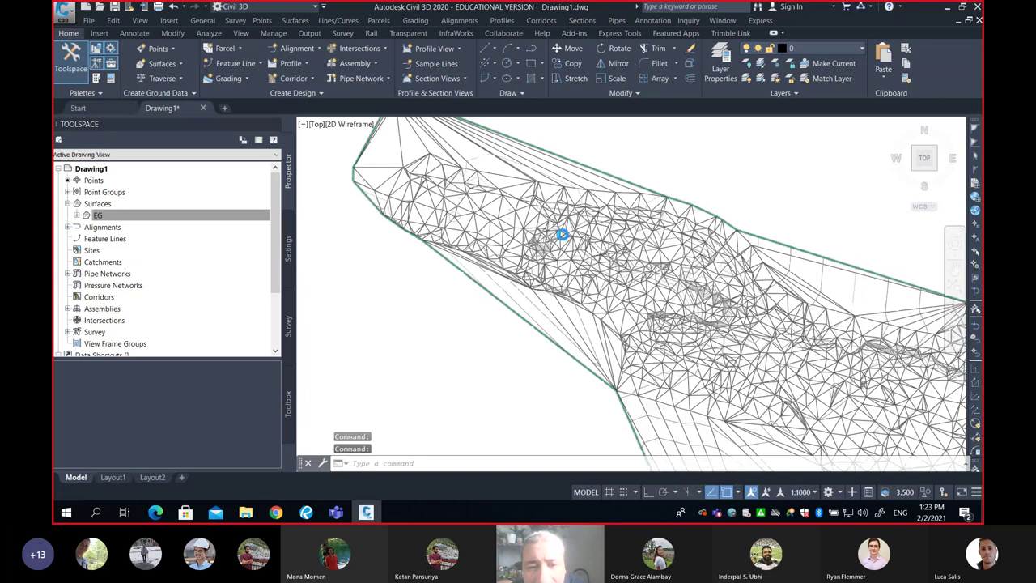
pyautogui.scroll(2, 562, 234)
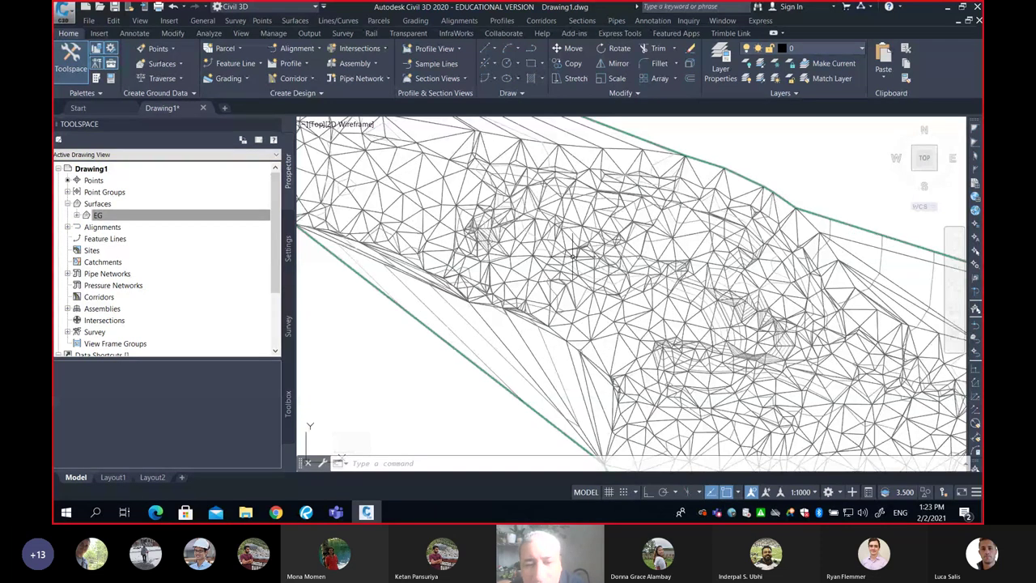
pyautogui.keyDown('shift'); pyautogui.moveTo(711, 288); pyautogui.dragTo(605, 214, button='middle'); pyautogui.keyUp('shift')
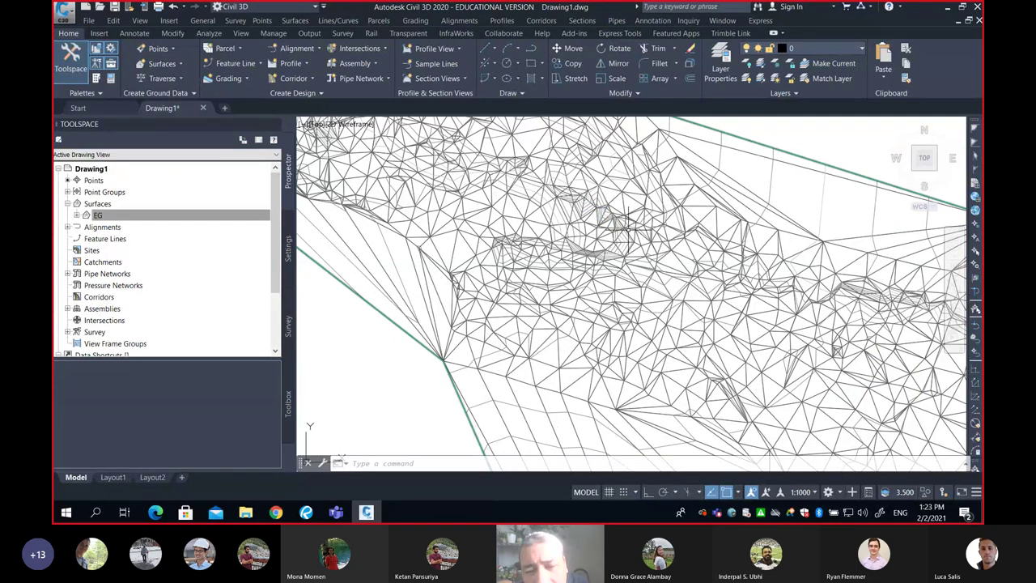
pyautogui.moveTo(629, 225)
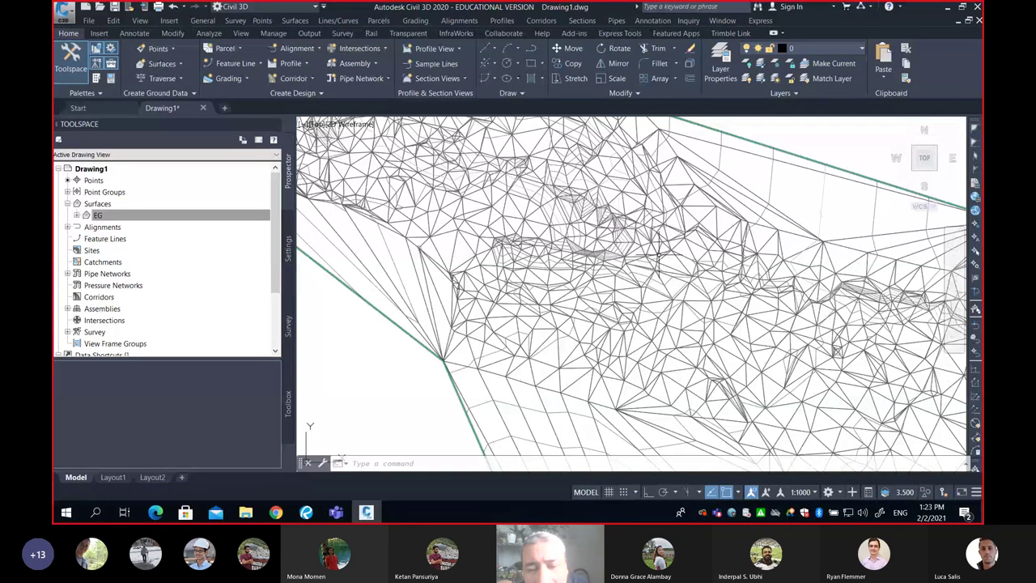
pyautogui.moveTo(658, 256)
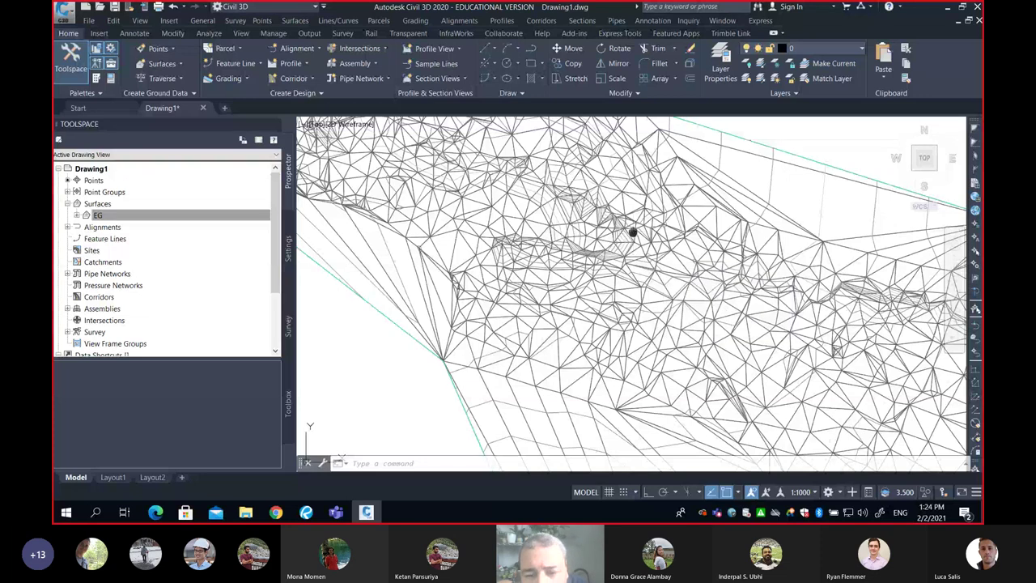
pyautogui.moveTo(631, 233); pyautogui.dragTo(700, 309, button='middle')
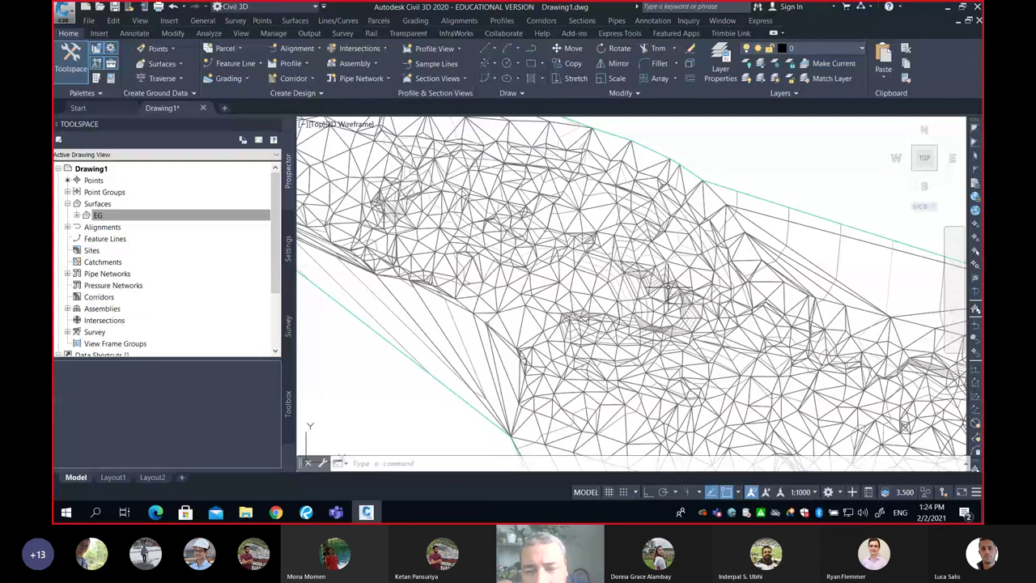
pyautogui.scroll(3, 667, 286)
pyautogui.scroll(1, 684, 267)
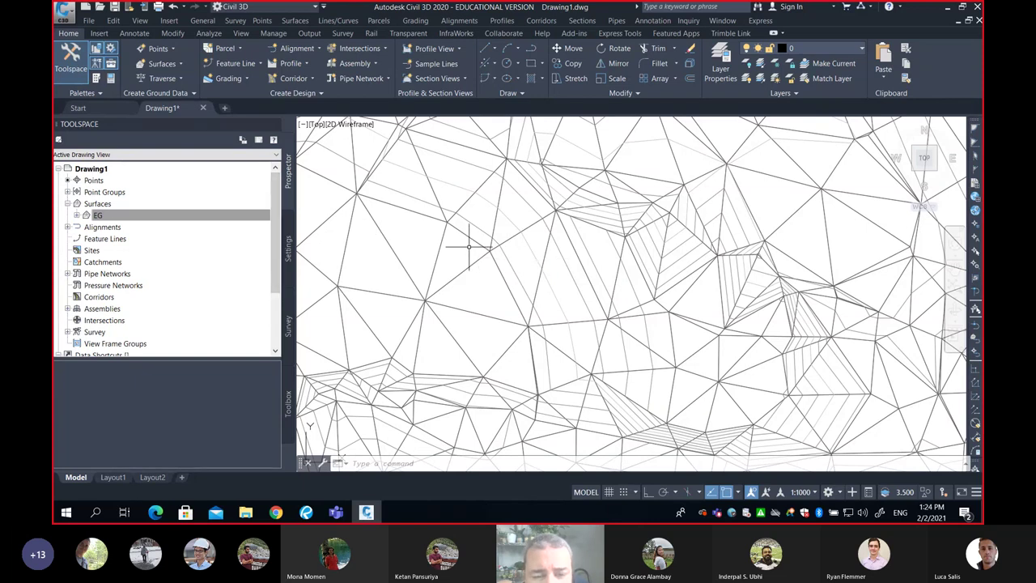
# - Reopen the surface properties of EG and create a copy of the Contours and Triangles surface style
pyautogui.click(182, 215)
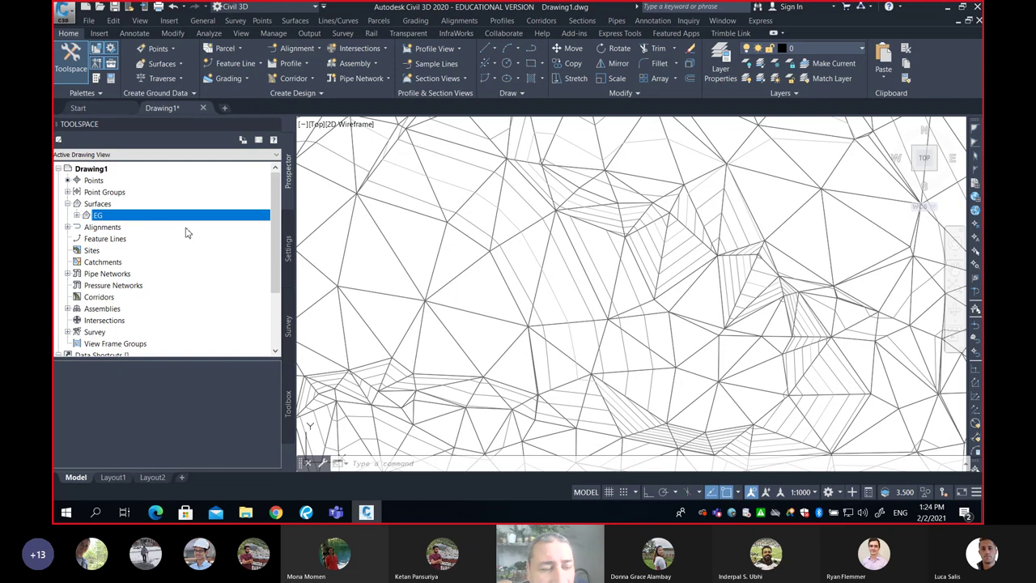
pyautogui.click(101, 215)
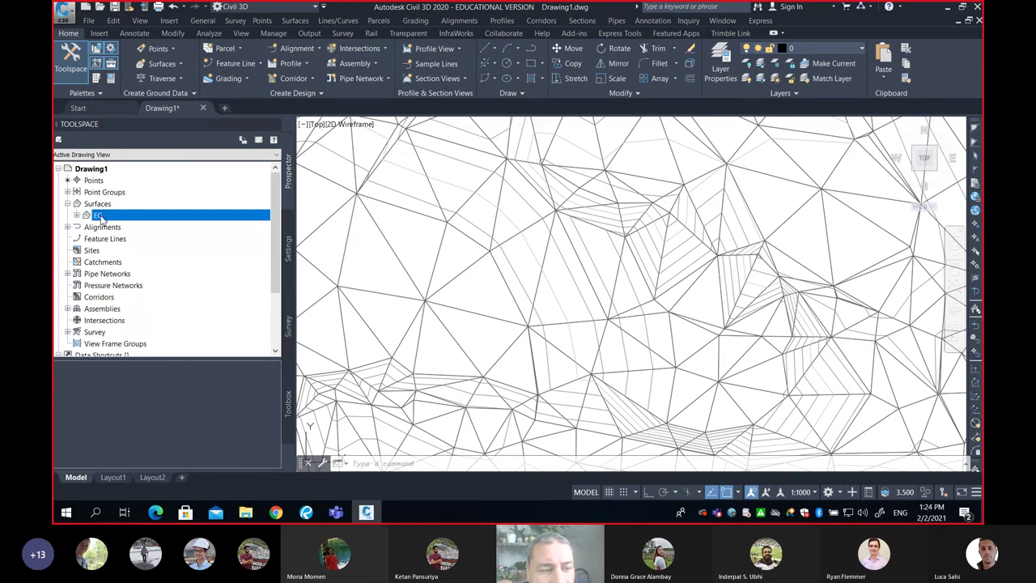
pyautogui.rightClick(102, 220)
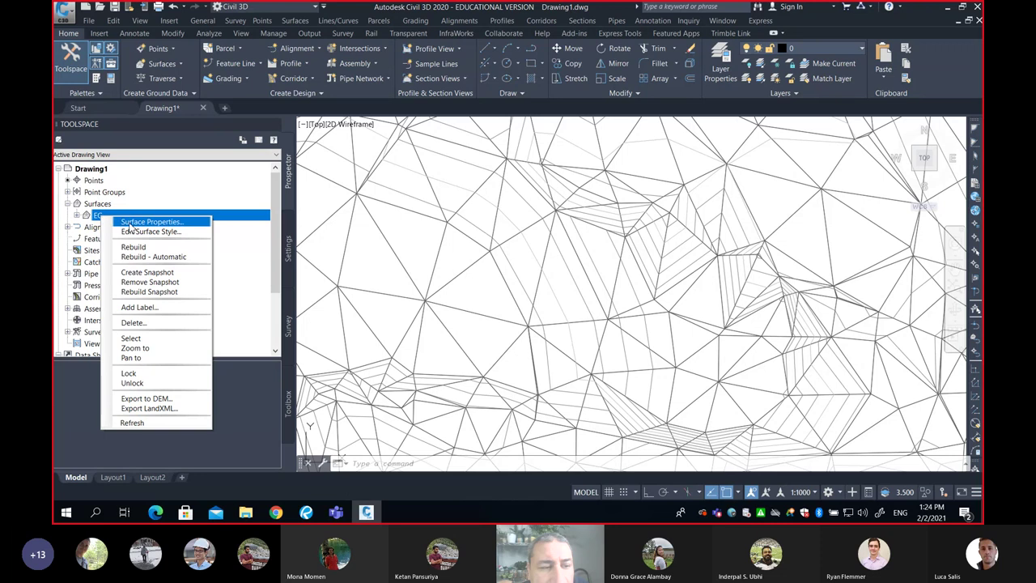
pyautogui.click(129, 224)
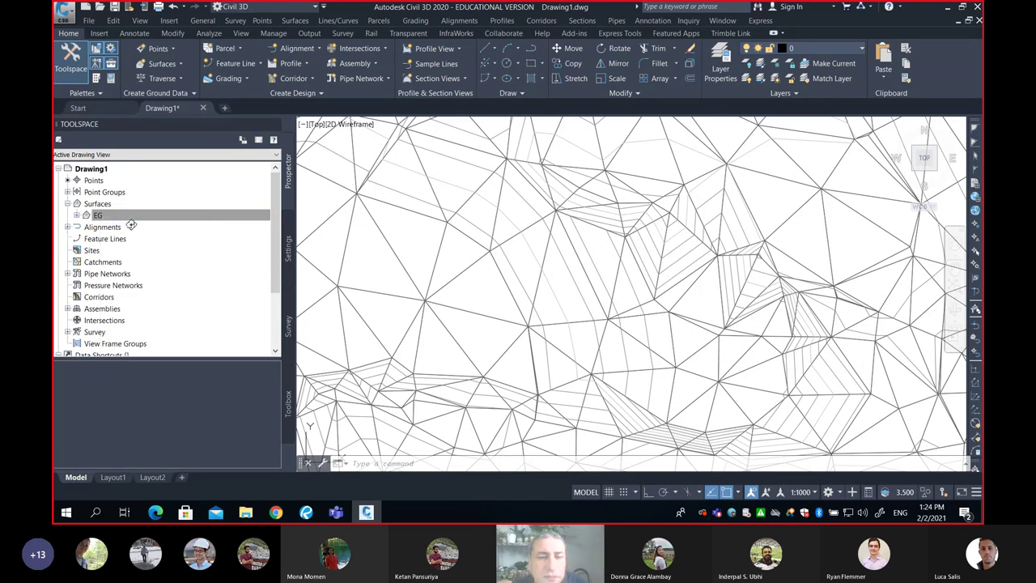
pyautogui.click(375, 268)
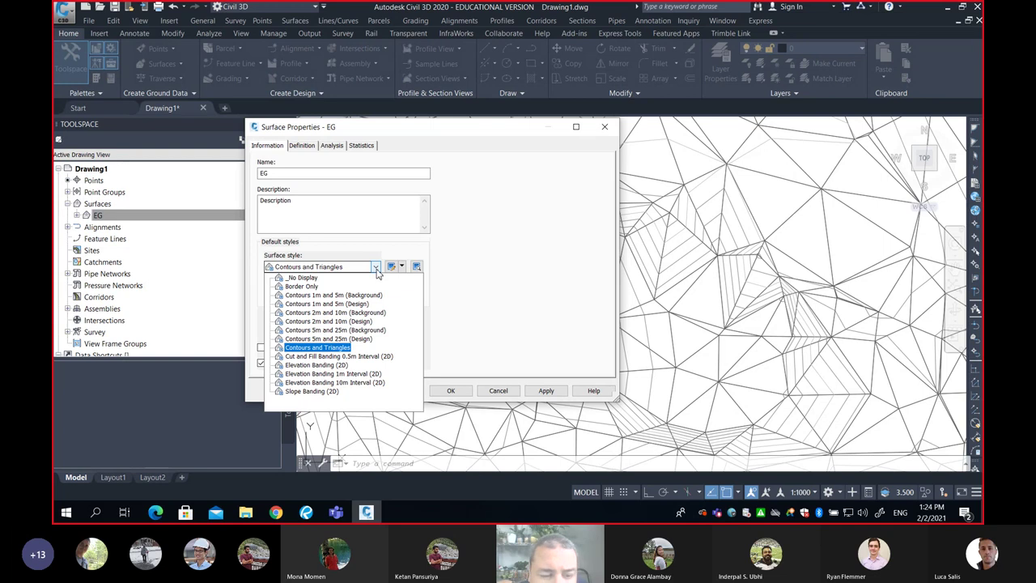
pyautogui.click(340, 348)
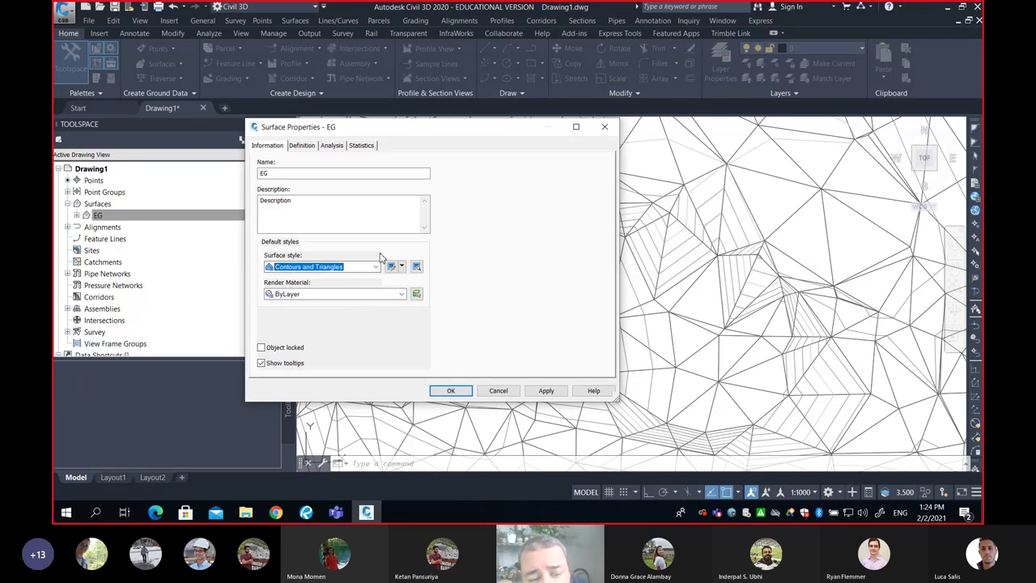
pyautogui.click(402, 267)
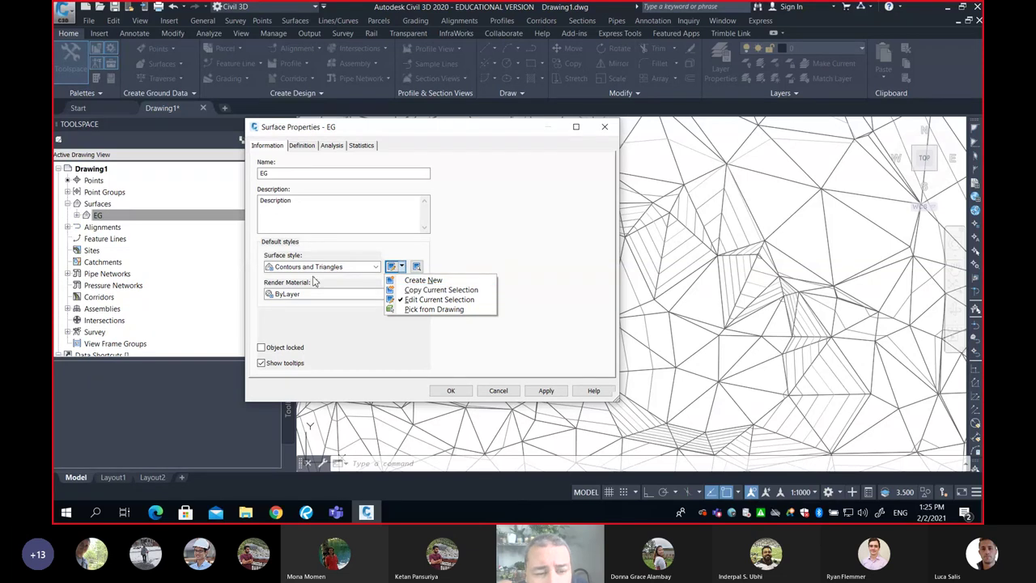
pyautogui.click(438, 291)
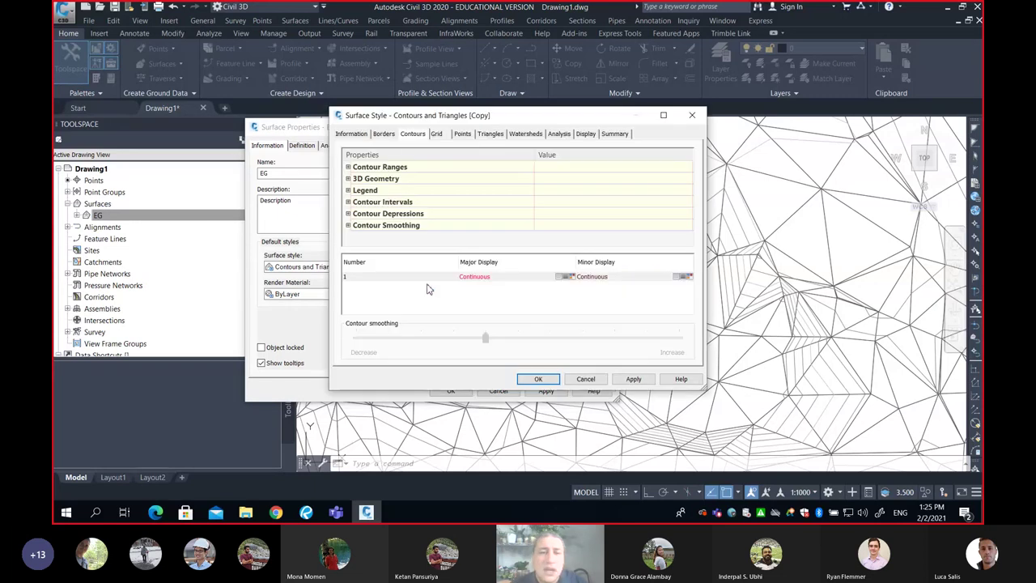
# - Rename the copied surface style as Triangles
pyautogui.moveTo(478, 119); pyautogui.dragTo(445, 73)
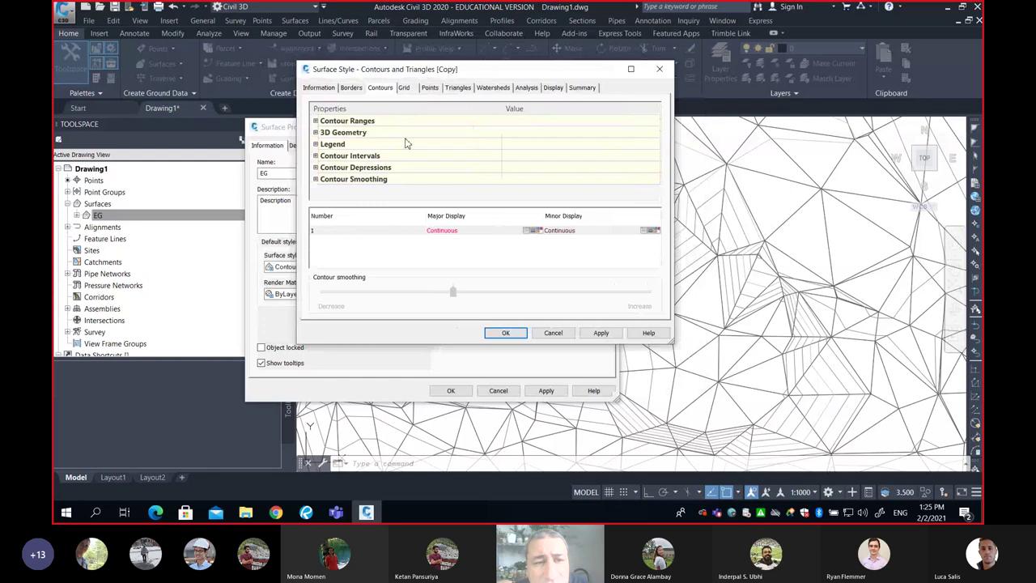
pyautogui.click(405, 89)
pyautogui.click(427, 89)
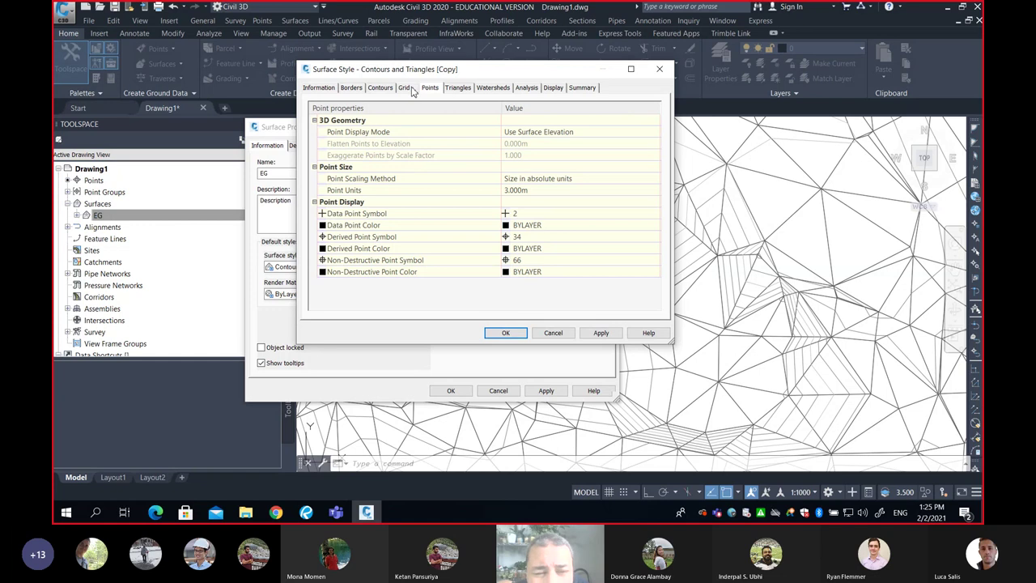
pyautogui.click(322, 89)
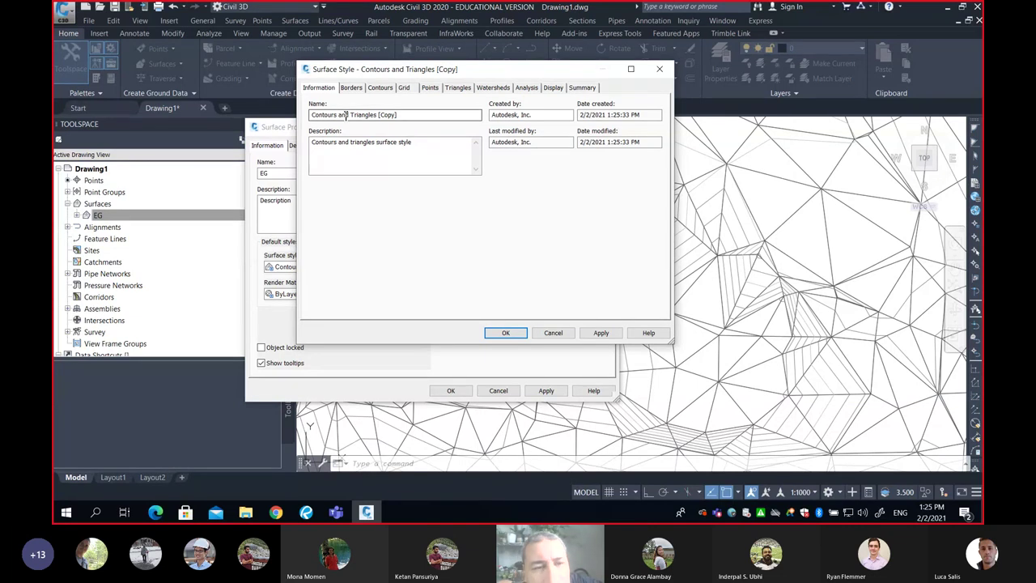
pyautogui.moveTo(348, 115)
pyautogui.mouseDown()
pyautogui.moveTo(307, 118)
pyautogui.moveTo(362, 117)
pyautogui.mouseUp()
pyautogui.press('BackSpace')
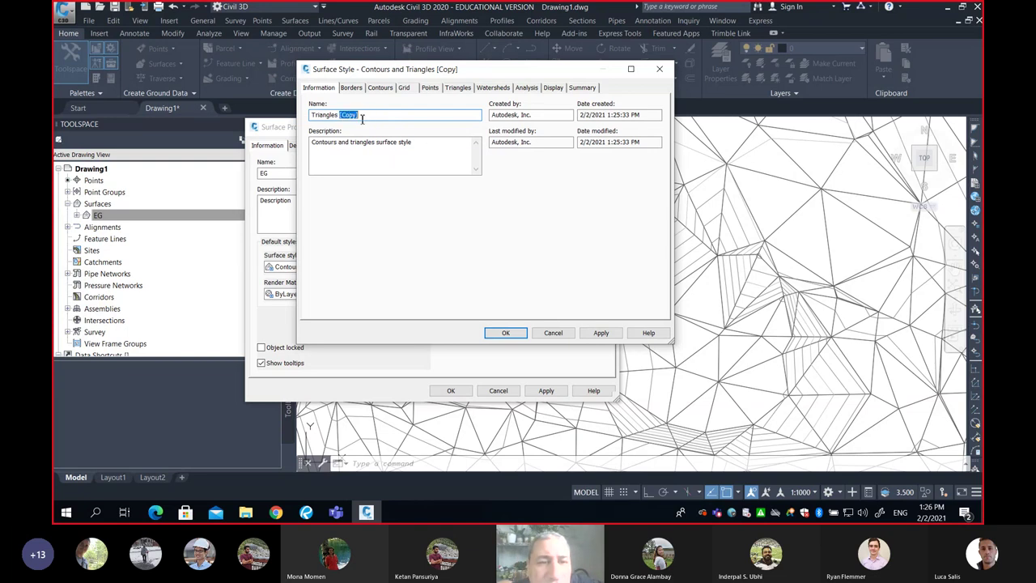
pyautogui.press('BackSpace')
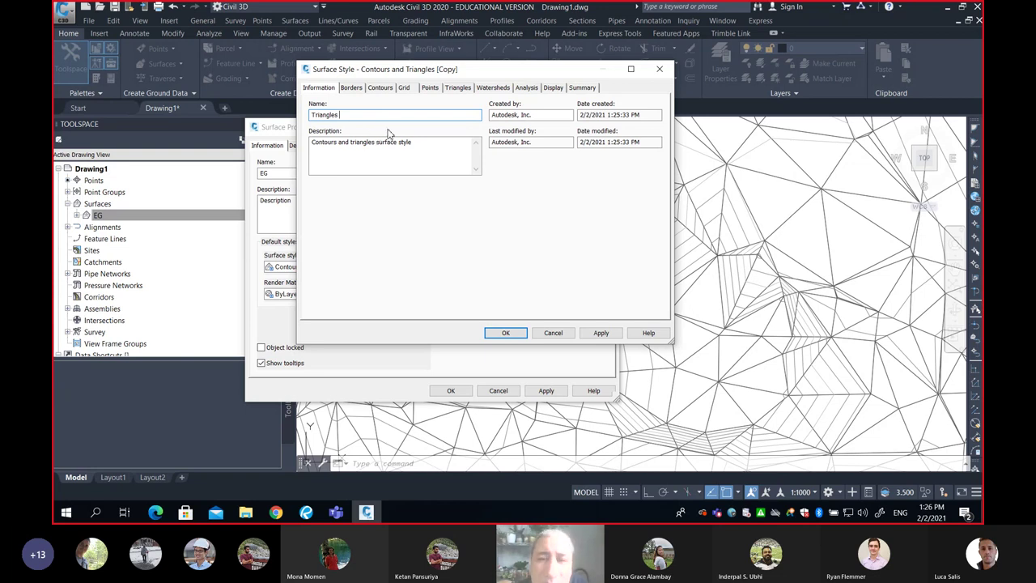
# - Turn off the Major Contour and Minor Contour components in the Triangles style's plan display and accept the style
pyautogui.click(554, 88)
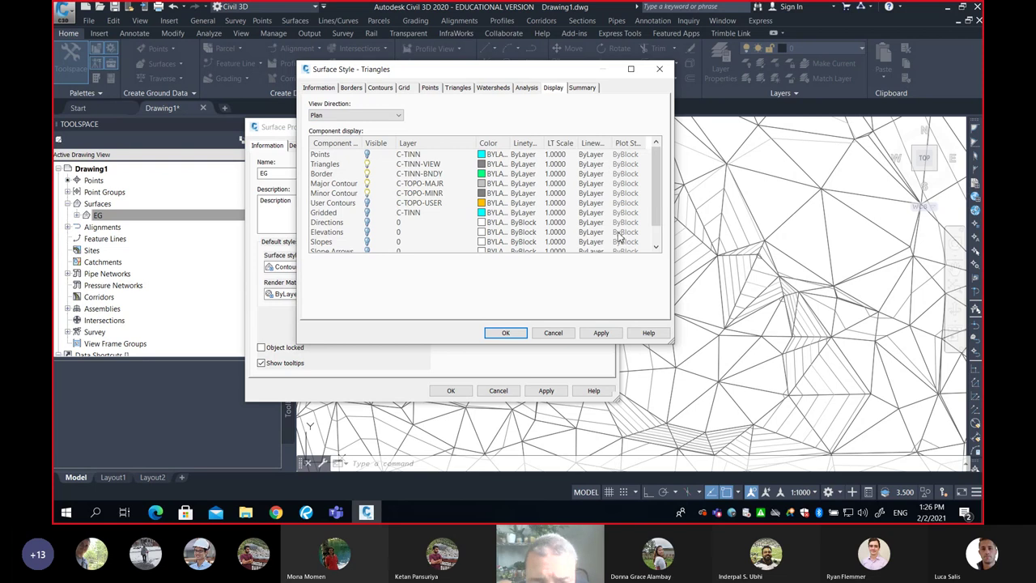
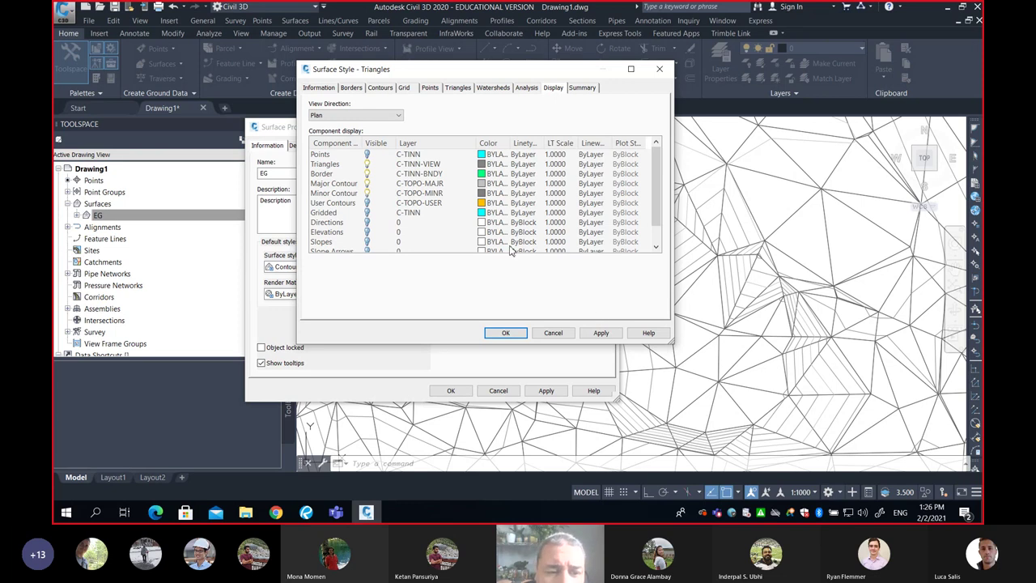
pyautogui.click(368, 184)
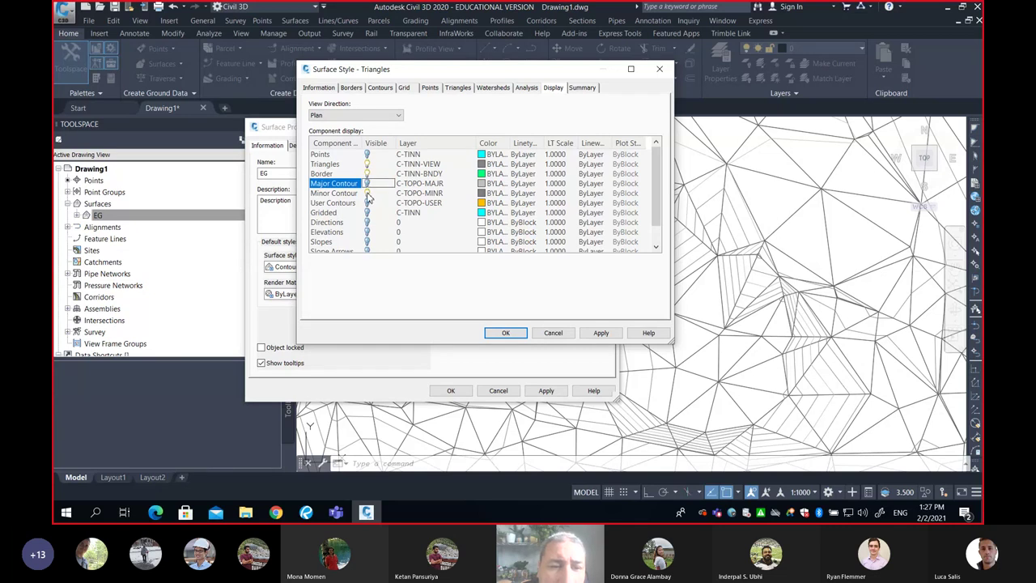
pyautogui.click(367, 194)
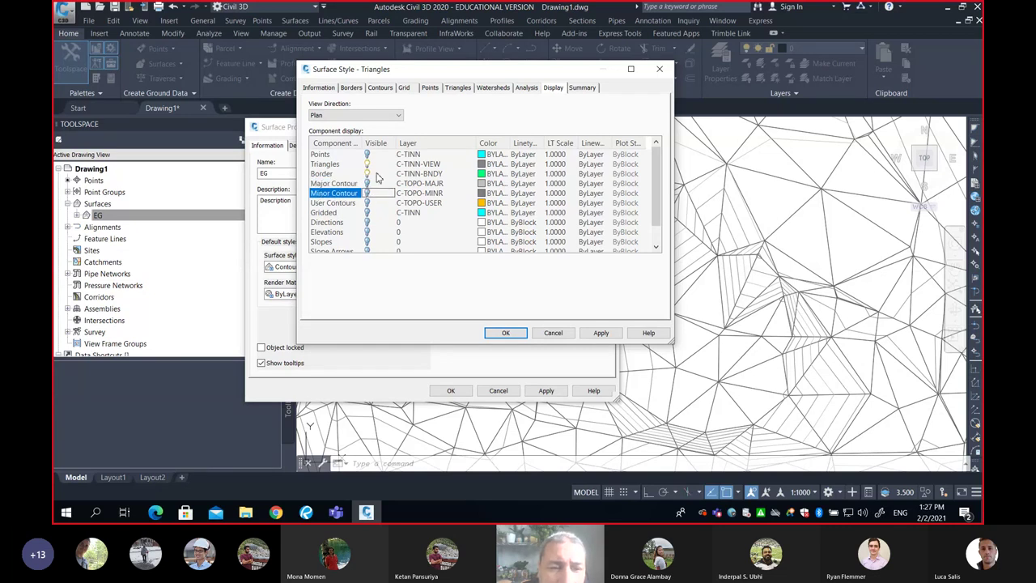
pyautogui.click(325, 165)
pyautogui.click(325, 176)
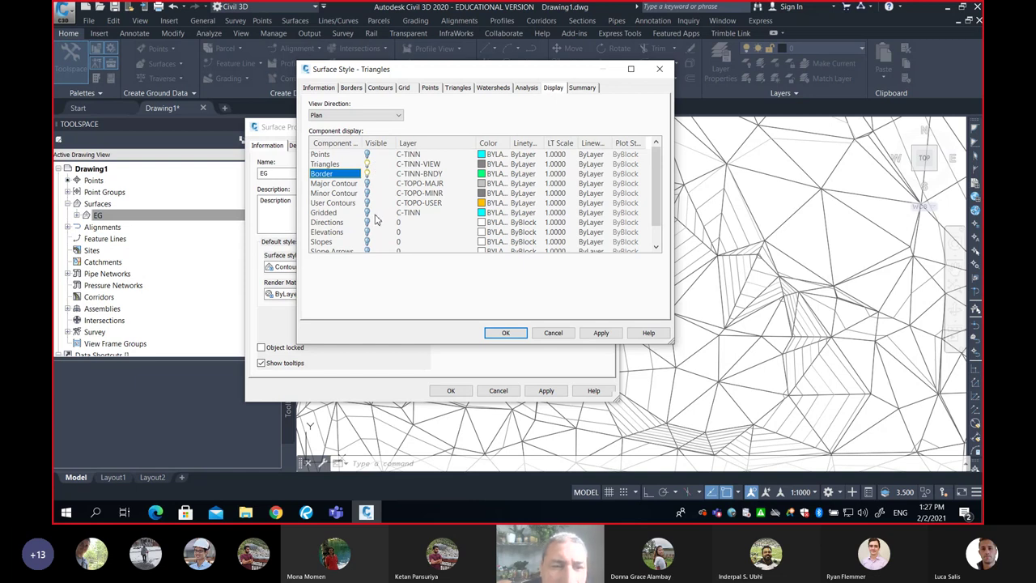
pyautogui.click(320, 165)
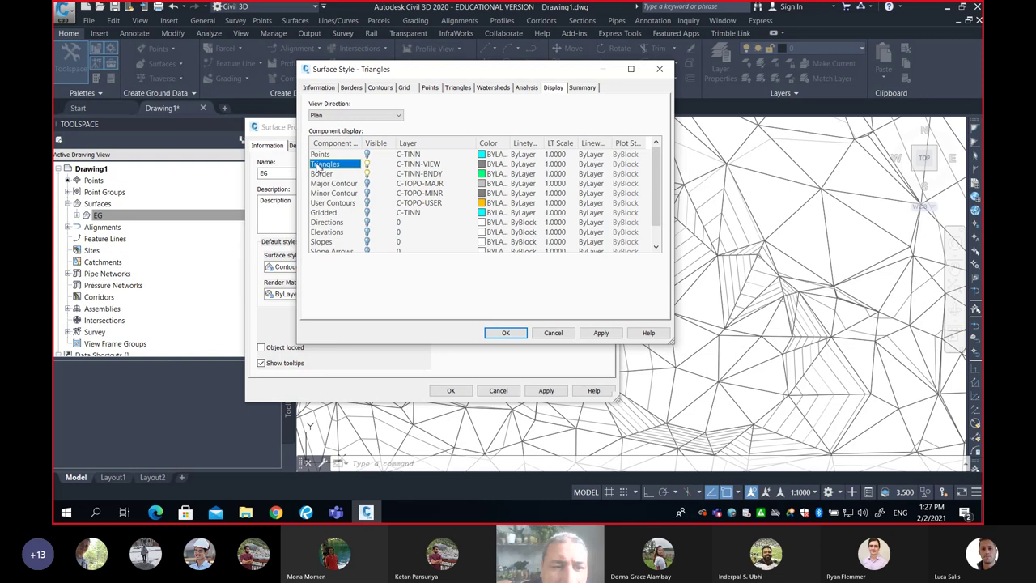
pyautogui.click(322, 173)
pyautogui.click(507, 332)
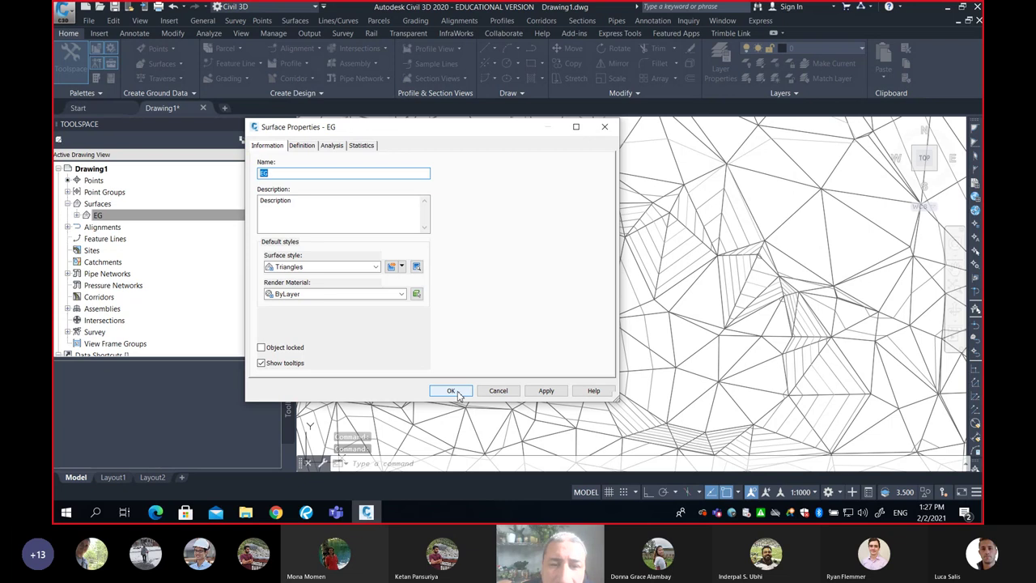
# - Apply the Triangles style to the EG surface, close its properties and inspect the triangulation
pyautogui.moveTo(453, 129)
pyautogui.mouseDown()
pyautogui.moveTo(287, 83)
pyautogui.moveTo(232, 32)
pyautogui.moveTo(253, 36)
pyautogui.moveTo(241, 34)
pyautogui.mouseUp()
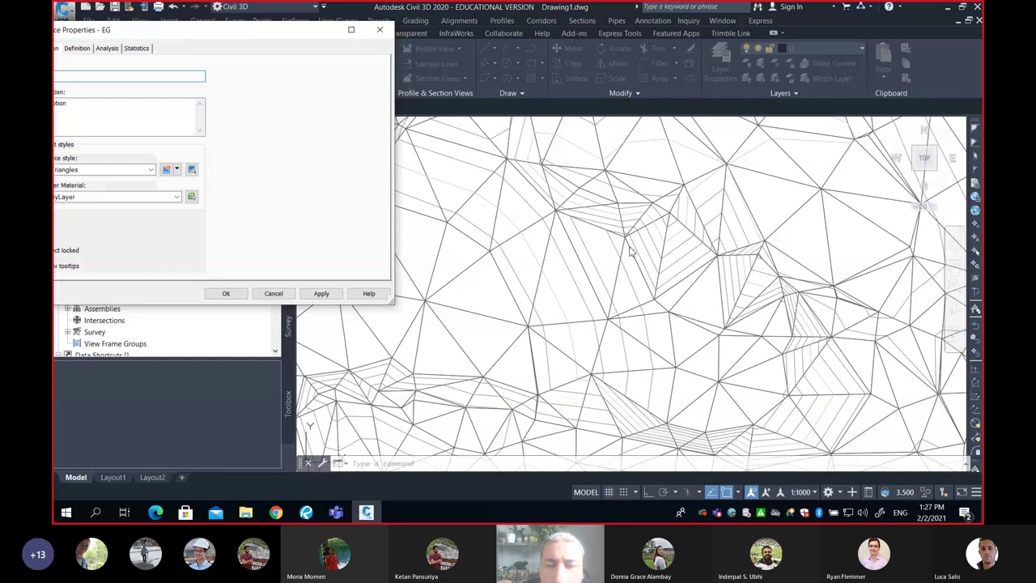
pyautogui.click(320, 294)
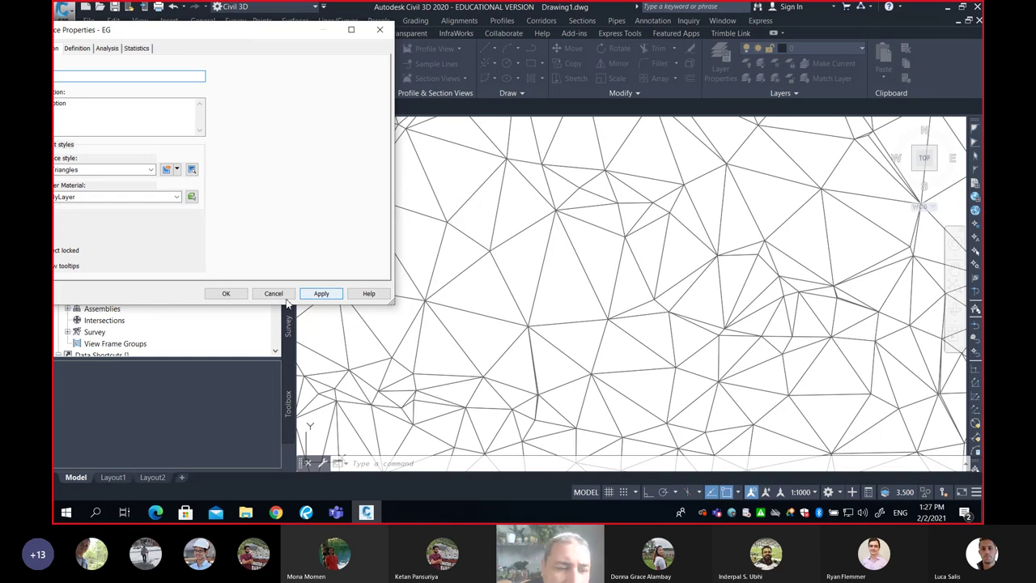
pyautogui.click(227, 294)
pyautogui.scroll(-3, 538, 260)
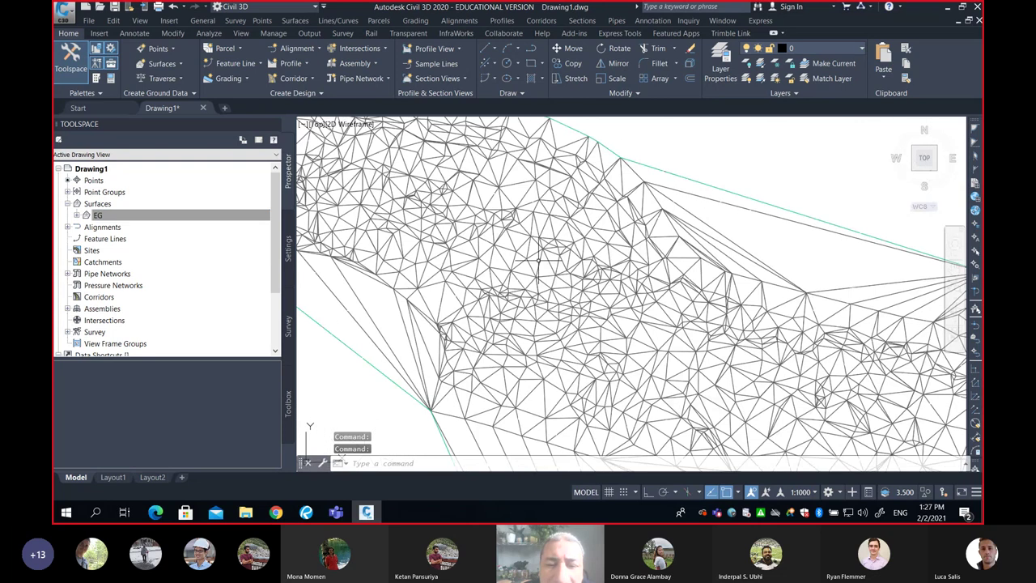
pyautogui.moveTo(539, 260)
pyautogui.mouseDown(button='middle')
pyautogui.moveTo(498, 208)
pyautogui.moveTo(407, 176)
pyautogui.mouseUp(button='middle')
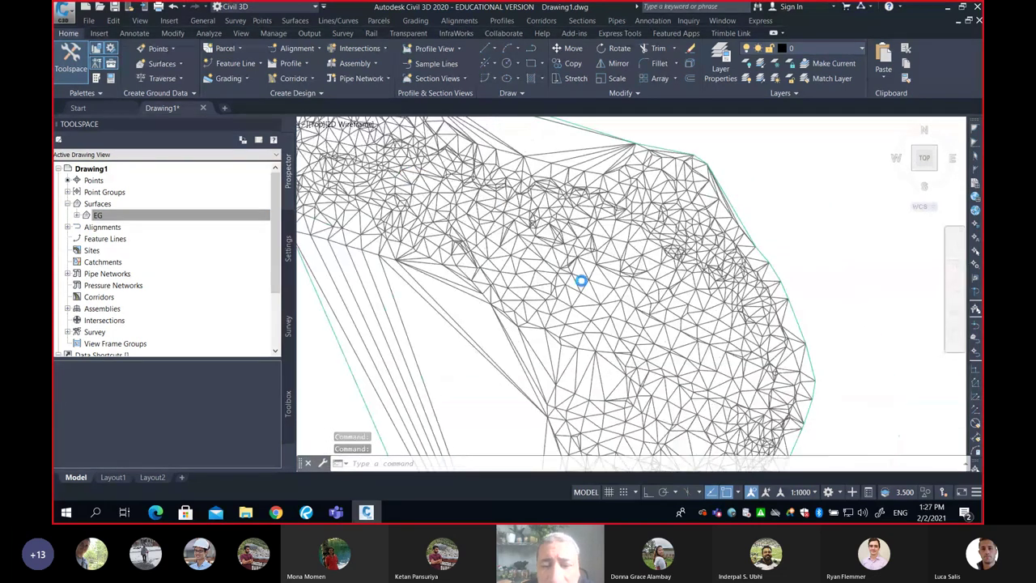
# - Examine the EG surface's triangulation in plan, both the dense inner mesh and the long triangles along the outer border
pyautogui.scroll(2, 581, 281)
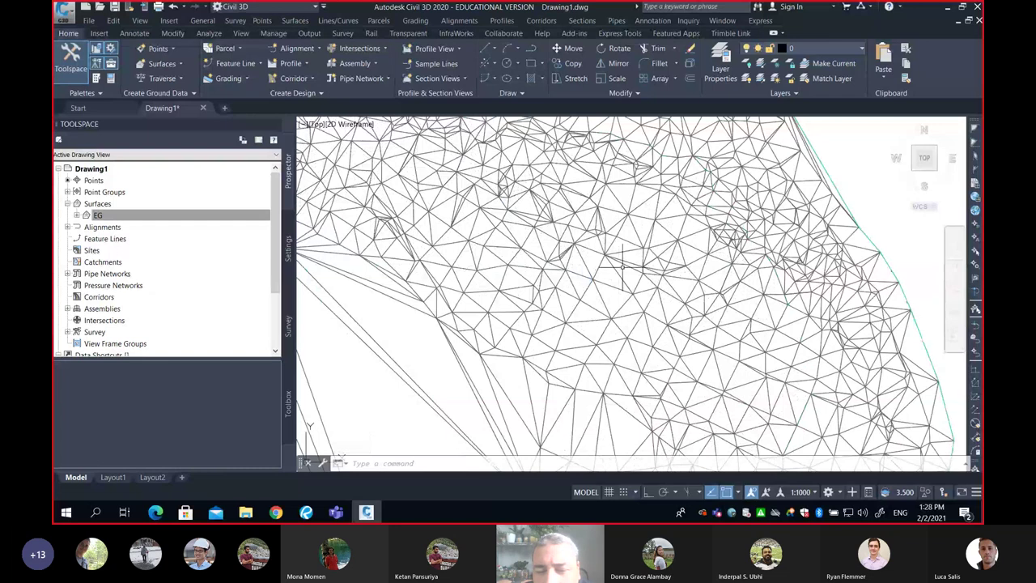
pyautogui.moveTo(622, 264); pyautogui.dragTo(638, 275, button='middle')
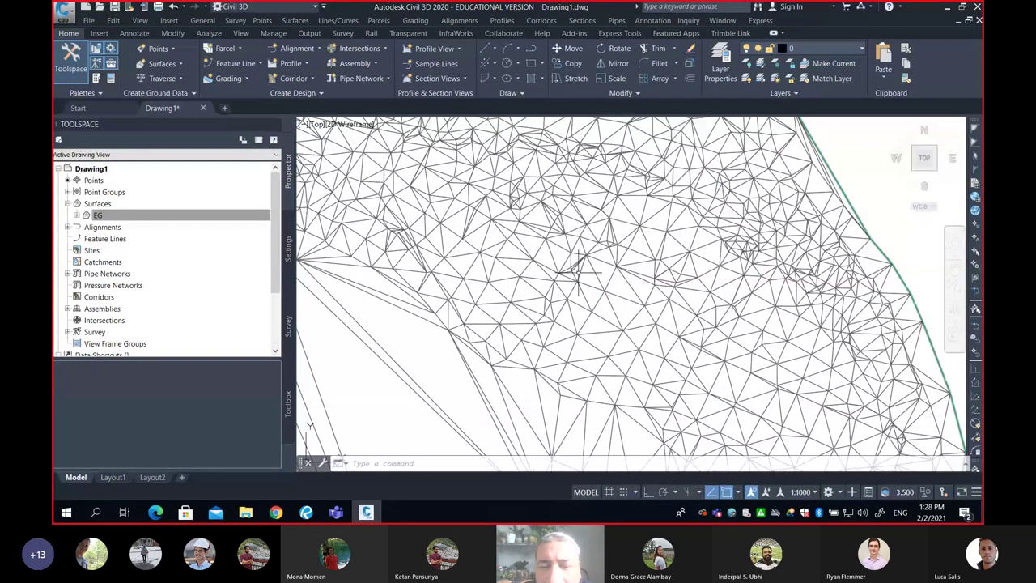
pyautogui.moveTo(573, 267); pyautogui.dragTo(586, 283, button='middle')
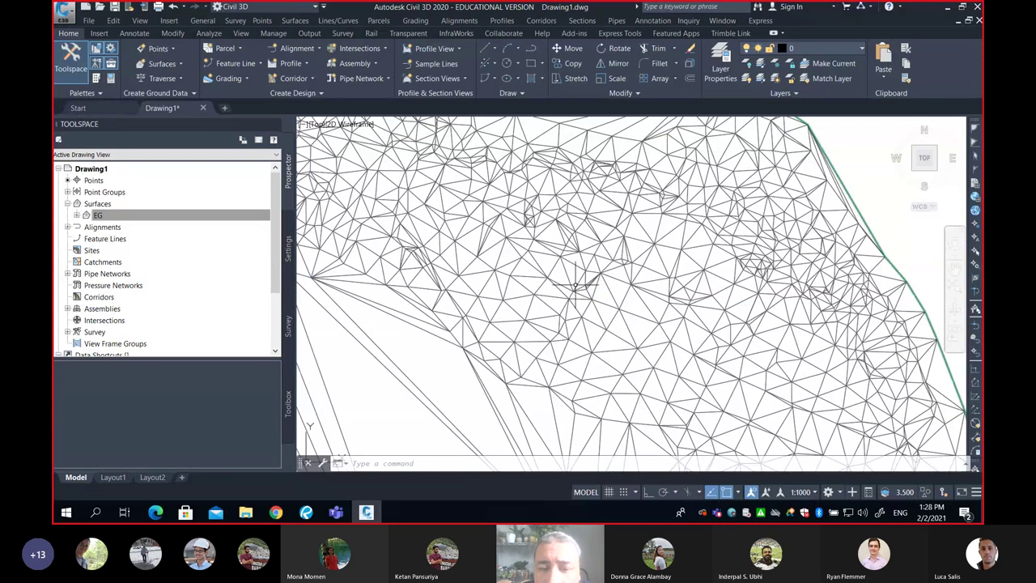
pyautogui.moveTo(595, 267)
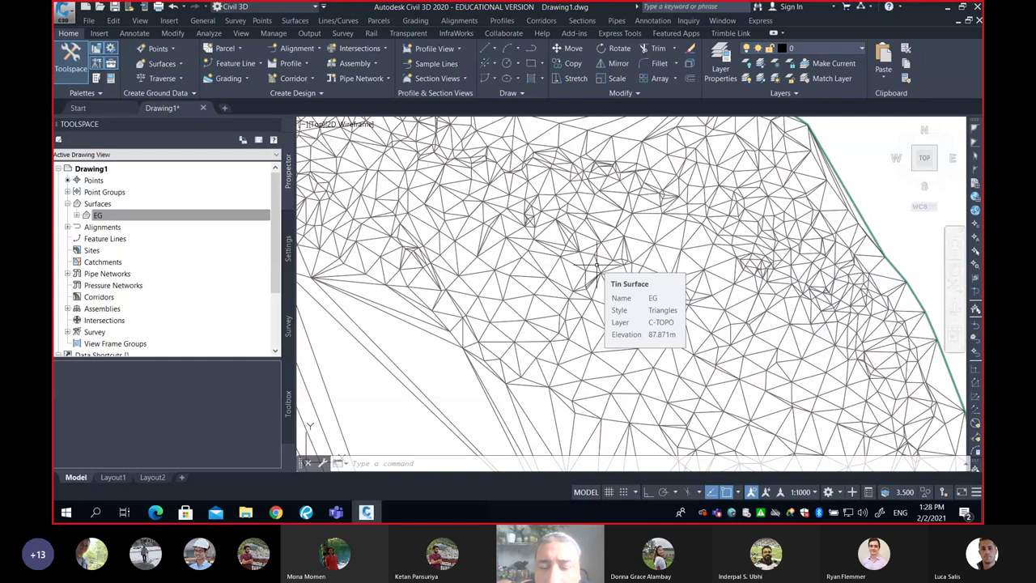
pyautogui.scroll(-3, 596, 267)
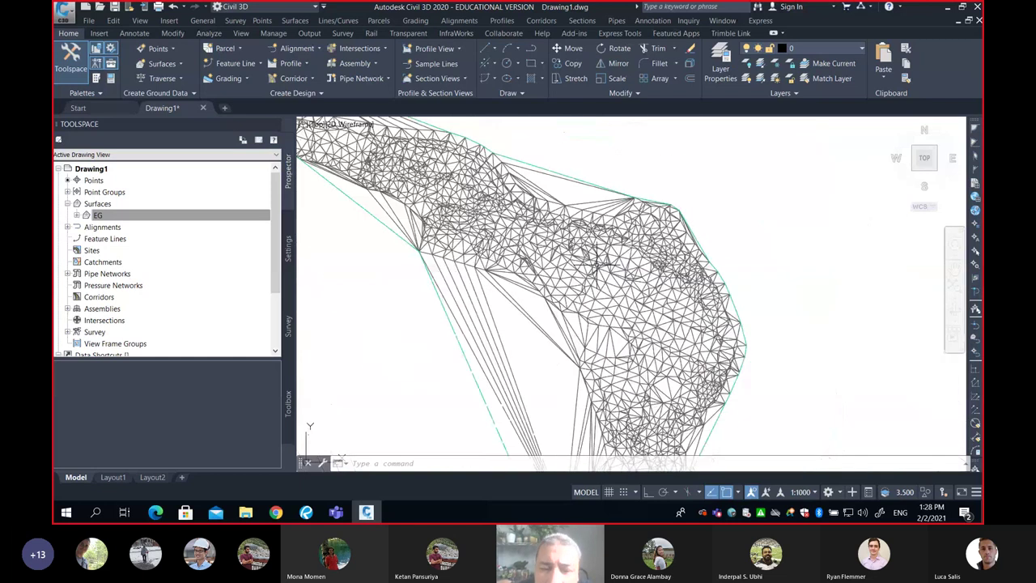
pyautogui.scroll(3, 596, 261)
pyautogui.scroll(2, 581, 255)
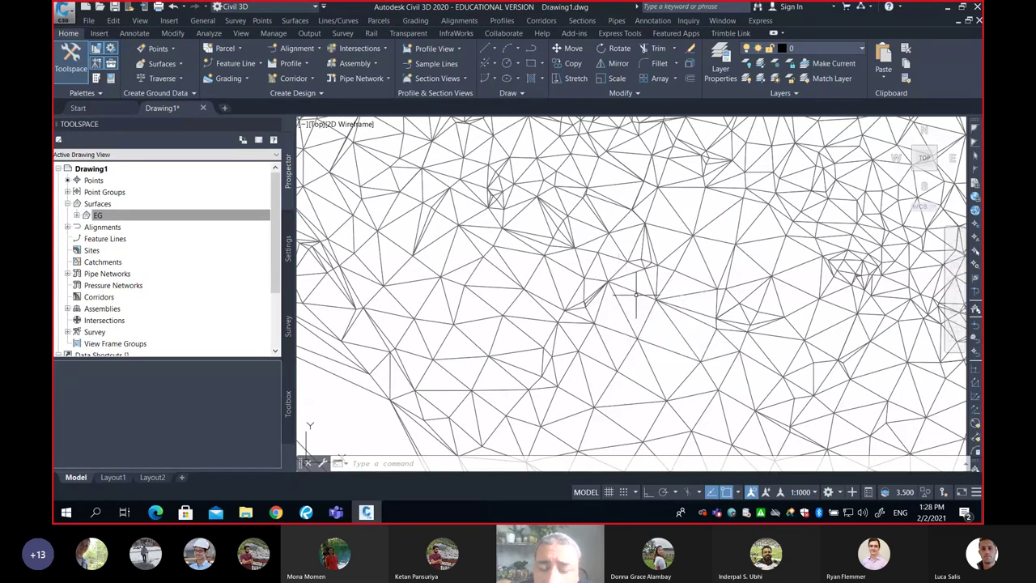
pyautogui.scroll(-4, 639, 294)
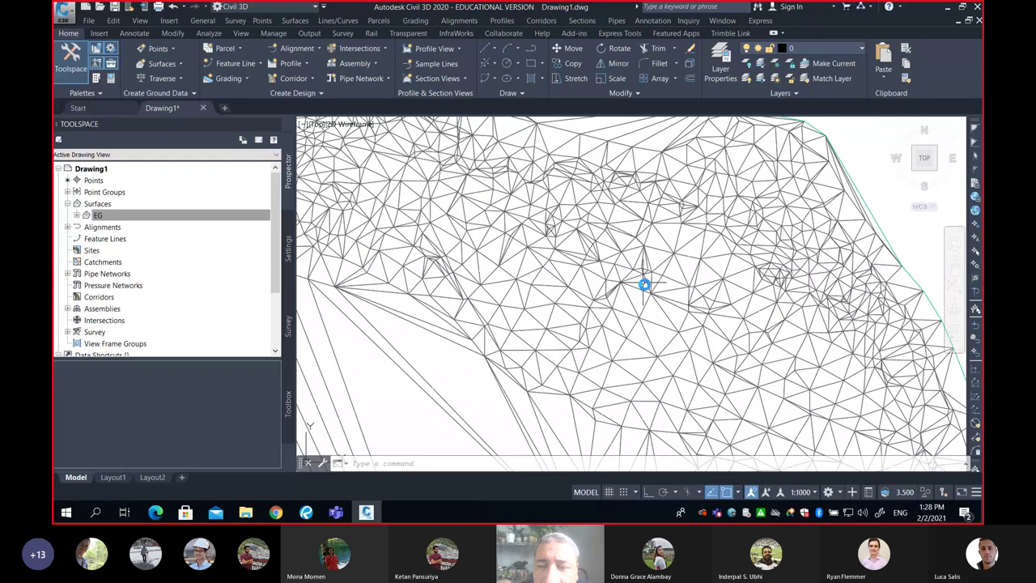
pyautogui.moveTo(645, 236); pyautogui.dragTo(654, 280, button='middle')
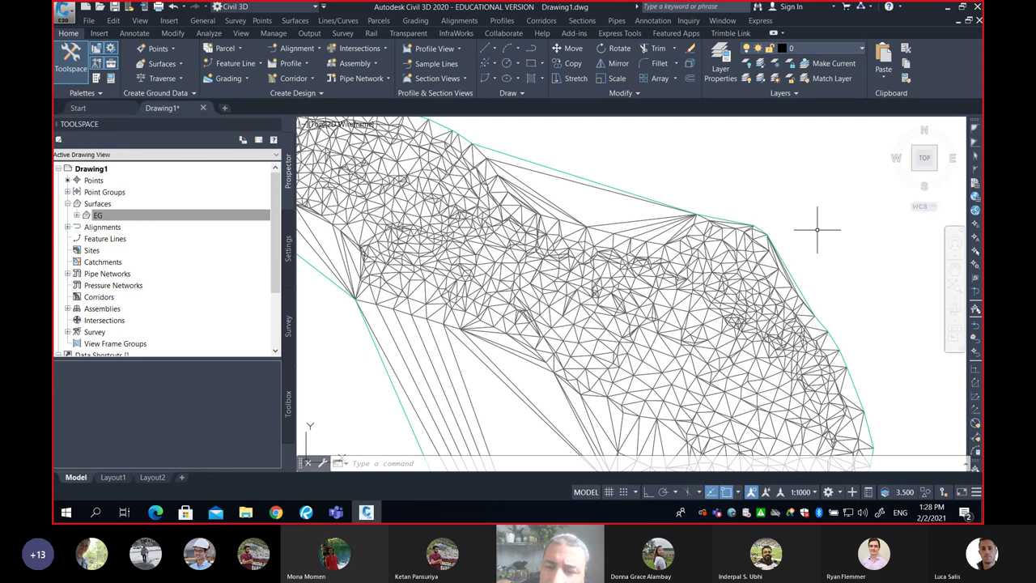
pyautogui.scroll(-2, 821, 232)
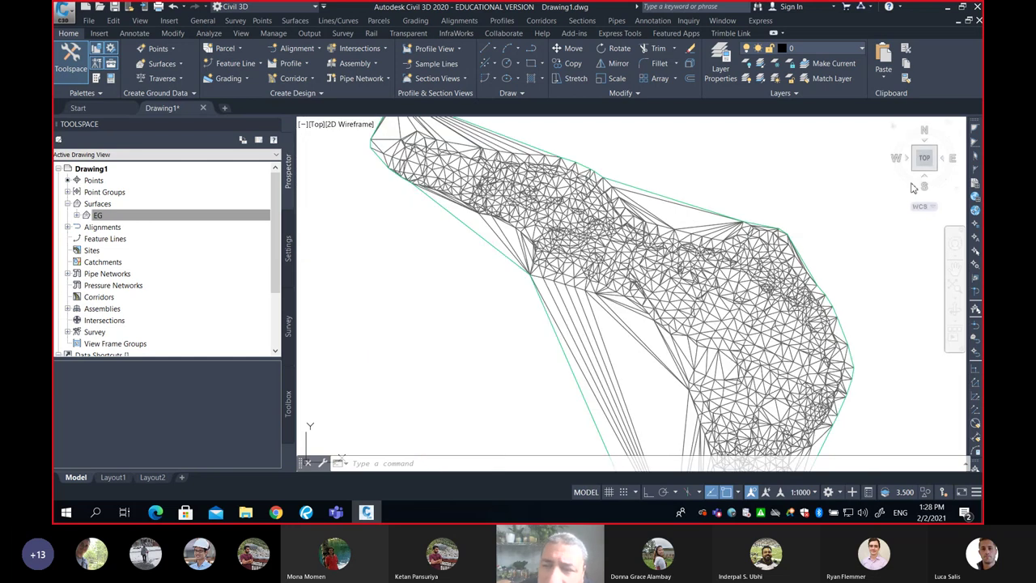
pyautogui.keyDown('shift'); pyautogui.moveTo(848, 191); pyautogui.dragTo(806, 188, button='middle'); pyautogui.keyUp('shift')
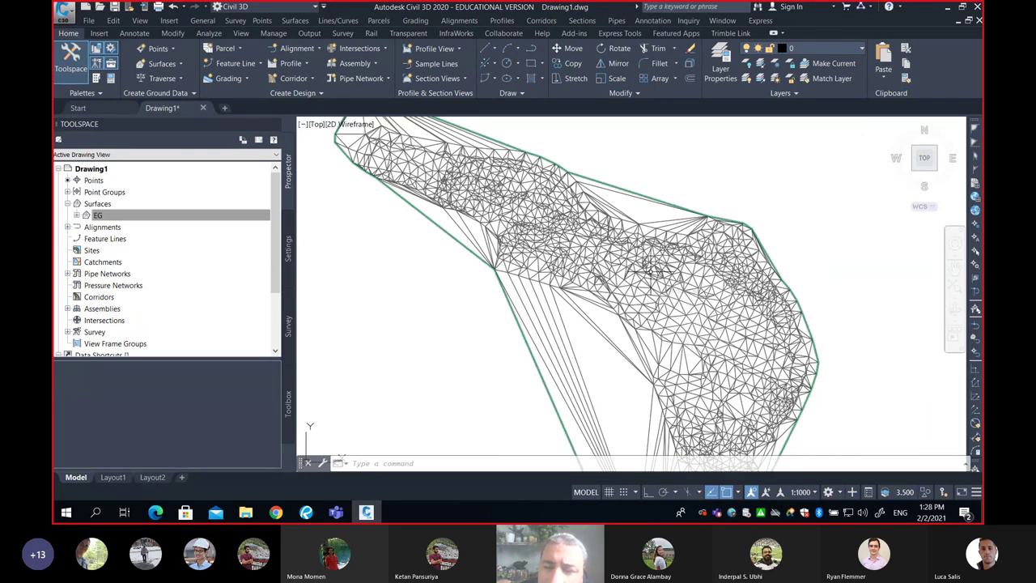
pyautogui.scroll(1, 652, 269)
pyautogui.scroll(1, 647, 272)
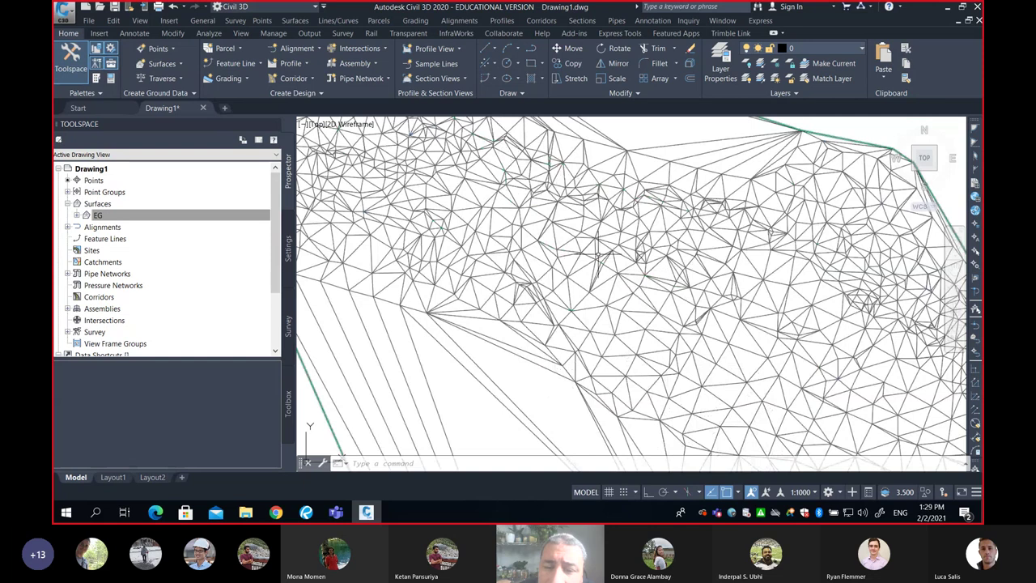
# - Select the EG surface in the drawing and open it in the Object Viewer
pyautogui.click(595, 249)
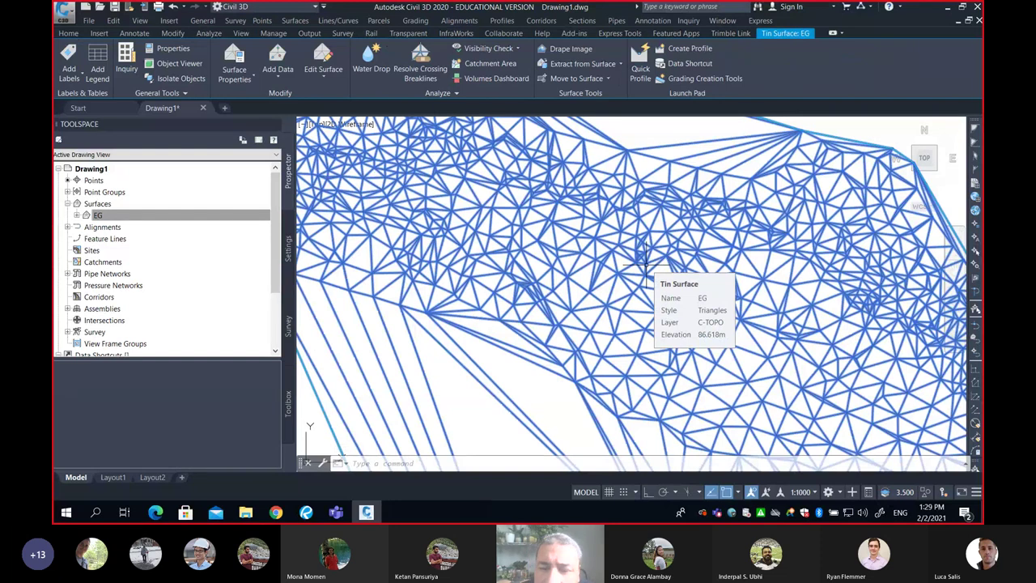
pyautogui.rightClick(645, 259)
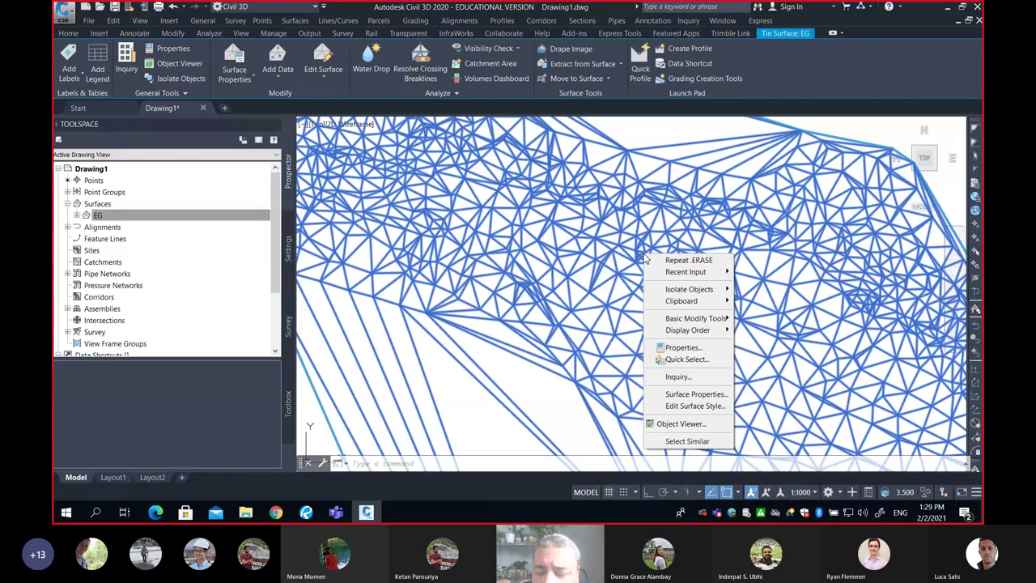
pyautogui.click(684, 424)
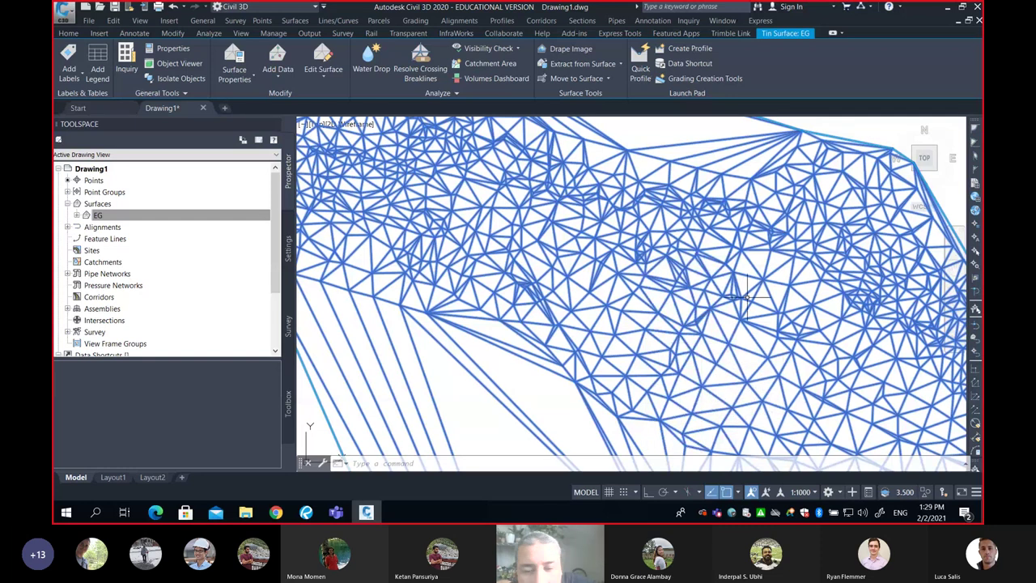
pyautogui.press('Escape')
pyautogui.click(665, 192)
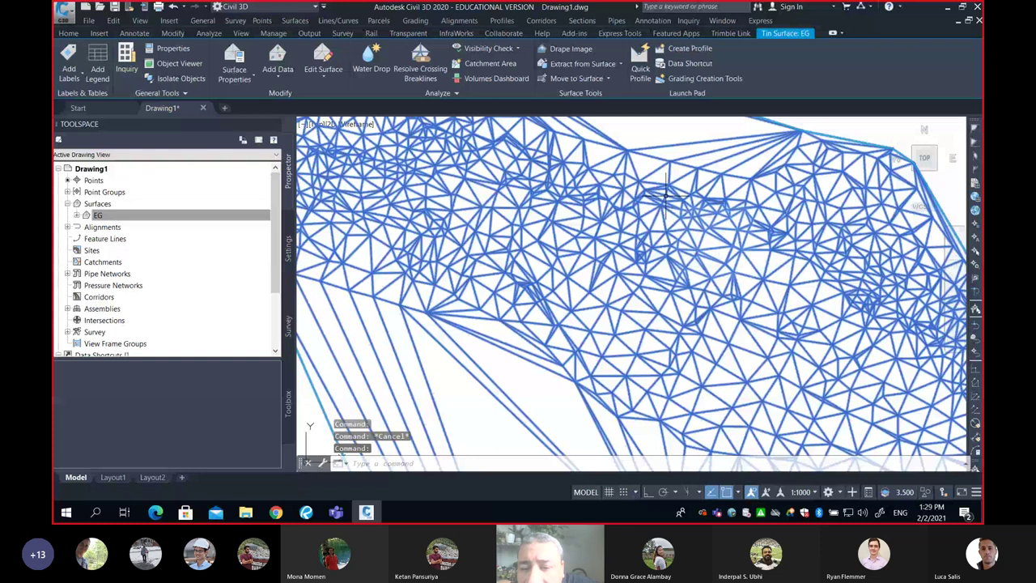
pyautogui.rightClick(666, 200)
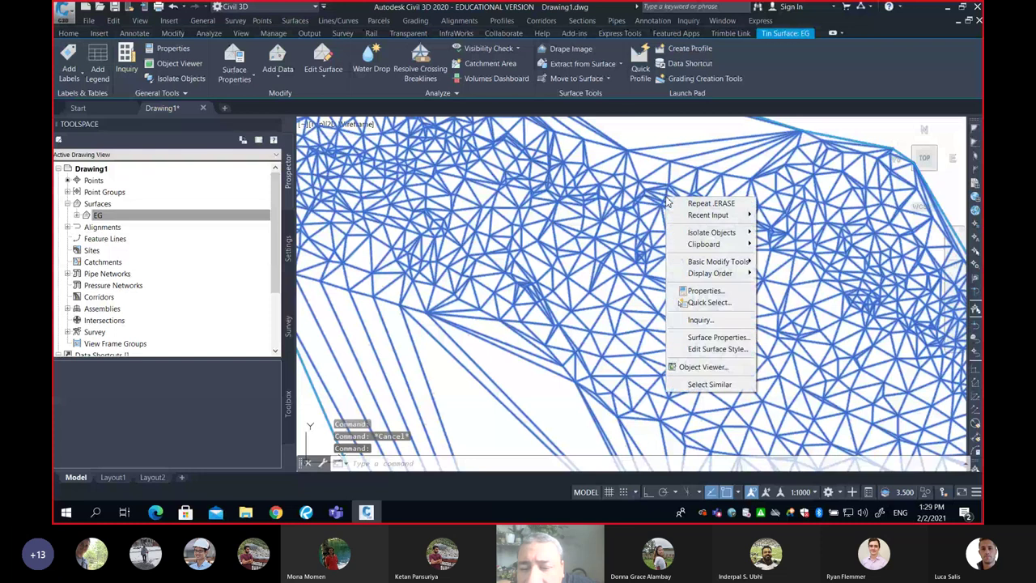
pyautogui.click(700, 367)
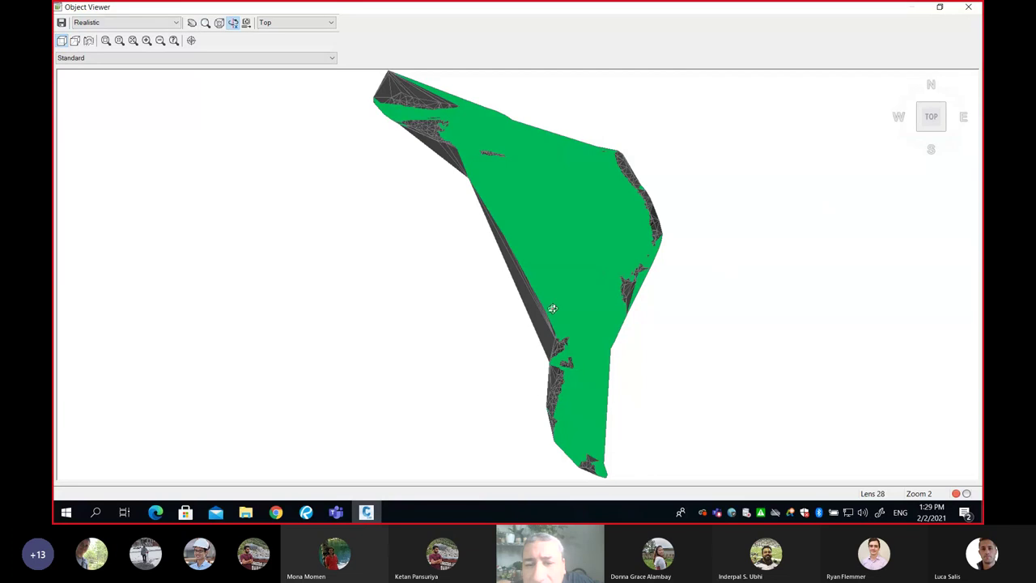
# - Examine the overall 3D shape of the EG surface from oblique angles, including the long triangles bridging its concave edge
pyautogui.moveTo(606, 289)
pyautogui.mouseDown()
pyautogui.moveTo(624, 211)
pyautogui.moveTo(585, 254)
pyautogui.moveTo(590, 224)
pyautogui.moveTo(584, 269)
pyautogui.mouseUp()
pyautogui.scroll(4, 596, 231)
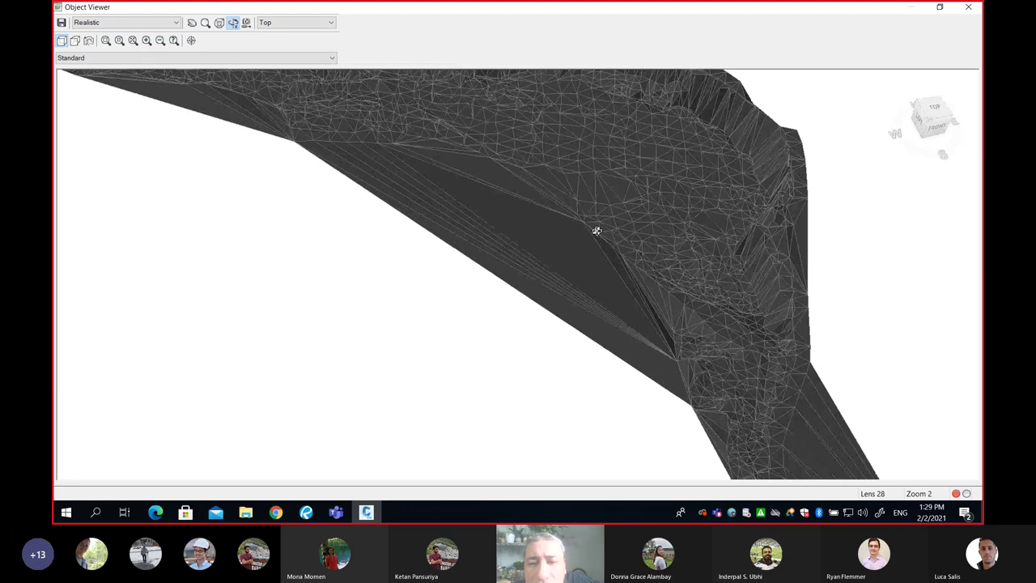
pyautogui.scroll(-2, 595, 232)
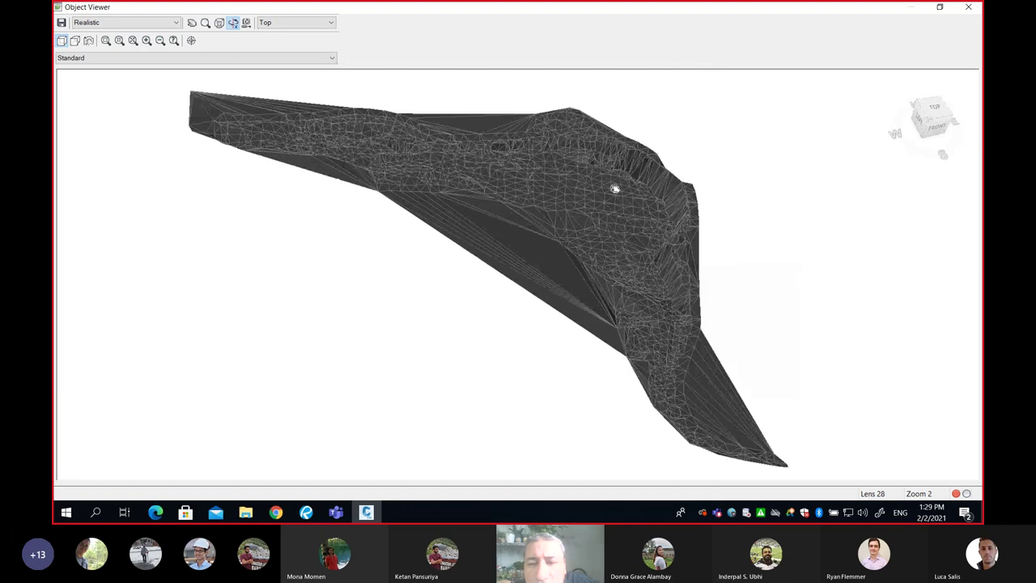
pyautogui.scroll(5, 615, 188)
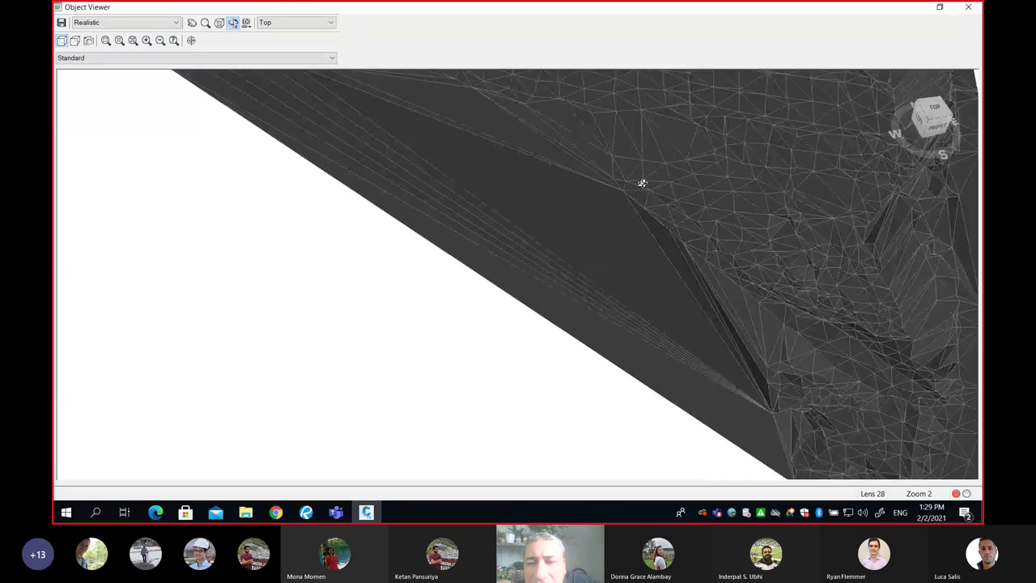
pyautogui.moveTo(641, 183); pyautogui.dragTo(569, 262, button='middle')
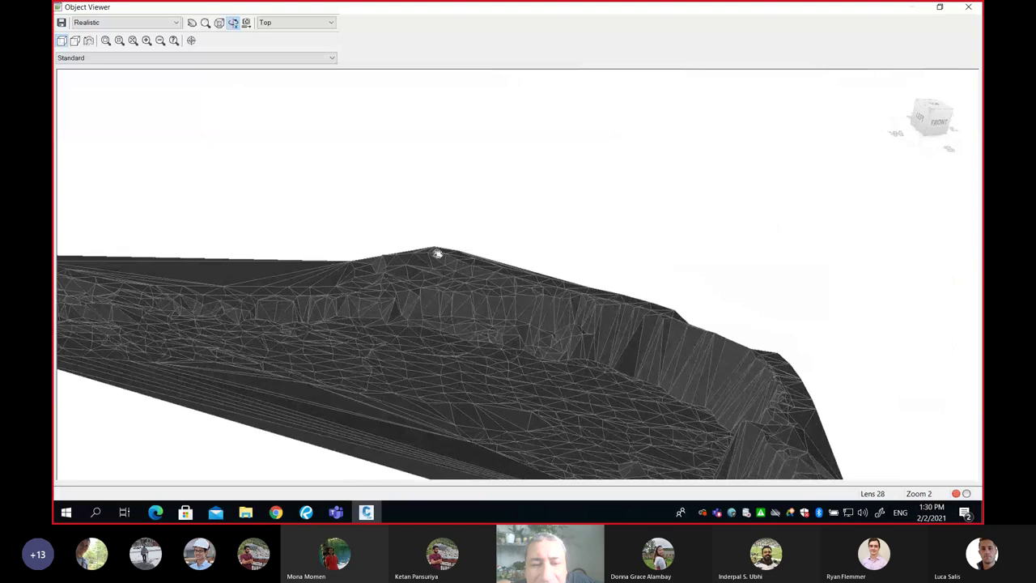
pyautogui.moveTo(435, 254); pyautogui.dragTo(543, 397, button='middle')
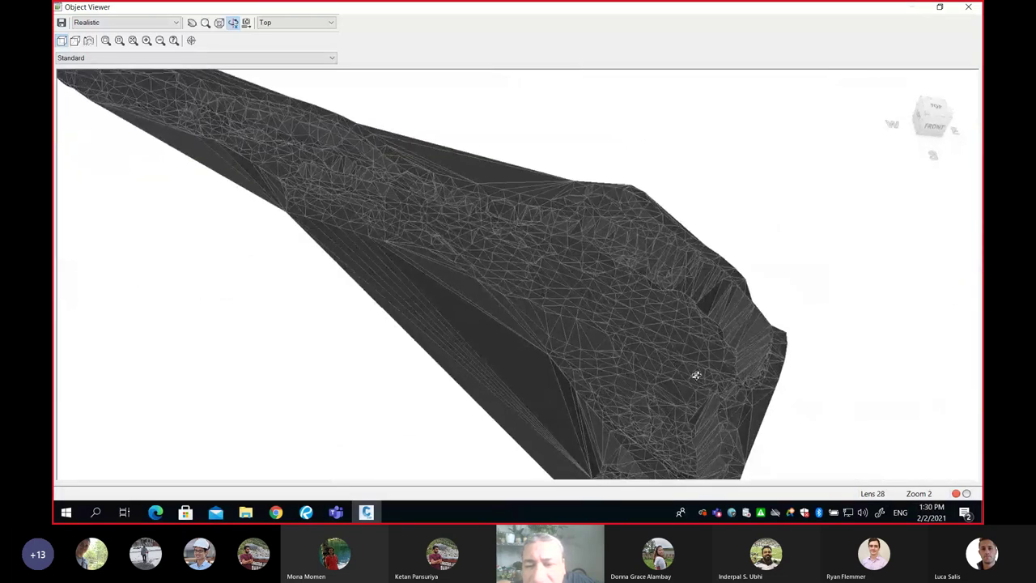
pyautogui.keyDown('shift'); pyautogui.moveTo(687, 363); pyautogui.dragTo(620, 296, button='middle'); pyautogui.keyUp('shift')
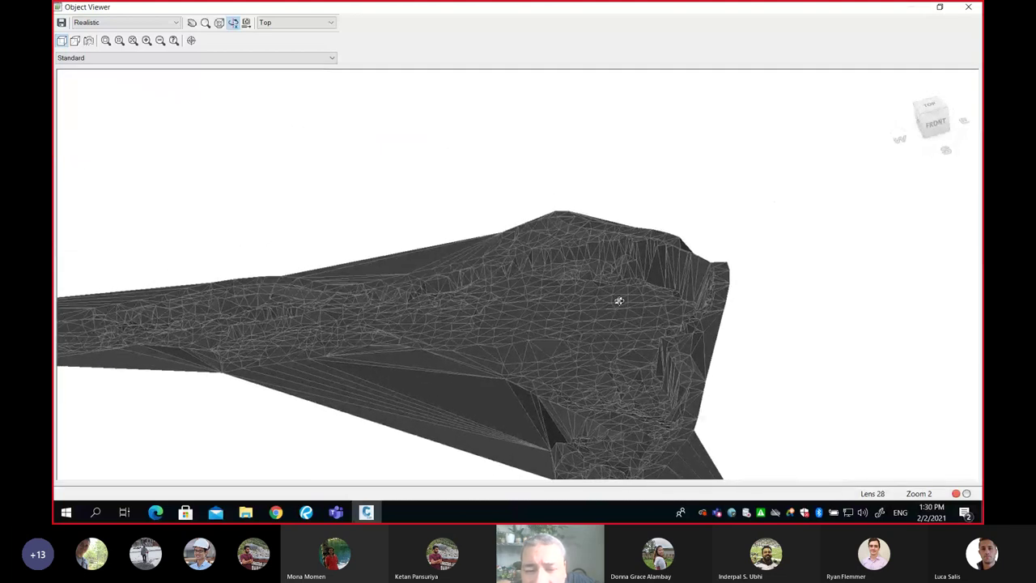
# - Examine the triangle faces along the steep slope below the ridge of the EG surface in 3D
pyautogui.scroll(1, 614, 297)
pyautogui.scroll(1, 614, 297)
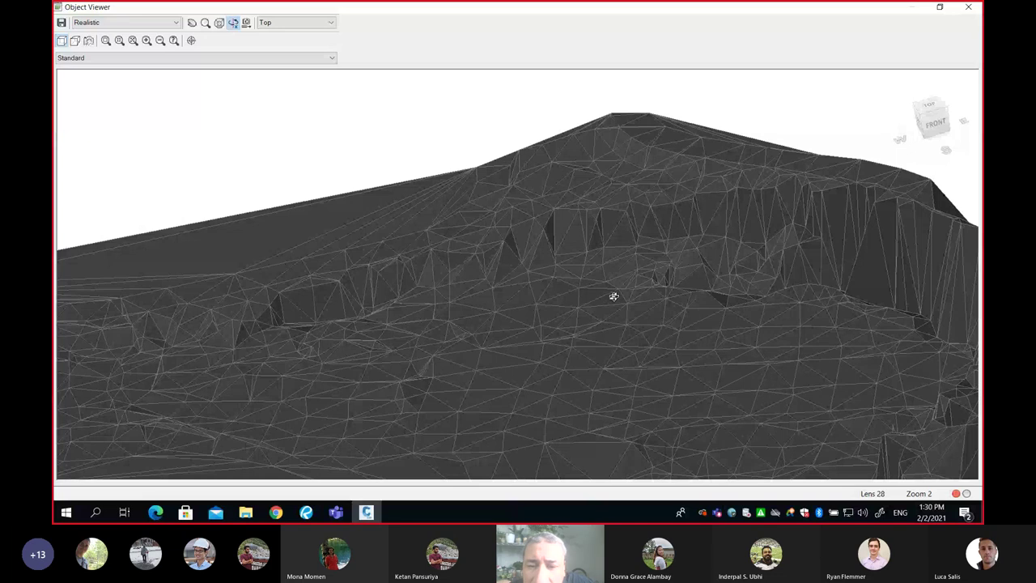
pyautogui.scroll(1, 575, 241)
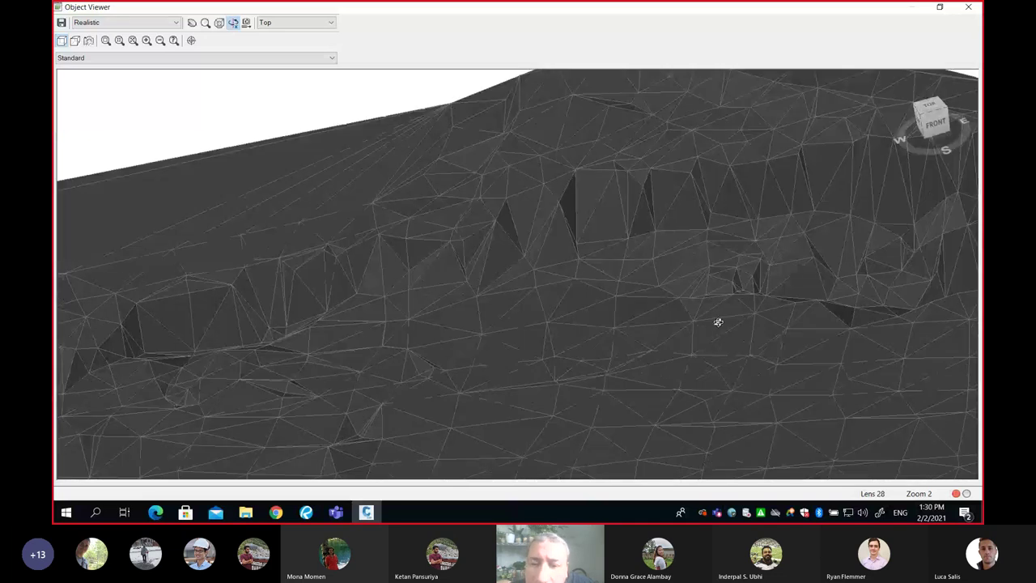
pyautogui.keyDown('shift'); pyautogui.moveTo(731, 326); pyautogui.dragTo(545, 351, button='middle'); pyautogui.keyUp('shift')
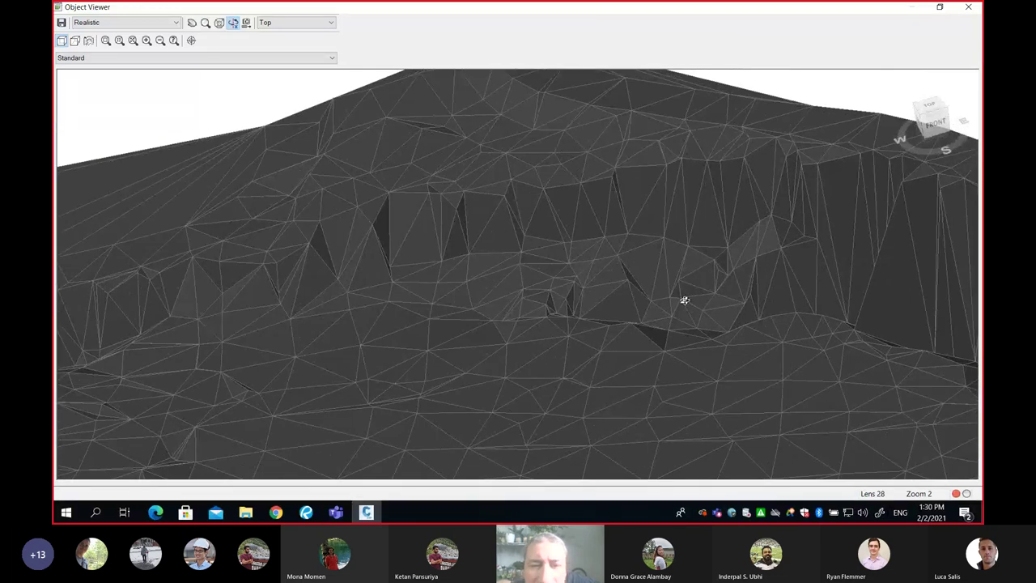
pyautogui.scroll(-3, 684, 300)
pyautogui.keyDown('shift'); pyautogui.moveTo(689, 340); pyautogui.dragTo(678, 363, button='middle'); pyautogui.keyUp('shift')
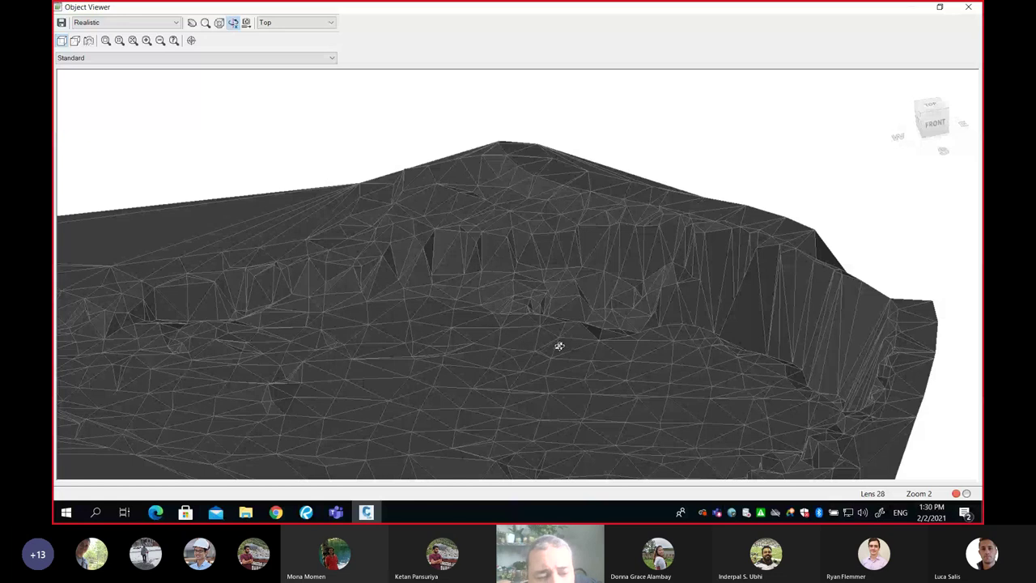
pyautogui.scroll(-3, 518, 348)
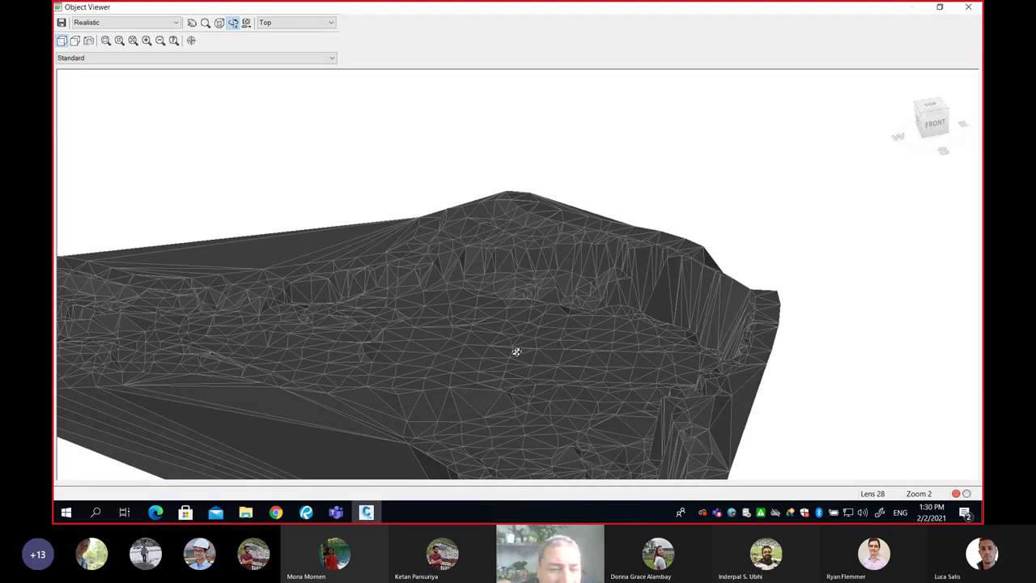
pyautogui.scroll(3, 429, 300)
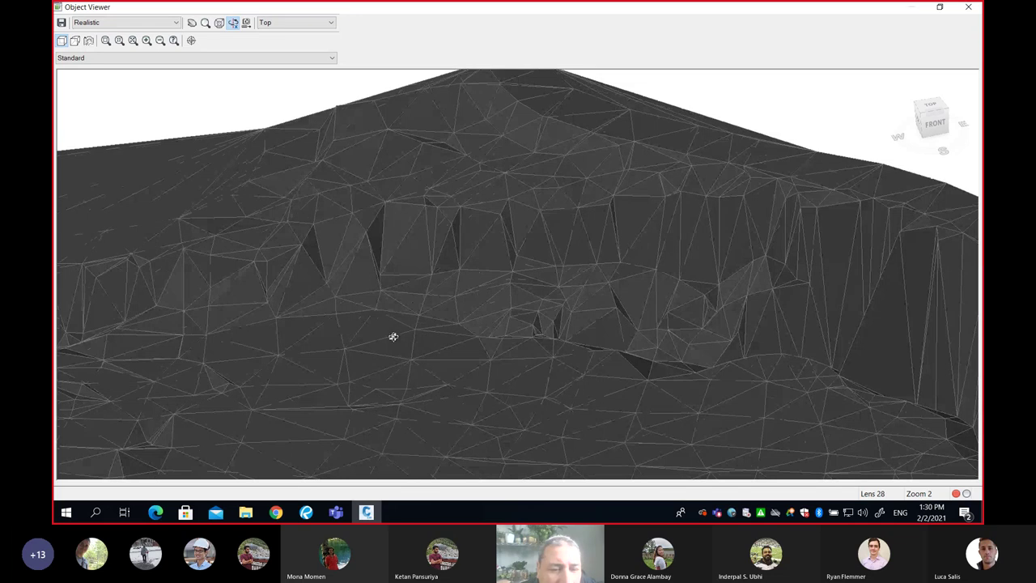
pyautogui.scroll(2, 373, 335)
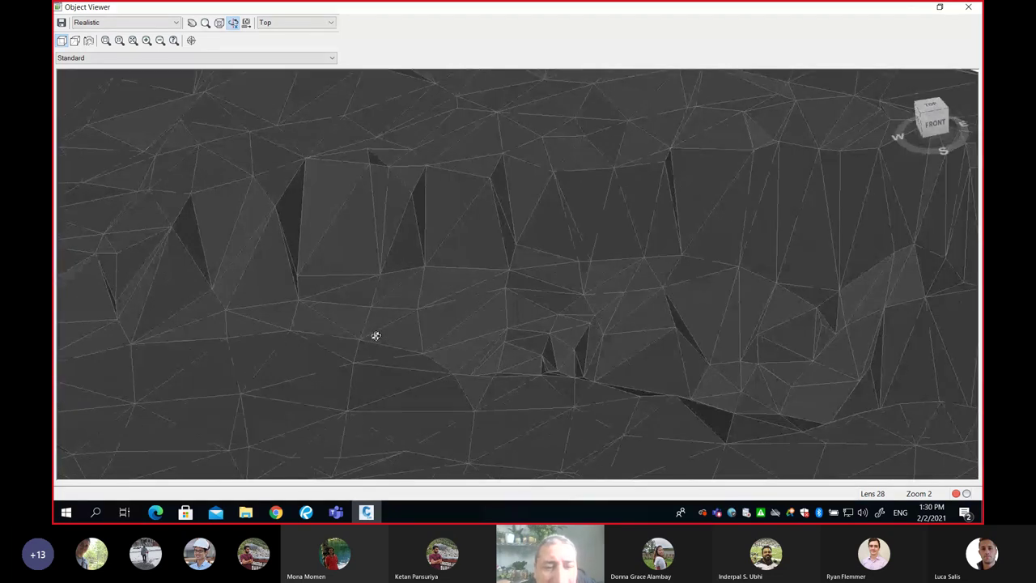
pyautogui.scroll(-4, 375, 335)
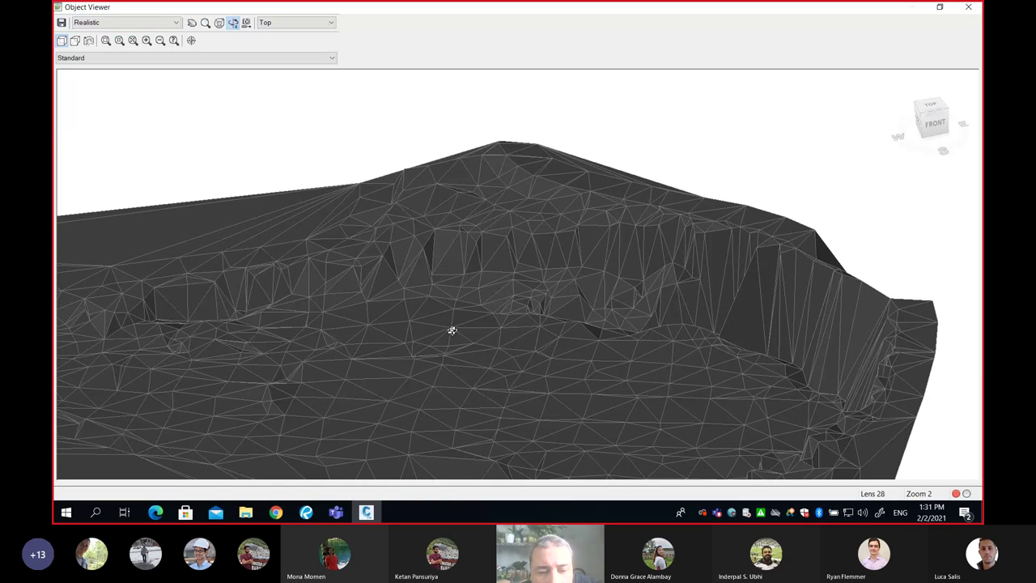
# - Inspect the eastern end of the steep slope and the individual triangles on the flatter ground at its foot
pyautogui.scroll(2, 451, 330)
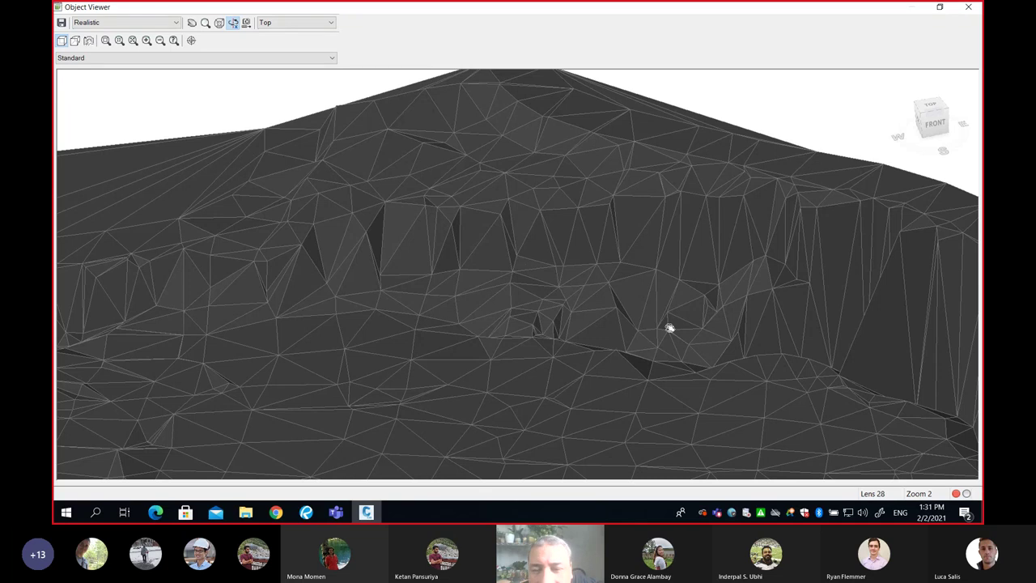
pyautogui.moveTo(671, 326); pyautogui.dragTo(546, 327)
pyautogui.scroll(-2, 518, 323)
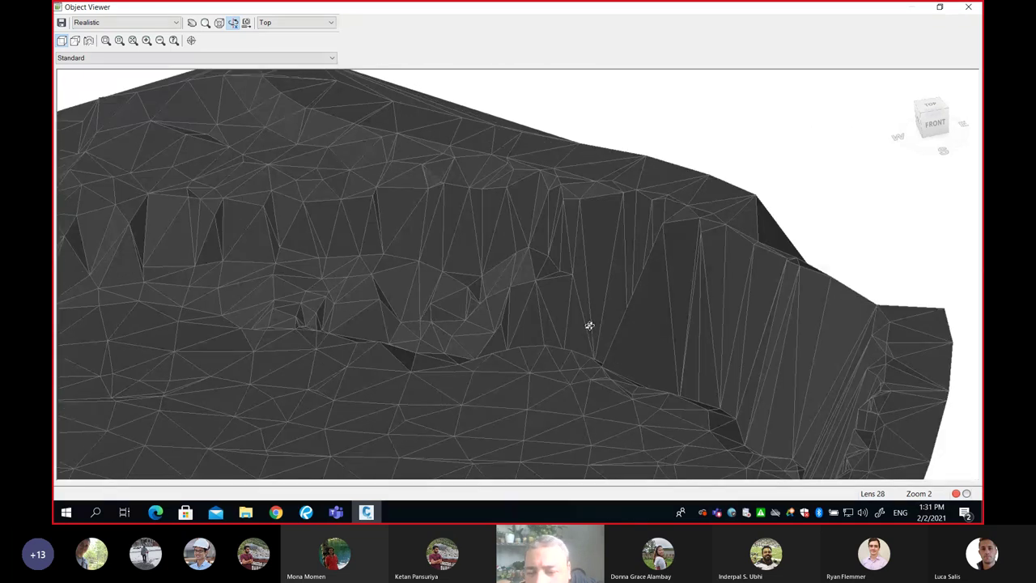
pyautogui.scroll(-2, 611, 340)
pyautogui.moveTo(472, 364); pyautogui.dragTo(547, 329, button='middle')
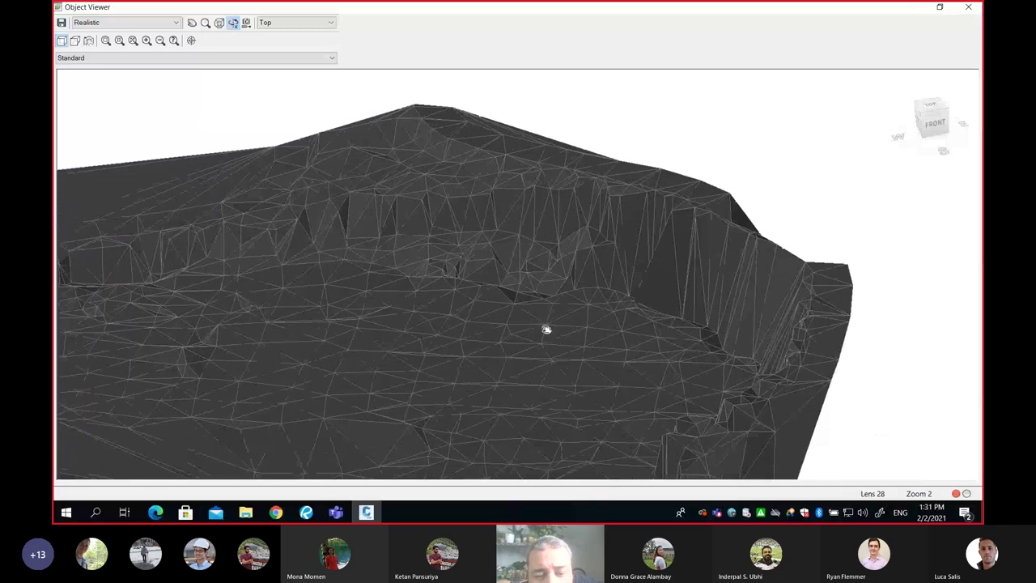
pyautogui.moveTo(546, 330); pyautogui.dragTo(527, 318)
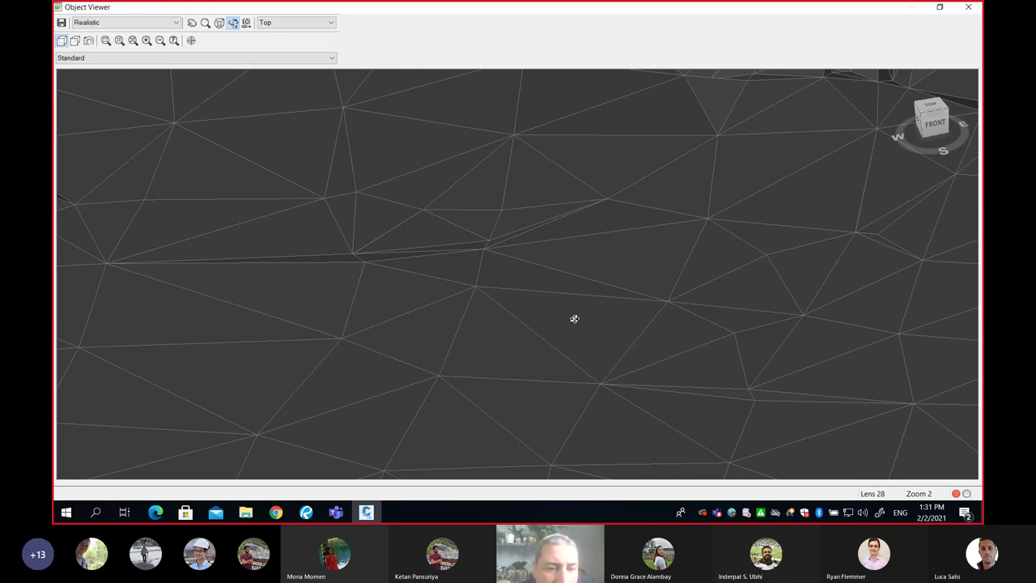
# - Examine the eastern part of the EG surface and its curved steep slope from above in 3D
pyautogui.scroll(-5, 573, 319)
pyautogui.moveTo(593, 278); pyautogui.dragTo(559, 361)
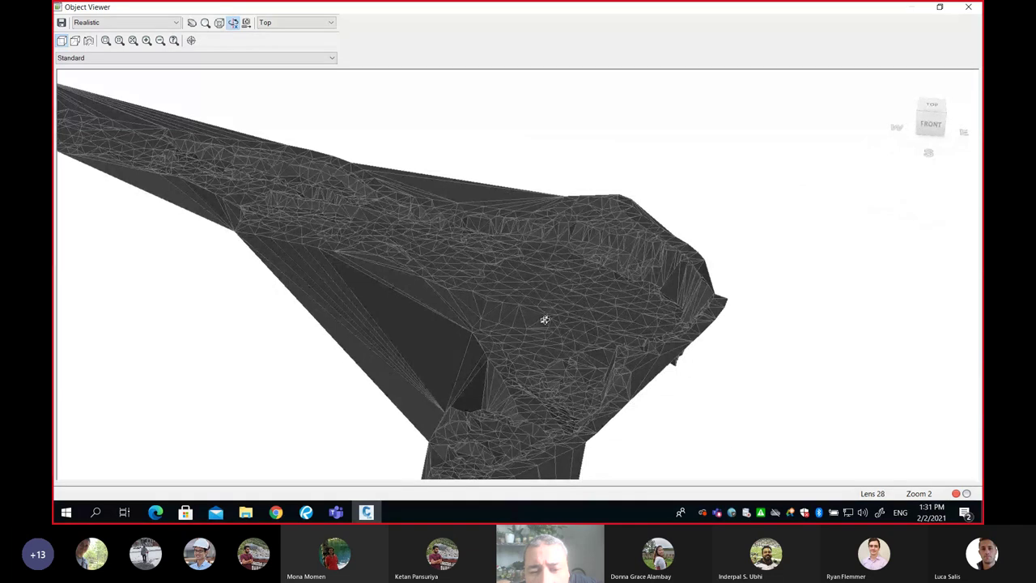
pyautogui.scroll(3, 569, 305)
pyautogui.moveTo(569, 305); pyautogui.dragTo(588, 340)
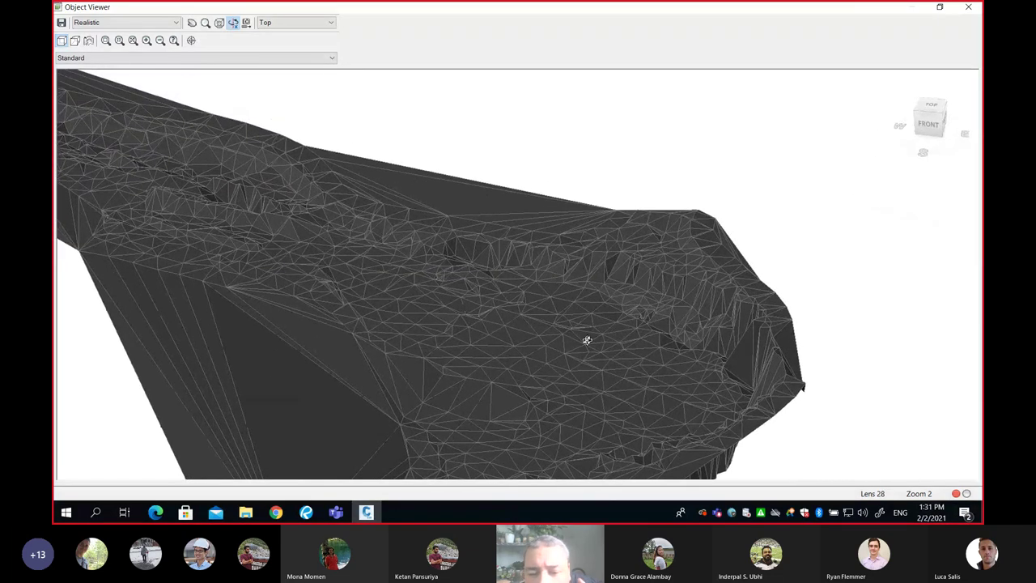
pyautogui.scroll(3, 591, 338)
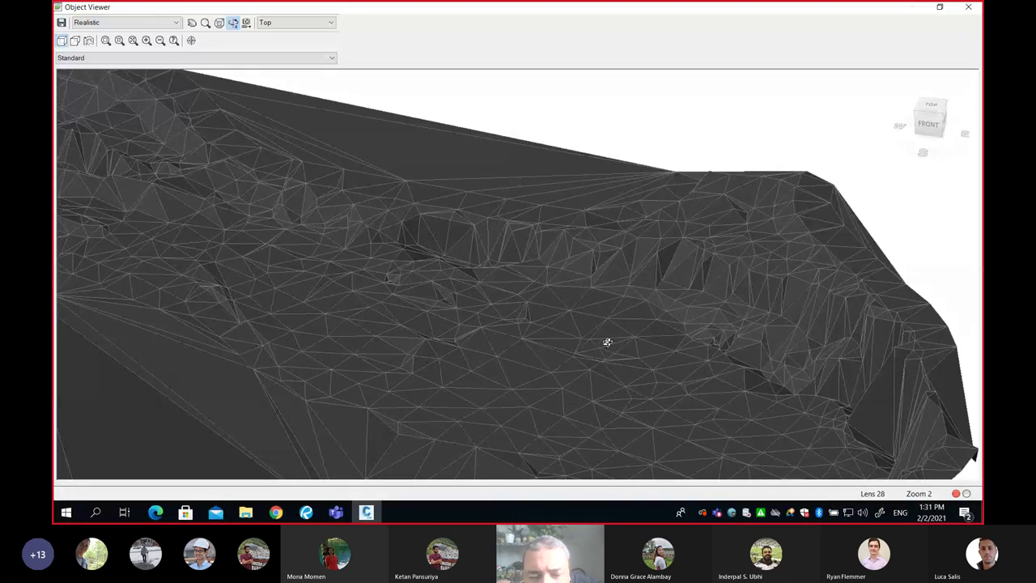
pyautogui.moveTo(596, 347); pyautogui.dragTo(555, 296, button='middle')
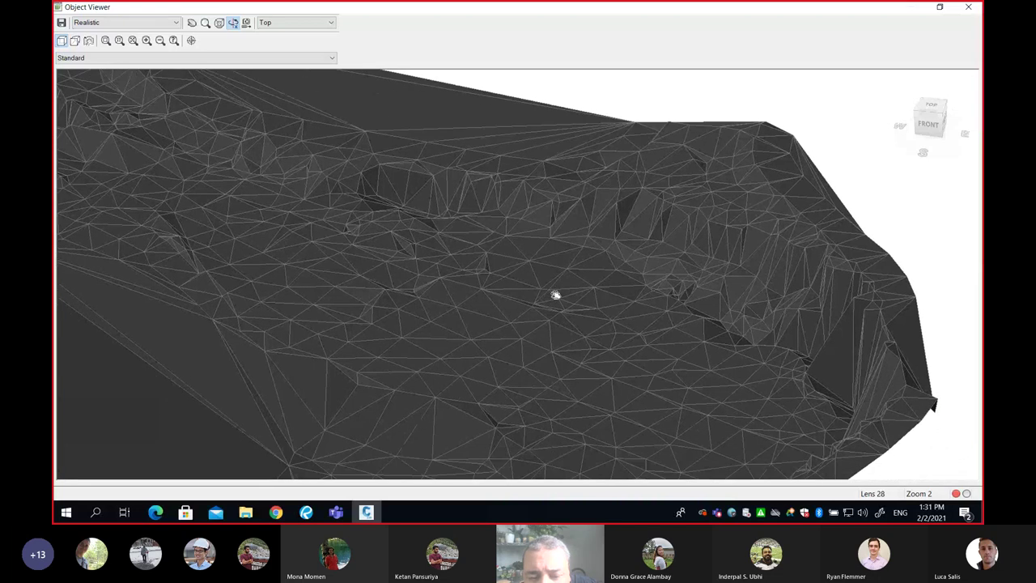
pyautogui.scroll(3, 532, 323)
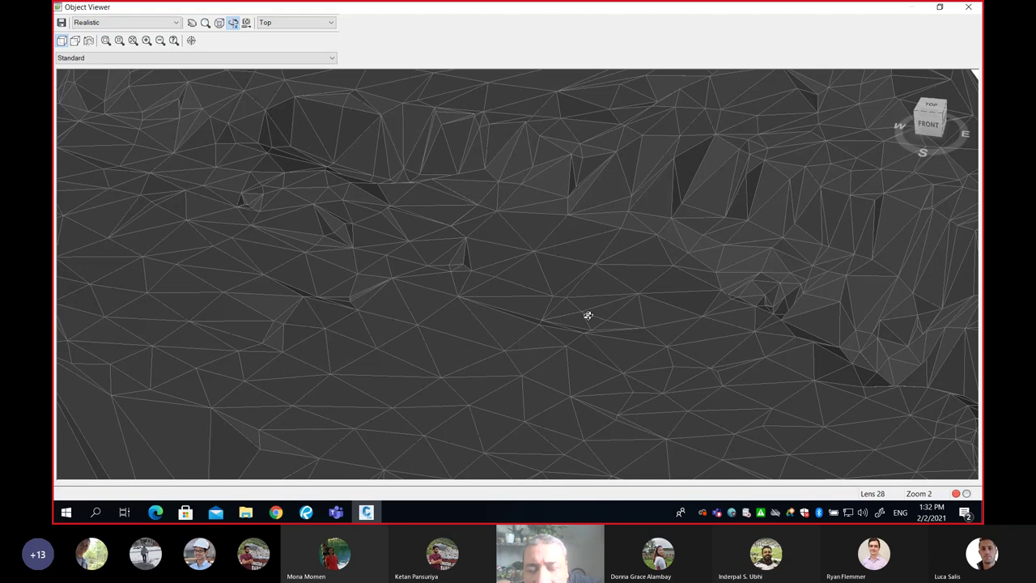
# - Inspect the triangles at the foot of the slope, then the whole eastern part of the EG surface from a low angle
pyautogui.scroll(-2, 588, 315)
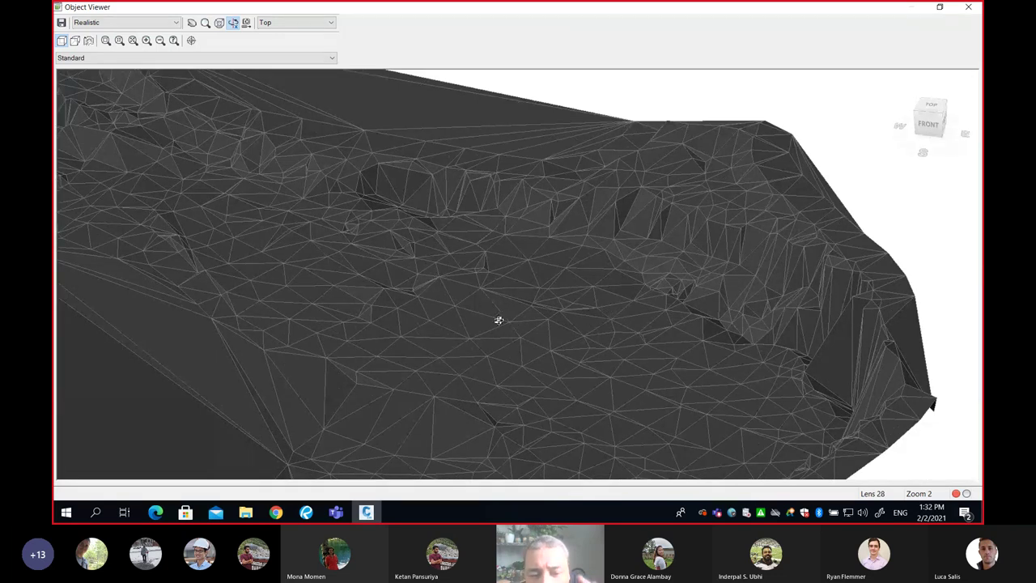
pyautogui.scroll(2, 497, 315)
pyautogui.scroll(1, 497, 316)
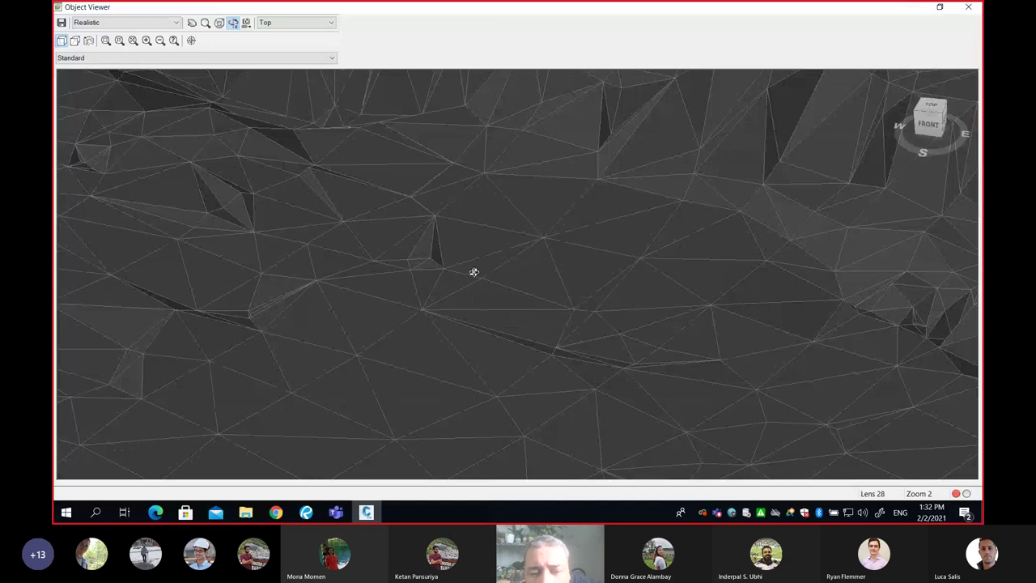
pyautogui.scroll(-1, 560, 297)
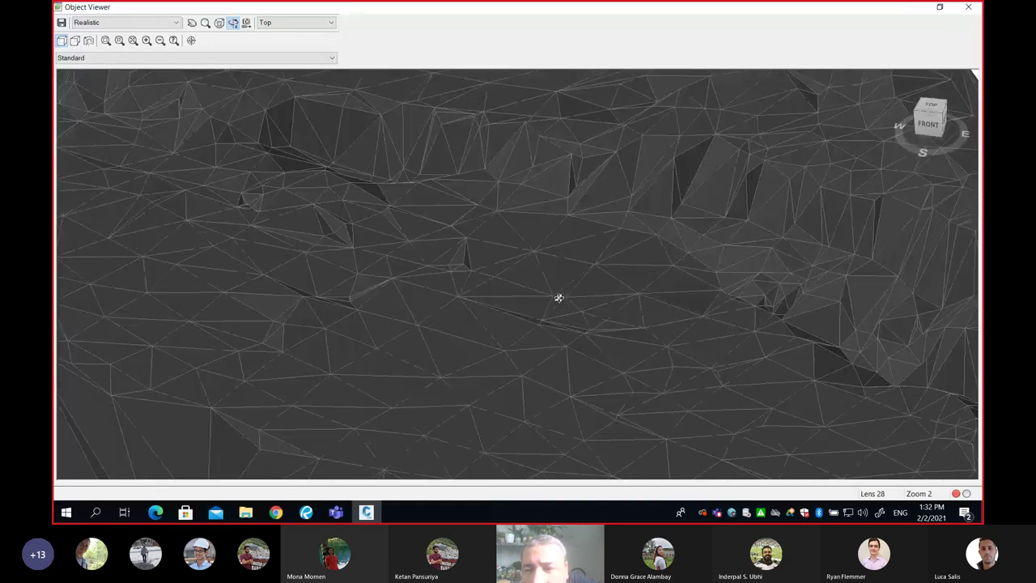
pyautogui.moveTo(558, 297); pyautogui.dragTo(675, 296)
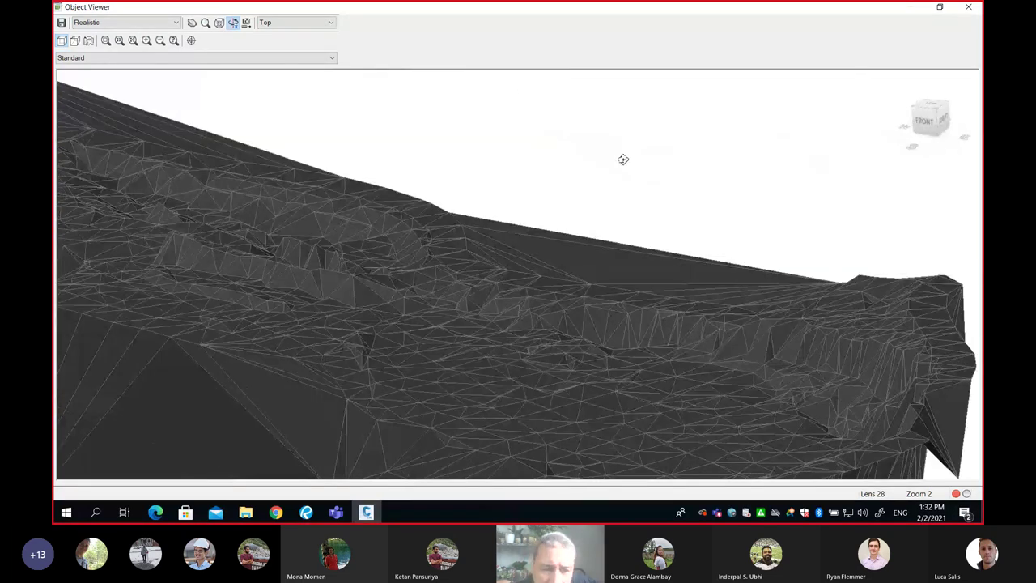
pyautogui.moveTo(623, 161); pyautogui.dragTo(555, 246)
pyautogui.moveTo(529, 329); pyautogui.dragTo(578, 234)
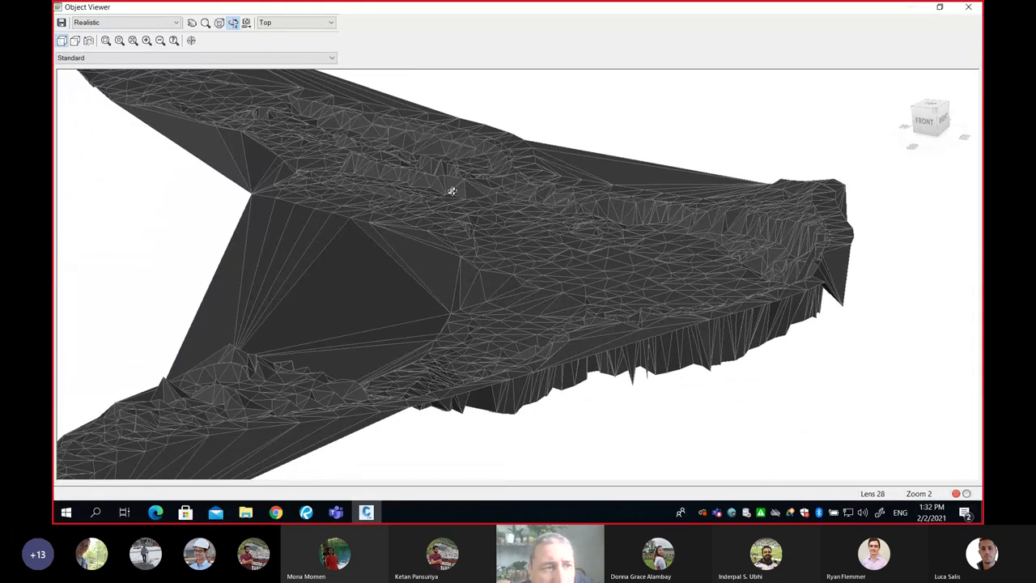
# - Show the EG surface in the Hidden visual style in the Object Viewer
pyautogui.click(140, 25)
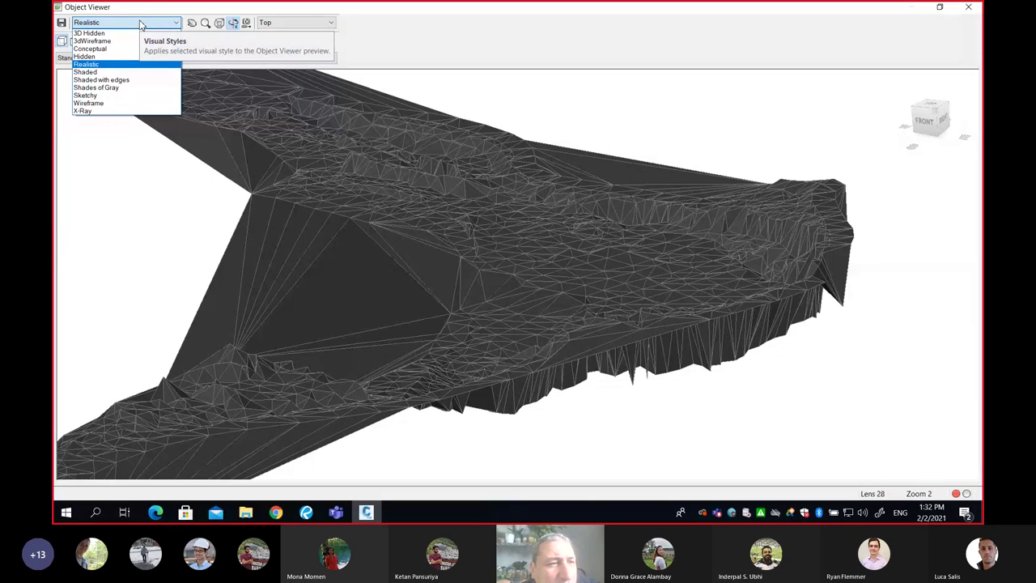
pyautogui.click(140, 25)
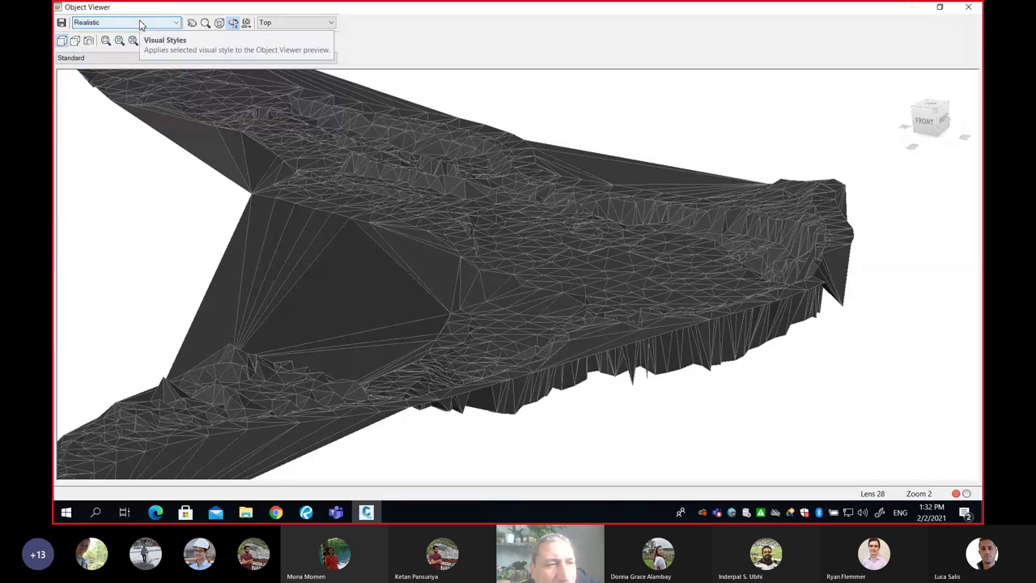
pyautogui.click(140, 25)
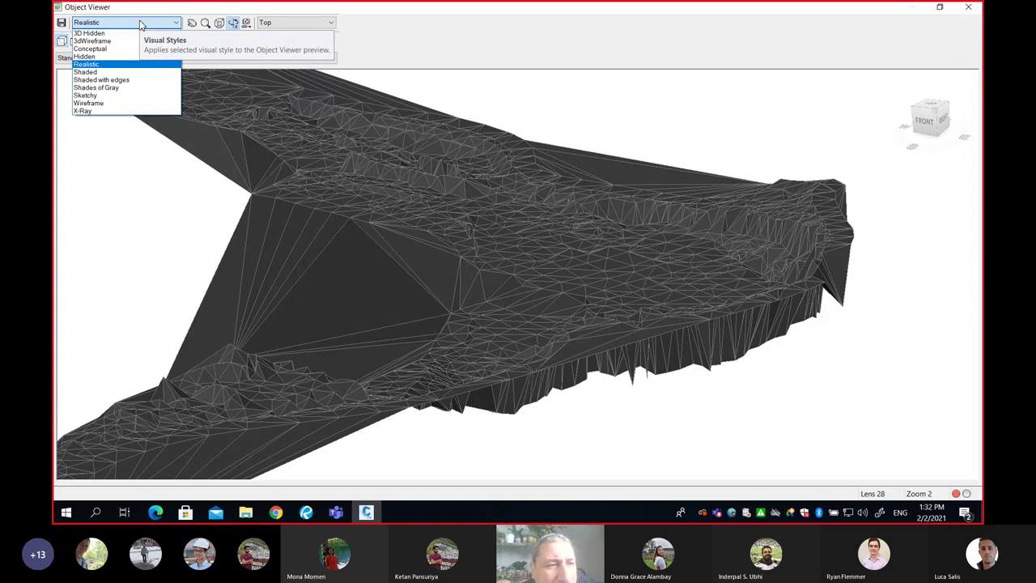
pyautogui.click(84, 57)
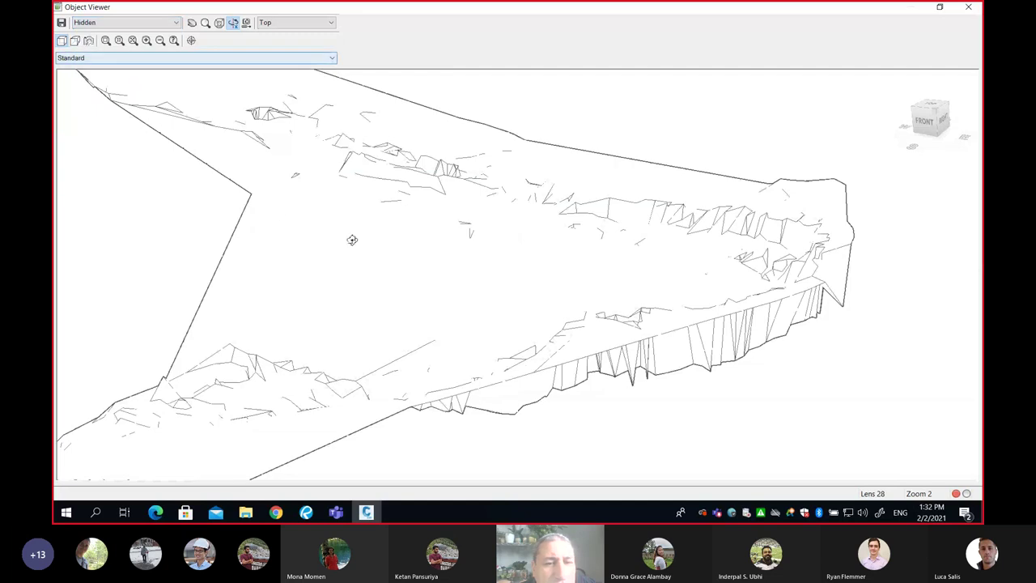
# - Show the surface in the Shaded visual style and examine its slopes from the opposite side
pyautogui.click(118, 22)
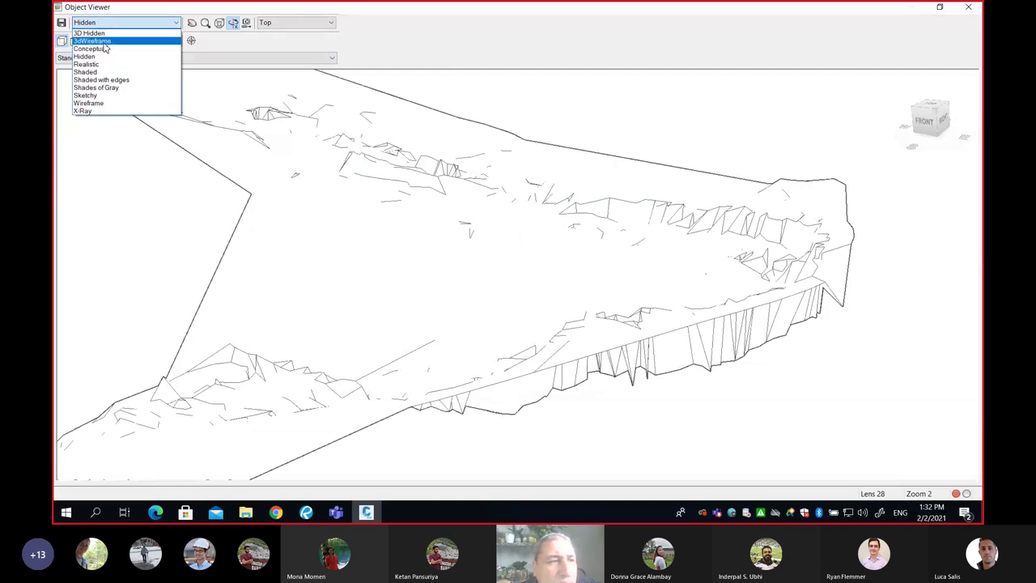
pyautogui.click(86, 72)
pyautogui.moveTo(453, 322)
pyautogui.mouseDown()
pyautogui.moveTo(553, 333)
pyautogui.moveTo(445, 254)
pyautogui.moveTo(398, 270)
pyautogui.moveTo(340, 235)
pyautogui.moveTo(243, 137)
pyautogui.mouseUp()
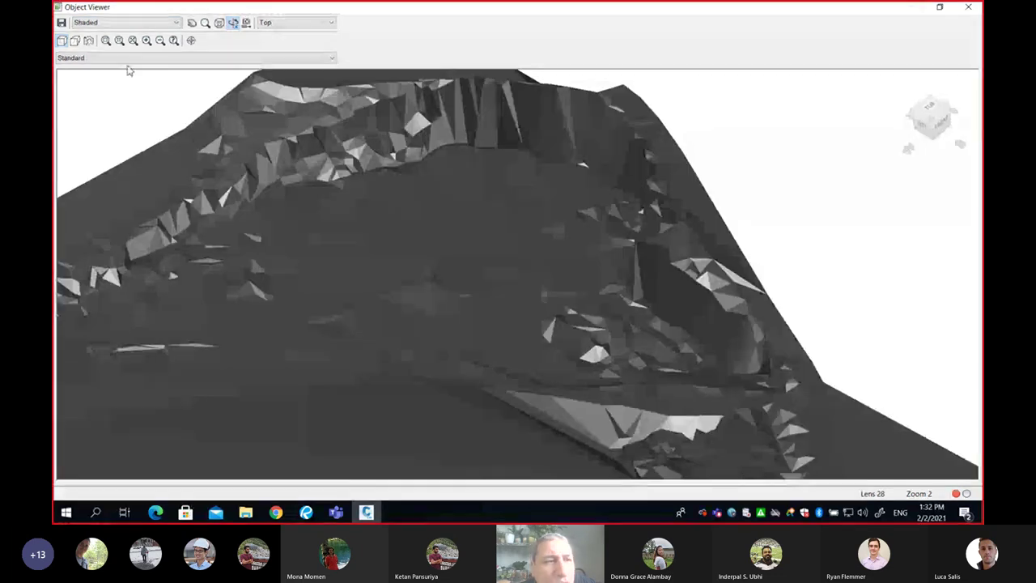
# - Restore the Realistic visual style and close the Object Viewer
pyautogui.click(114, 25)
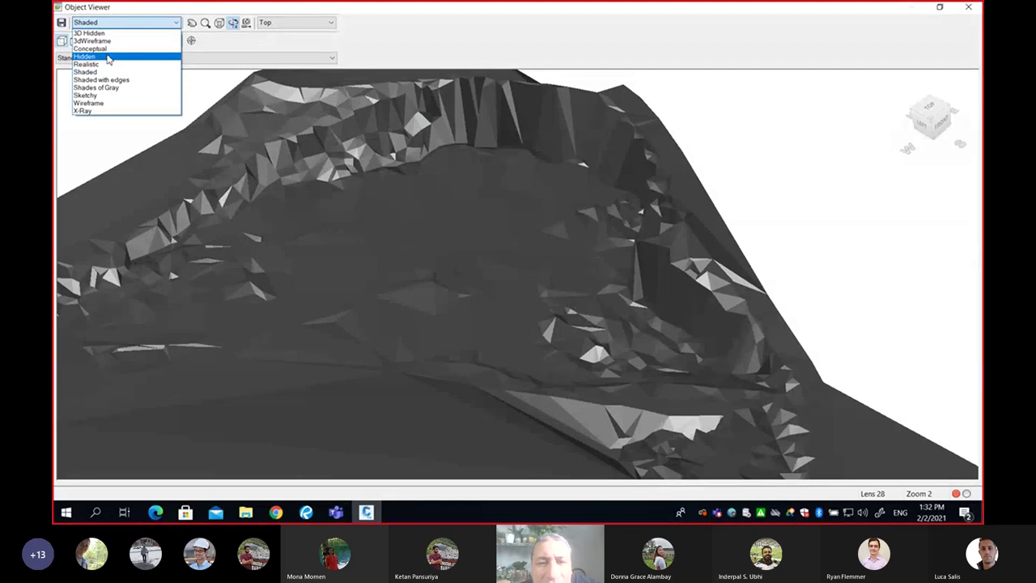
pyautogui.click(89, 64)
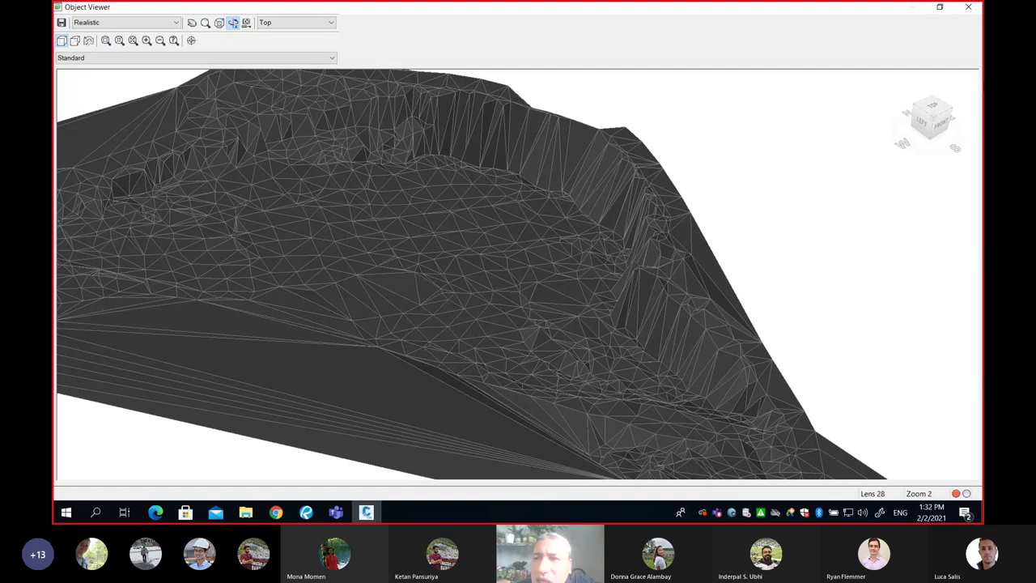
pyautogui.click(968, 7)
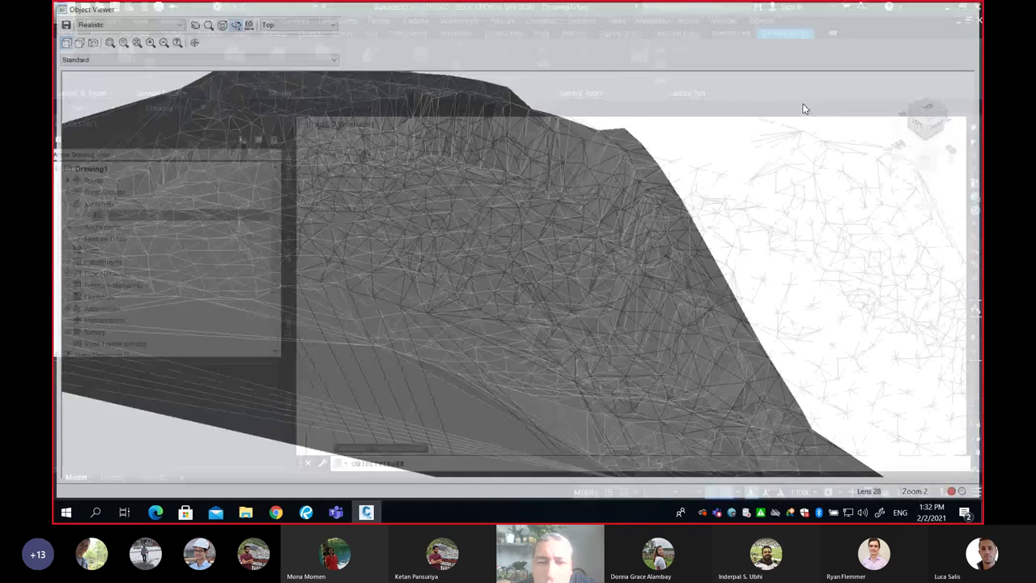
# - Set the point group 2-2-2021 Stoney Trail TH to the Benchmark point style and the Elevation Only label style
pyautogui.scroll(-2, 572, 275)
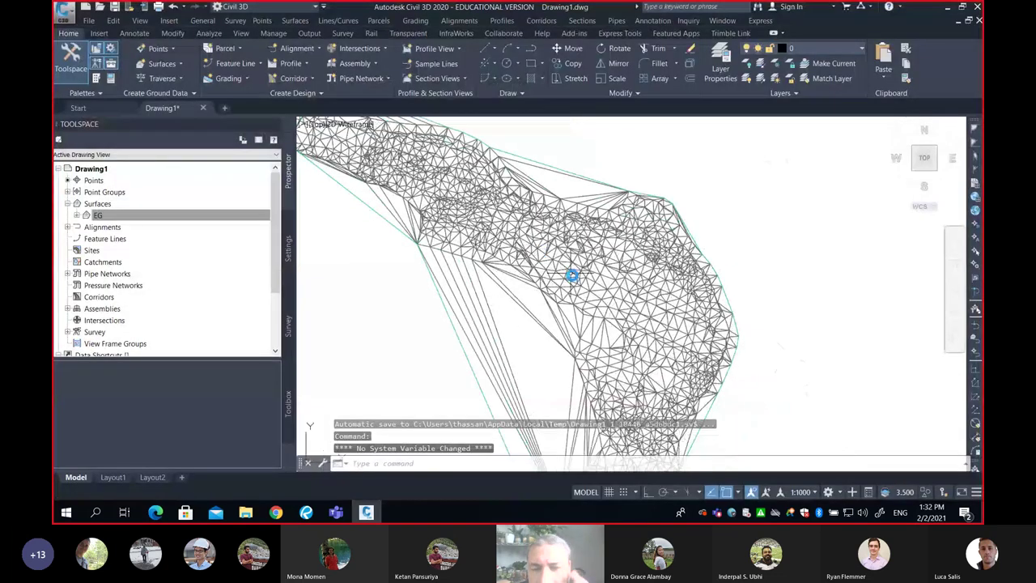
pyautogui.scroll(4, 571, 275)
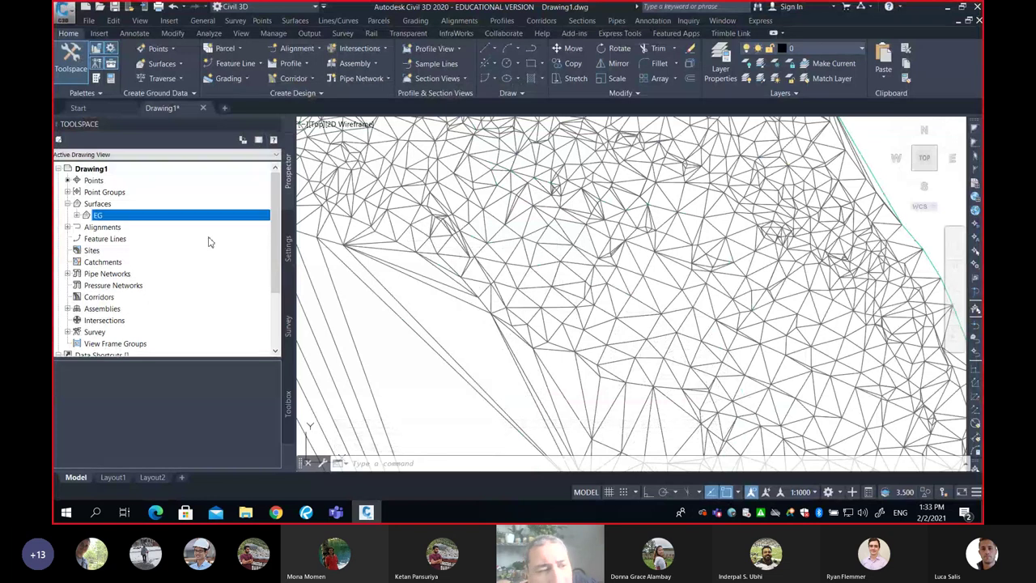
pyautogui.click(67, 192)
pyautogui.click(113, 204)
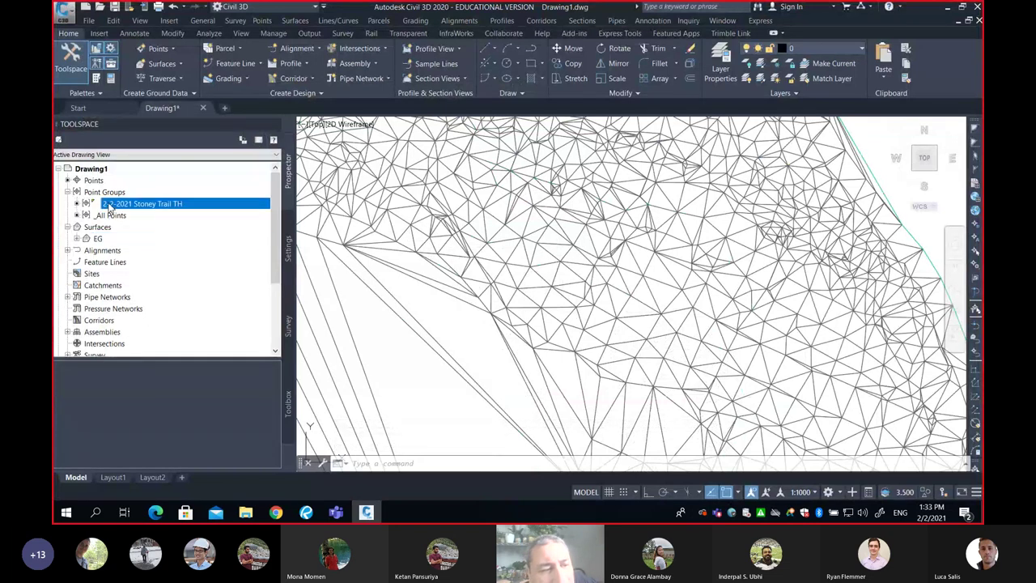
pyautogui.rightClick(115, 204)
pyautogui.click(147, 209)
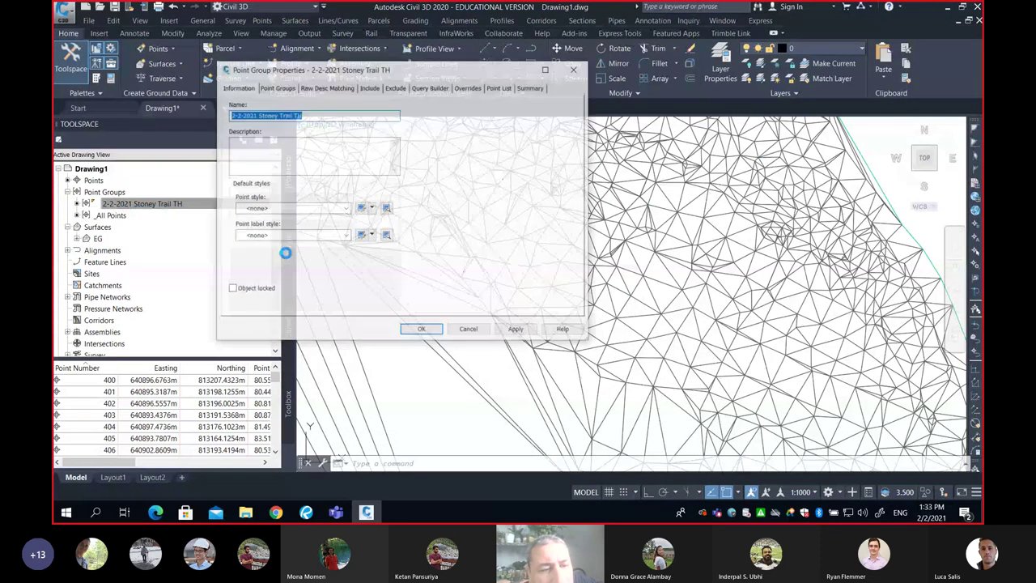
pyautogui.click(289, 209)
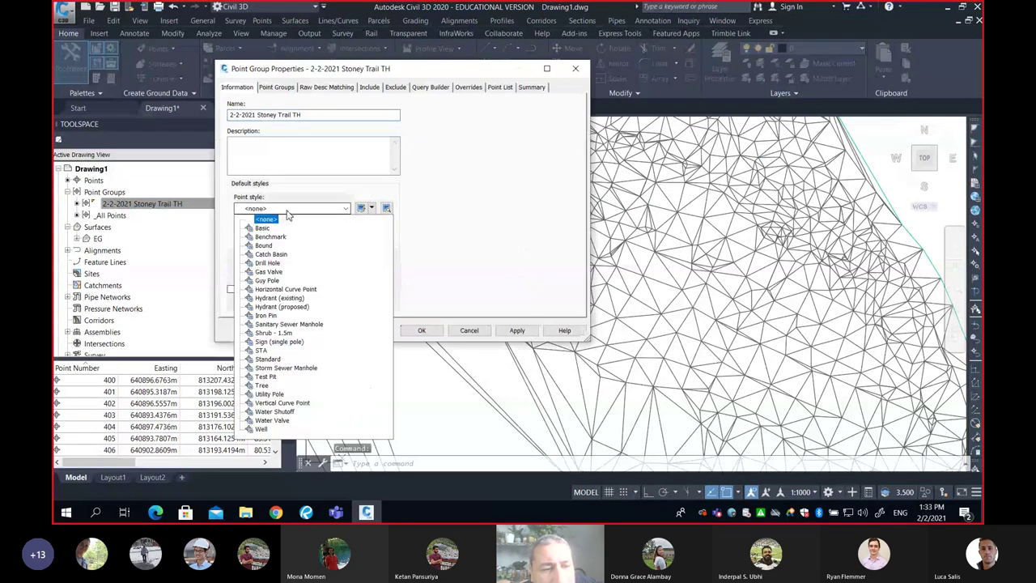
pyautogui.click(267, 236)
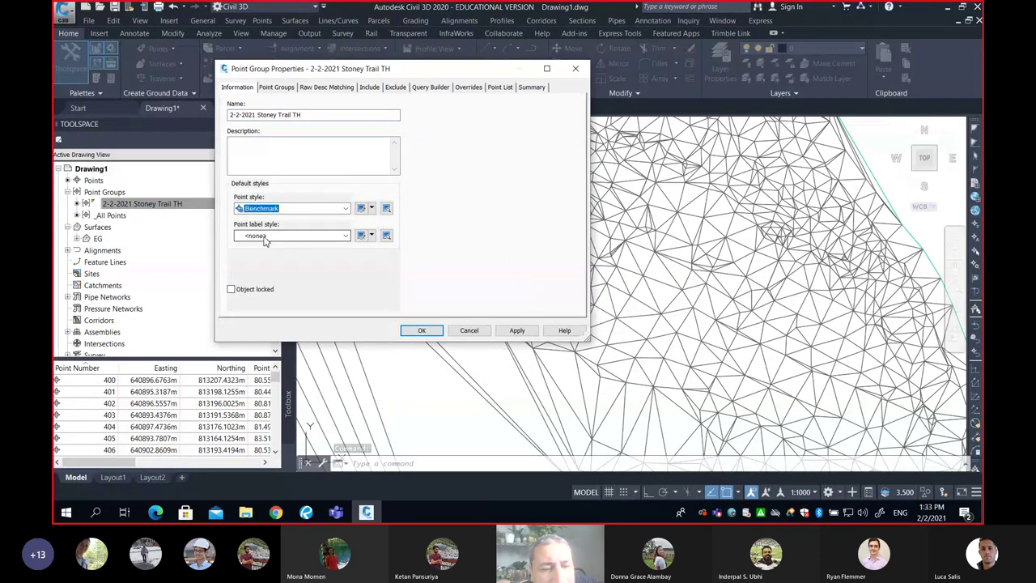
pyautogui.click(273, 236)
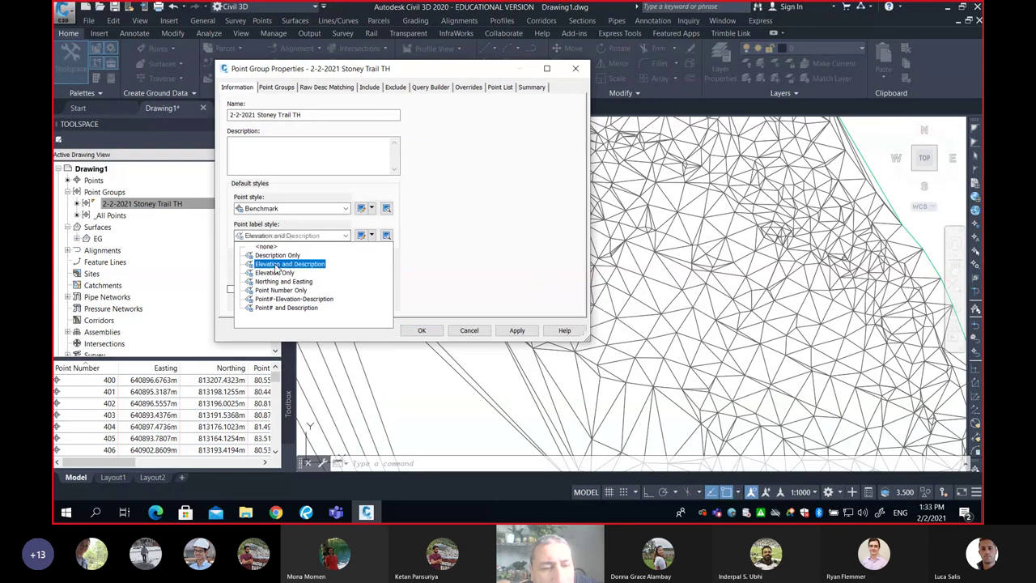
pyautogui.click(277, 273)
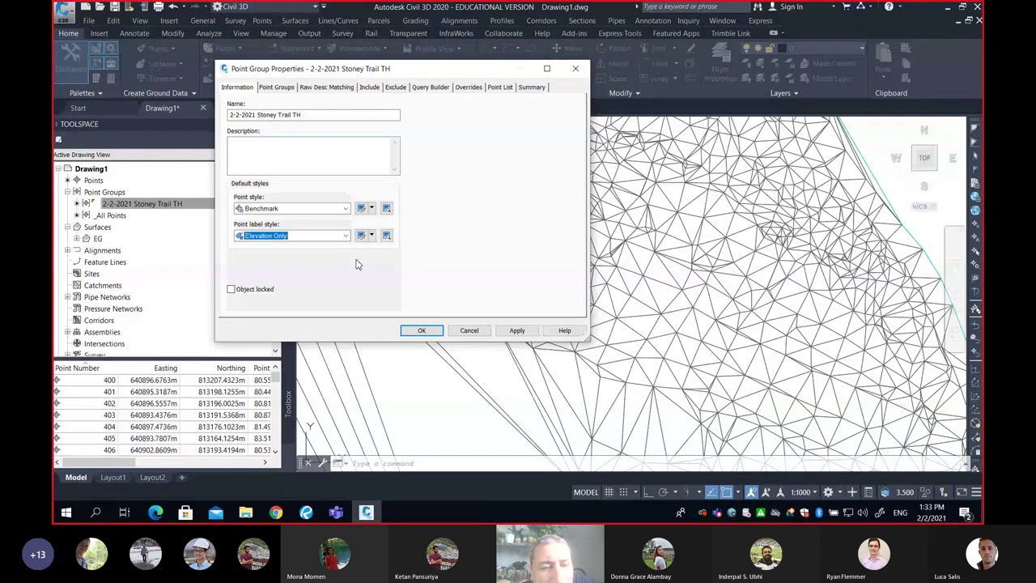
# - Set the Point Elevation text height to 1 mm in the Elevation Only label style and apply the point group properties
pyautogui.click(373, 236)
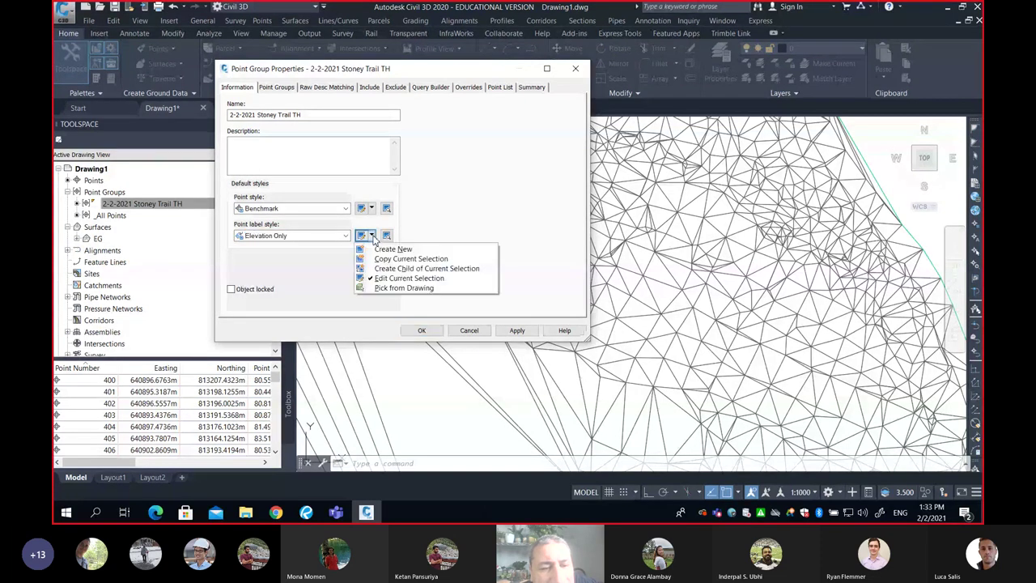
pyautogui.click(394, 278)
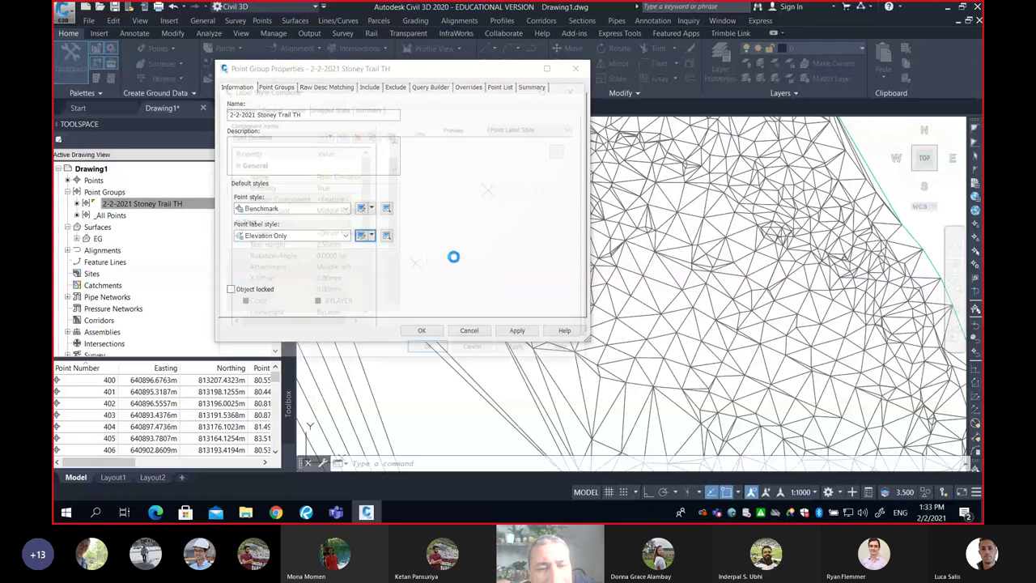
pyautogui.click(356, 245)
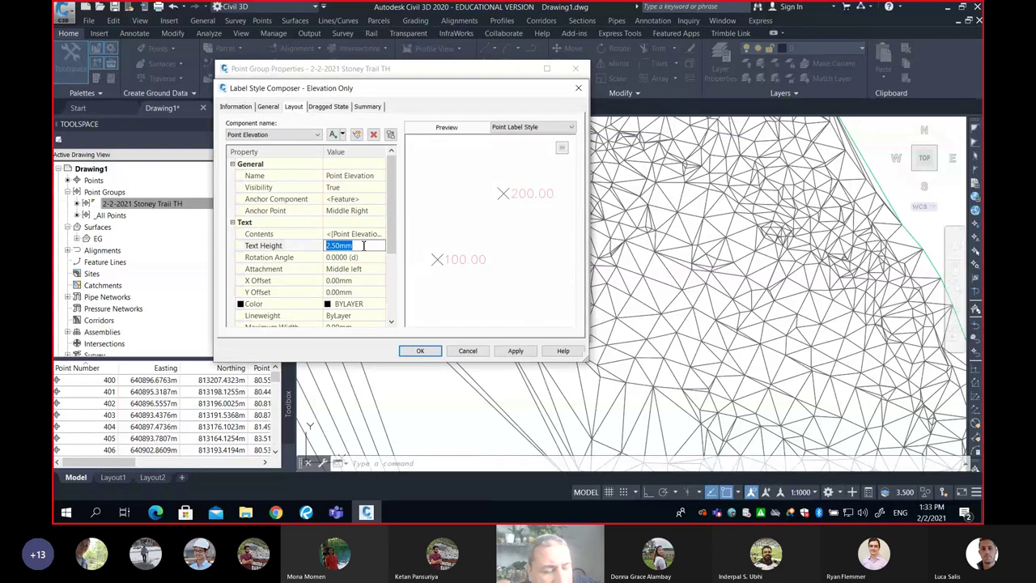
pyautogui.write('1')
pyautogui.click(419, 351)
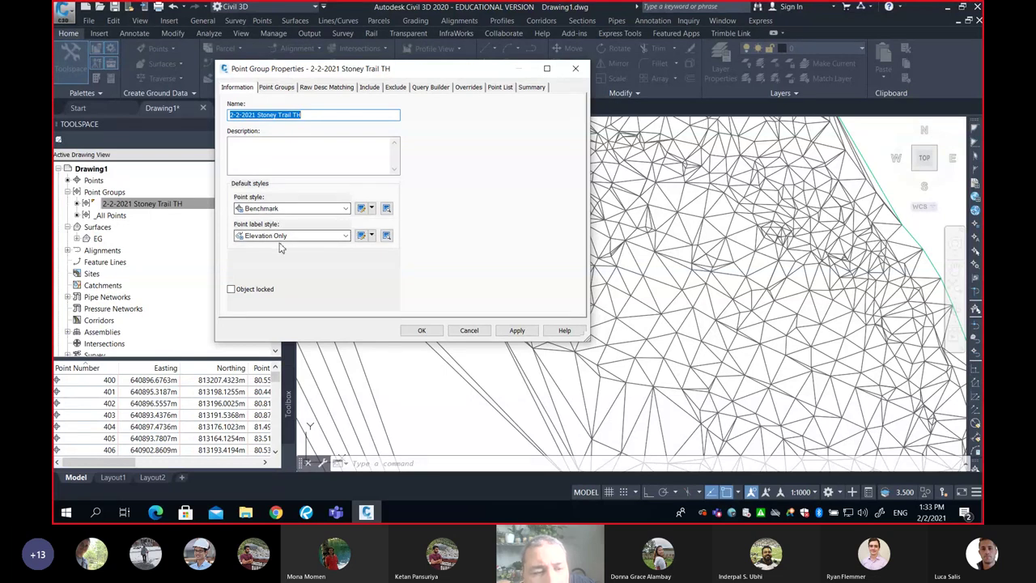
pyautogui.click(421, 330)
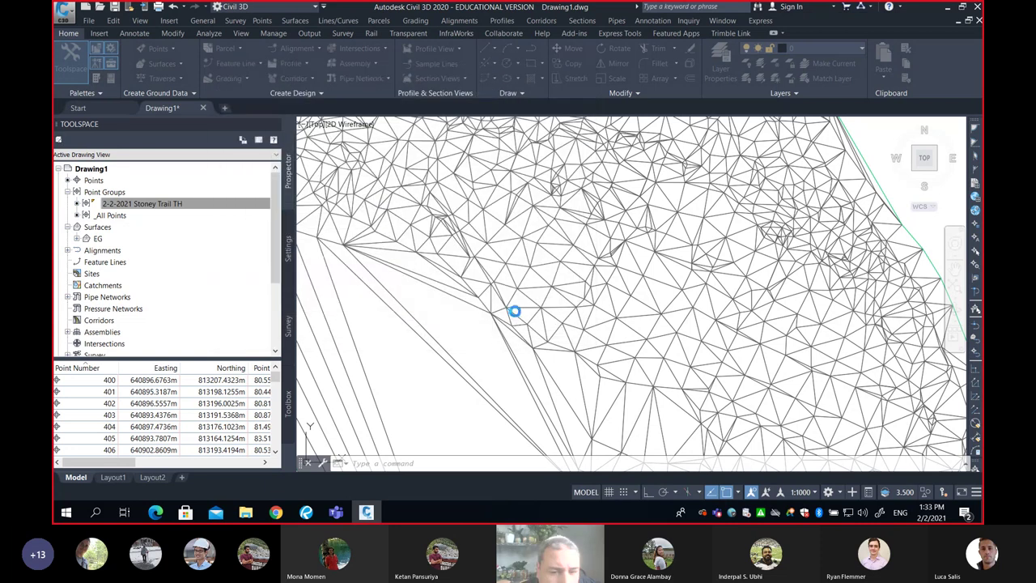
# - Examine the survey point markers and elevation labels at the triangle vertices of the EG surface in plan
pyautogui.scroll(5, 547, 281)
pyautogui.scroll(4, 547, 281)
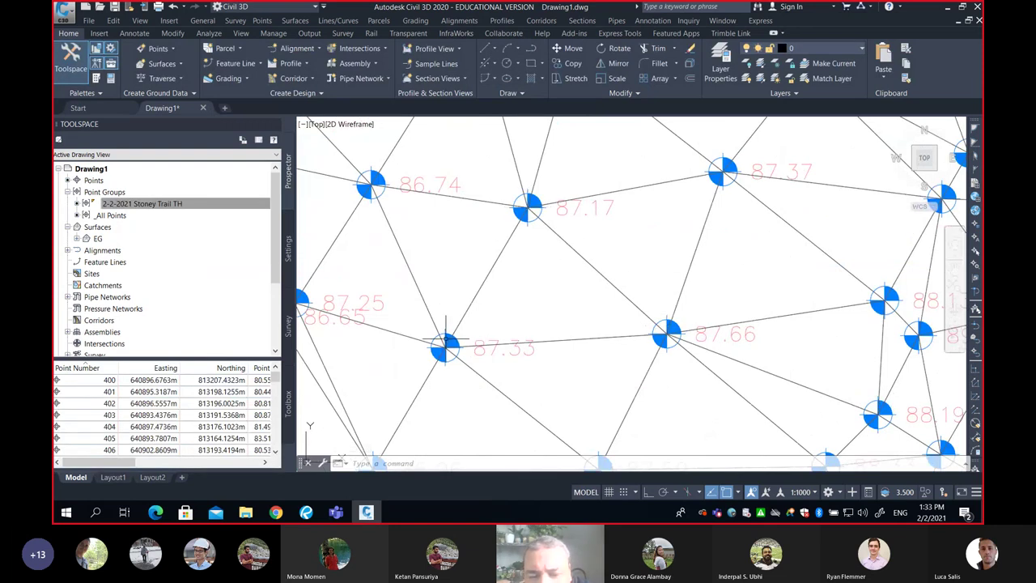
pyautogui.click(527, 211)
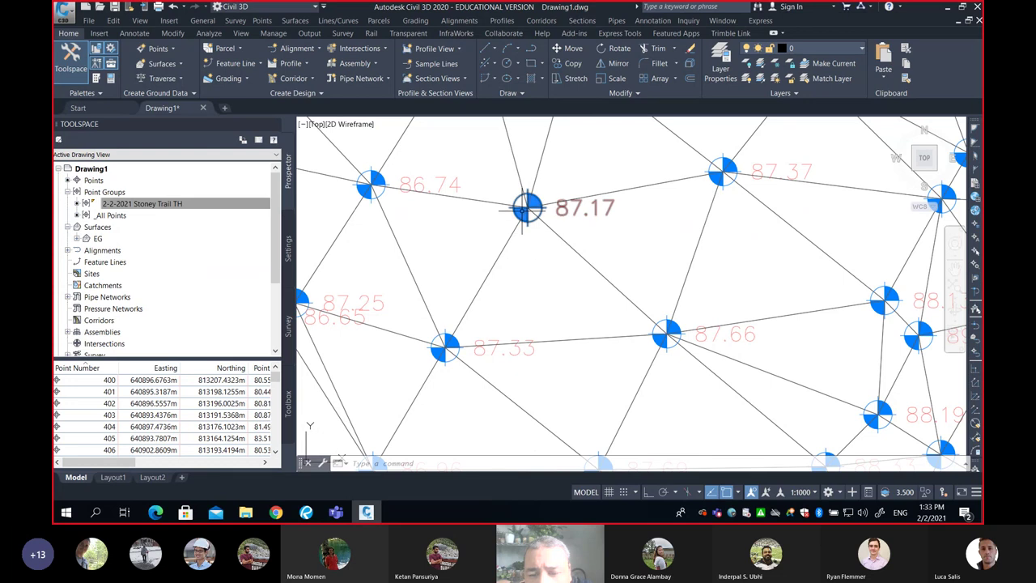
pyautogui.press('Escape')
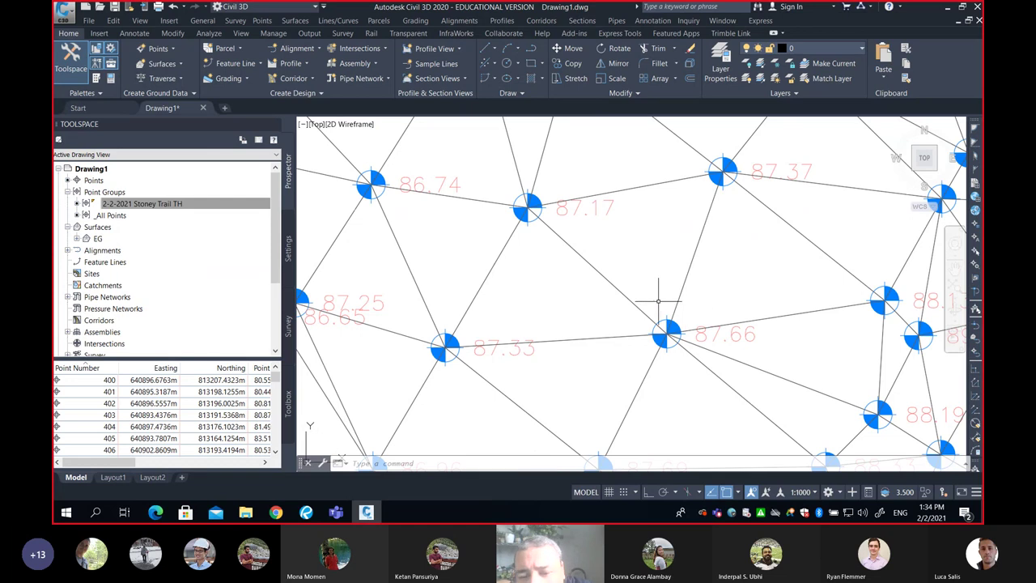
# - Examine the elevation labels at the vertices of neighbouring triangles in the interior of the EG surface
pyautogui.moveTo(658, 301)
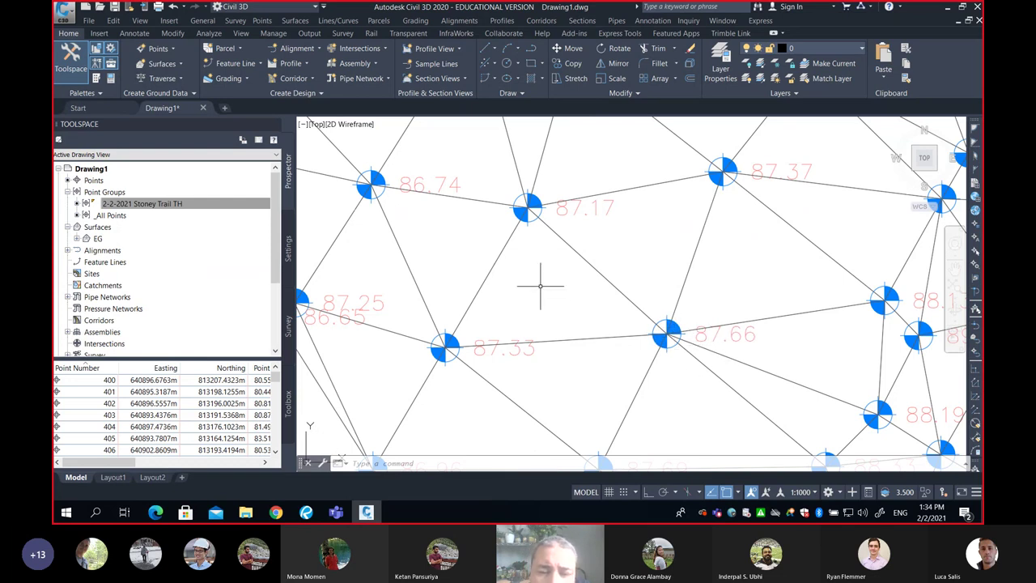
pyautogui.moveTo(539, 285)
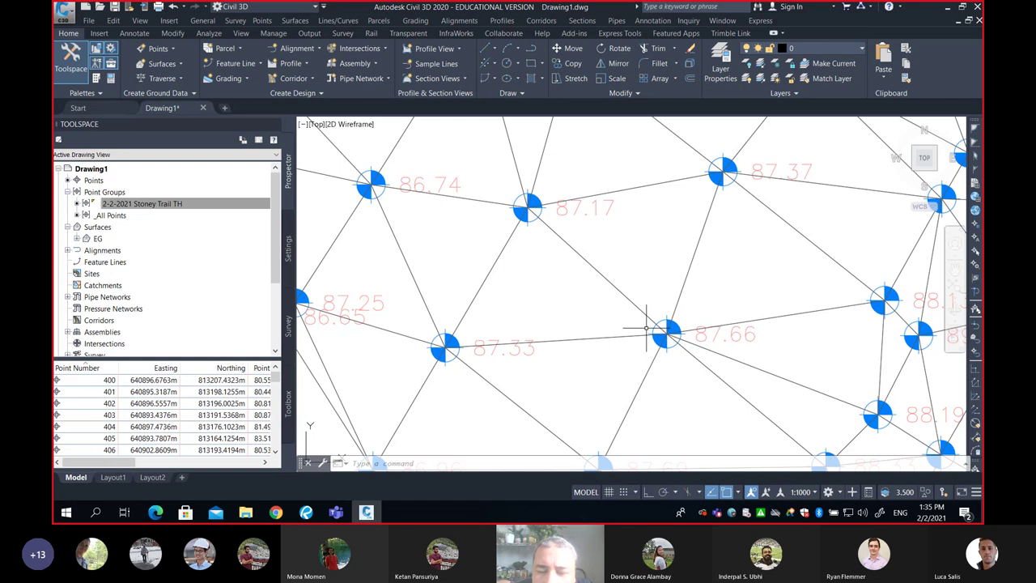
pyautogui.moveTo(646, 328)
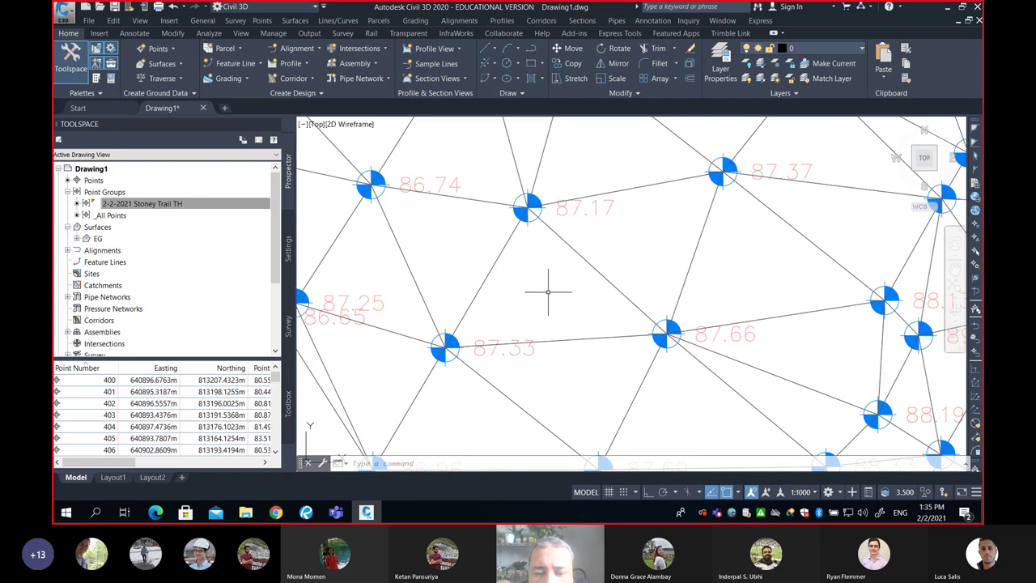
pyautogui.moveTo(539, 291)
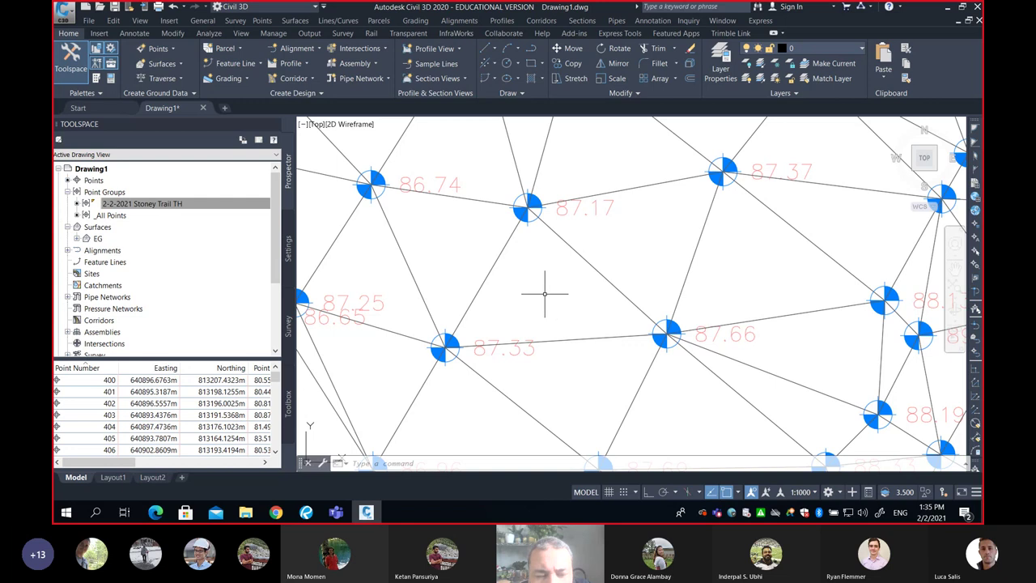
pyautogui.moveTo(545, 293)
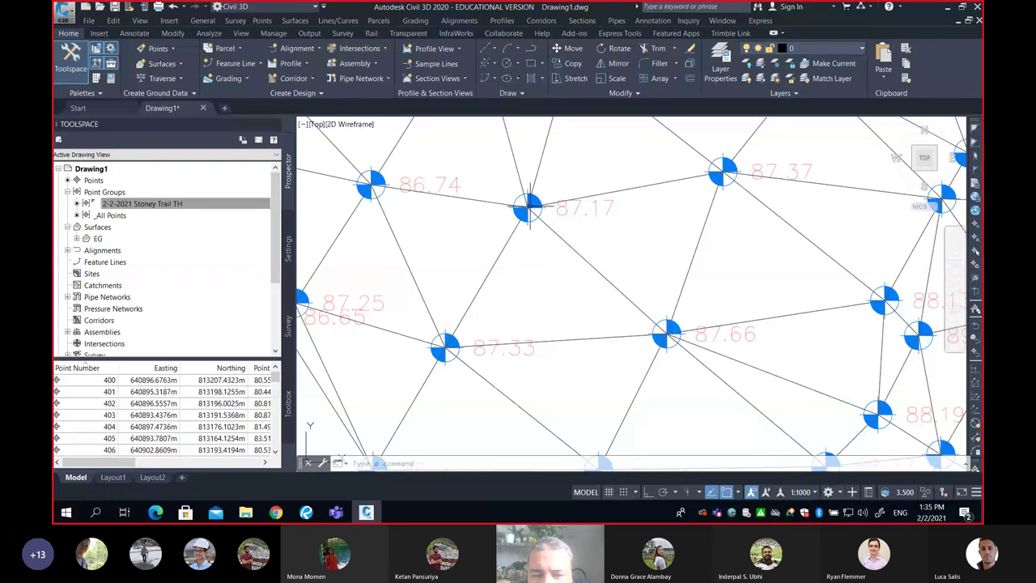
pyautogui.moveTo(528, 209)
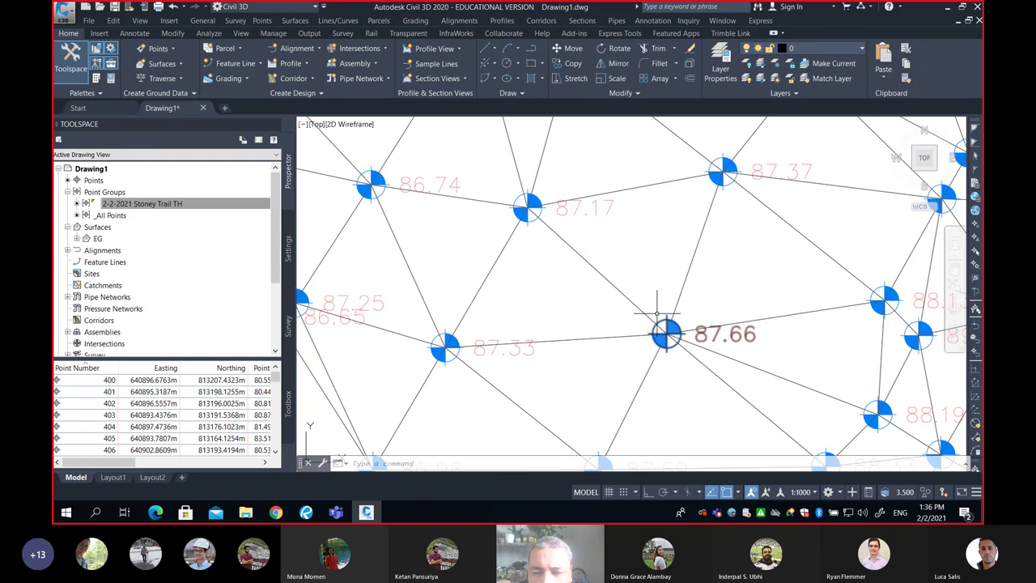
pyautogui.moveTo(585, 248); pyautogui.dragTo(608, 343, button='middle')
pyautogui.moveTo(590, 157)
pyautogui.mouseDown(button='middle')
pyautogui.moveTo(601, 218)
pyautogui.moveTo(581, 243)
pyautogui.mouseUp(button='middle')
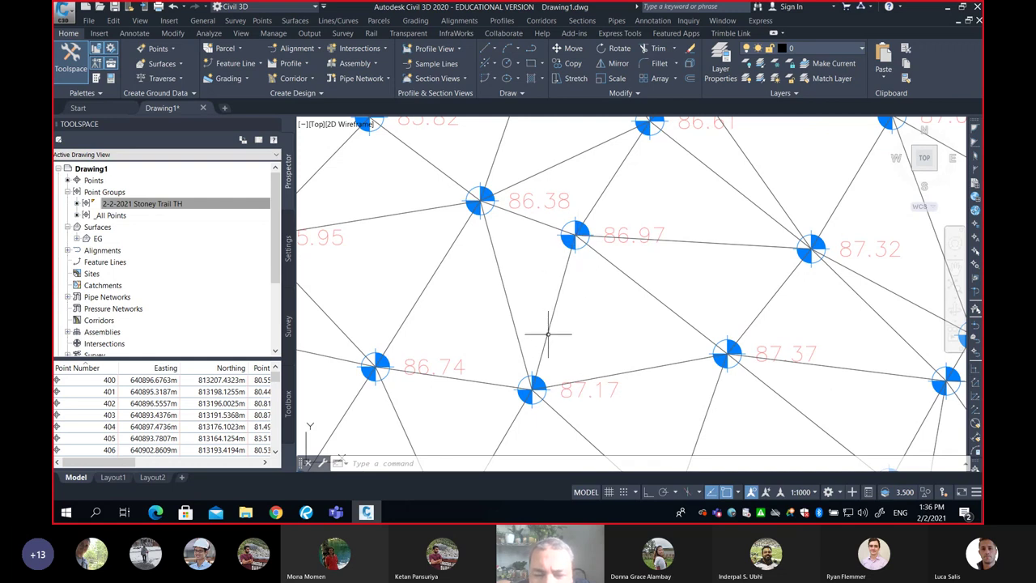
pyautogui.moveTo(553, 338); pyautogui.dragTo(580, 315, button='middle')
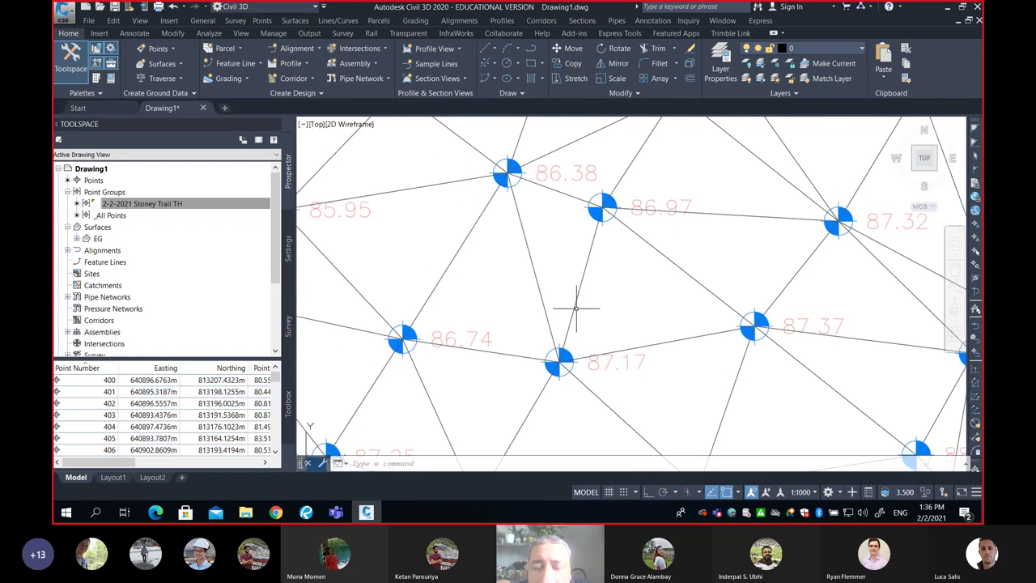
pyautogui.scroll(-3, 576, 306)
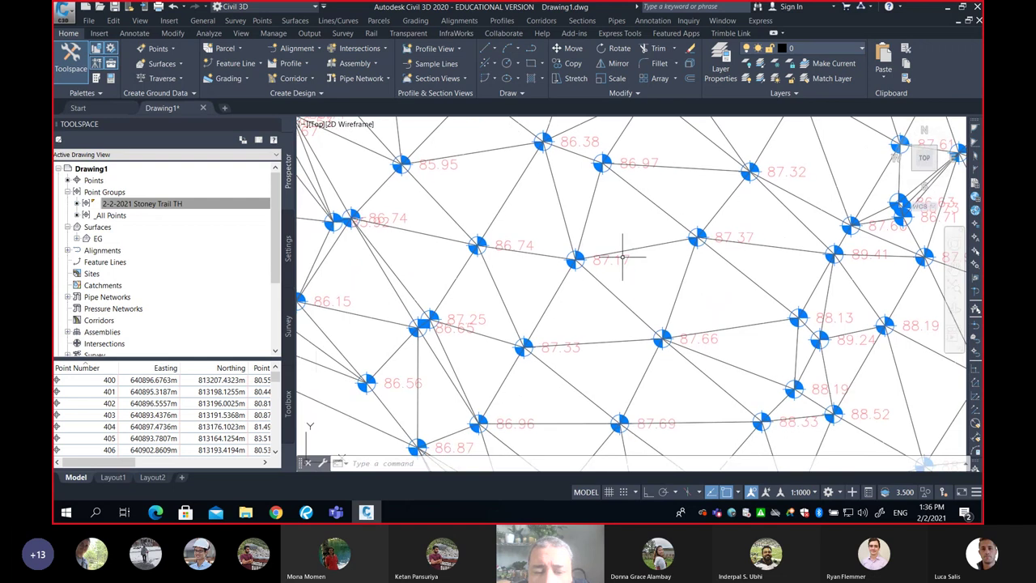
pyautogui.moveTo(601, 301)
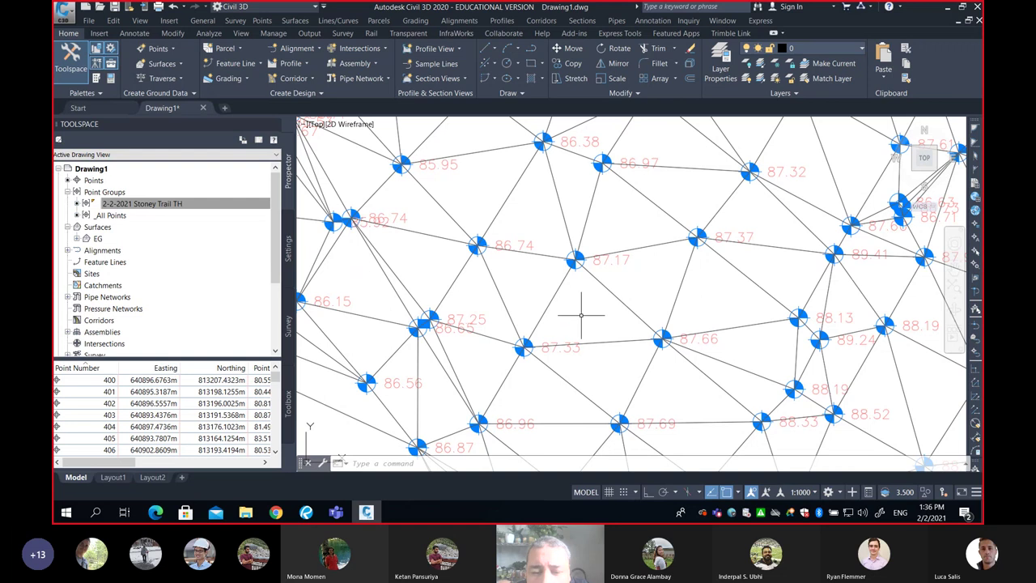
# - Set the point label style of point group 2-2-2021 Stoney Trail TH to <none>
pyautogui.scroll(-2, 587, 312)
pyautogui.scroll(-3, 587, 311)
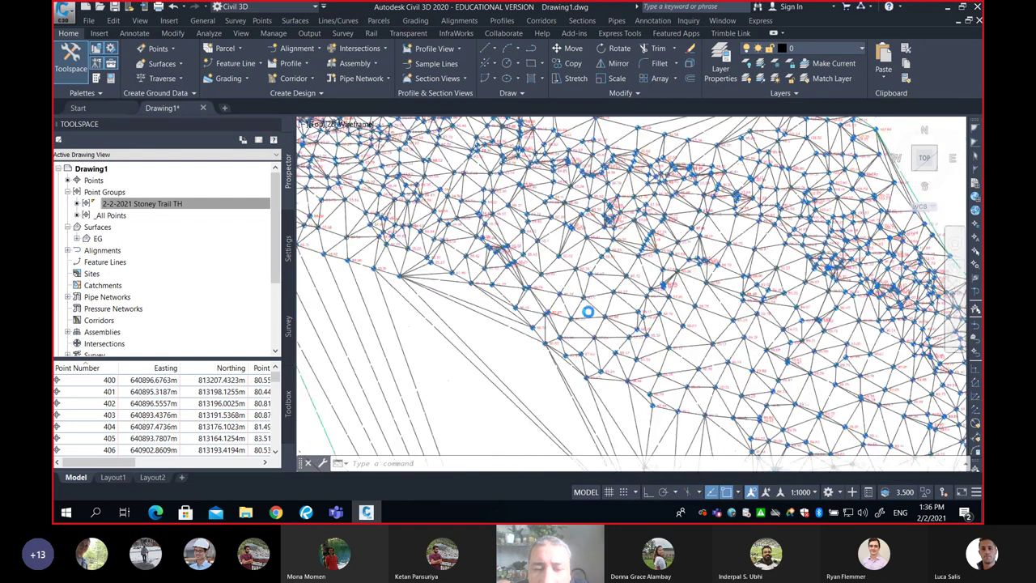
pyautogui.scroll(-2, 586, 342)
pyautogui.scroll(1, 588, 237)
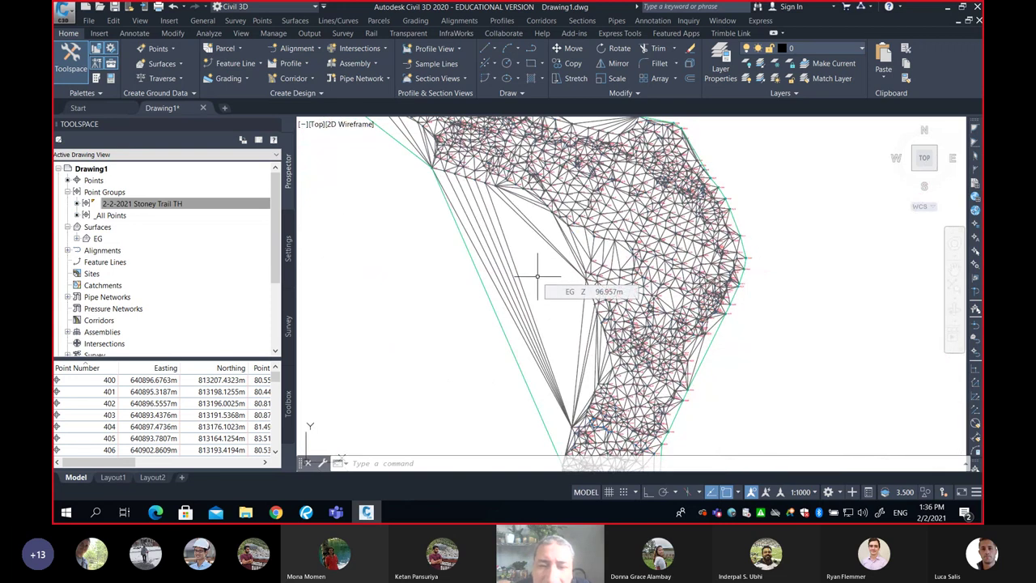
pyautogui.click(176, 205)
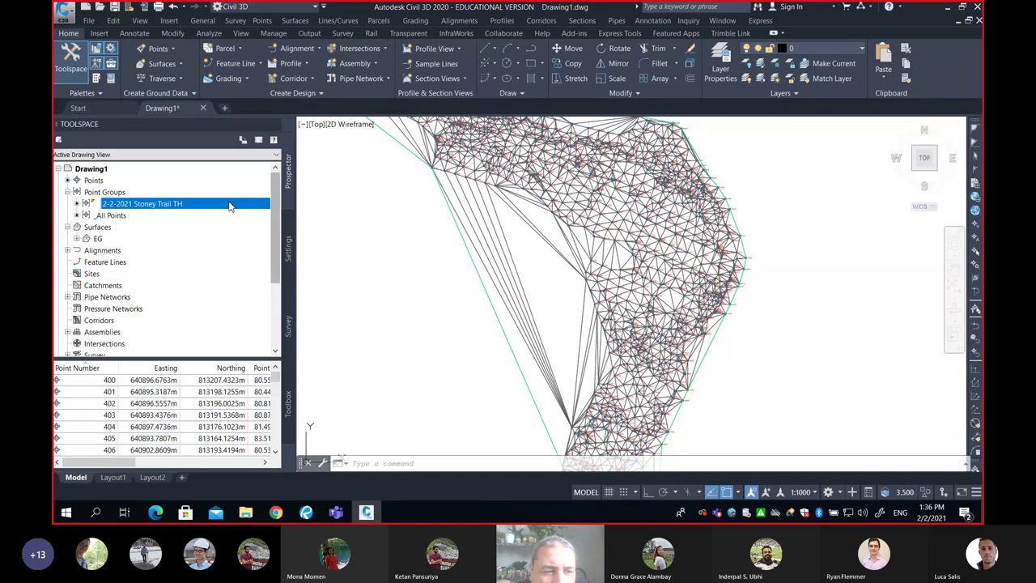
pyautogui.rightClick(178, 205)
pyautogui.click(193, 211)
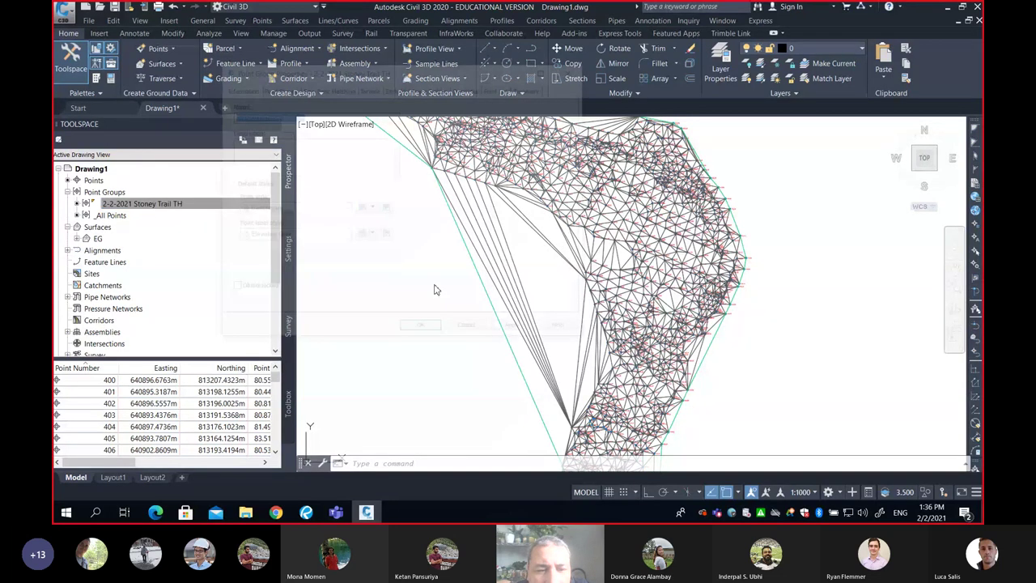
pyautogui.click(290, 235)
pyautogui.click(257, 245)
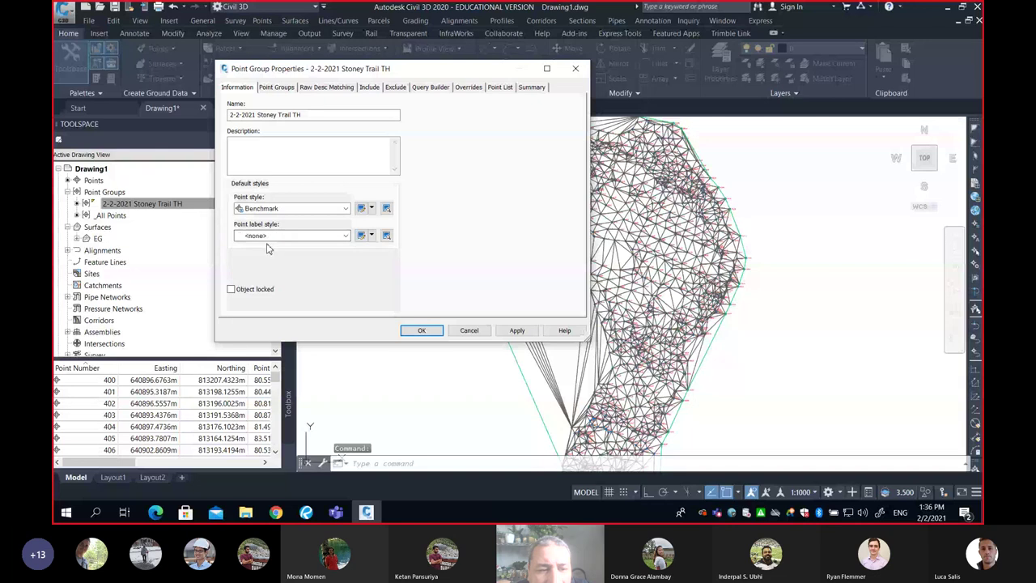
# - Set the Benchmark point style's marker size to 5 mm using the drawing scale, and accept the point group properties
pyautogui.click(370, 209)
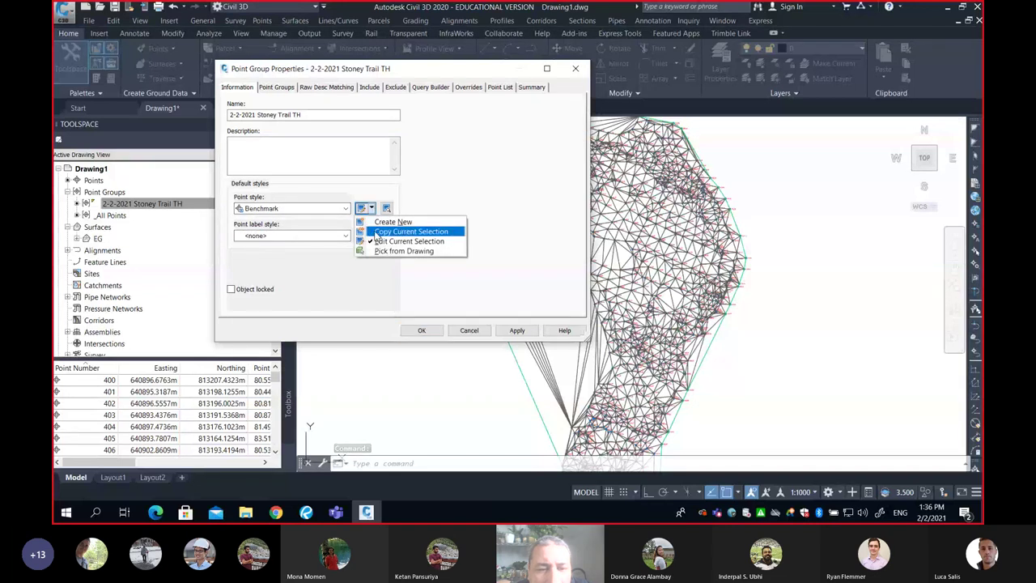
pyautogui.click(390, 242)
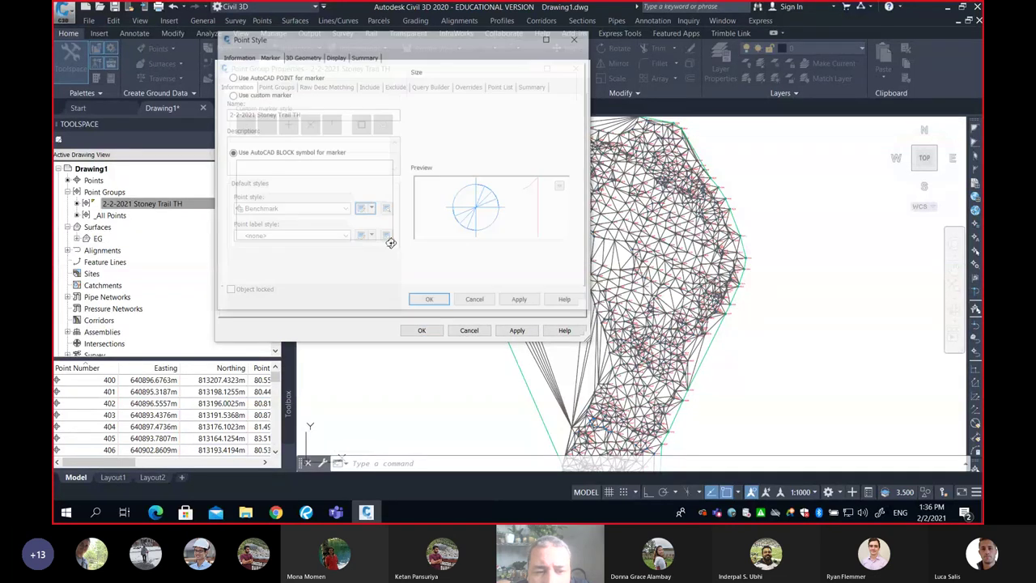
pyautogui.doubleClick(558, 92)
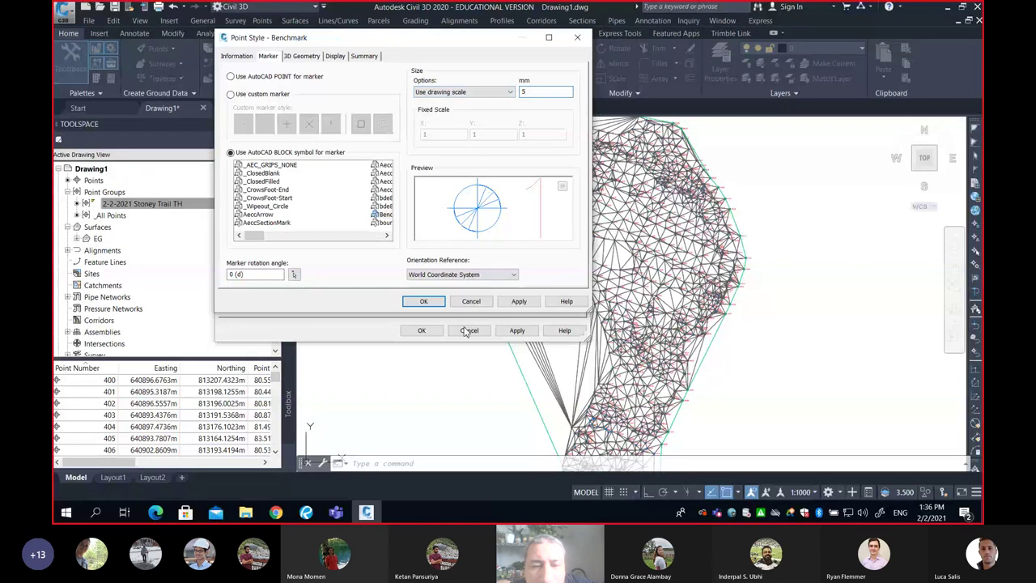
pyautogui.click(424, 301)
pyautogui.click(422, 330)
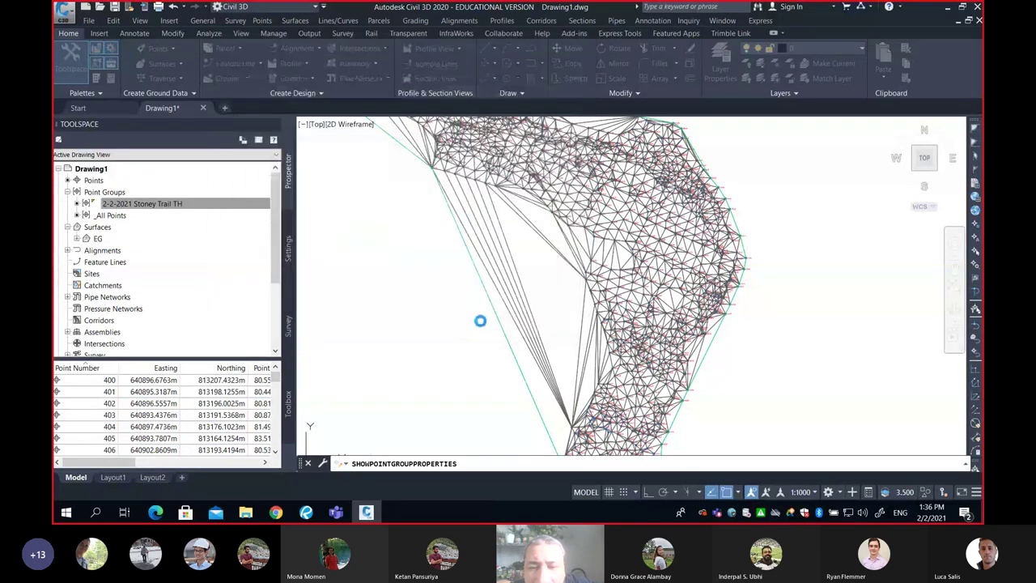
# - Examine the point markers and the triangles across sparsely surveyed gaps inside the EG surface, comparing close-up and overall views
pyautogui.scroll(2, 570, 257)
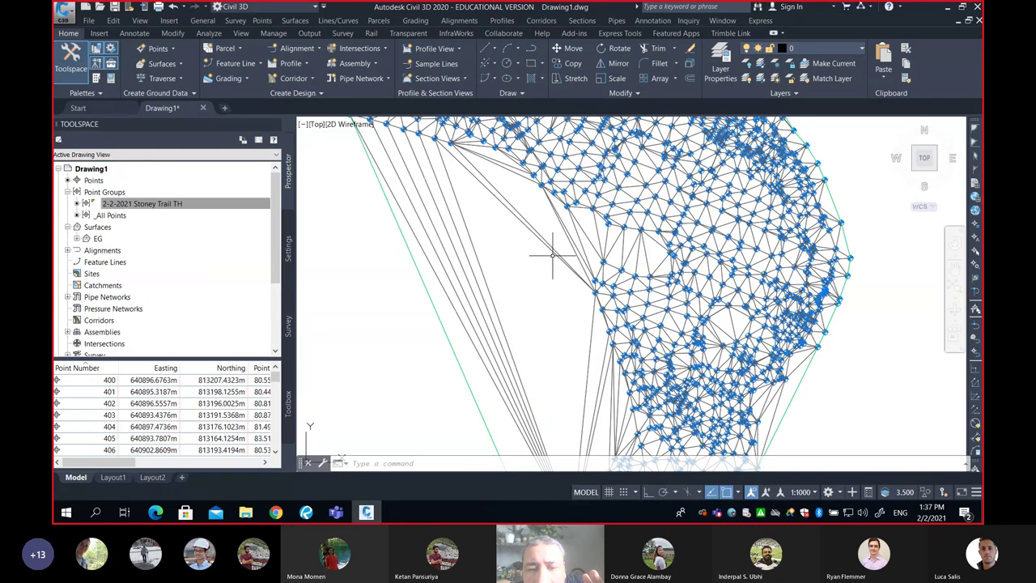
pyautogui.moveTo(502, 272)
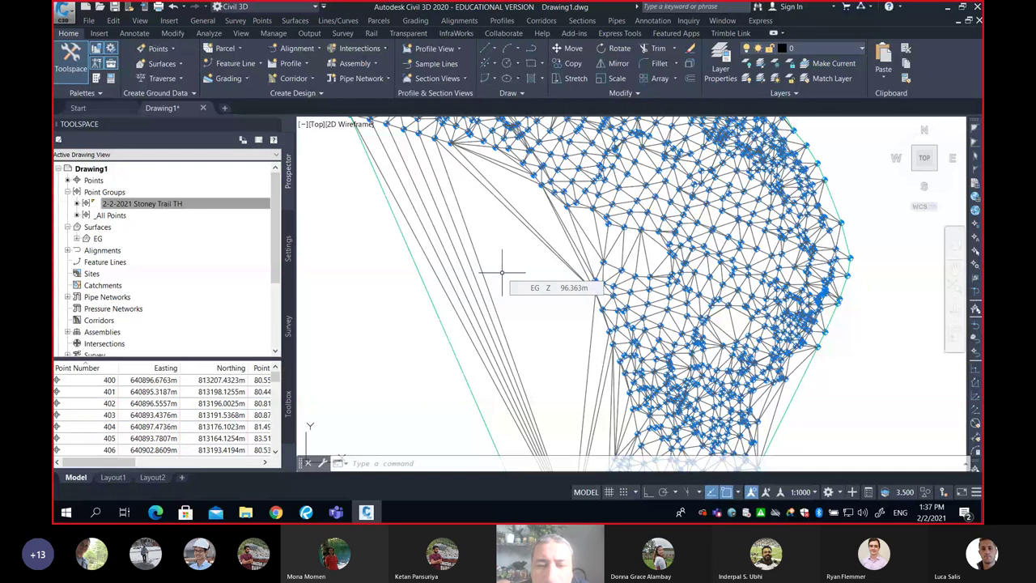
pyautogui.scroll(-1, 502, 273)
pyautogui.scroll(6, 526, 287)
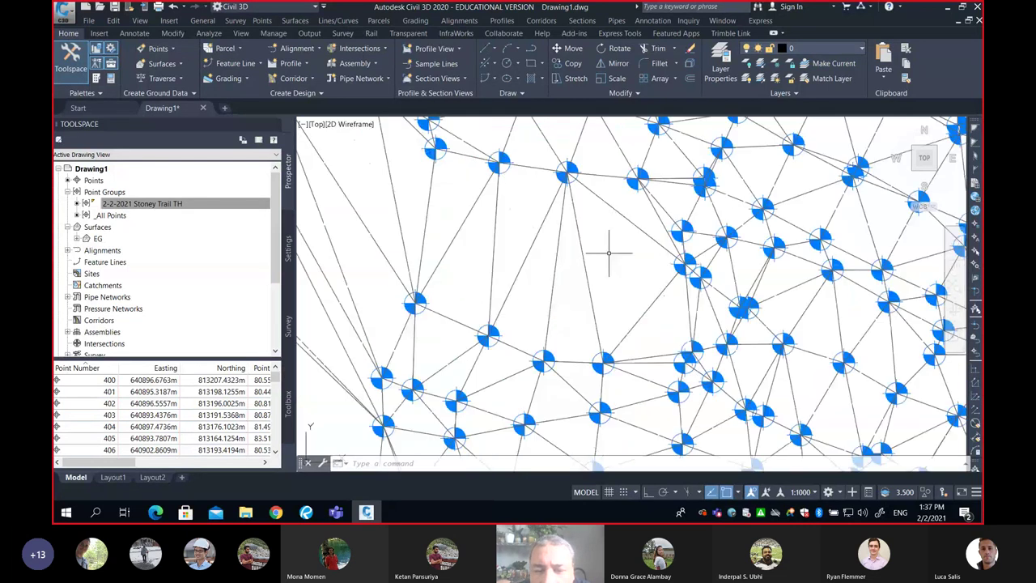
pyautogui.moveTo(607, 252)
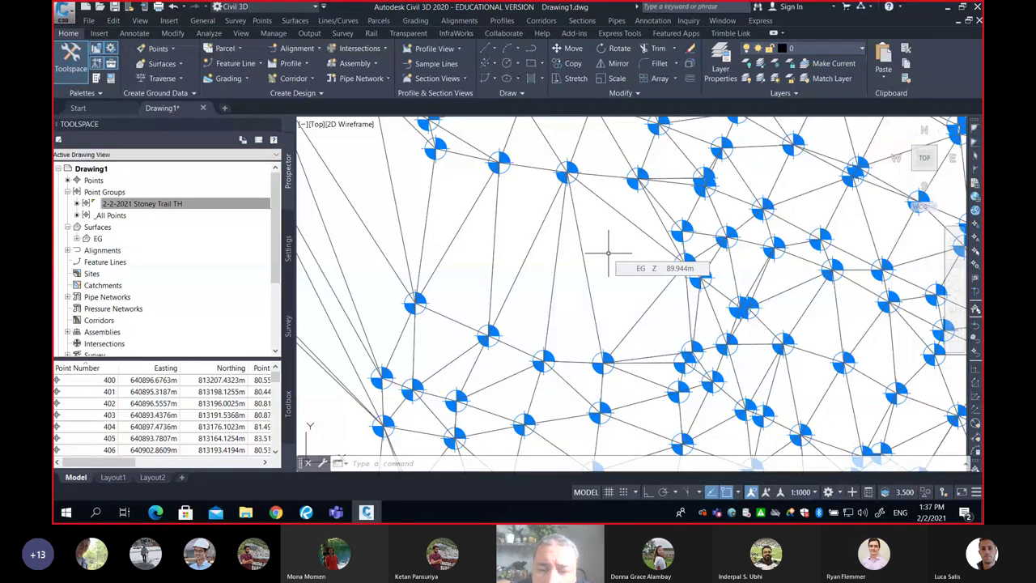
pyautogui.scroll(-2, 607, 253)
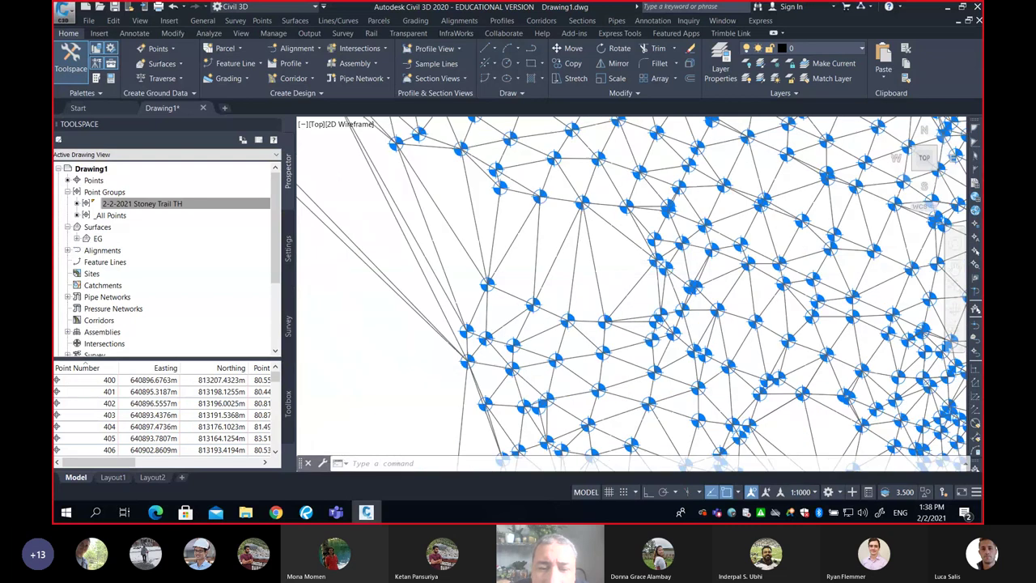
pyautogui.scroll(-5, 539, 285)
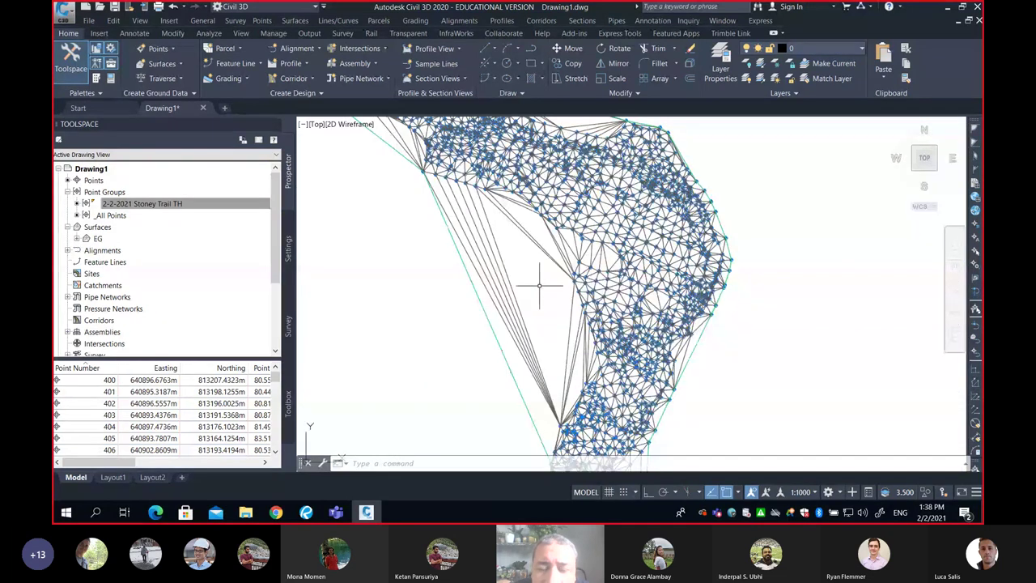
pyautogui.scroll(4, 531, 331)
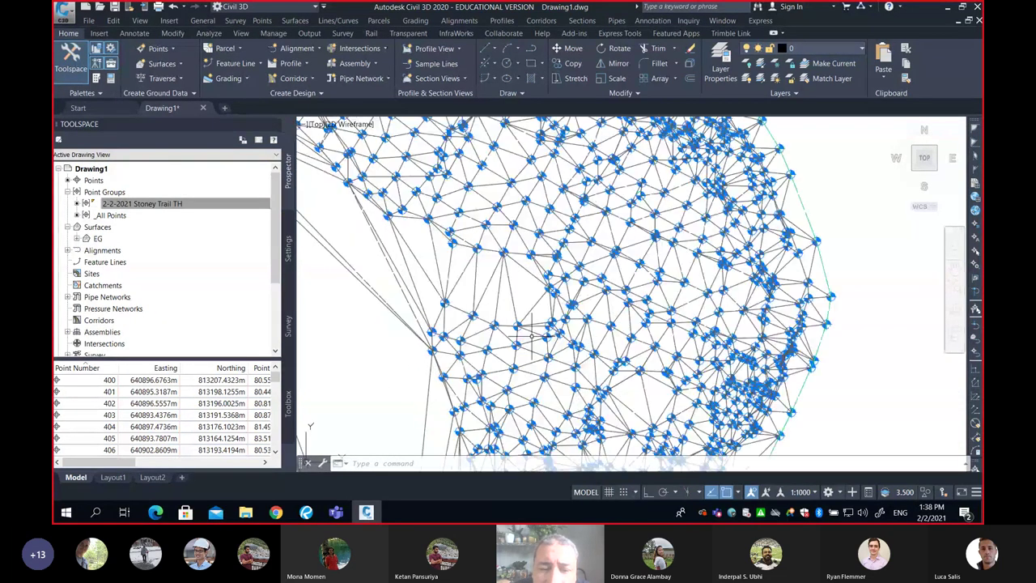
pyautogui.scroll(5, 530, 332)
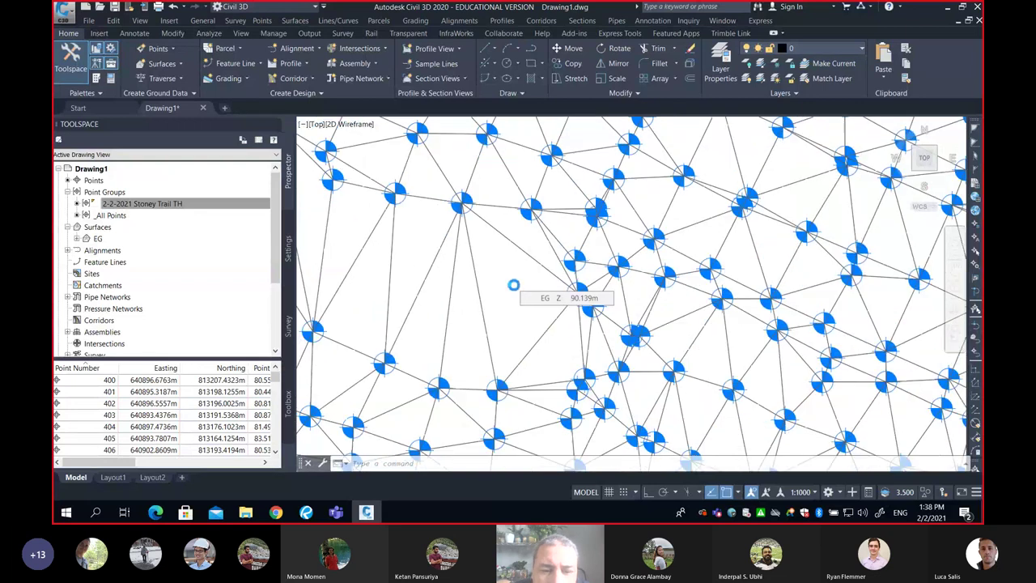
pyautogui.scroll(-5, 513, 289)
pyautogui.moveTo(513, 289); pyautogui.dragTo(574, 282, button='middle')
pyautogui.scroll(-3, 633, 257)
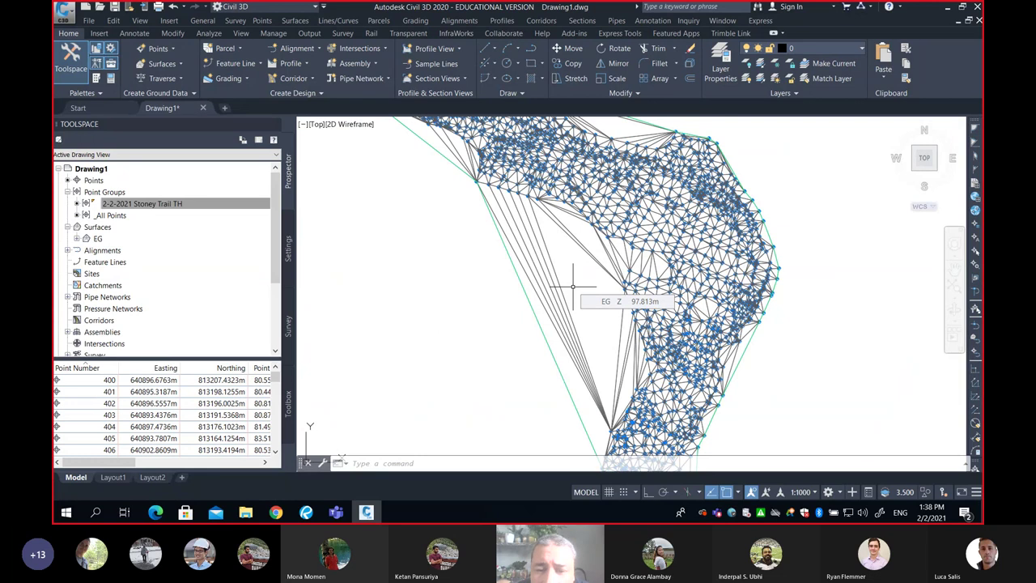
# - Inspect the long, narrow triangles spanning the unsurveyed concave west side of the EG surface and the vertex where they converge
pyautogui.moveTo(586, 255); pyautogui.dragTo(581, 229, button='middle')
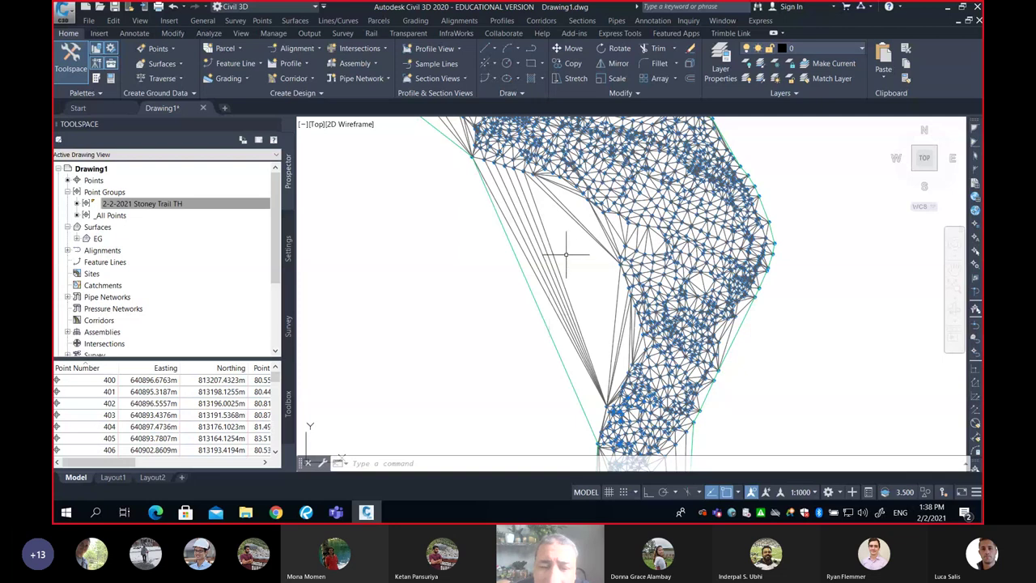
pyautogui.moveTo(577, 310); pyautogui.dragTo(576, 316, button='middle')
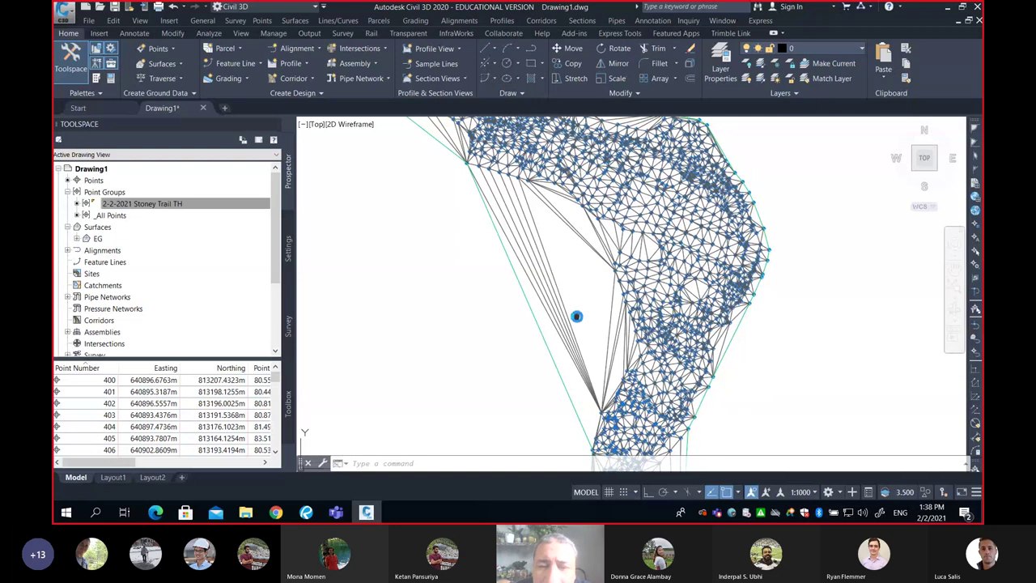
pyautogui.scroll(6, 607, 408)
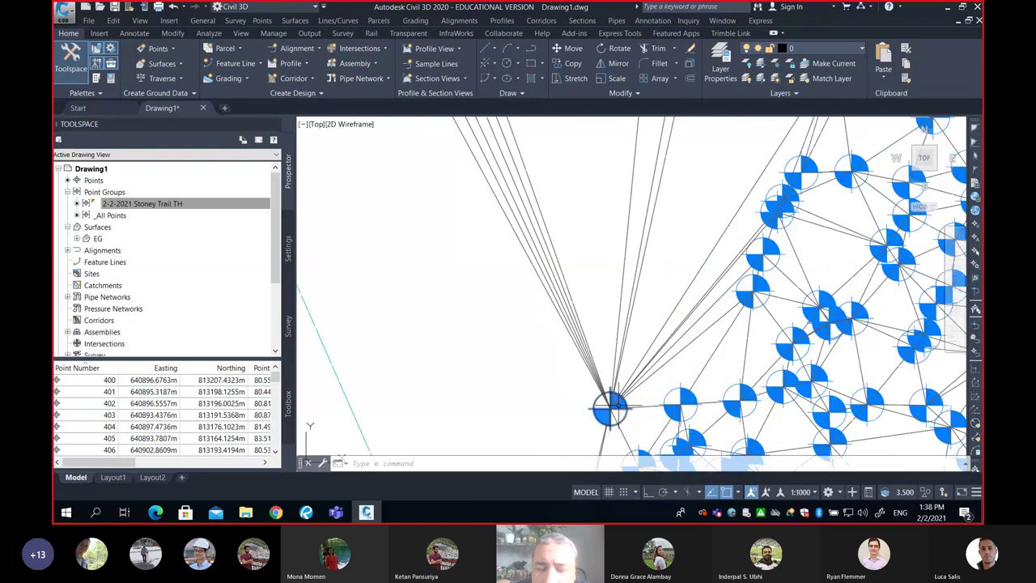
pyautogui.scroll(-7, 609, 409)
pyautogui.moveTo(744, 327); pyautogui.dragTo(574, 241, button='middle')
pyautogui.scroll(2, 530, 232)
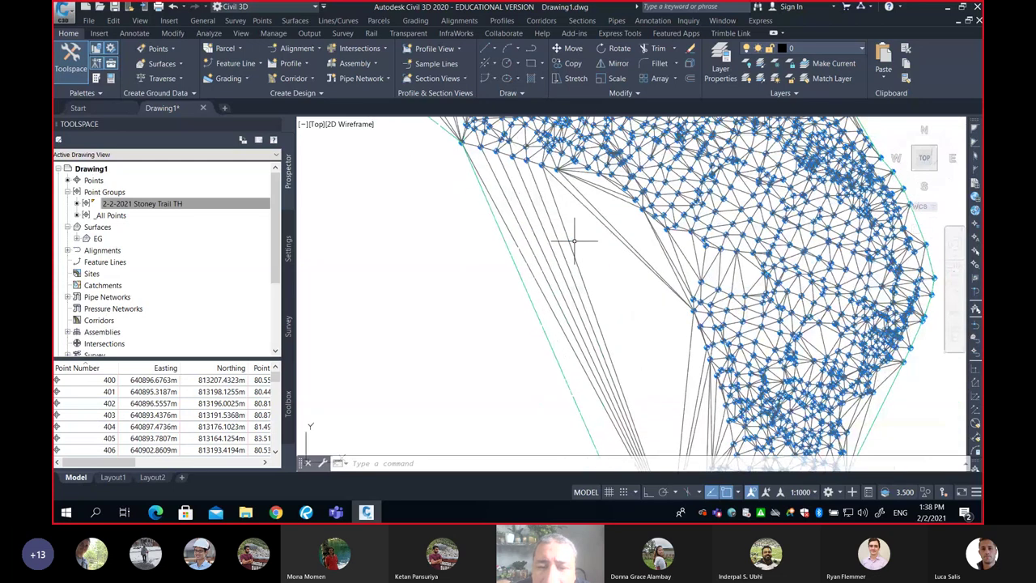
pyautogui.scroll(-2, 573, 240)
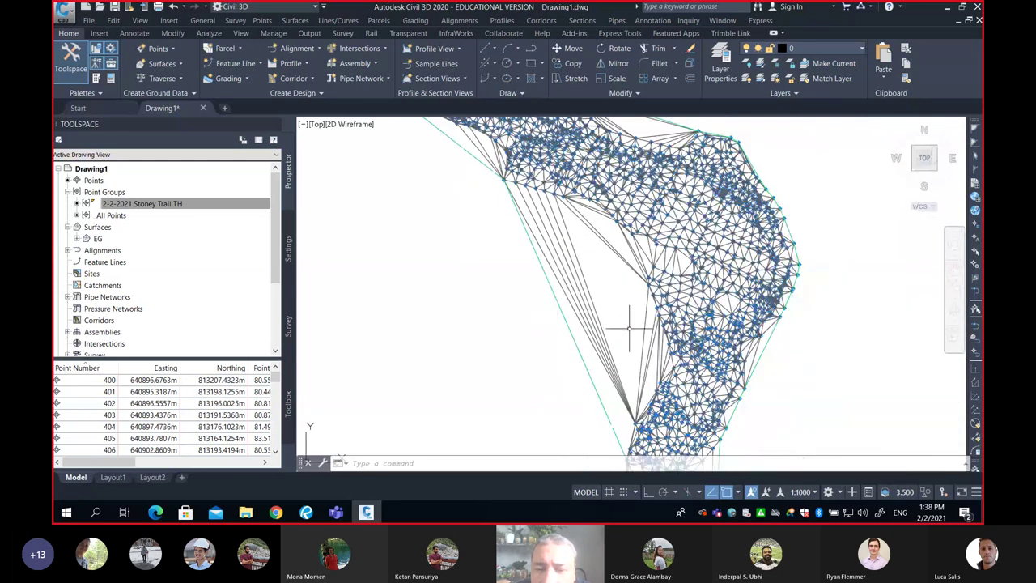
pyautogui.moveTo(606, 288); pyautogui.dragTo(550, 286, button='middle')
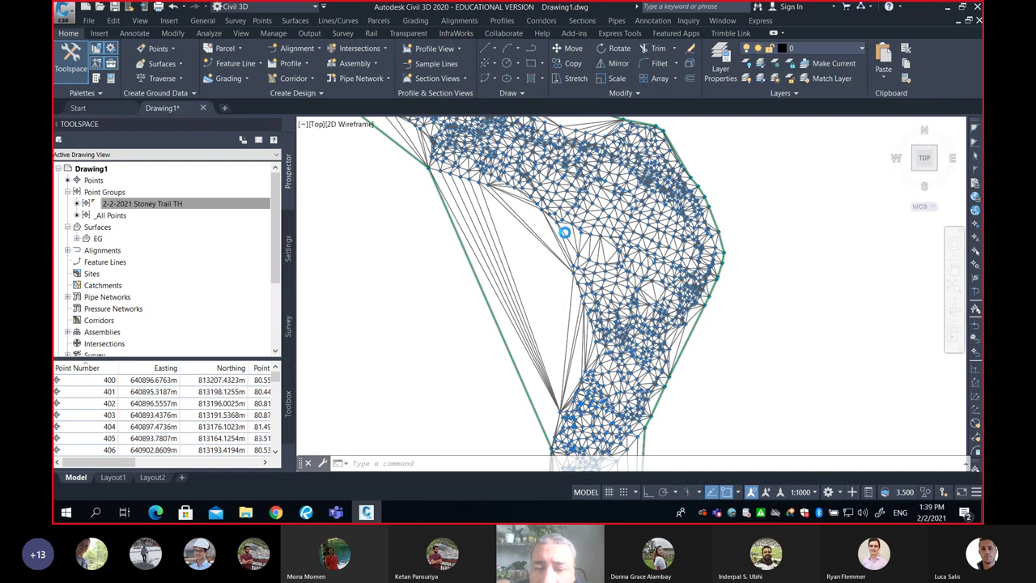
pyautogui.scroll(5, 615, 230)
pyautogui.scroll(-2, 756, 287)
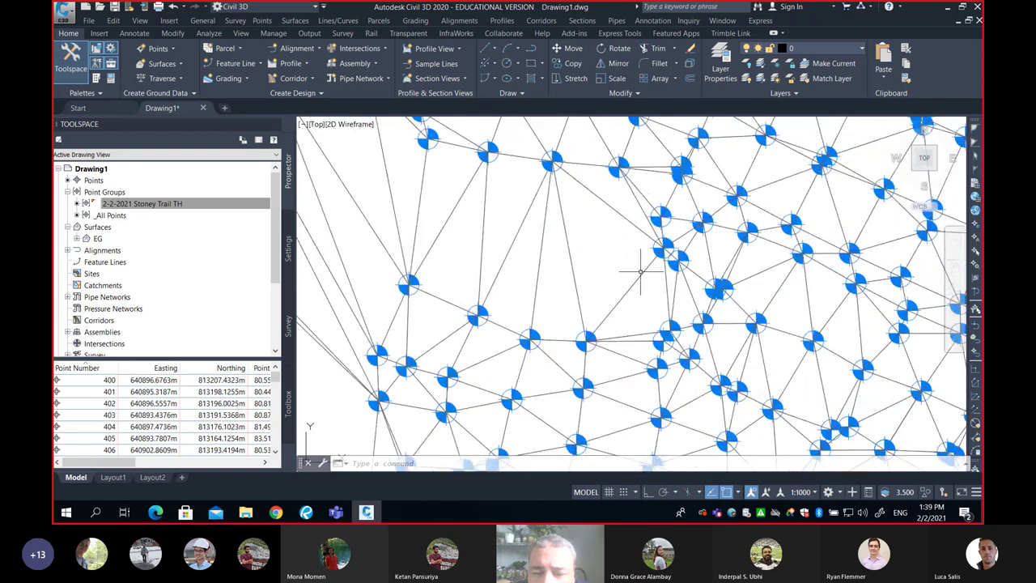
# - Examine the long edge triangles across the concave west side and the narrow south end of the EG surface
pyautogui.scroll(-5, 600, 240)
pyautogui.moveTo(555, 287); pyautogui.dragTo(607, 290, button='middle')
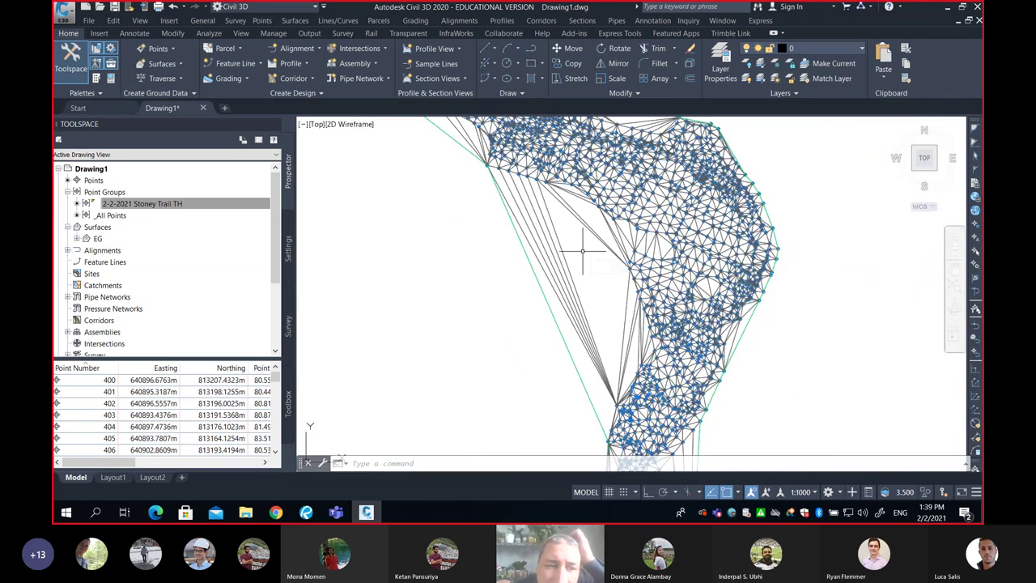
pyautogui.moveTo(605, 247); pyautogui.dragTo(594, 245, button='middle')
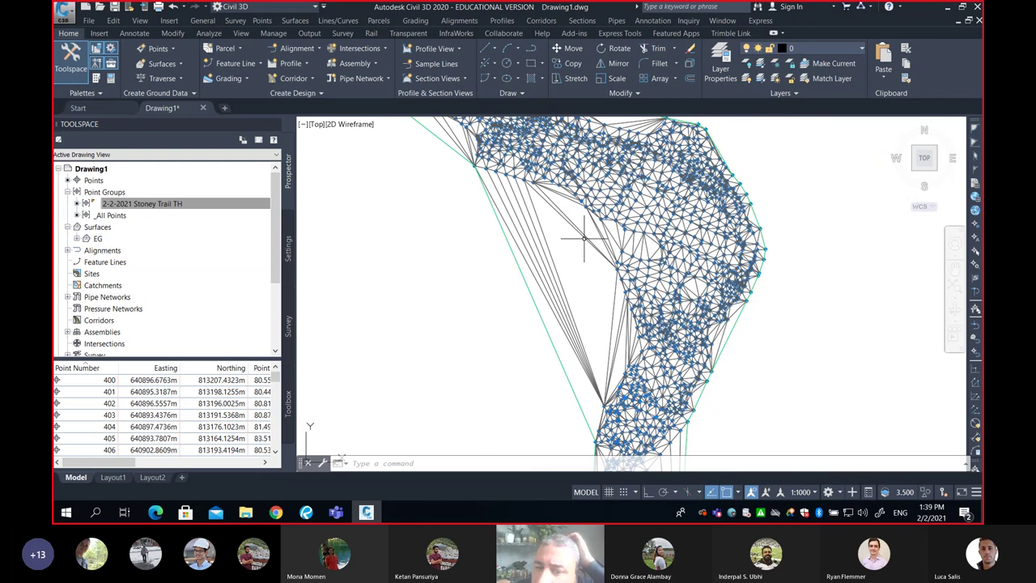
pyautogui.moveTo(587, 265)
pyautogui.mouseDown(button='middle')
pyautogui.moveTo(596, 279)
pyautogui.moveTo(567, 270)
pyautogui.mouseUp(button='middle')
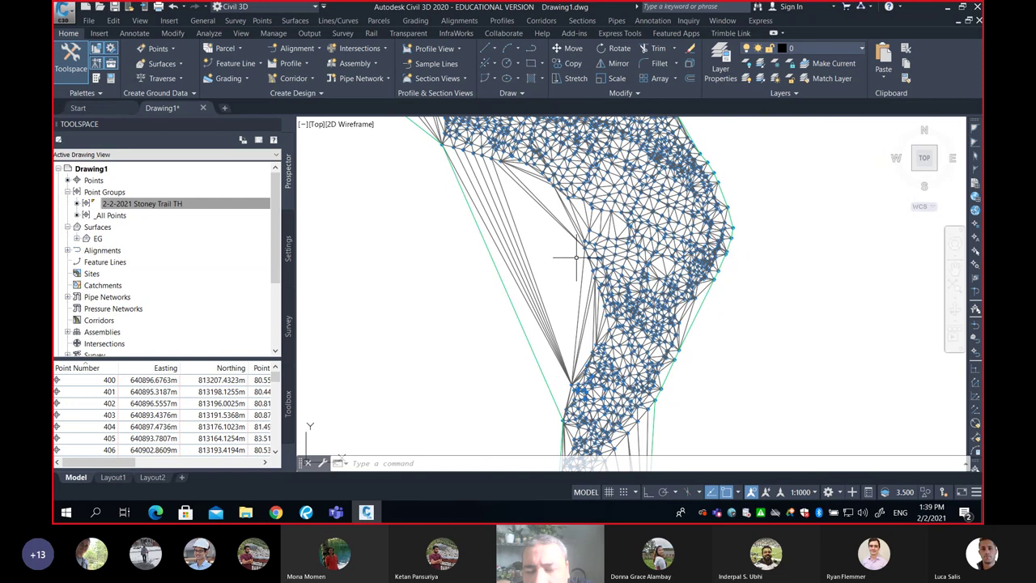
pyautogui.moveTo(588, 275); pyautogui.dragTo(597, 288, button='middle')
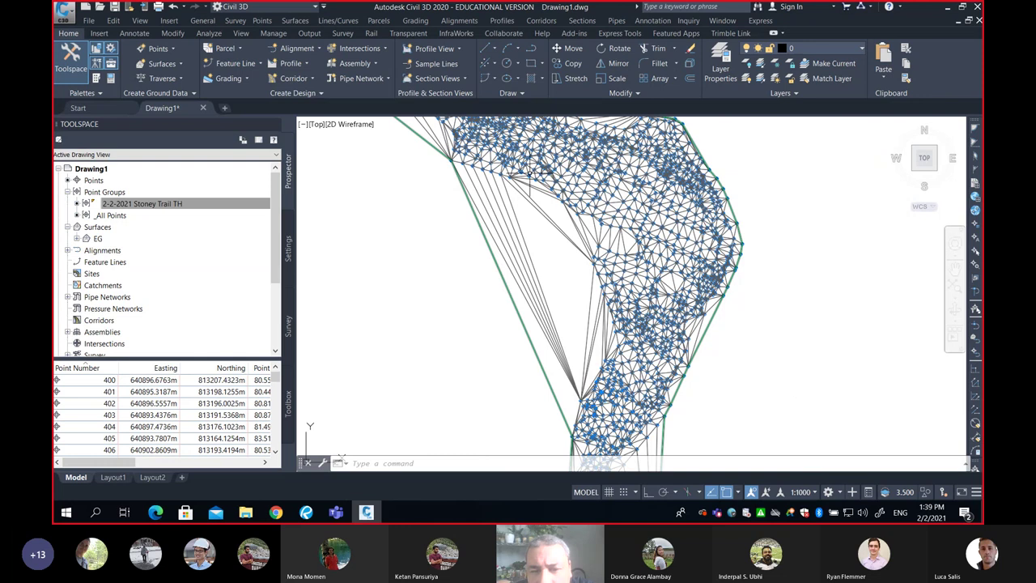
pyautogui.moveTo(620, 399); pyautogui.dragTo(611, 203, button='middle')
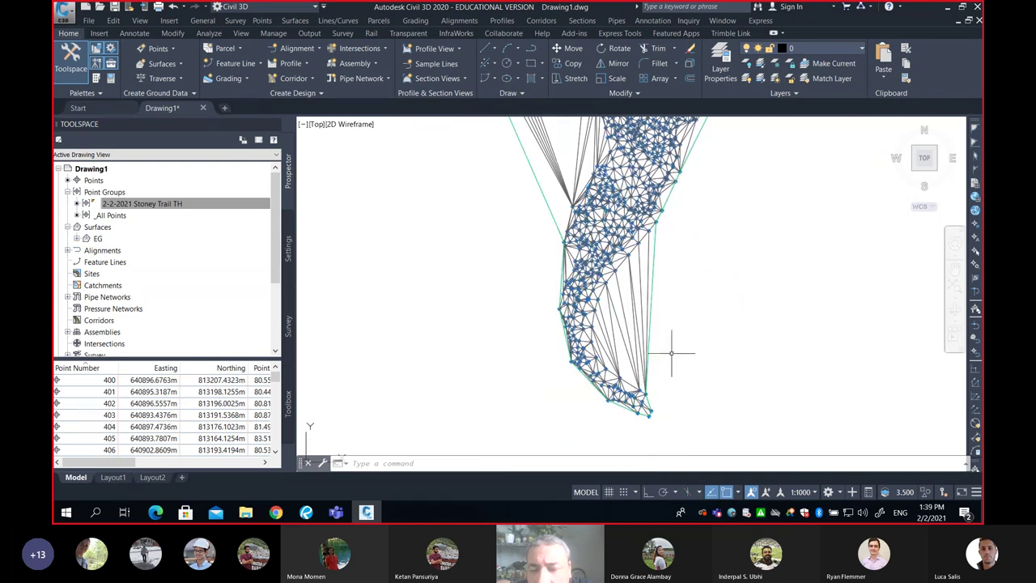
pyautogui.scroll(2, 640, 375)
pyautogui.scroll(2, 622, 336)
pyautogui.scroll(-1, 622, 336)
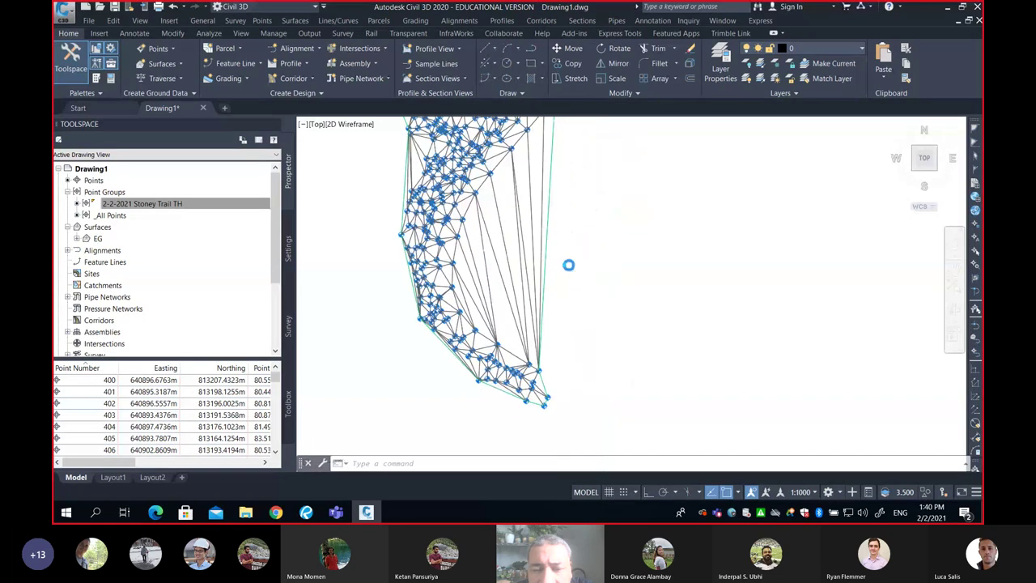
pyautogui.scroll(-2, 581, 229)
pyautogui.scroll(1, 619, 296)
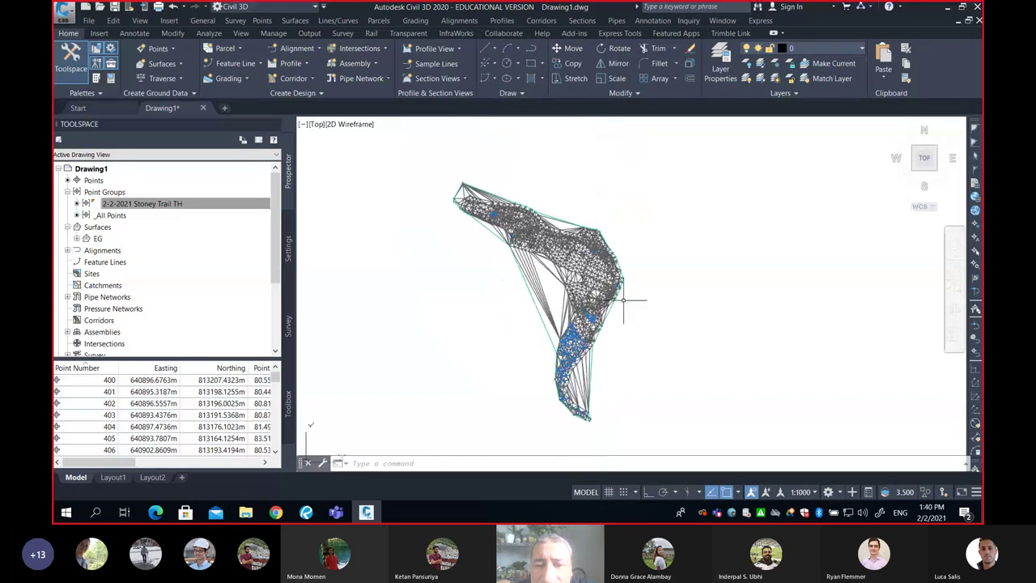
# - Compare the dense triangulation along the northern arm and bend of EG with the long triangles outside the surveyed area
pyautogui.scroll(3, 564, 292)
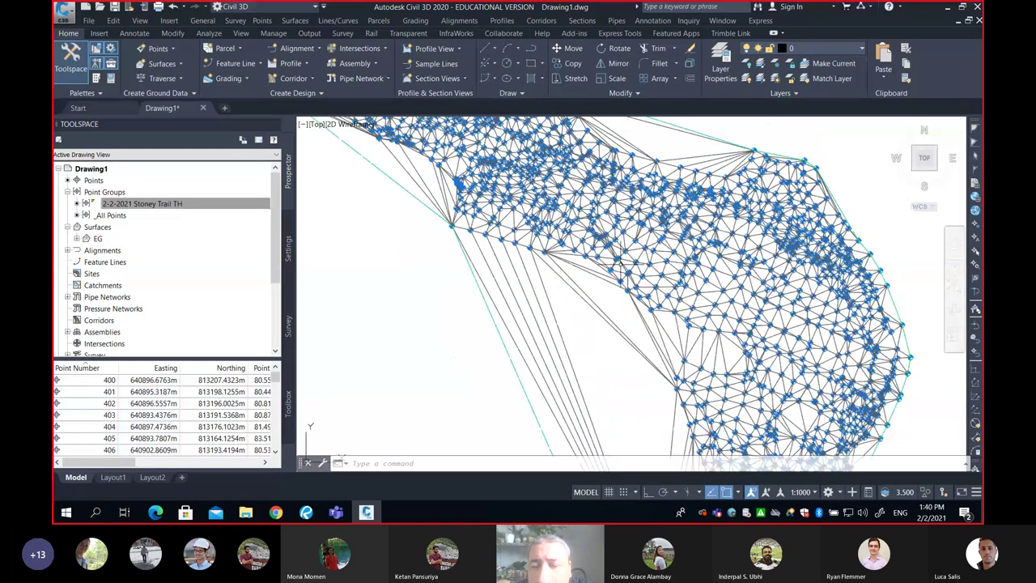
pyautogui.moveTo(564, 292); pyautogui.dragTo(520, 341, button='middle')
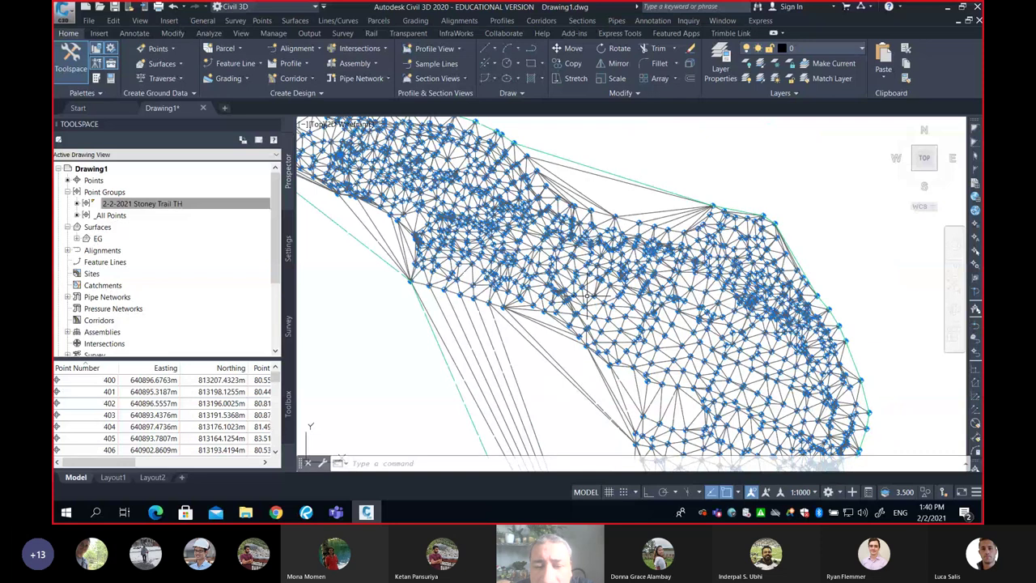
pyautogui.scroll(-3, 586, 297)
pyautogui.scroll(2, 583, 259)
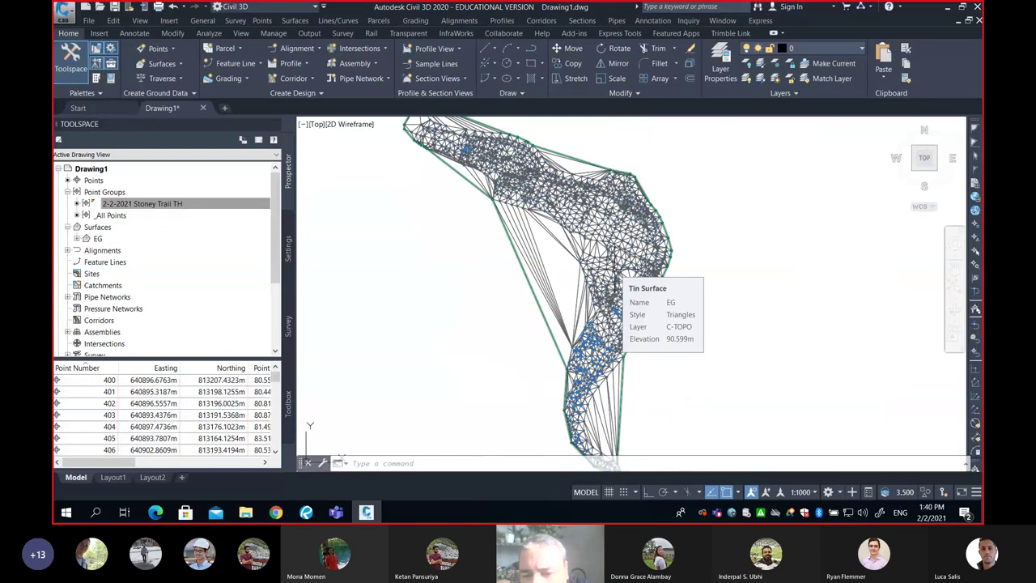
pyautogui.scroll(1, 636, 267)
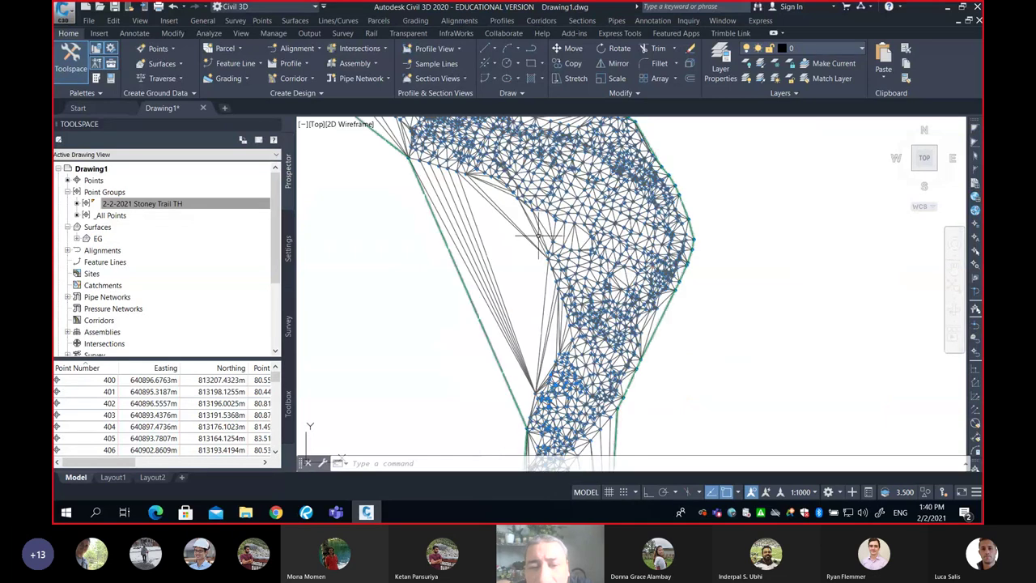
pyautogui.scroll(1, 550, 258)
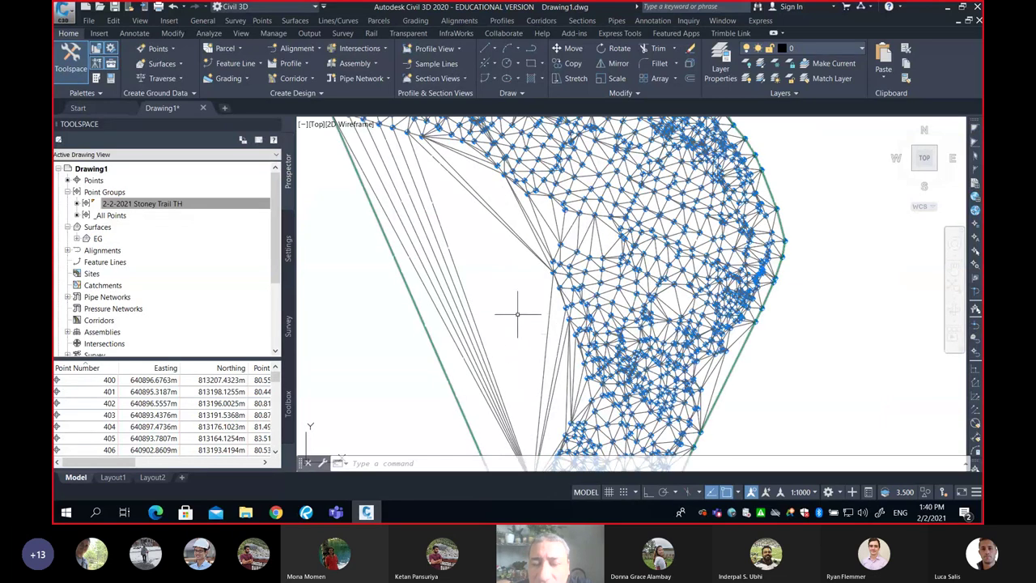
pyautogui.scroll(-2, 513, 307)
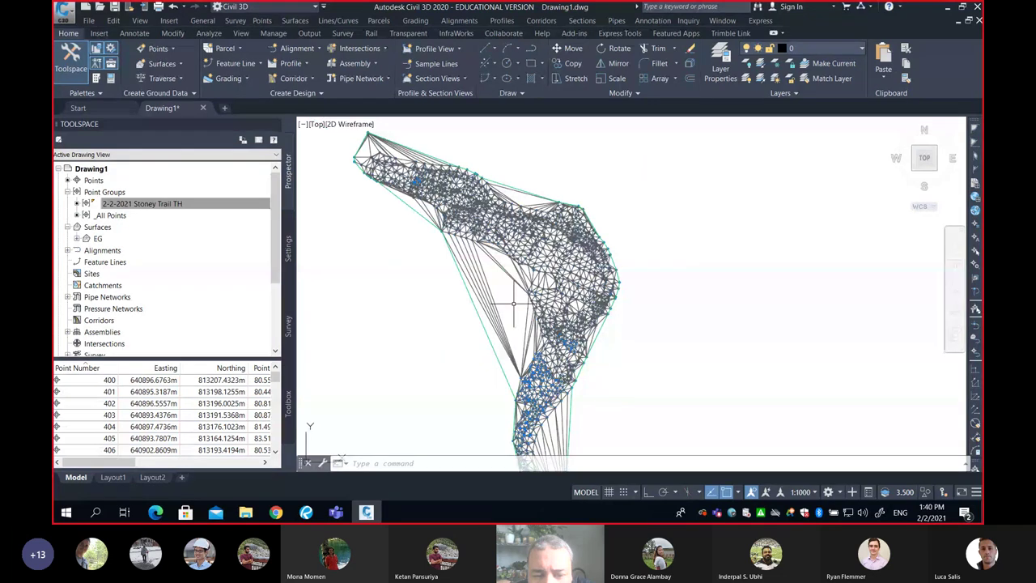
pyautogui.scroll(-1, 513, 304)
pyautogui.moveTo(552, 297); pyautogui.dragTo(593, 271, button='middle')
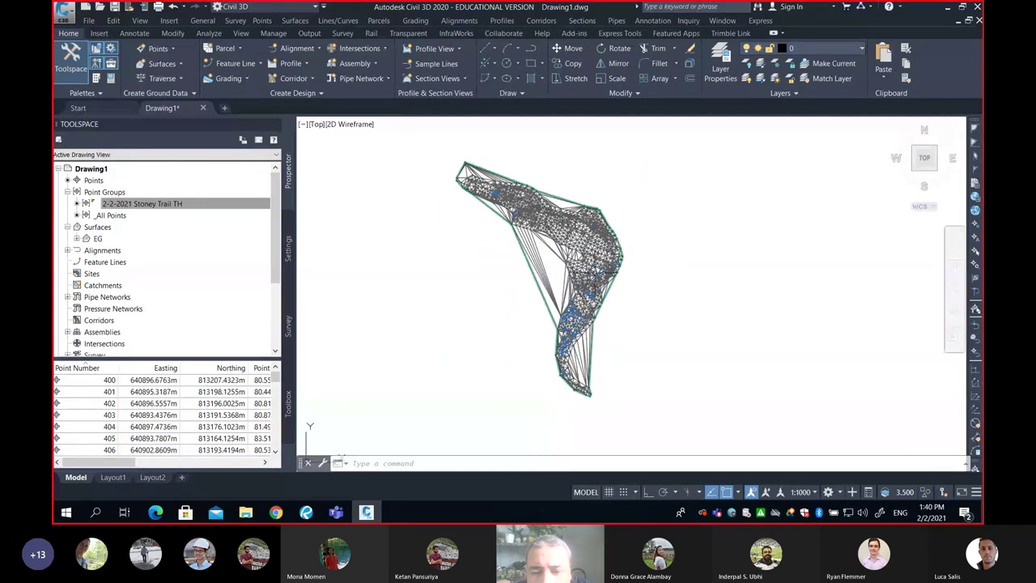
# - Review the overall EG surface outline and the triangles around the inner edge of its bend
pyautogui.scroll(4, 593, 273)
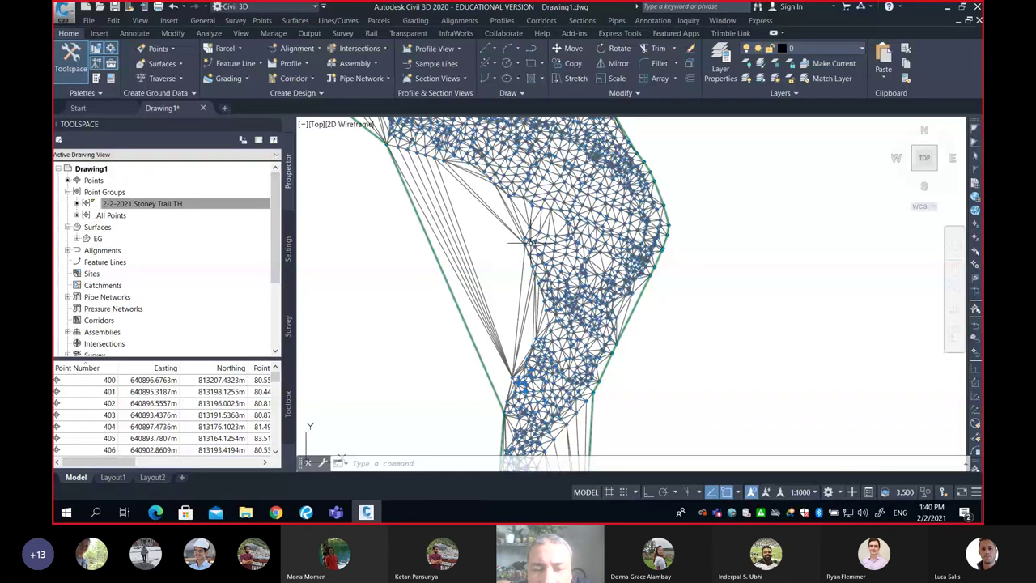
pyautogui.scroll(-2, 526, 238)
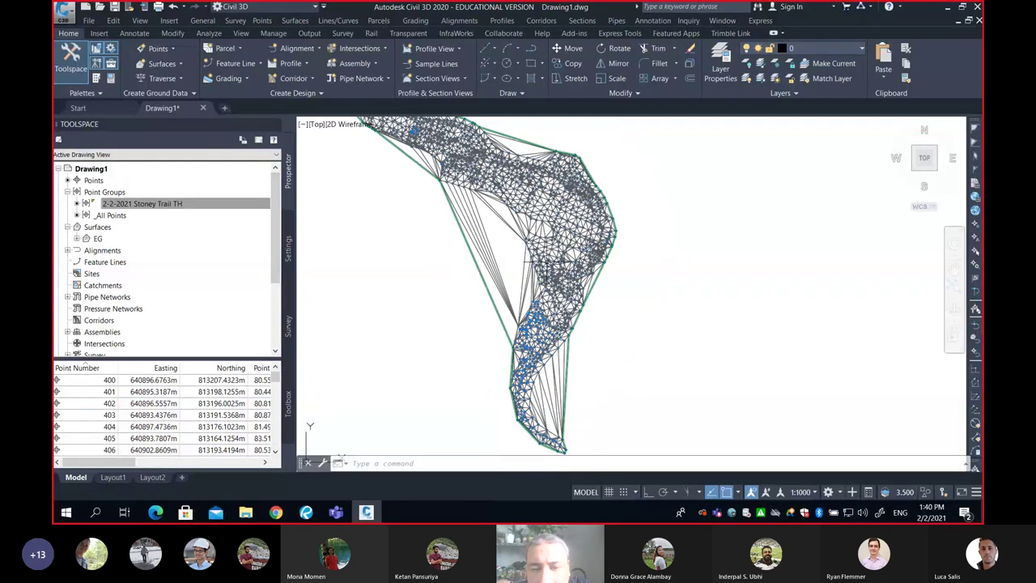
pyautogui.moveTo(546, 203); pyautogui.dragTo(632, 253, button='middle')
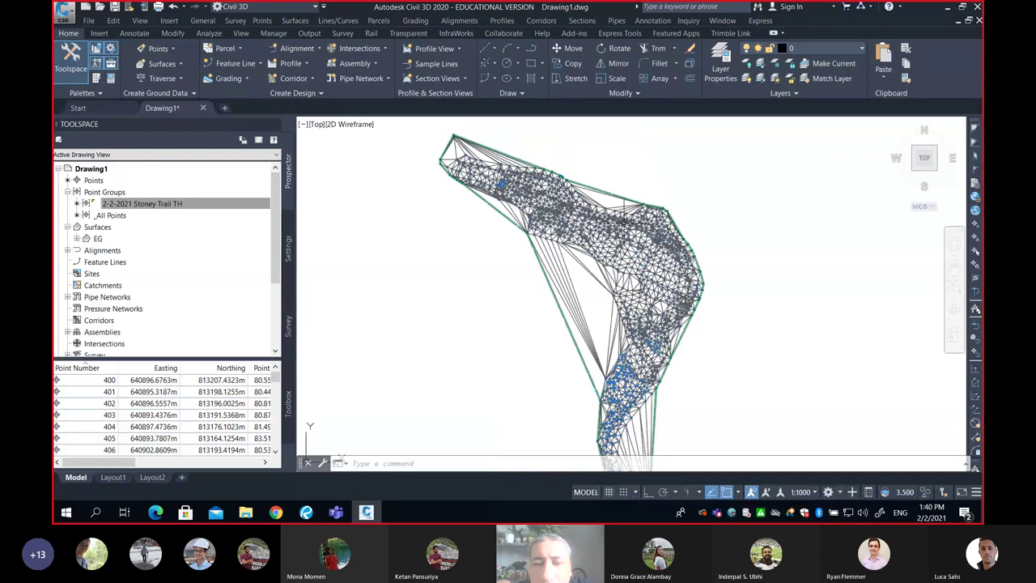
pyautogui.moveTo(616, 219); pyautogui.dragTo(614, 237, button='middle')
pyautogui.moveTo(614, 237)
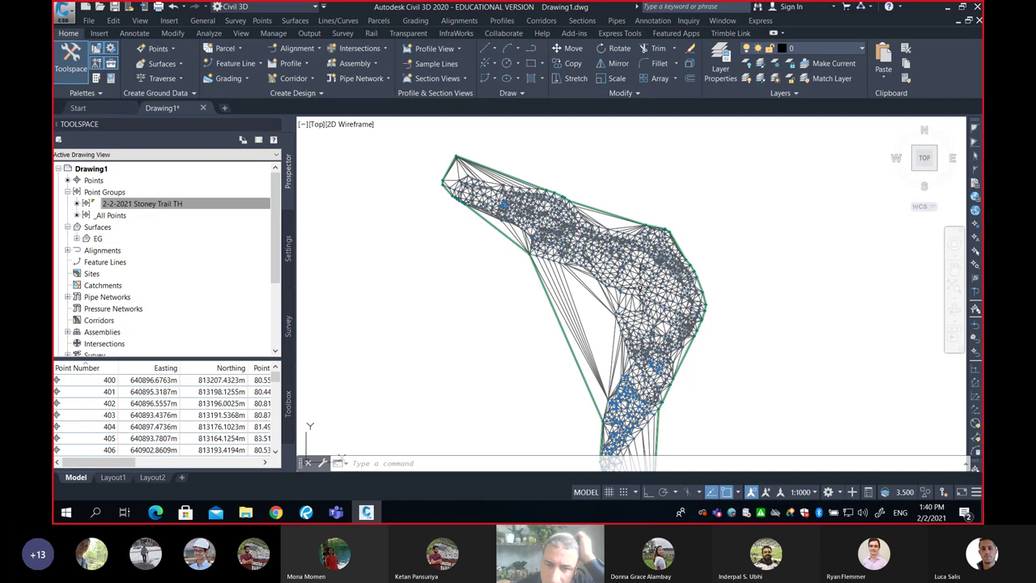
pyautogui.moveTo(639, 287); pyautogui.dragTo(628, 257, button='middle')
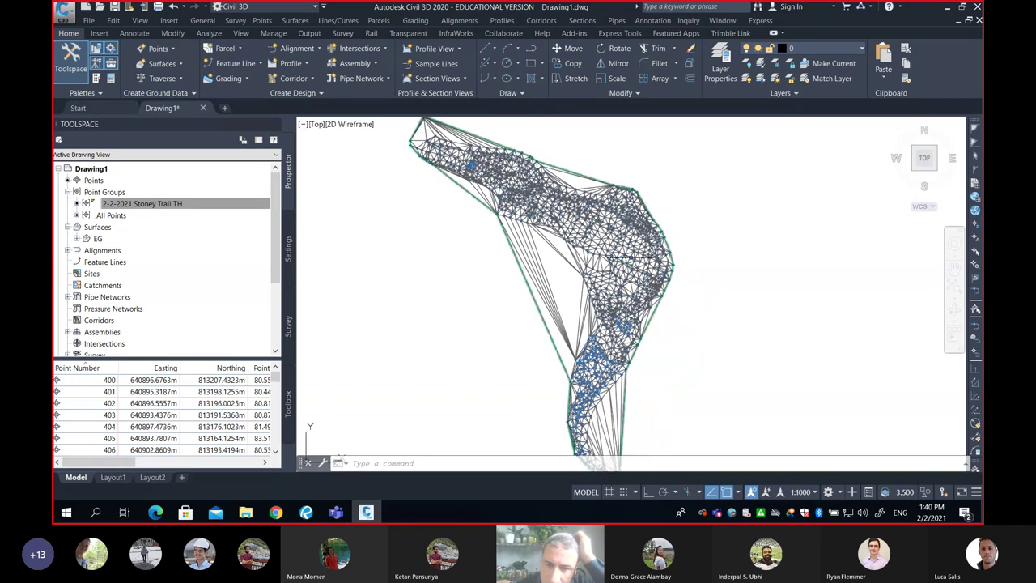
pyautogui.moveTo(633, 269)
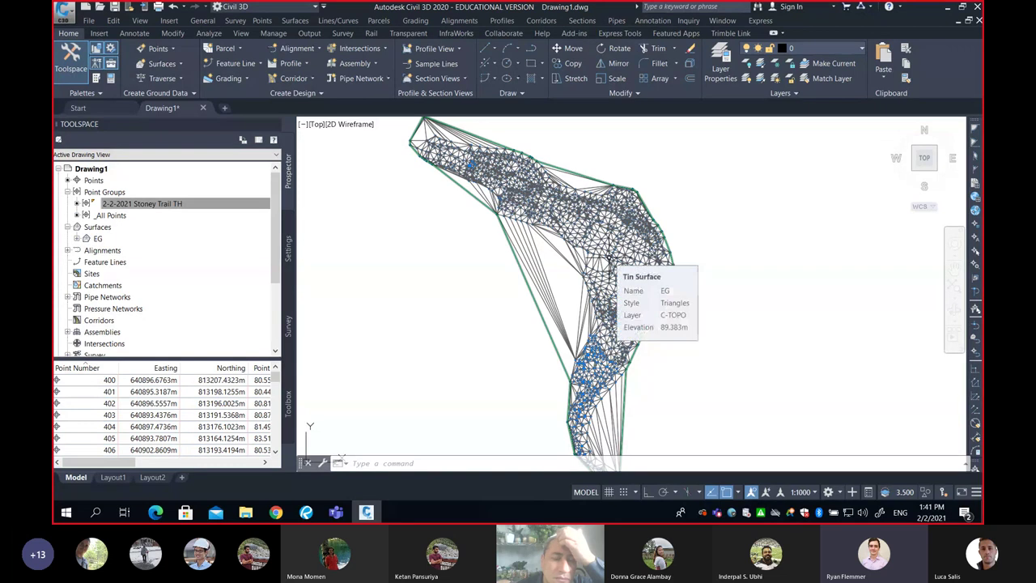
pyautogui.scroll(2, 615, 255)
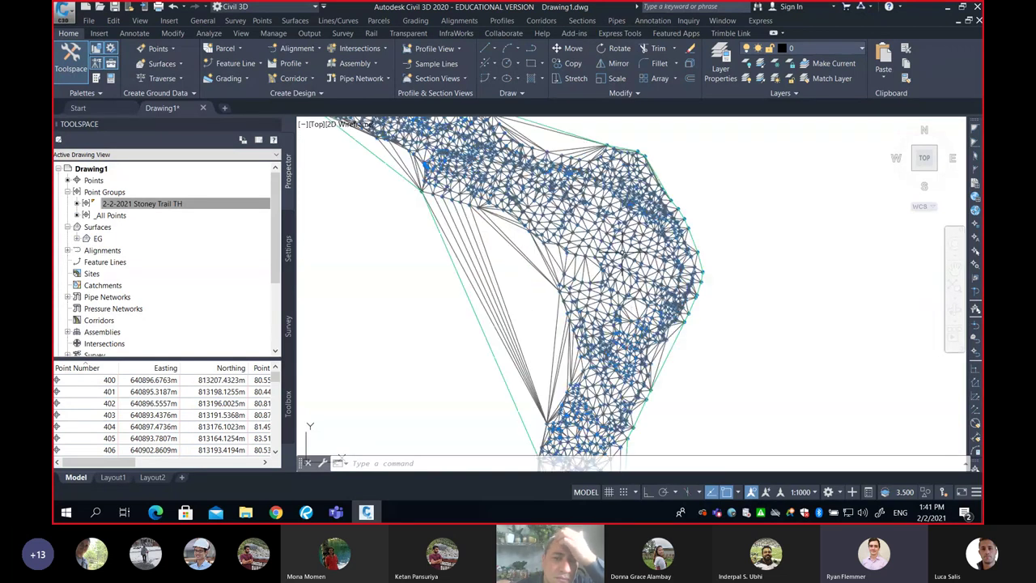
pyautogui.scroll(2, 607, 249)
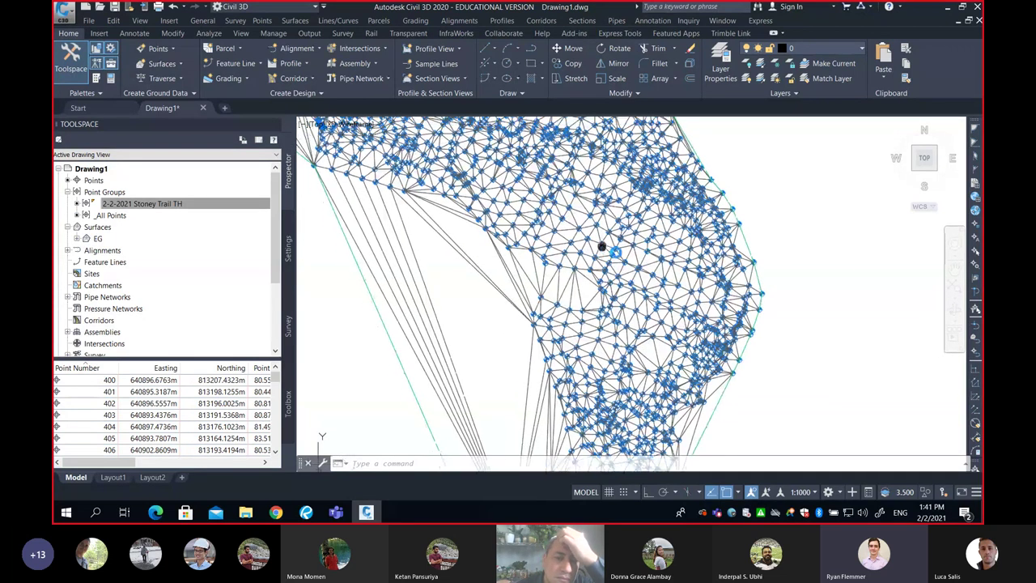
pyautogui.moveTo(601, 247); pyautogui.dragTo(648, 261, button='middle')
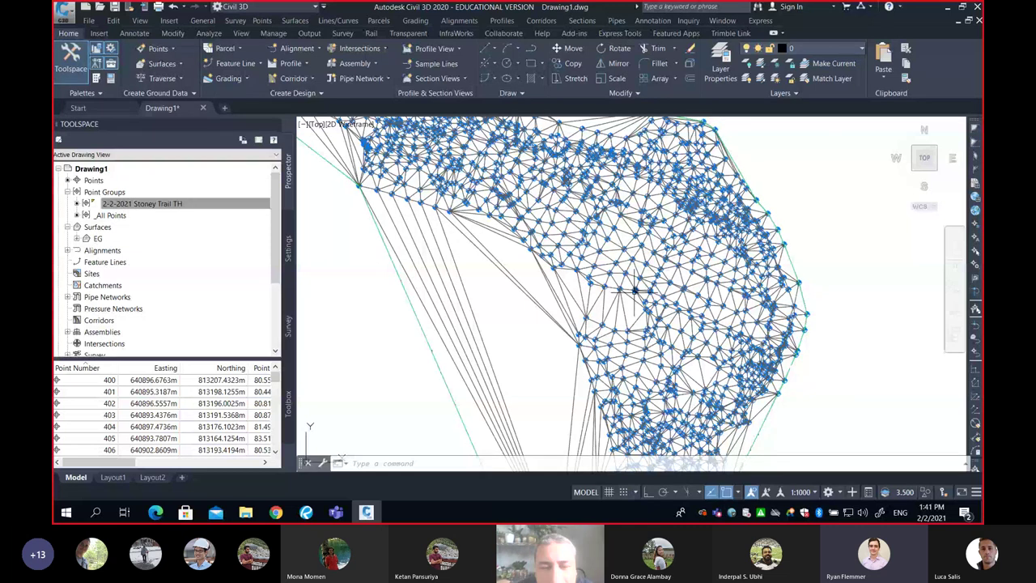
# - Switch to the Microsoft Teams meeting window to check the participants, and return to Civil 3D
pyautogui.click(945, 8)
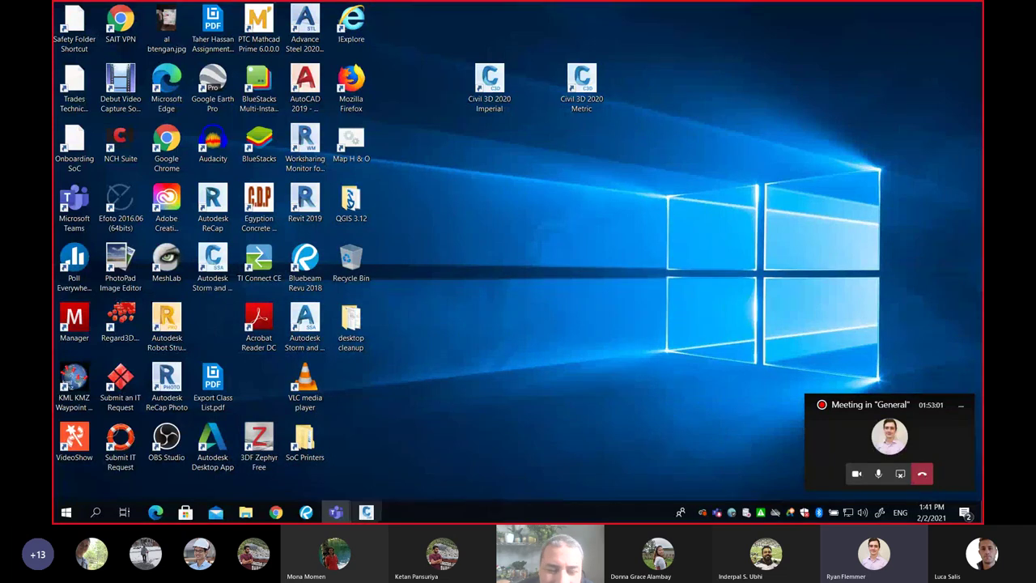
pyautogui.moveTo(336, 512)
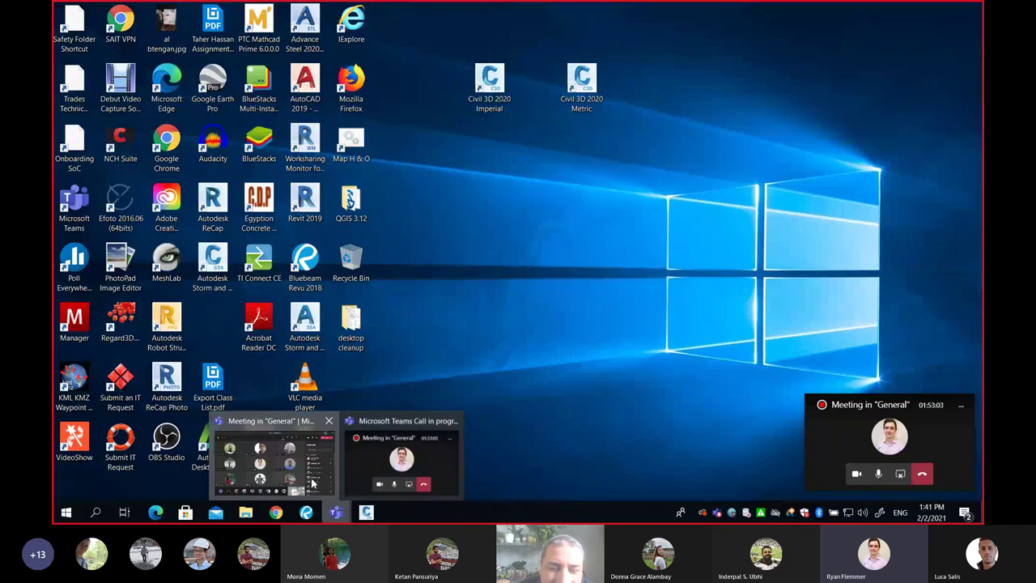
pyautogui.click(321, 476)
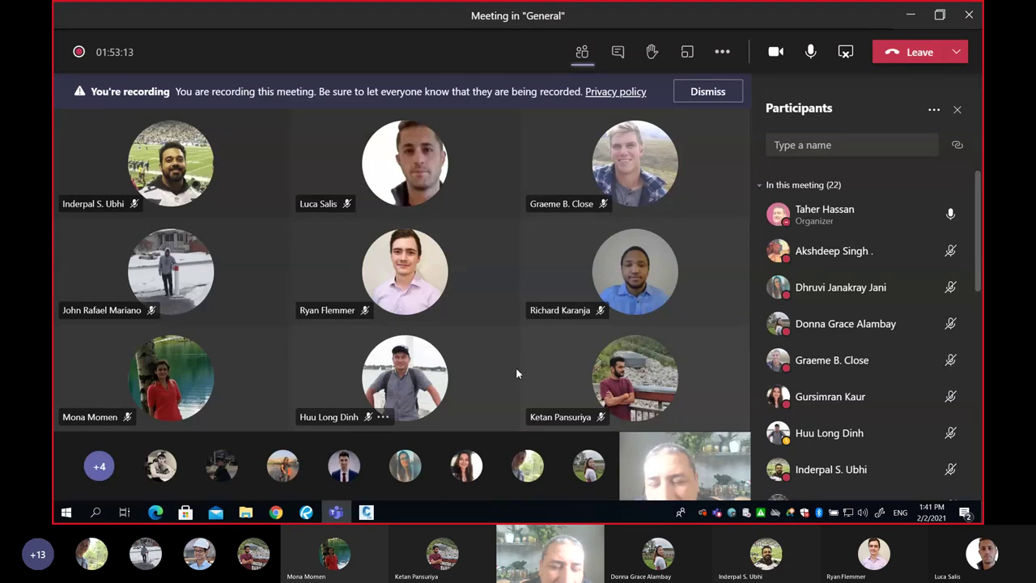
pyautogui.click(368, 513)
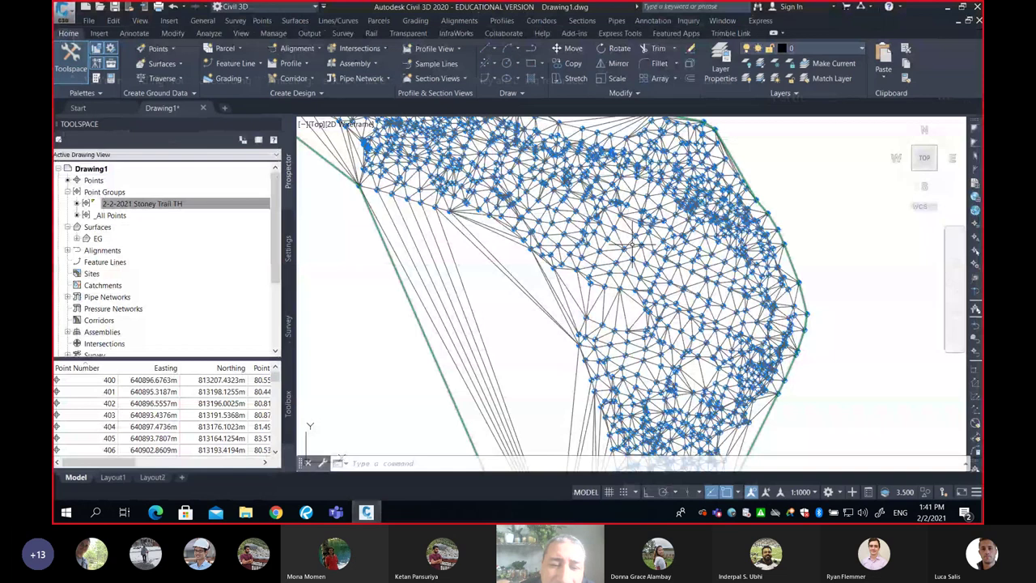
# - Examine close up how the triangle edges connect individual survey points inside the EG surface
pyautogui.scroll(3, 632, 245)
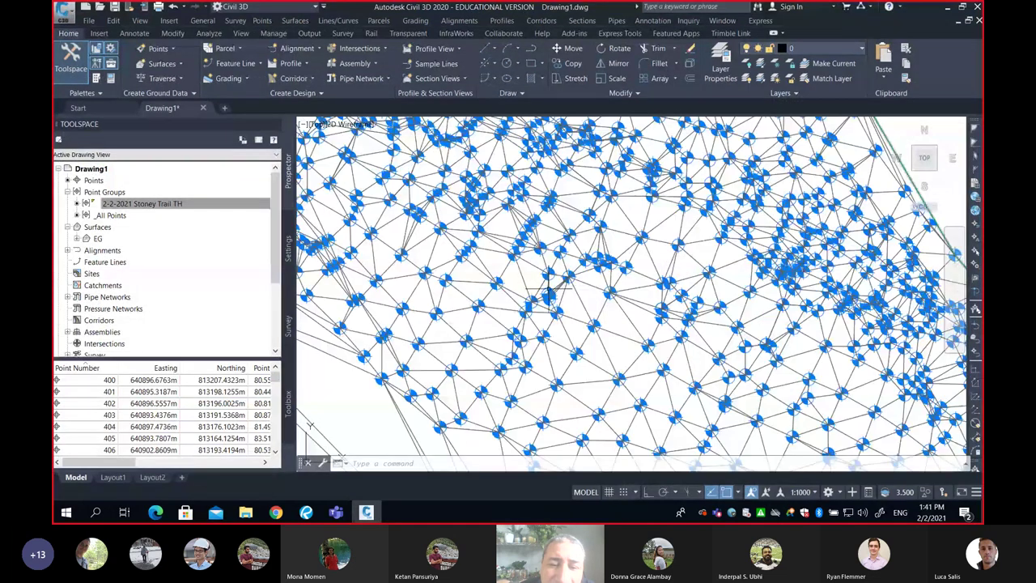
pyautogui.scroll(2, 550, 287)
pyautogui.scroll(2, 556, 287)
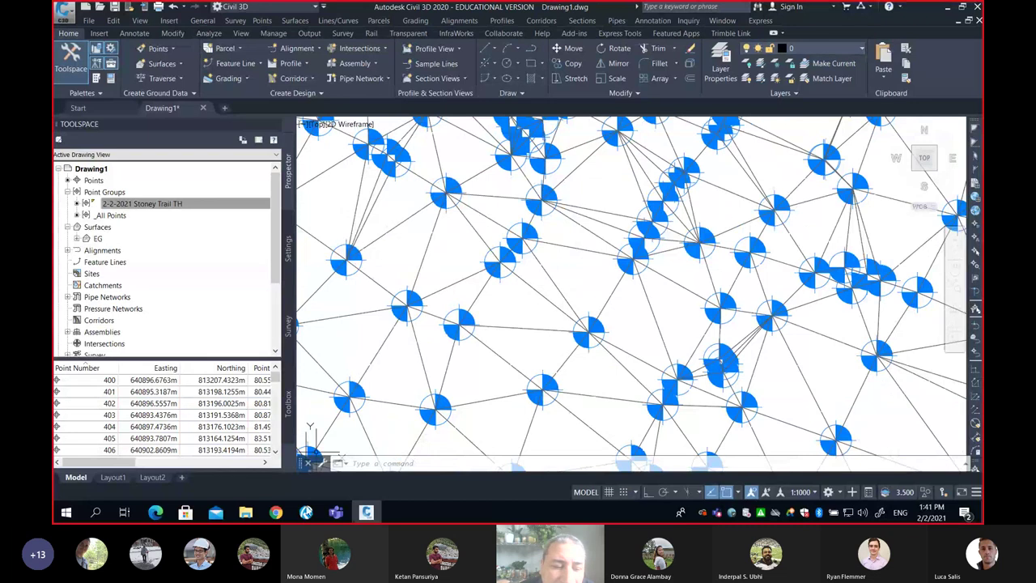
# - Switch to Bluebeam Revu, examine the DEM and triangulated surface slides in 4 - SURV325 Contours, and return to Civil 3D
pyautogui.click(306, 511)
pyautogui.scroll(-10, 611, 326)
pyautogui.scroll(12, 611, 326)
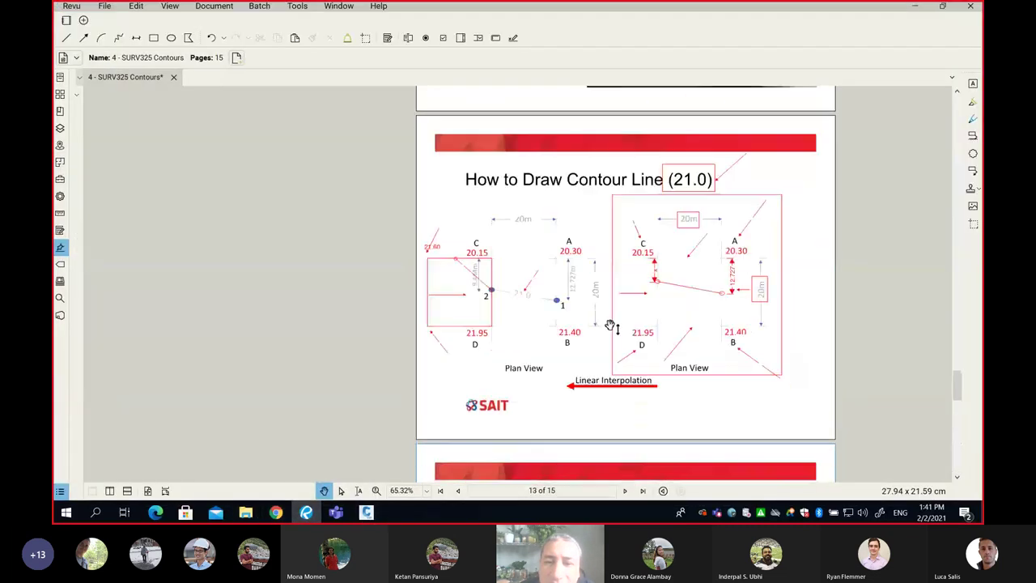
pyautogui.scroll(-3, 609, 315)
pyautogui.scroll(-3, 609, 315)
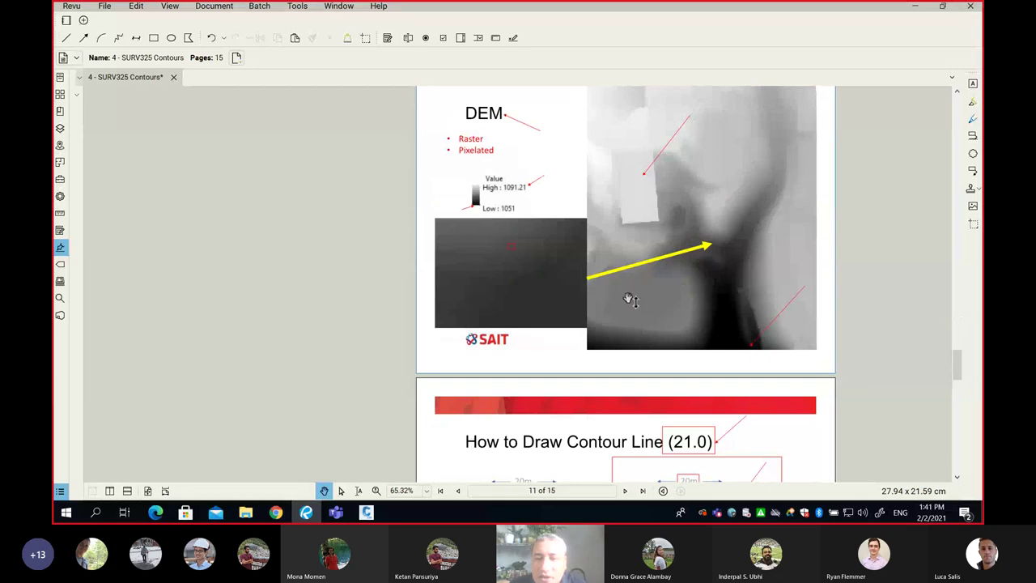
pyautogui.keyDown('ctrl'); pyautogui.scroll(3, 494, 278); pyautogui.keyUp('ctrl')
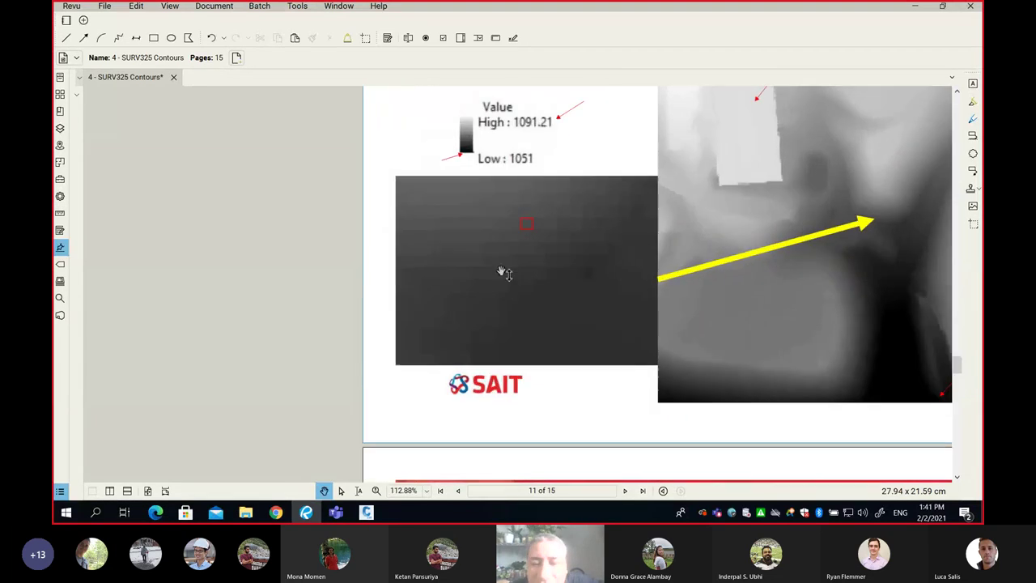
pyautogui.scroll(5, 502, 271)
pyautogui.keyDown('ctrl'); pyautogui.scroll(3, 503, 272); pyautogui.keyUp('ctrl')
pyautogui.keyDown('ctrl'); pyautogui.scroll(5, 504, 273); pyautogui.keyUp('ctrl')
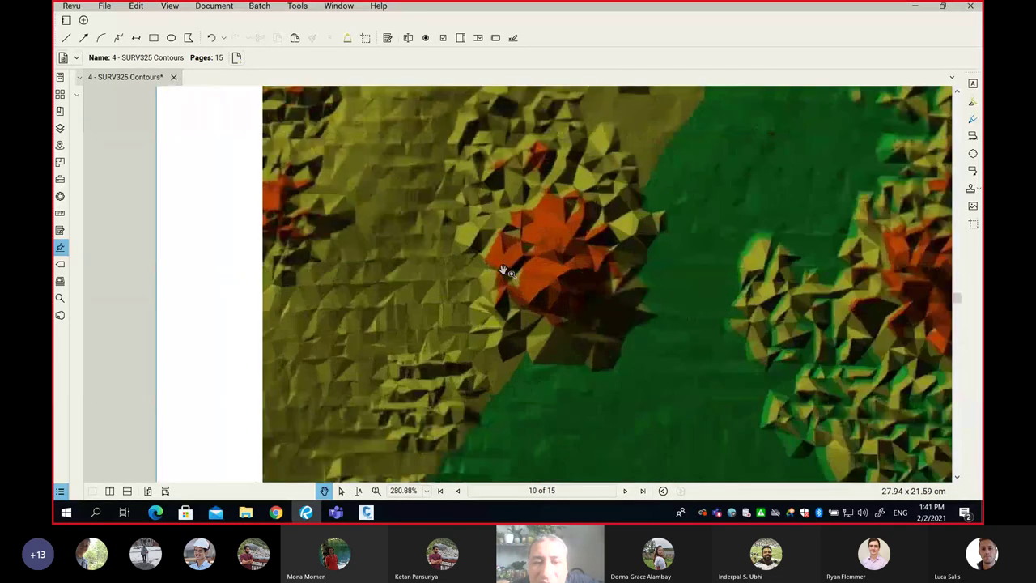
pyautogui.keyDown('ctrl'); pyautogui.scroll(-3, 518, 259); pyautogui.keyUp('ctrl')
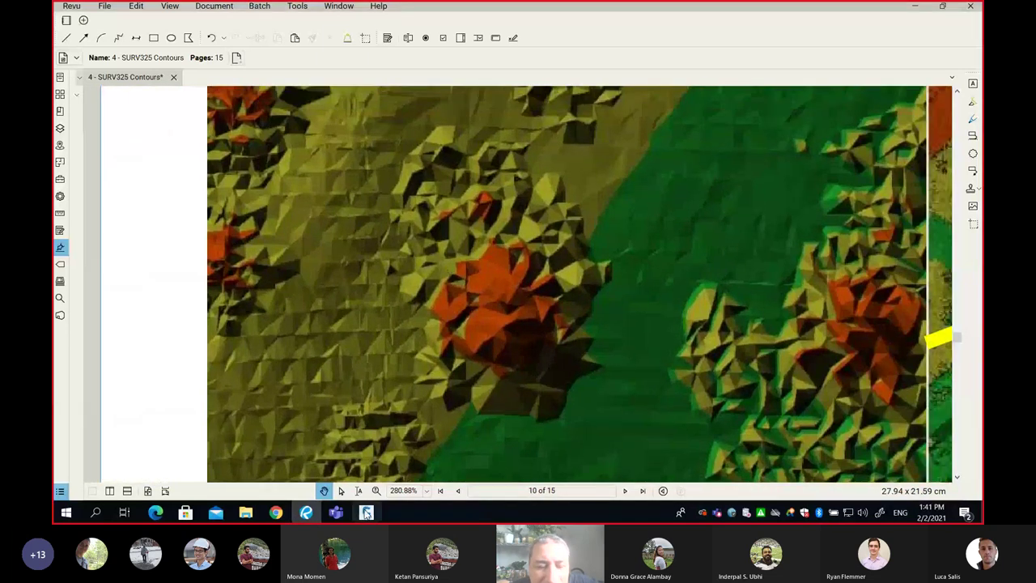
pyautogui.click(366, 512)
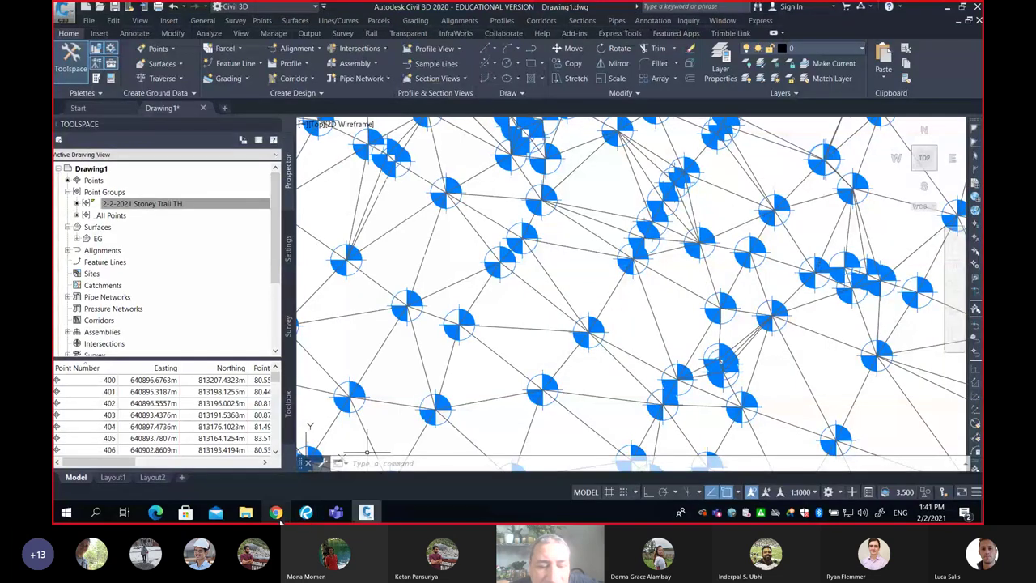
# - Switch to Bluebeam Revu and examine the individual triangle facets around the orange-coloured high area on the page 10 surface slide
pyautogui.moveTo(332, 516)
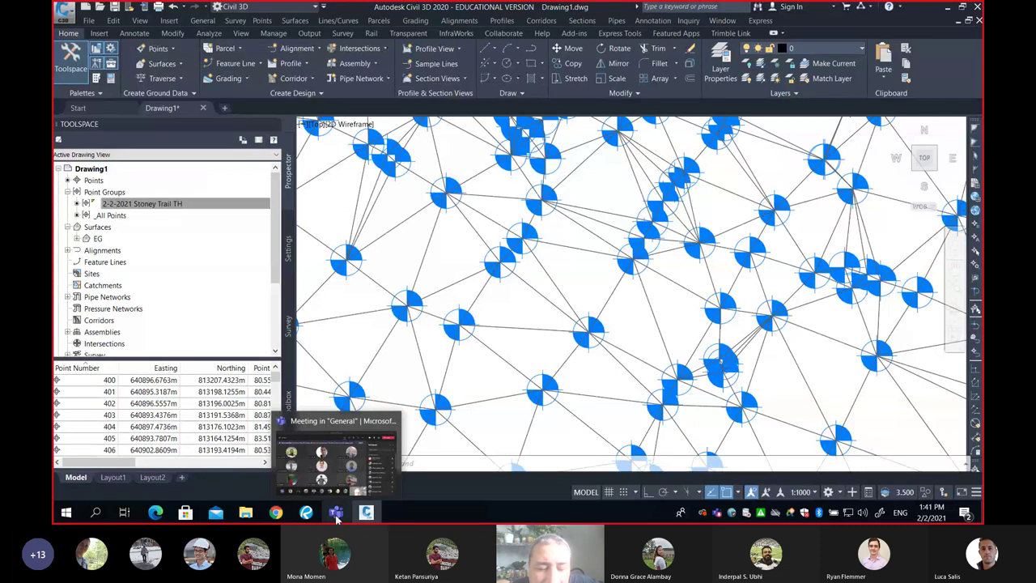
pyautogui.click(306, 512)
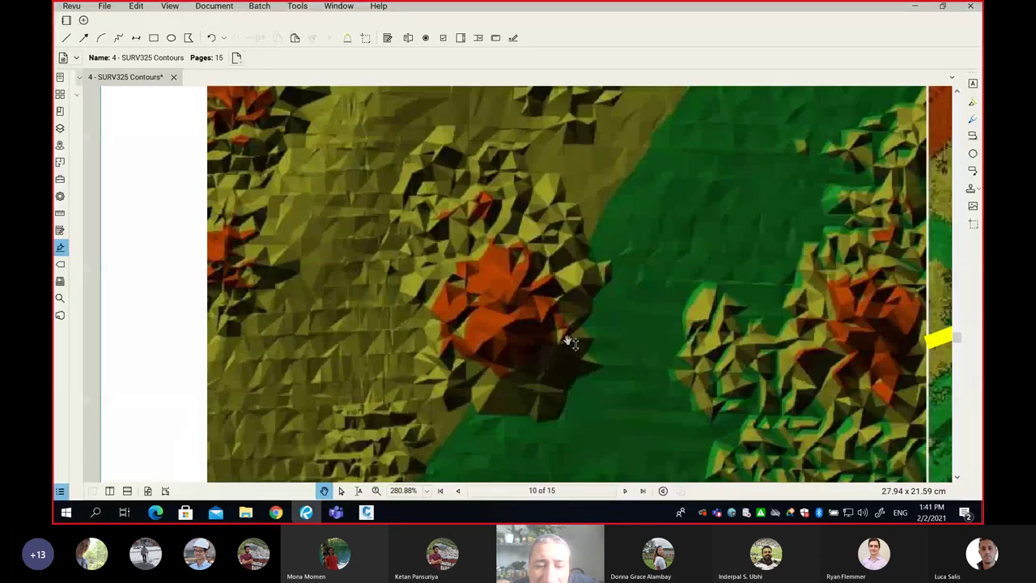
pyautogui.scroll(-5, 514, 396)
pyautogui.scroll(-3, 498, 389)
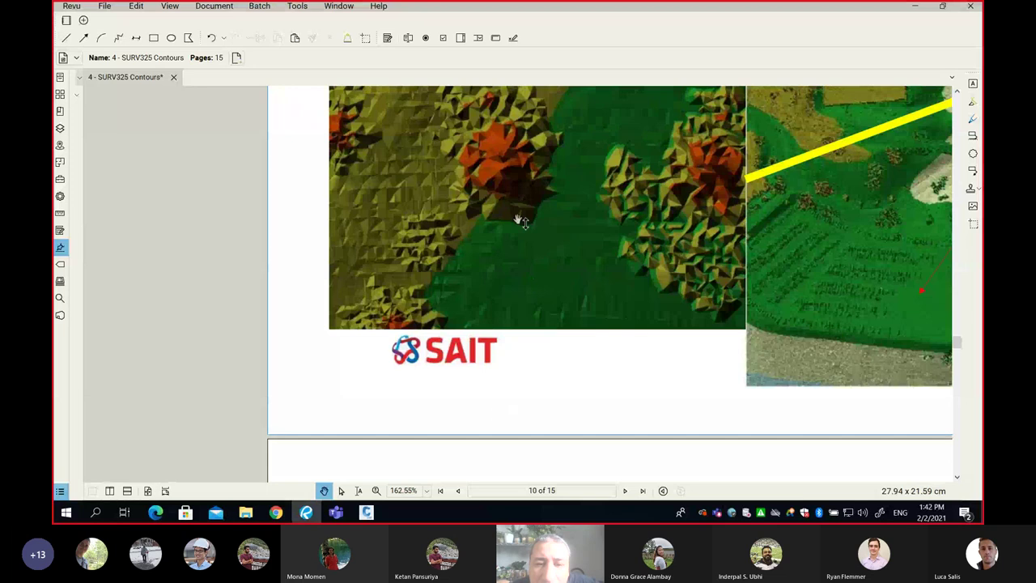
pyautogui.scroll(2, 521, 221)
pyautogui.scroll(2, 495, 237)
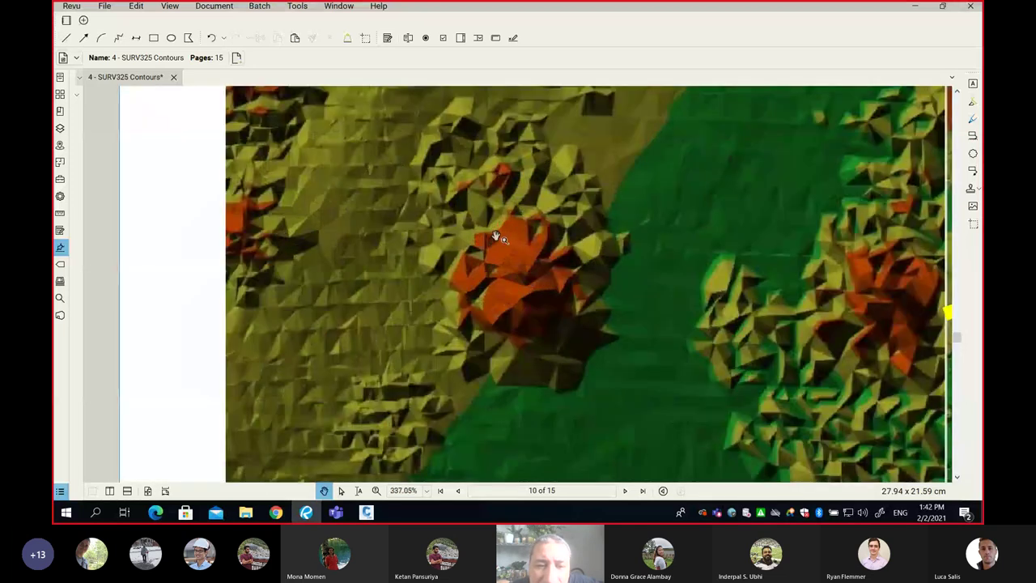
pyautogui.scroll(1, 429, 252)
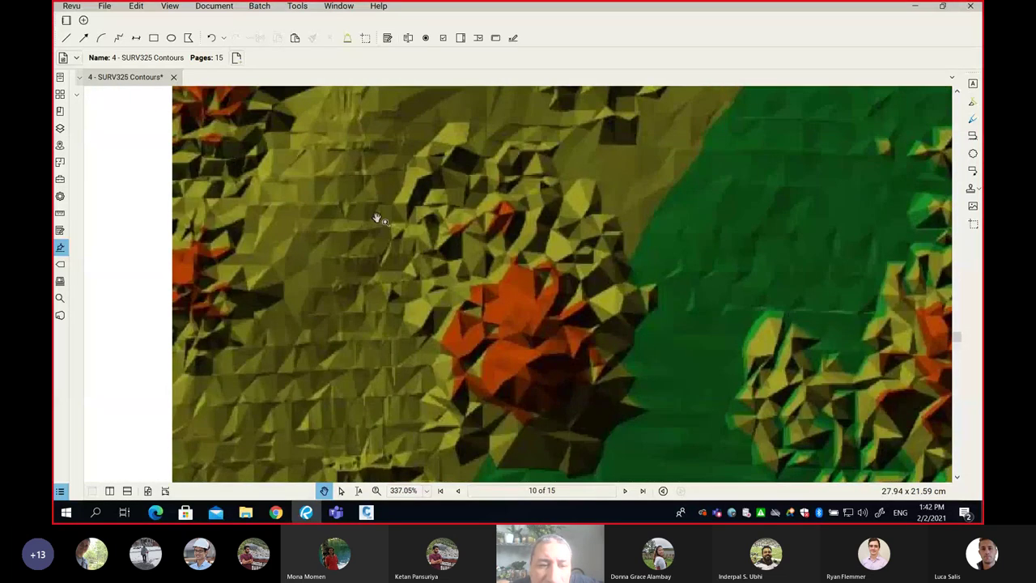
pyautogui.scroll(2, 402, 200)
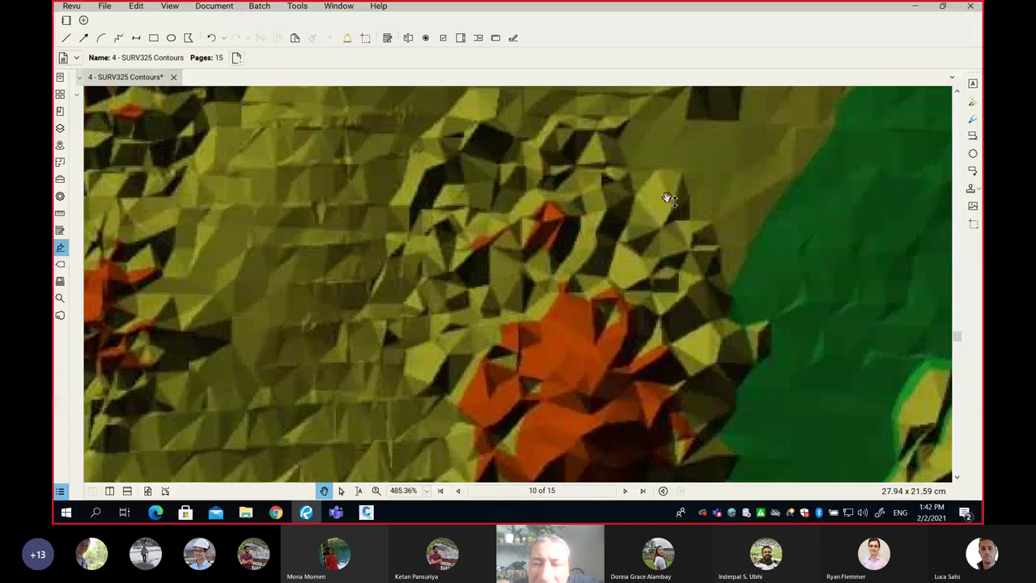
pyautogui.scroll(-1, 641, 226)
pyautogui.scroll(-3, 634, 237)
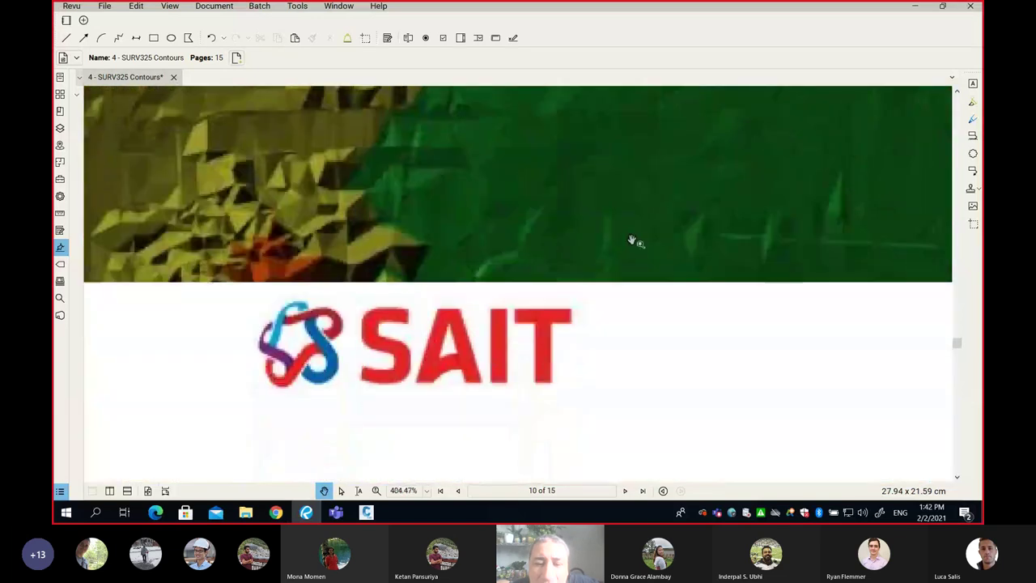
pyautogui.scroll(3, 632, 241)
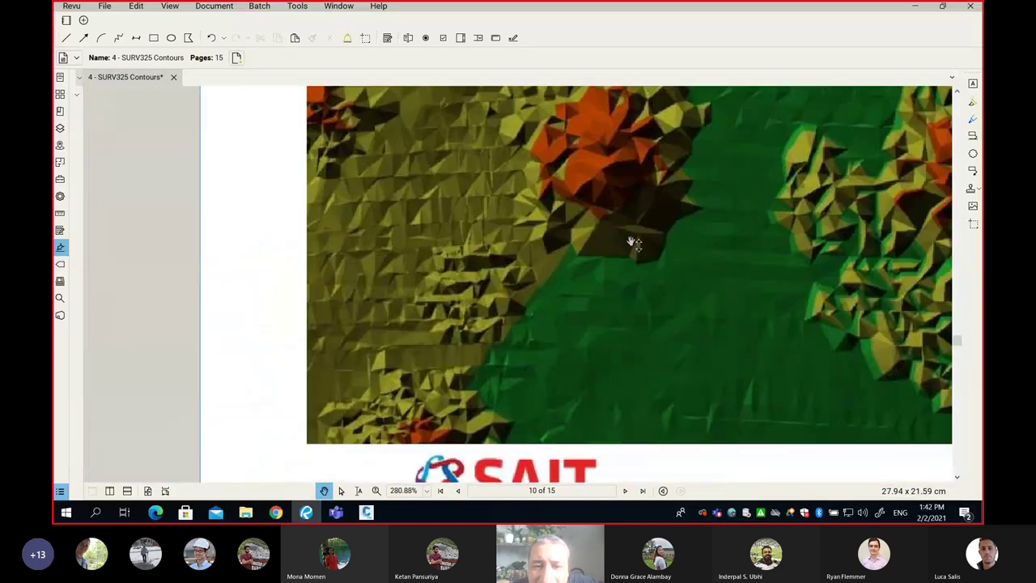
# - Return to Civil 3D and compare the dense point triangulation in the northwest arm of EG with the overall surface
pyautogui.click(366, 513)
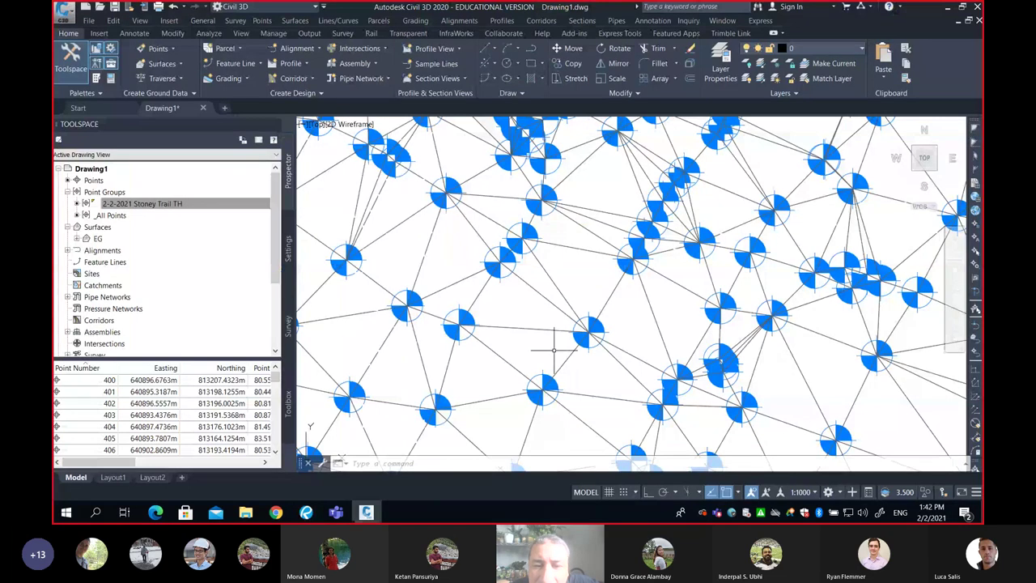
pyautogui.scroll(-6, 553, 350)
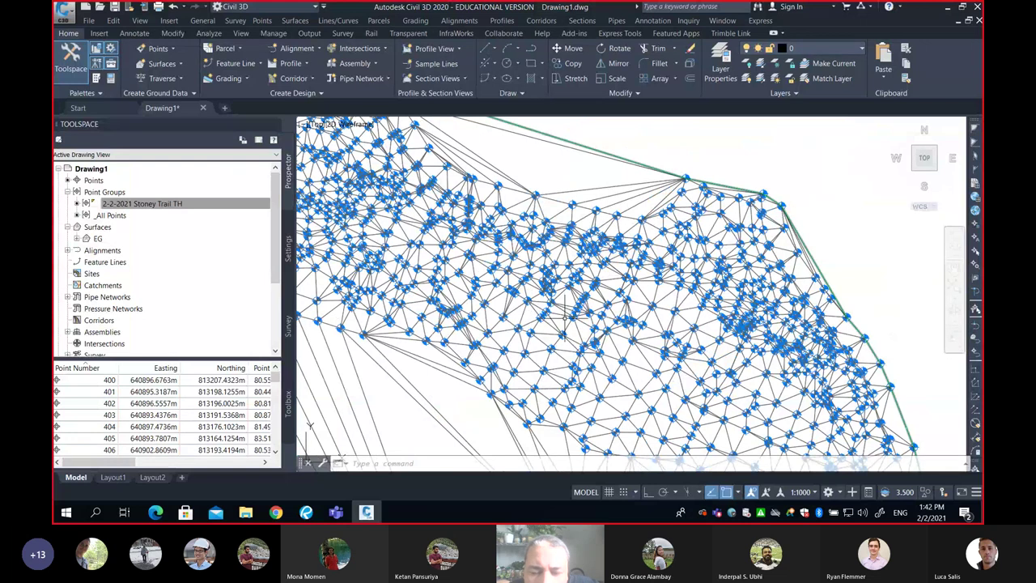
pyautogui.scroll(-3, 564, 316)
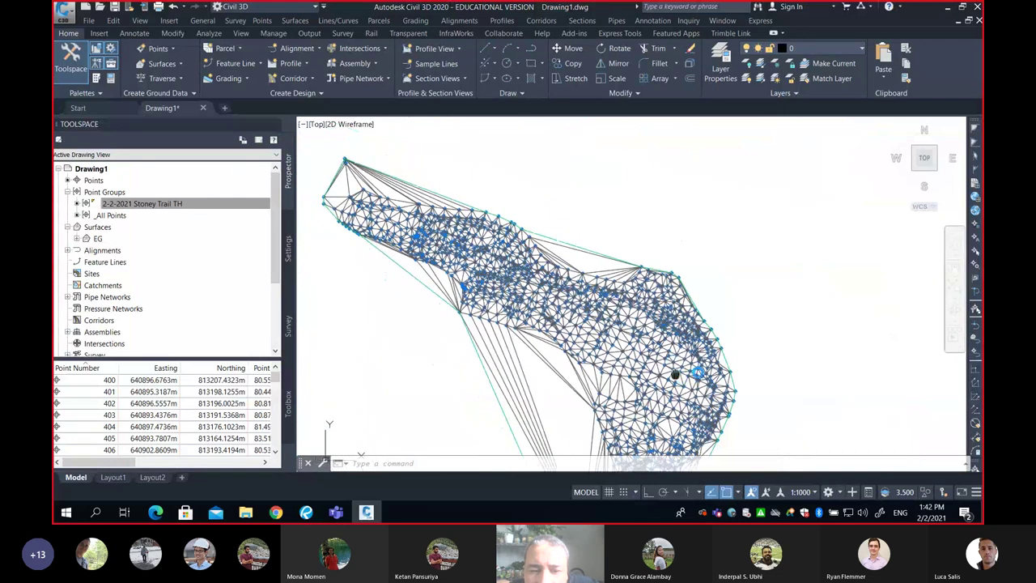
pyautogui.scroll(2, 326, 227)
pyautogui.scroll(2, 474, 240)
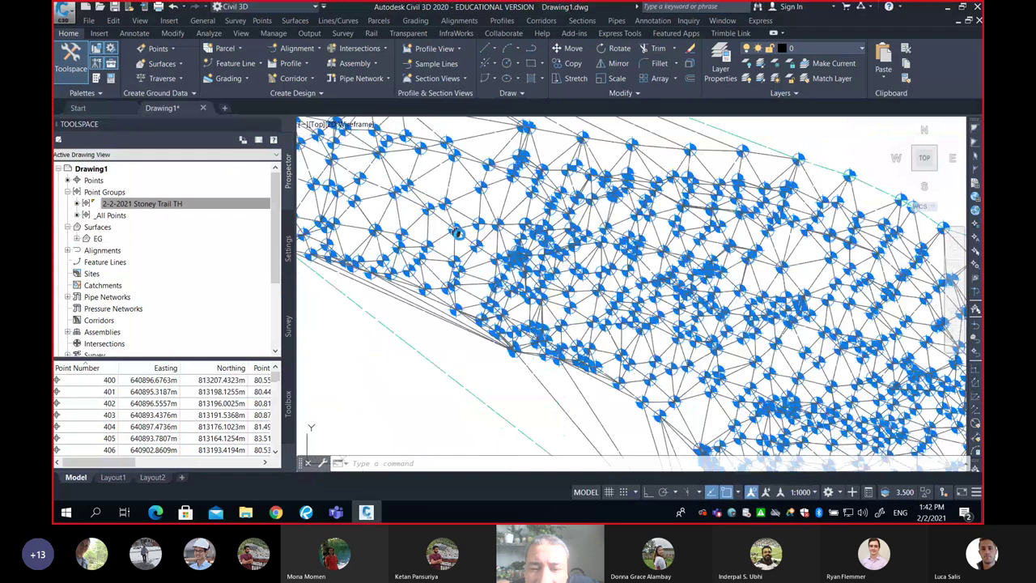
pyautogui.scroll(-4, 473, 240)
pyautogui.moveTo(771, 341); pyautogui.dragTo(733, 313, button='middle')
pyautogui.scroll(2, 733, 313)
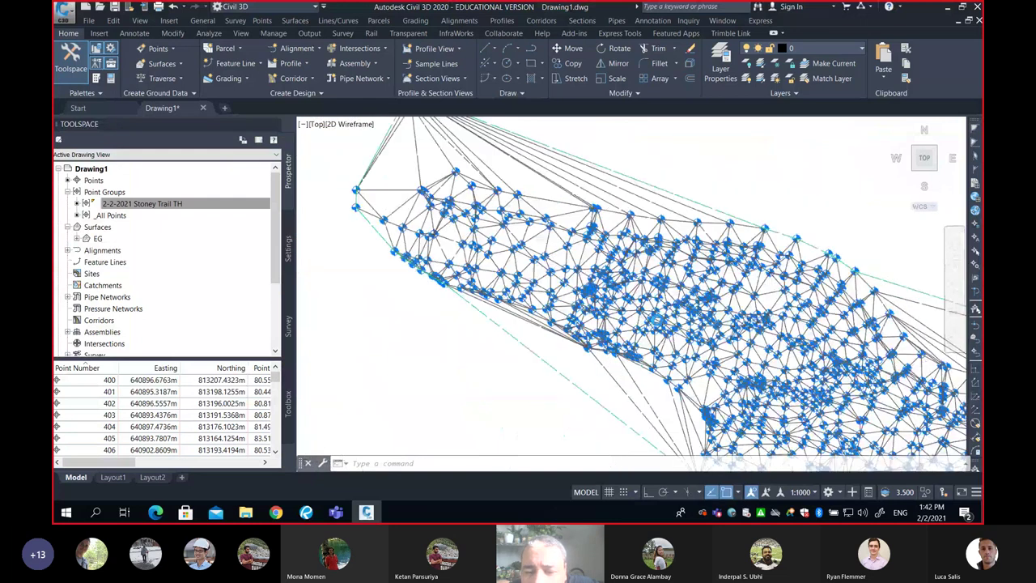
pyautogui.scroll(3, 591, 237)
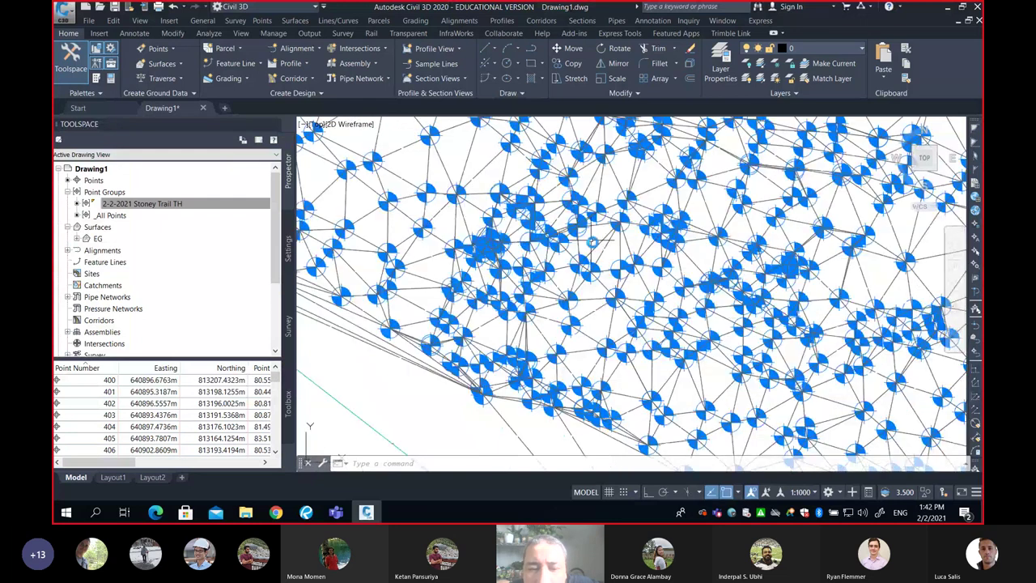
pyautogui.scroll(-5, 590, 241)
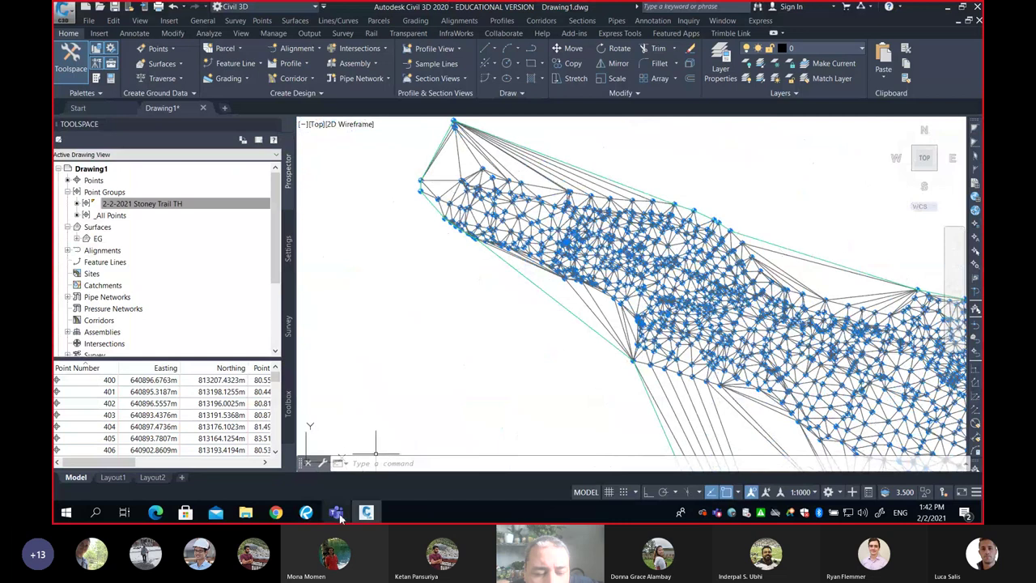
# - Switch to Bluebeam Revu and draw a red arrow to the outlined pixel in the raster close-up on the DEM slide
pyautogui.click(306, 512)
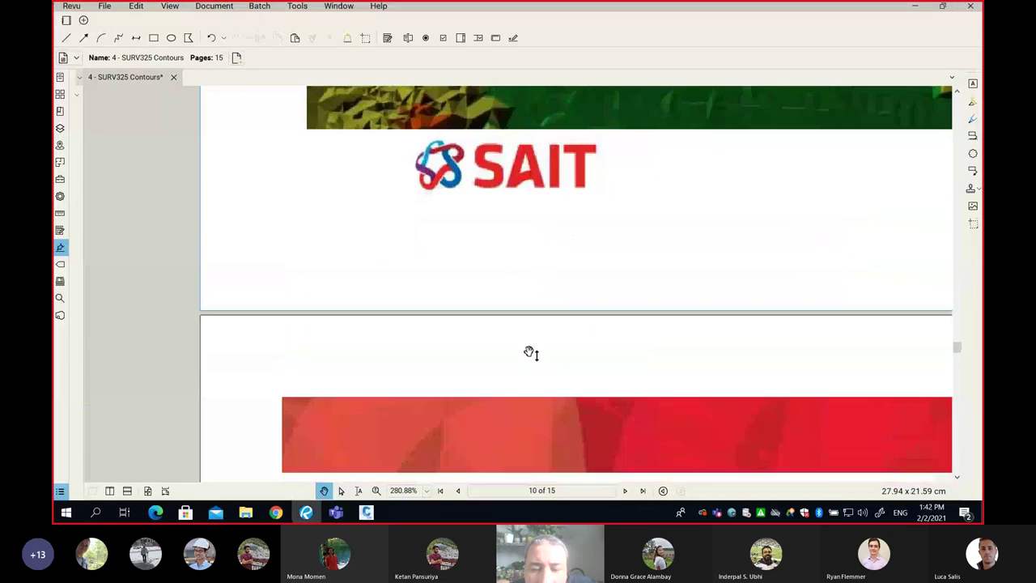
pyautogui.scroll(-3, 530, 352)
pyautogui.keyDown('ctrl'); pyautogui.scroll(-5, 530, 354); pyautogui.keyUp('ctrl')
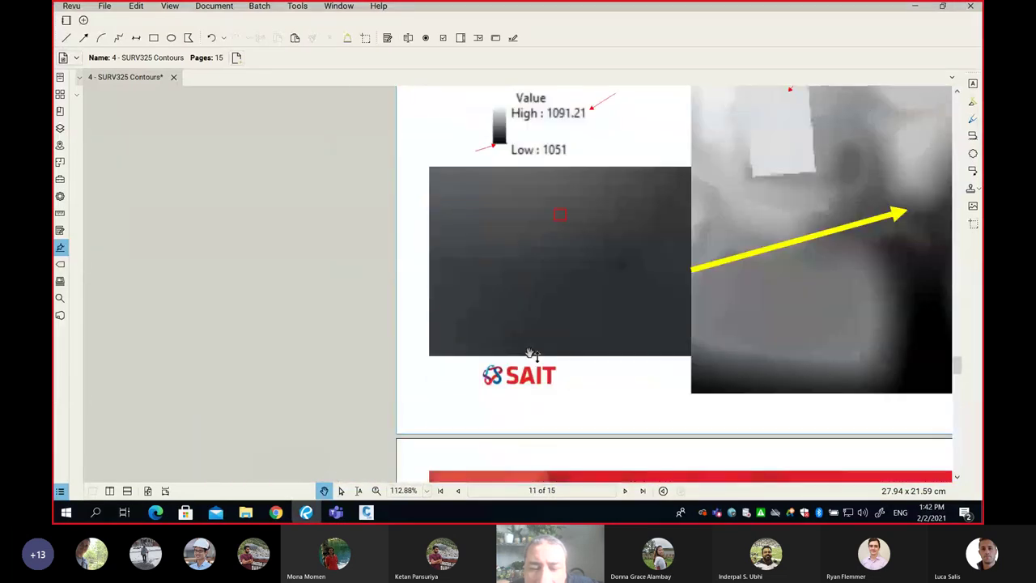
pyautogui.scroll(2, 576, 297)
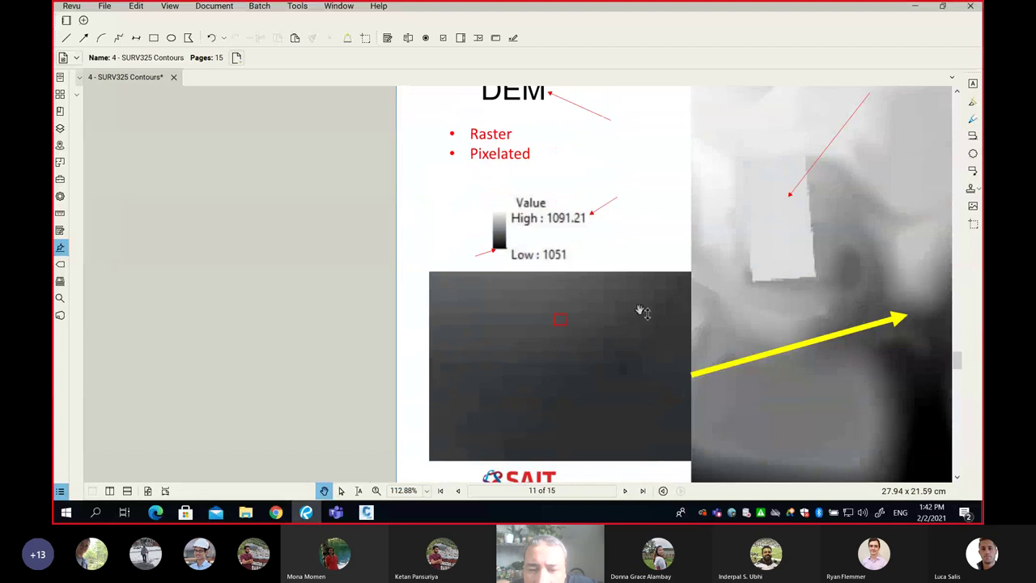
pyautogui.moveTo(607, 316); pyautogui.dragTo(597, 314)
pyautogui.keyDown('ctrl'); pyautogui.scroll(3, 522, 316); pyautogui.keyUp('ctrl')
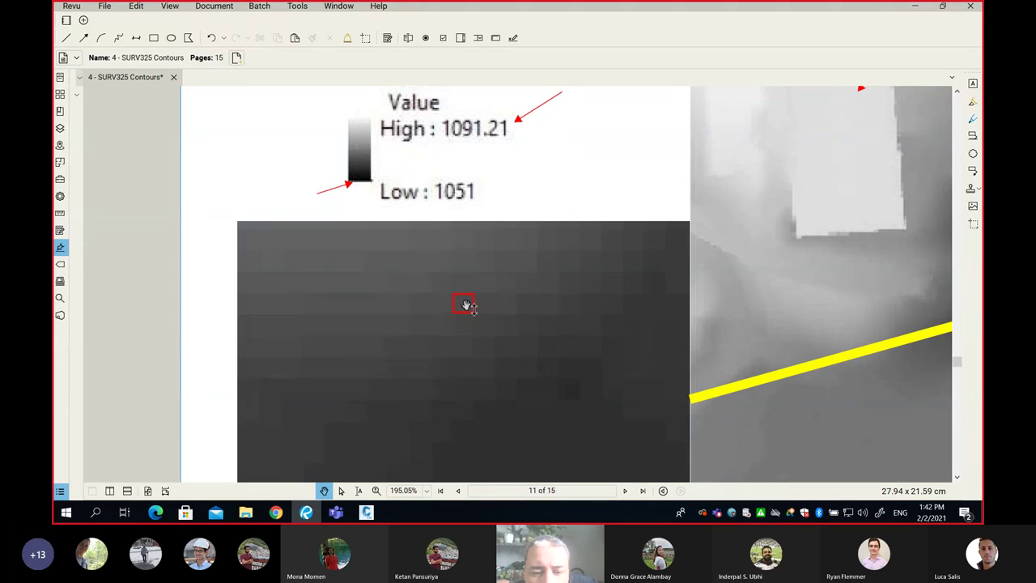
pyautogui.press('l')
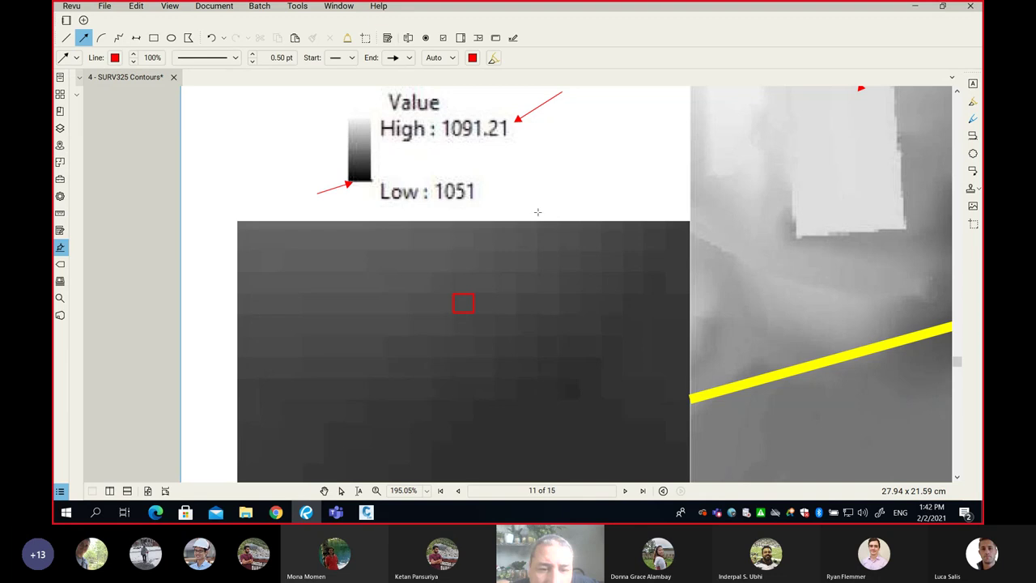
pyautogui.click(462, 304)
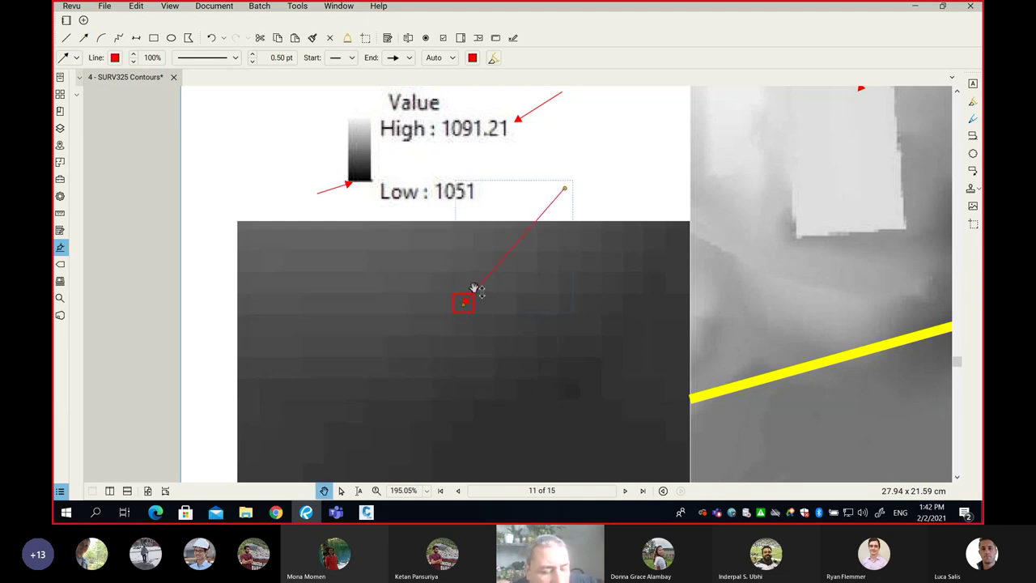
# - Draw three small red circles around the outlined pixel in the DEM raster close-up to mark scattered point locations
pyautogui.press('e')
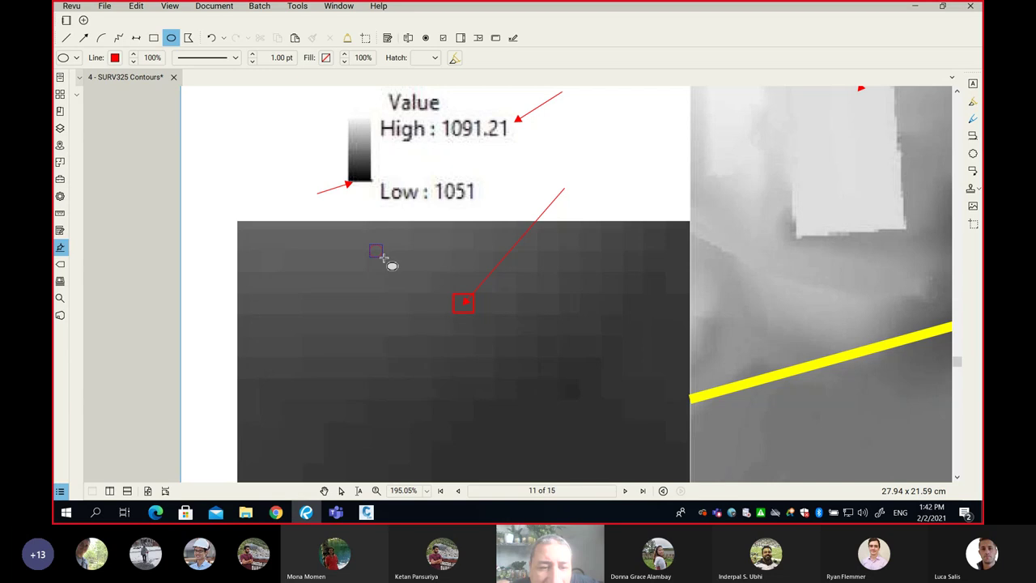
pyautogui.moveTo(371, 246); pyautogui.dragTo(384, 257)
pyautogui.press('e')
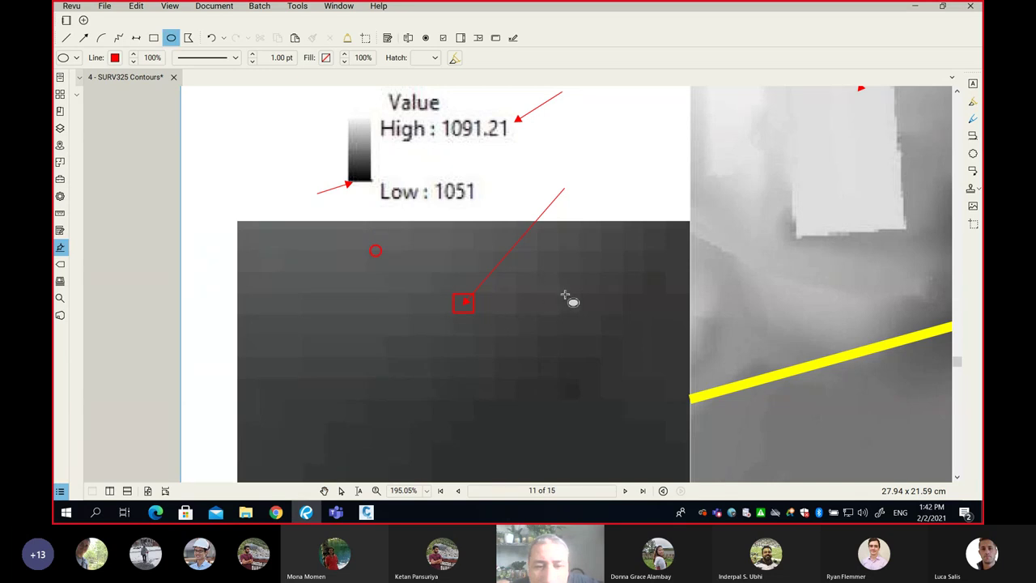
pyautogui.moveTo(553, 278); pyautogui.dragTo(564, 289)
pyautogui.press('e')
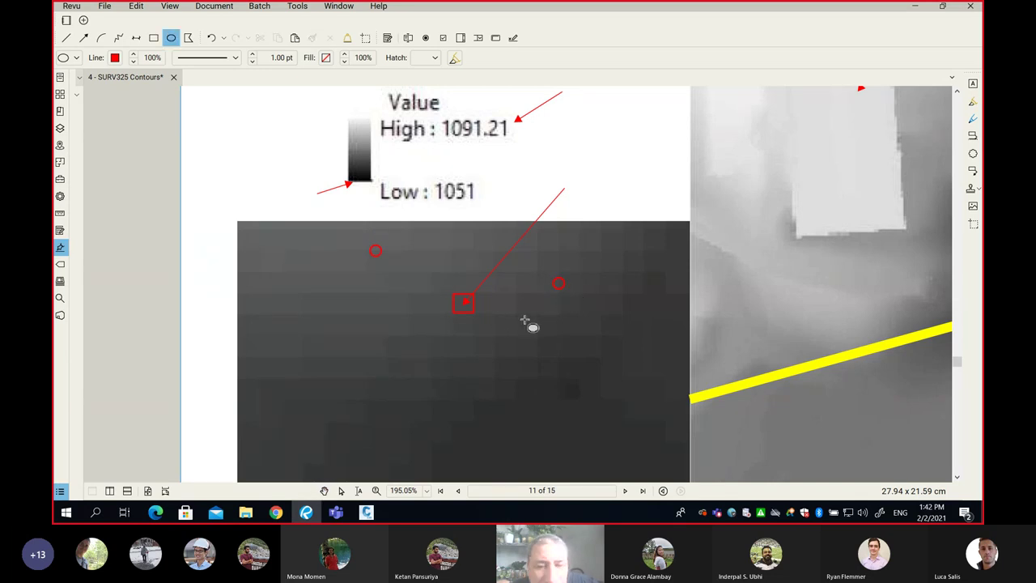
pyautogui.moveTo(444, 389); pyautogui.dragTo(455, 400)
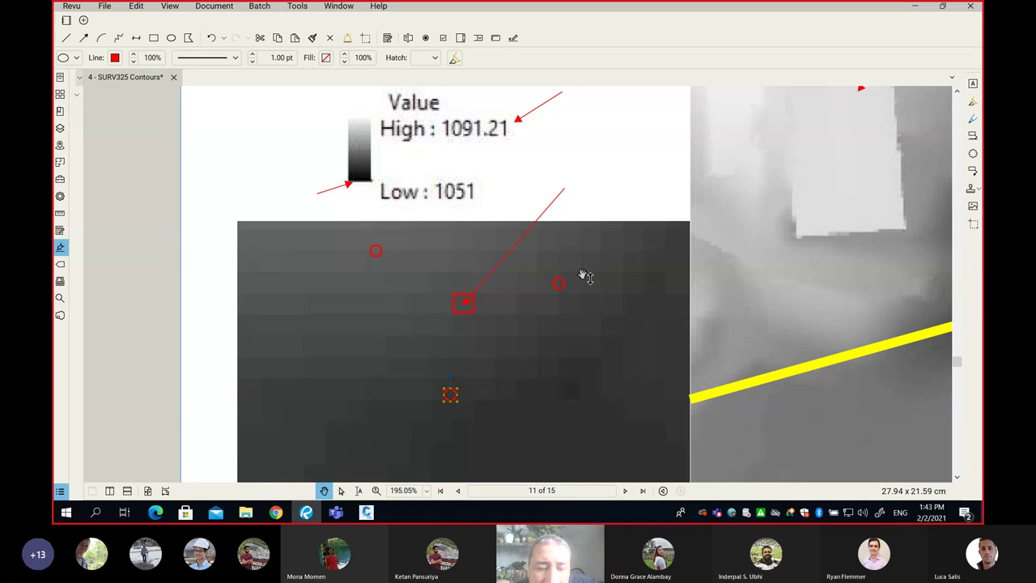
# - Switch to the Microsoft Teams meeting, check the participant list for raised hands, and return to Bluebeam Revu
pyautogui.click(336, 511)
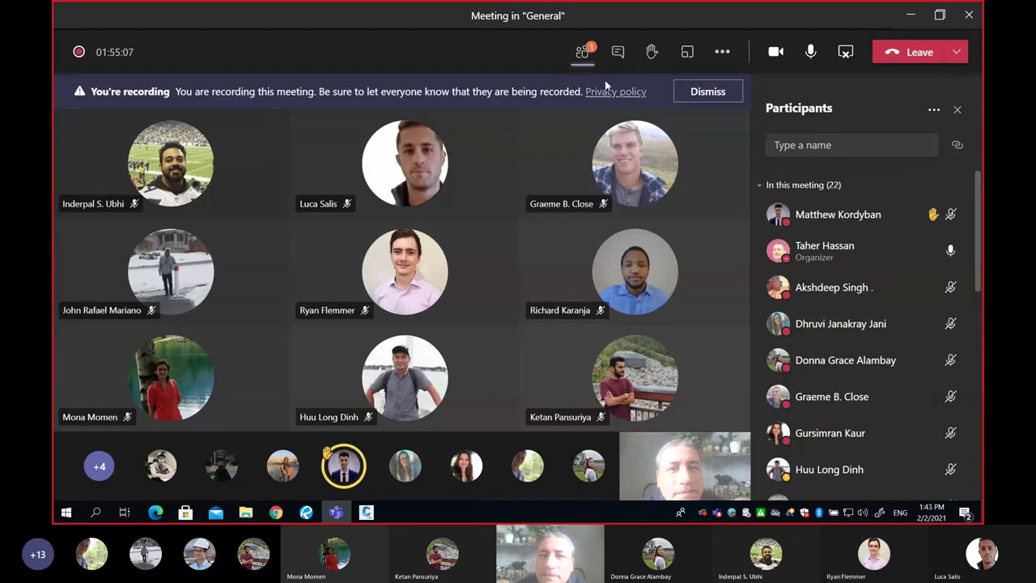
pyautogui.click(586, 52)
pyautogui.click(589, 52)
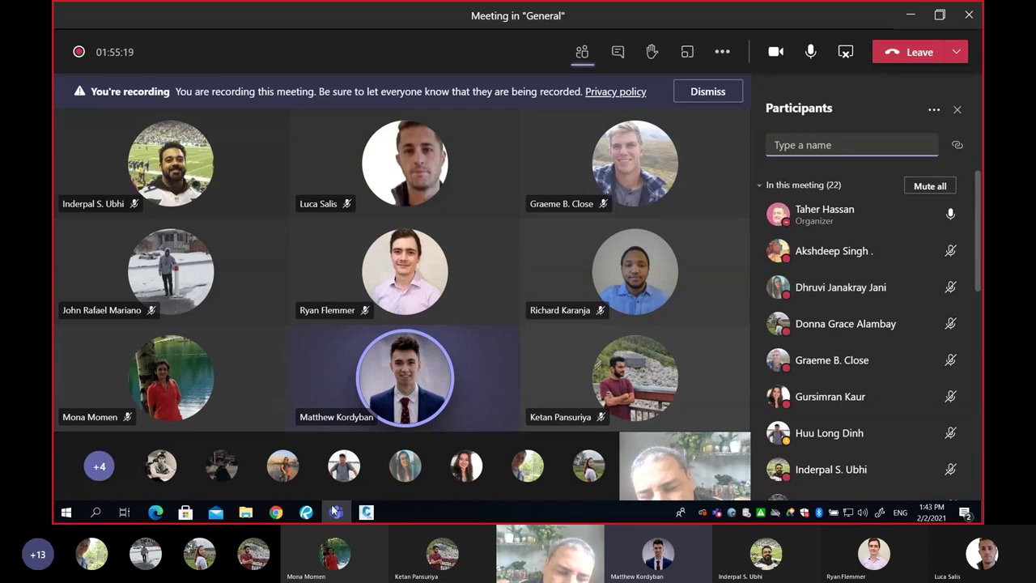
pyautogui.moveTo(310, 516)
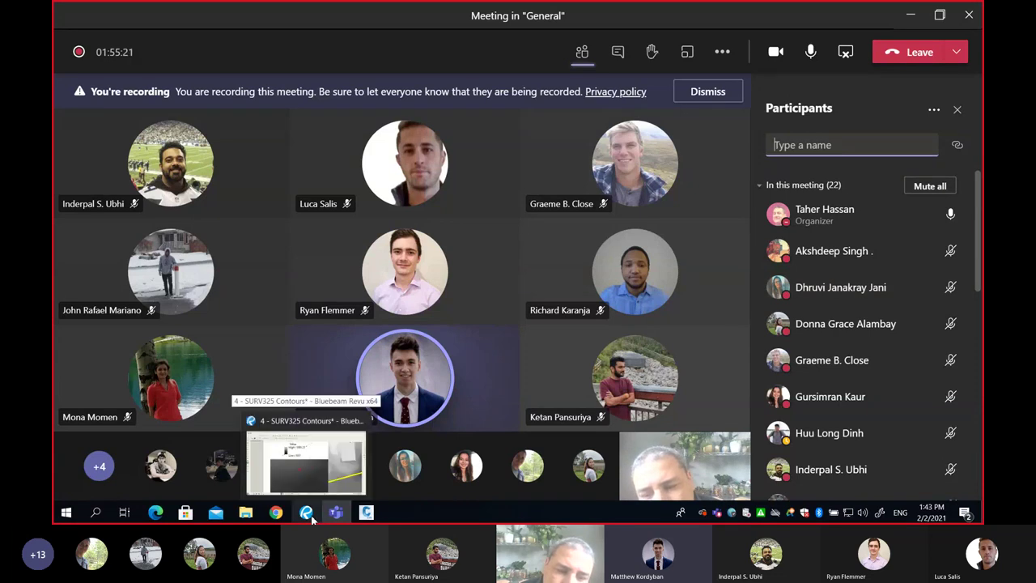
pyautogui.click(320, 484)
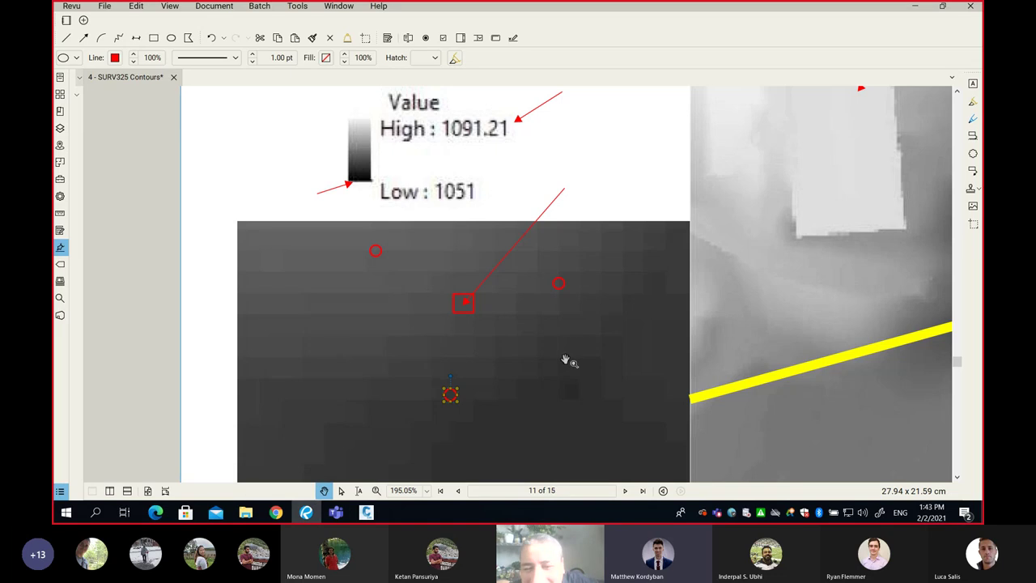
# - Review the whole DEM slide on page 11 and compare it with the coloured triangulated surface slide on page 10
pyautogui.scroll(-2, 566, 360)
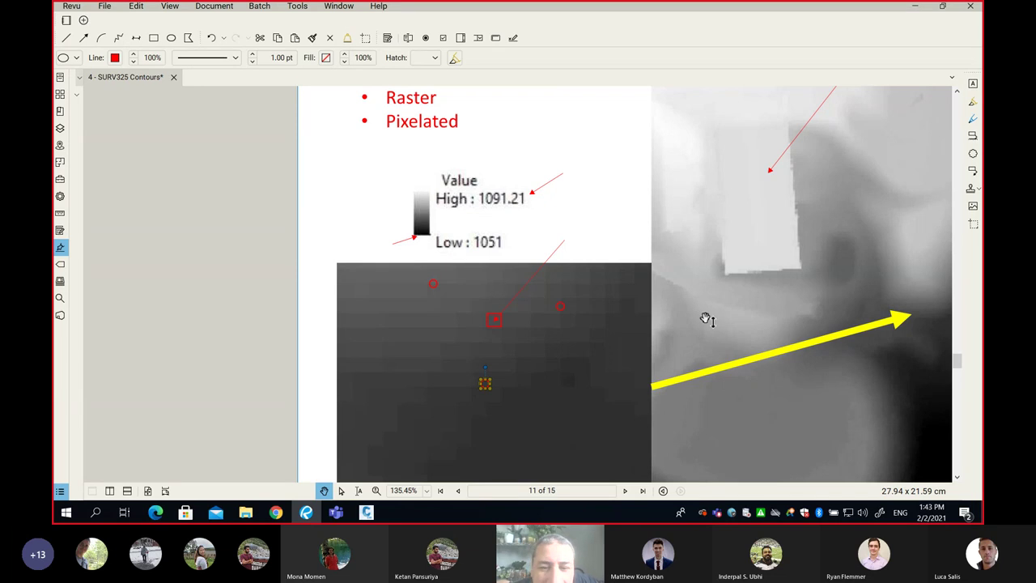
pyautogui.scroll(3, 705, 318)
pyautogui.scroll(1, 705, 318)
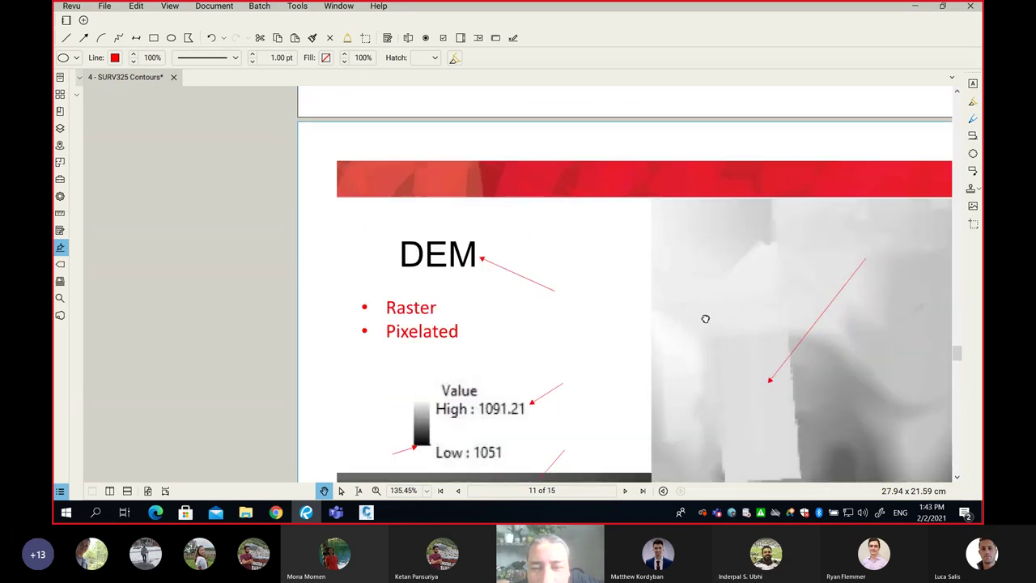
pyautogui.moveTo(705, 318); pyautogui.dragTo(540, 292)
pyautogui.scroll(-3, 564, 299)
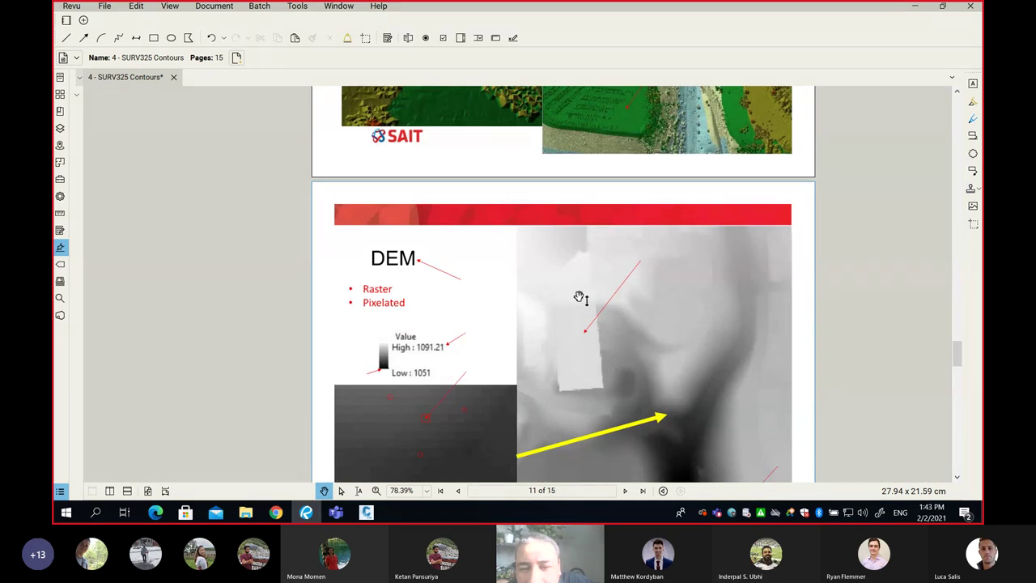
pyautogui.scroll(3, 581, 297)
pyautogui.scroll(1, 581, 296)
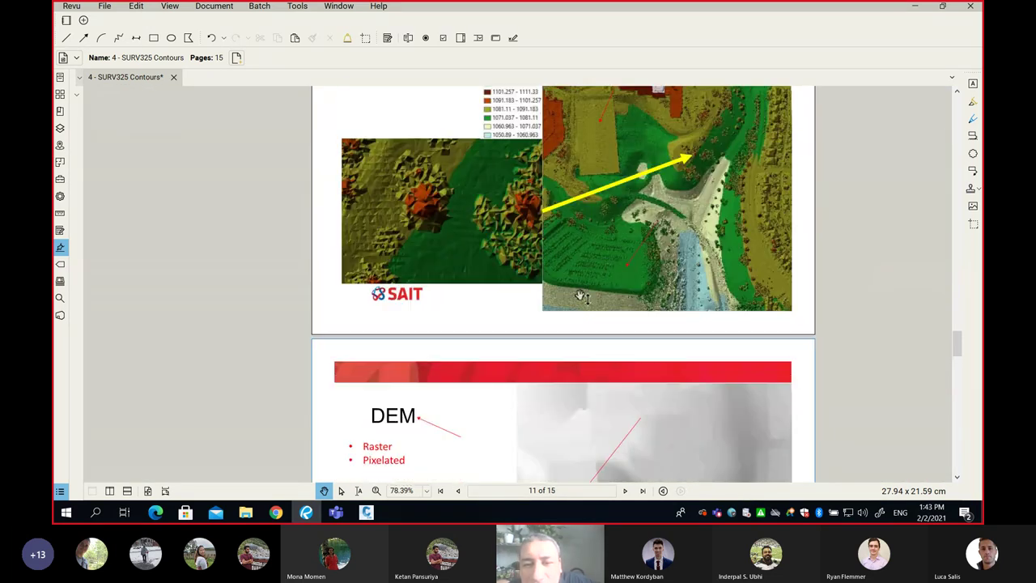